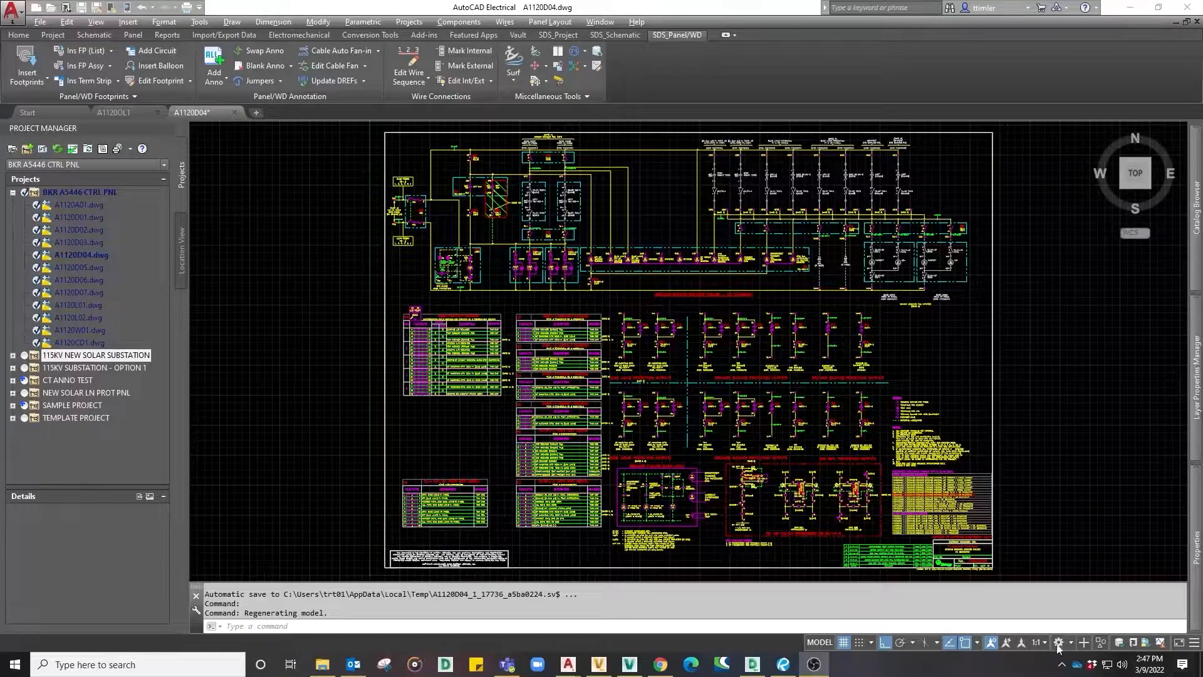
pyautogui.click(1044, 631)
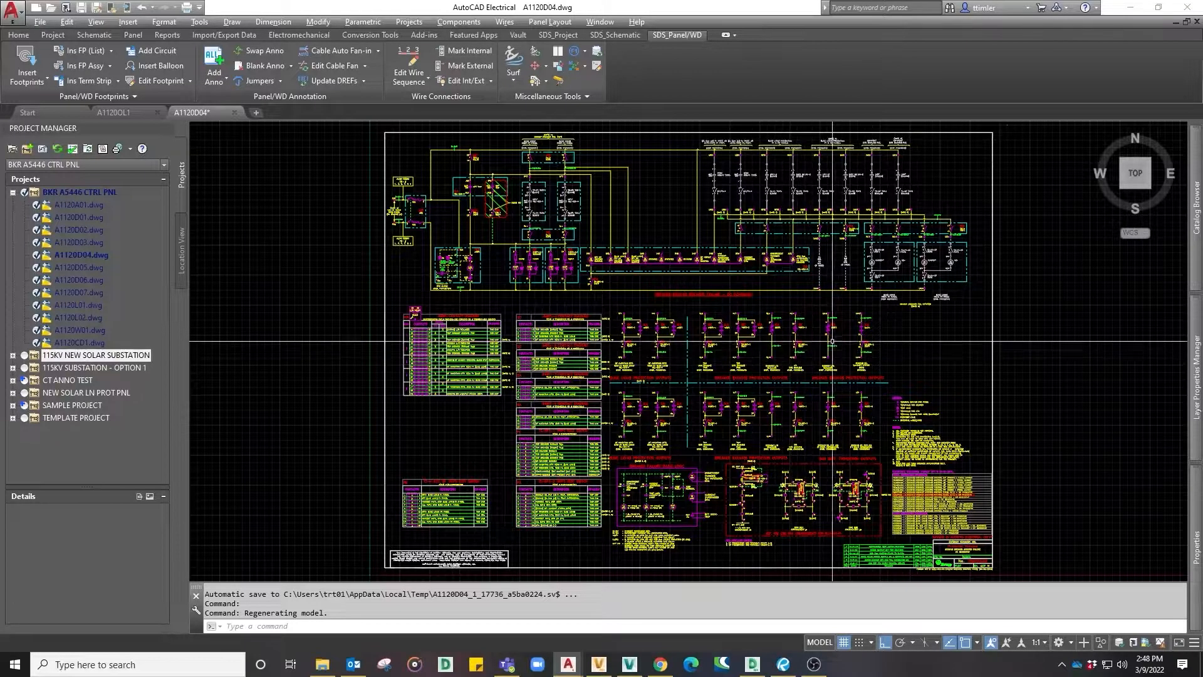
# Step: Switch to Vault Professional and open STANDARD REF CIRCUITS.dwg from Primary Panels as read-only, without checking it out
pyautogui.click(600, 664)
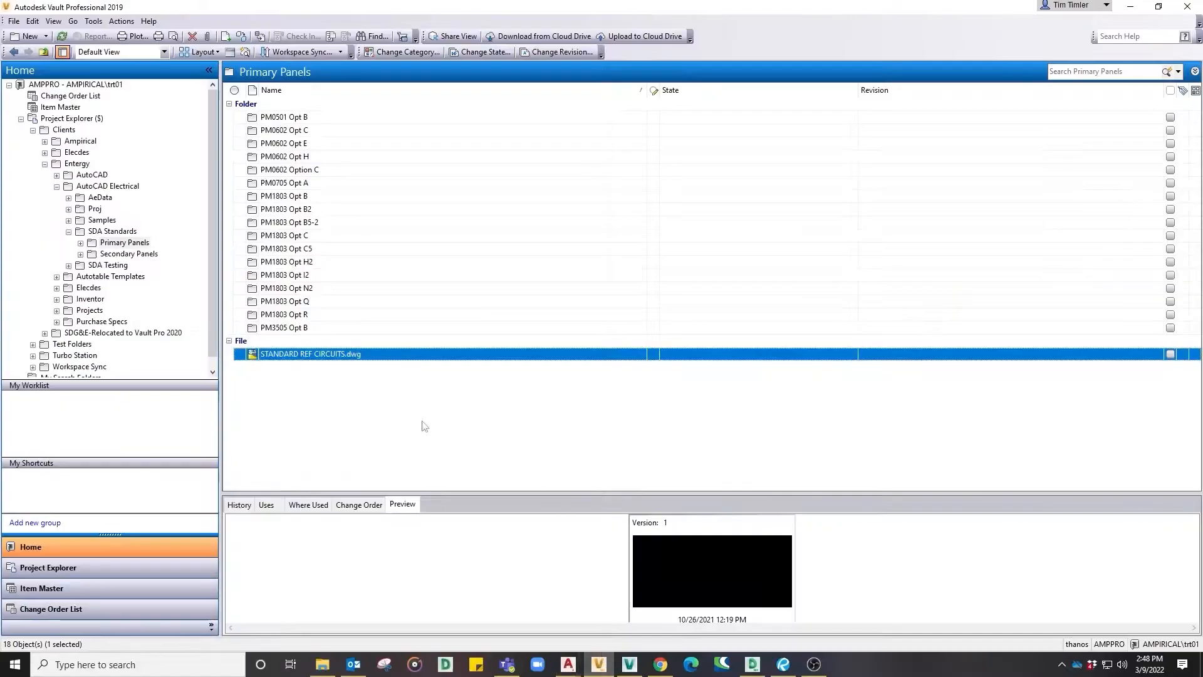
pyautogui.doubleClick(327, 355)
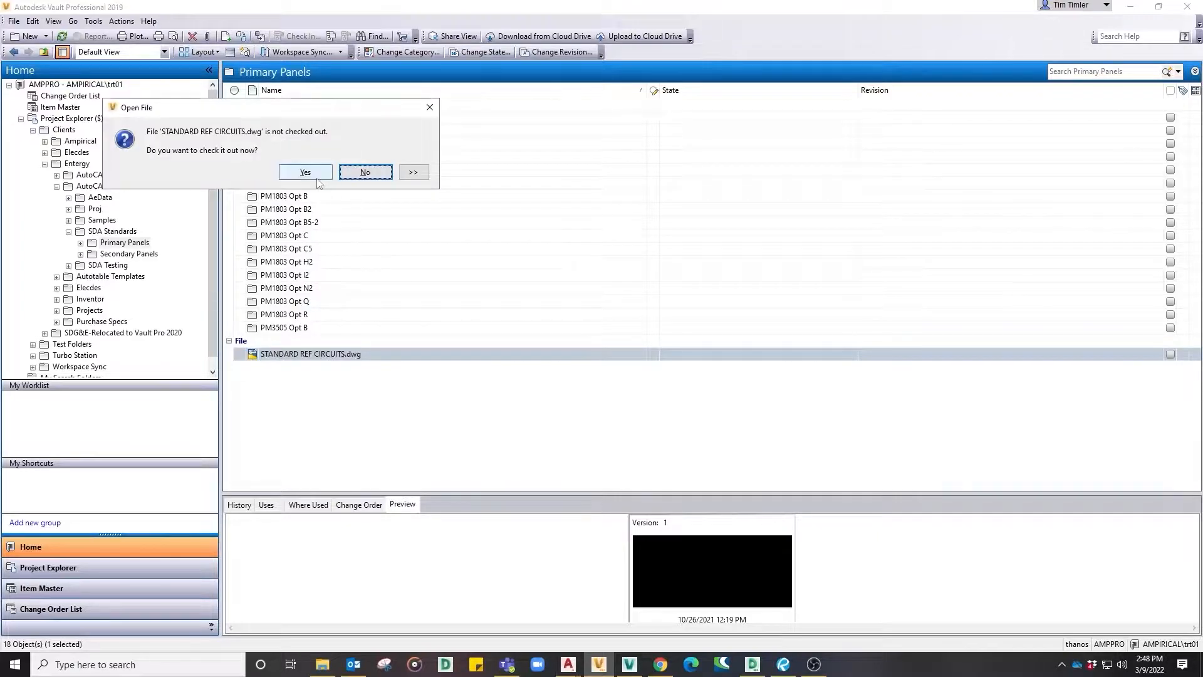
pyautogui.click(365, 173)
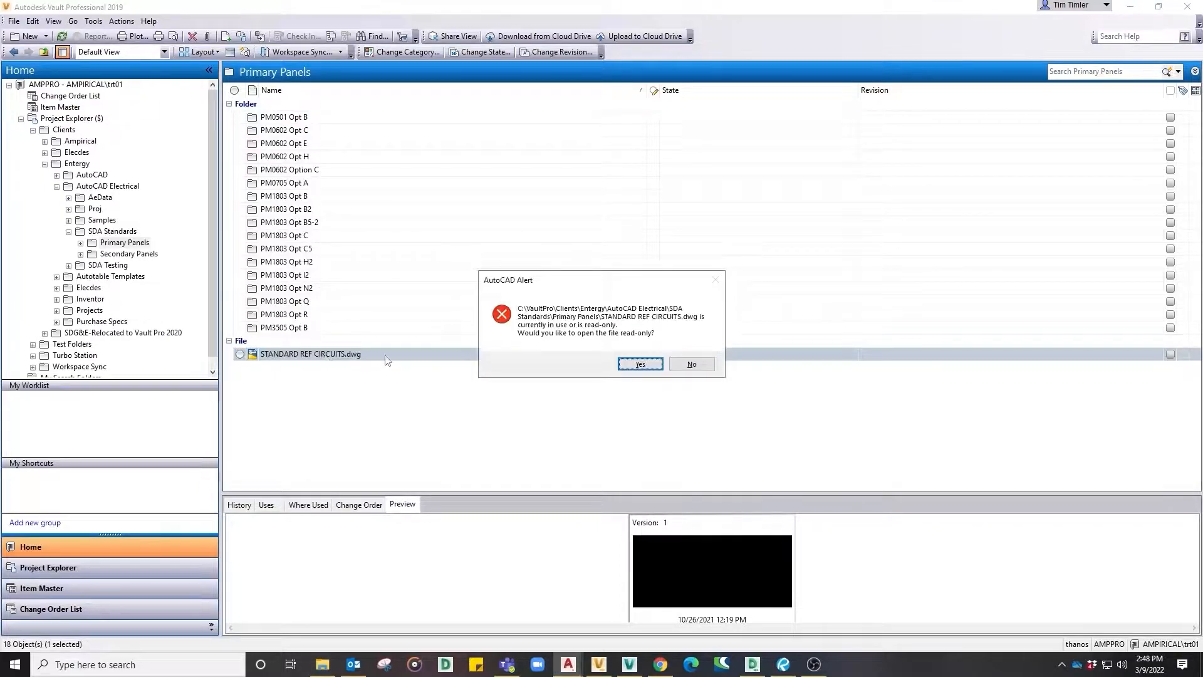
pyautogui.click(648, 368)
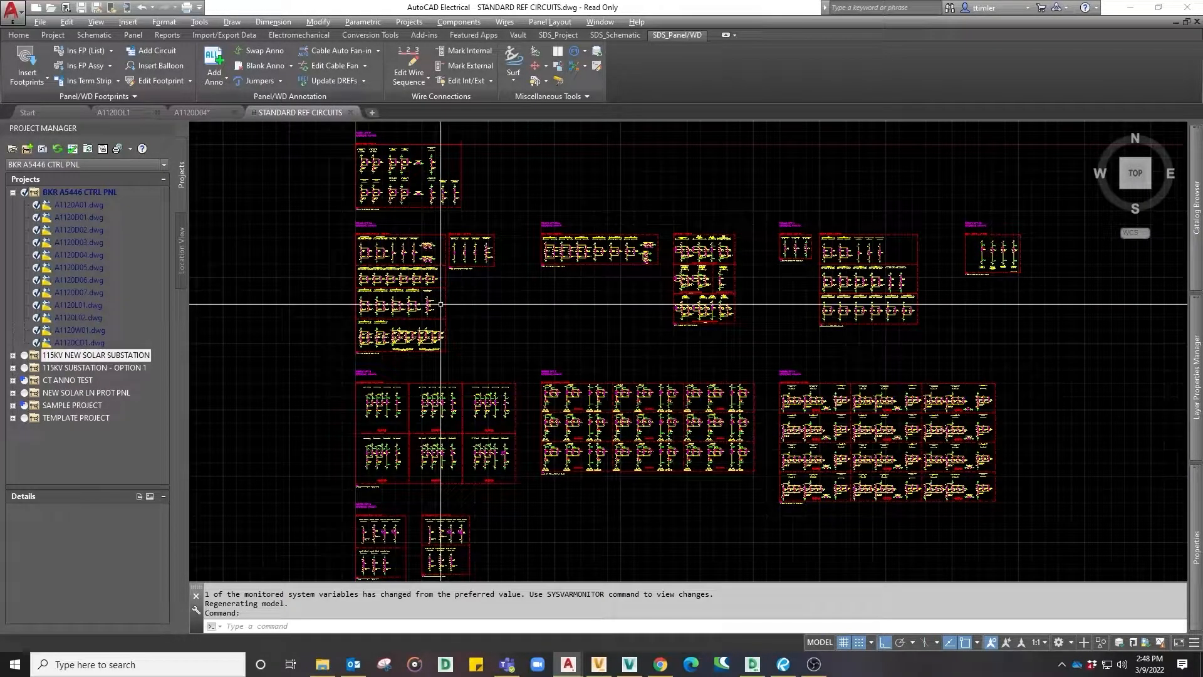
# Step: Examine the reference circuits grouped by panel option in the drawing and close it without saving
pyautogui.moveTo(441, 294); pyautogui.dragTo(465, 328, button='middle')
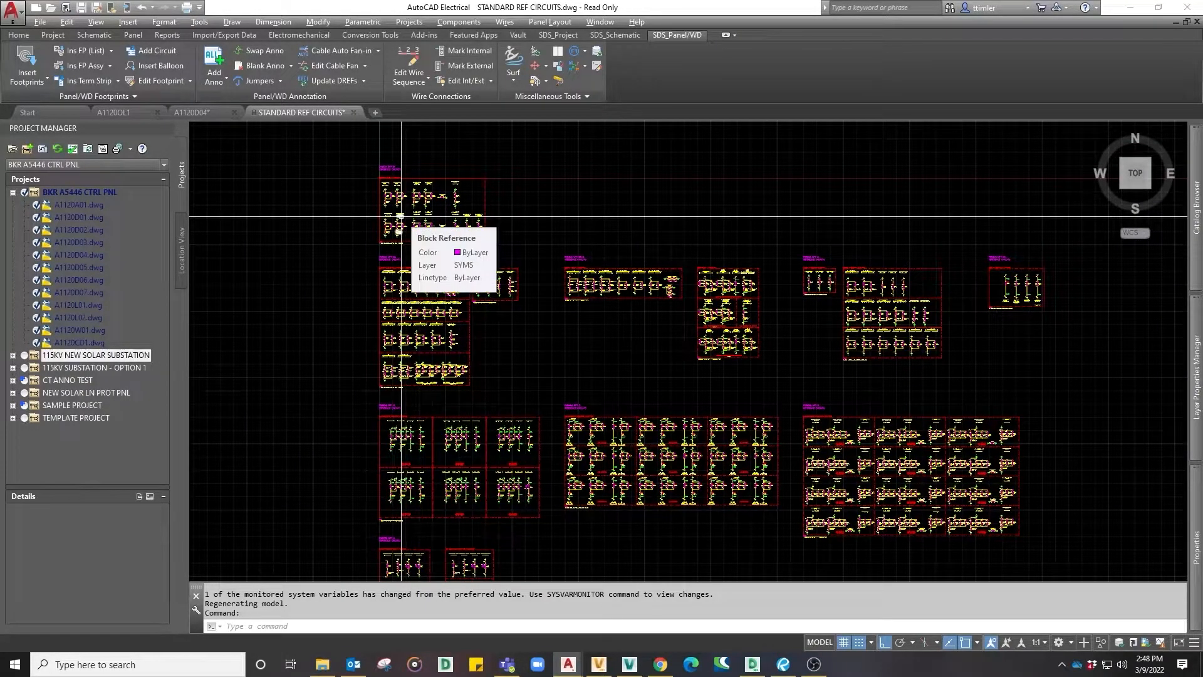
pyautogui.scroll(2, 401, 216)
pyautogui.moveTo(401, 217); pyautogui.dragTo(502, 313, button='middle')
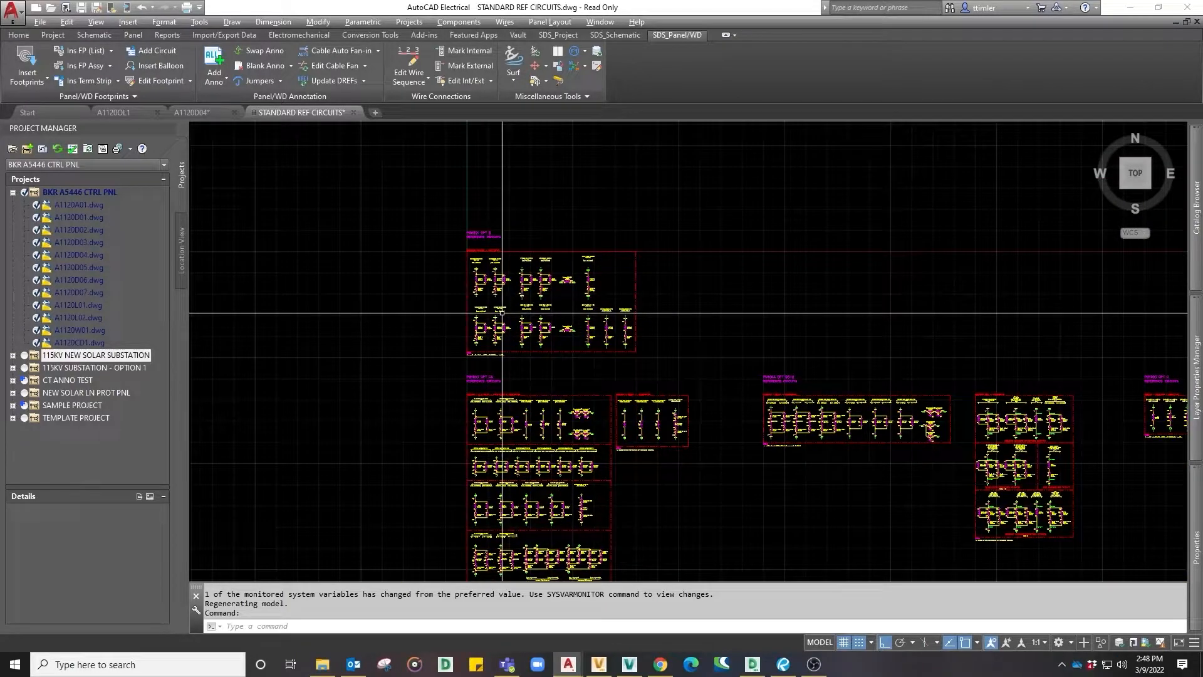
pyautogui.scroll(2, 502, 312)
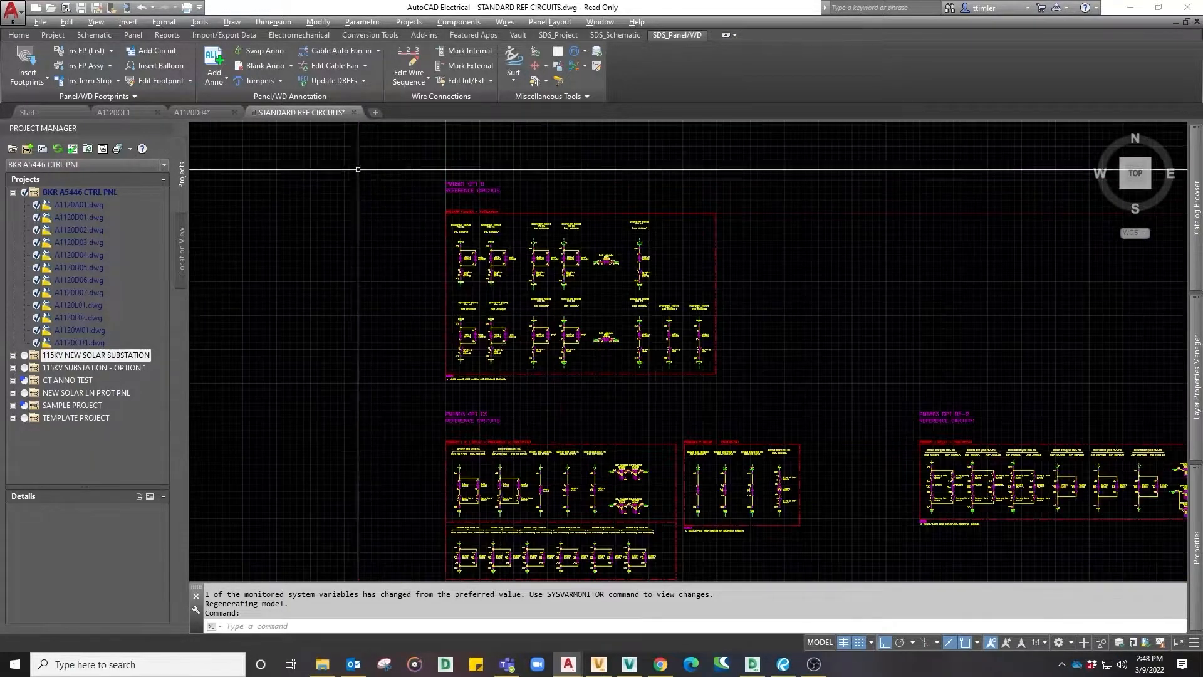
pyautogui.click(354, 112)
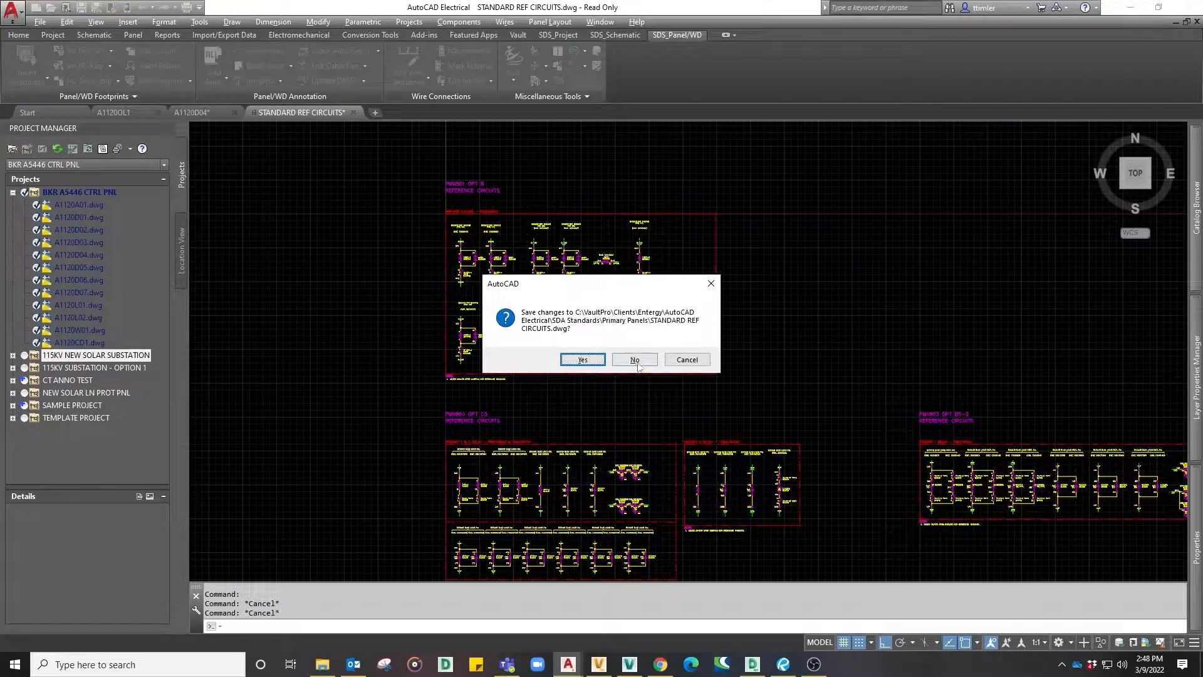
pyautogui.click(634, 359)
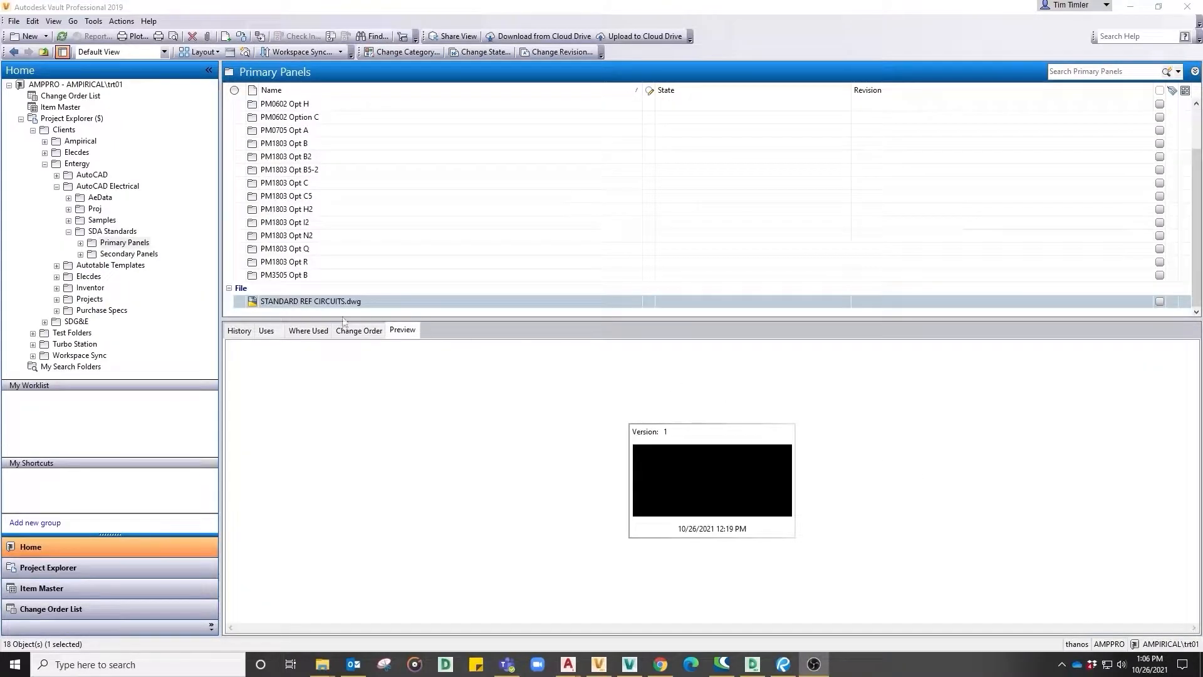
# Step: Set up a Copy Design of STANDARD REF CIRCUITS.dwg into Ampirical's AutoCAD Electrical project folder Demos & Testing/115kV New Solar Station
pyautogui.rightClick(330, 304)
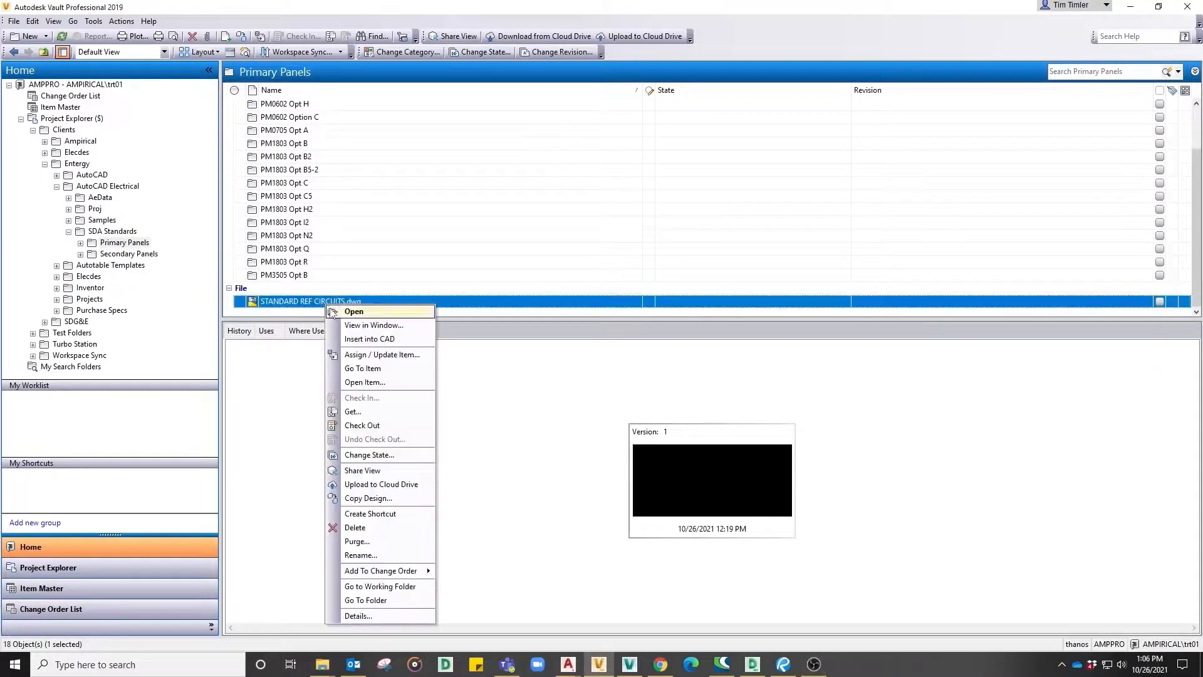
pyautogui.click(354, 498)
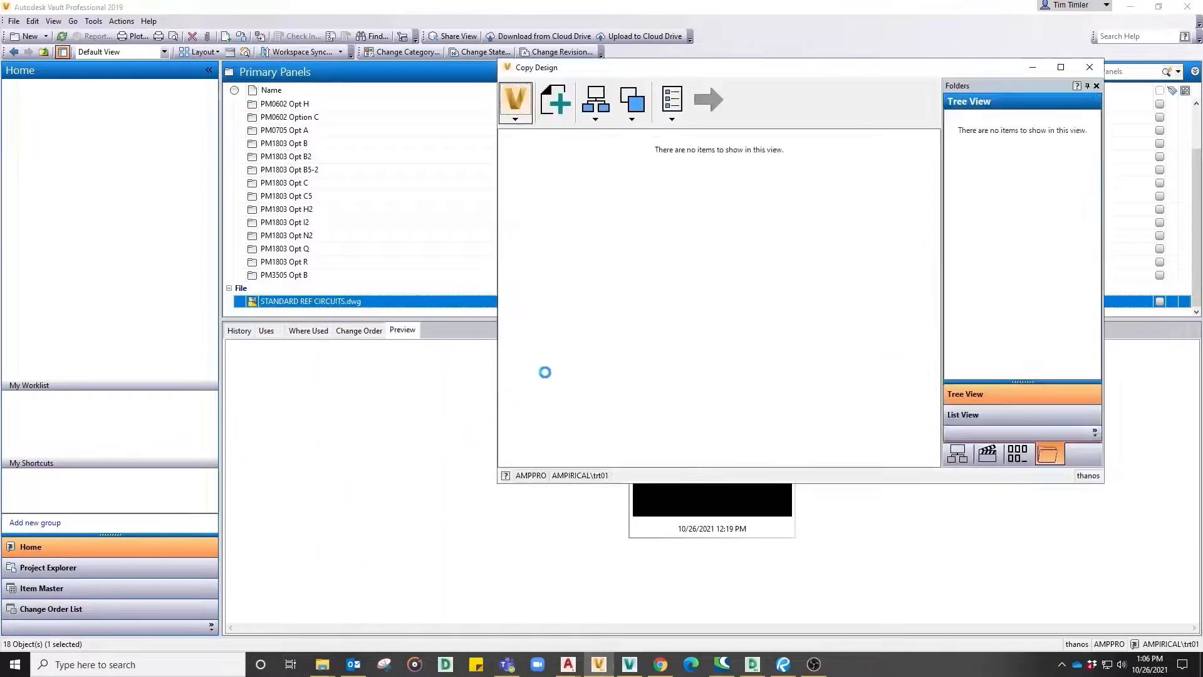
pyautogui.rightClick(564, 151)
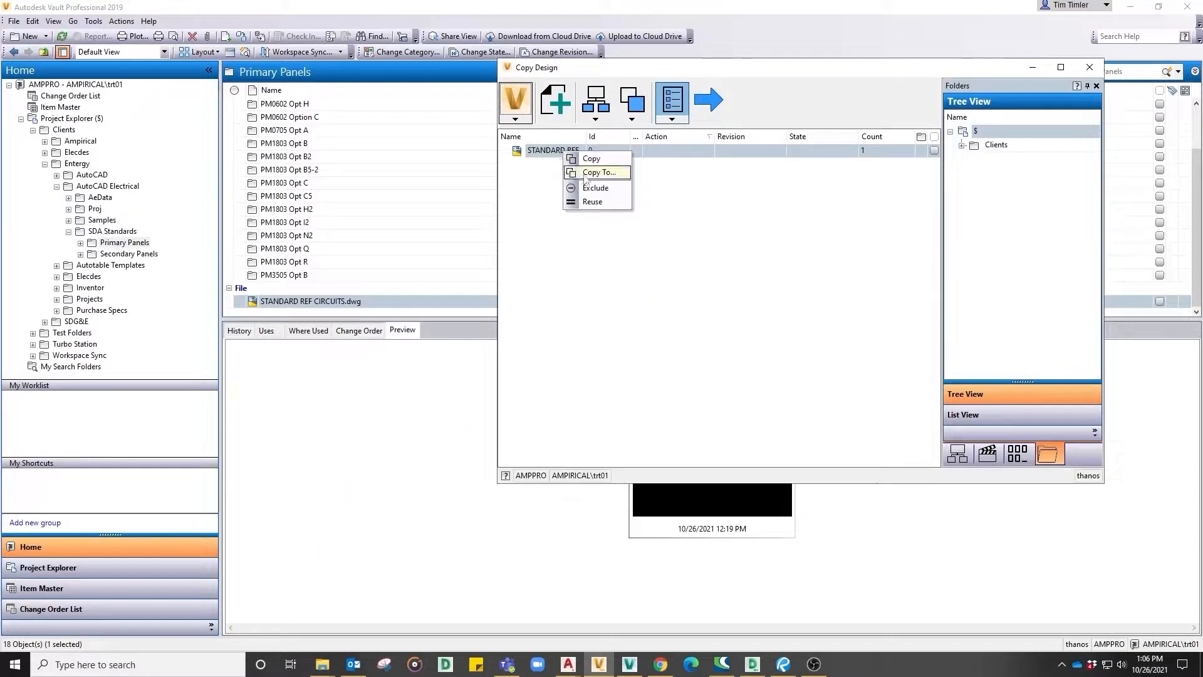
pyautogui.click(585, 177)
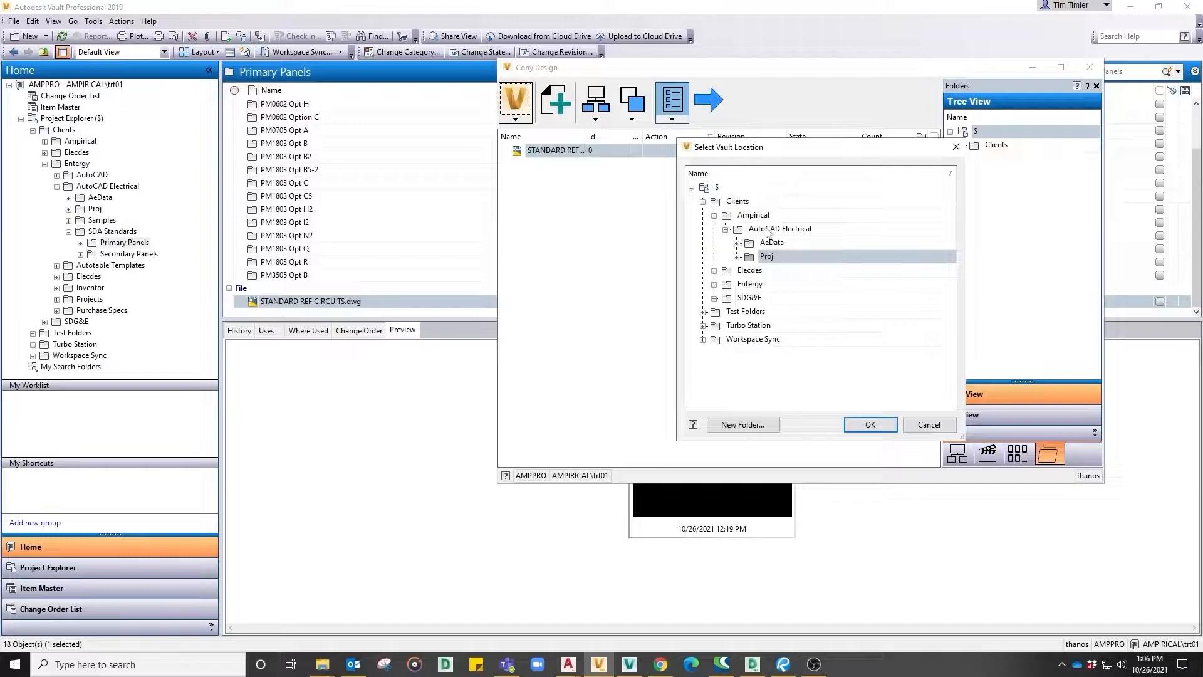
pyautogui.click(737, 257)
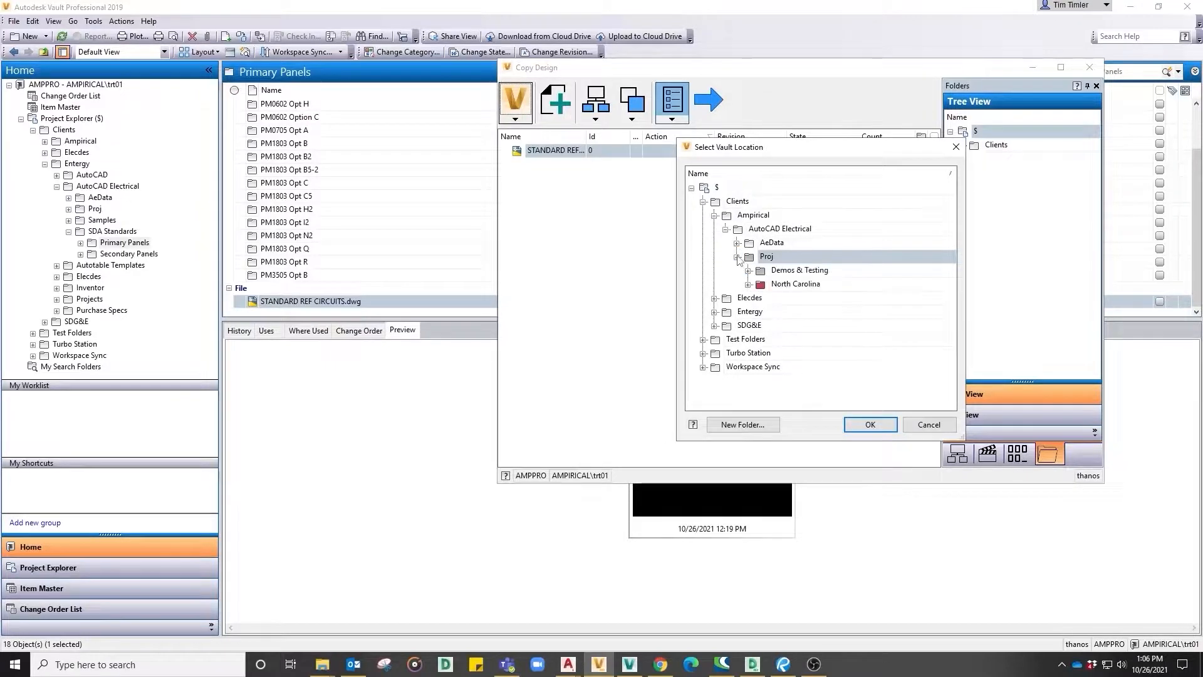
pyautogui.click(748, 270)
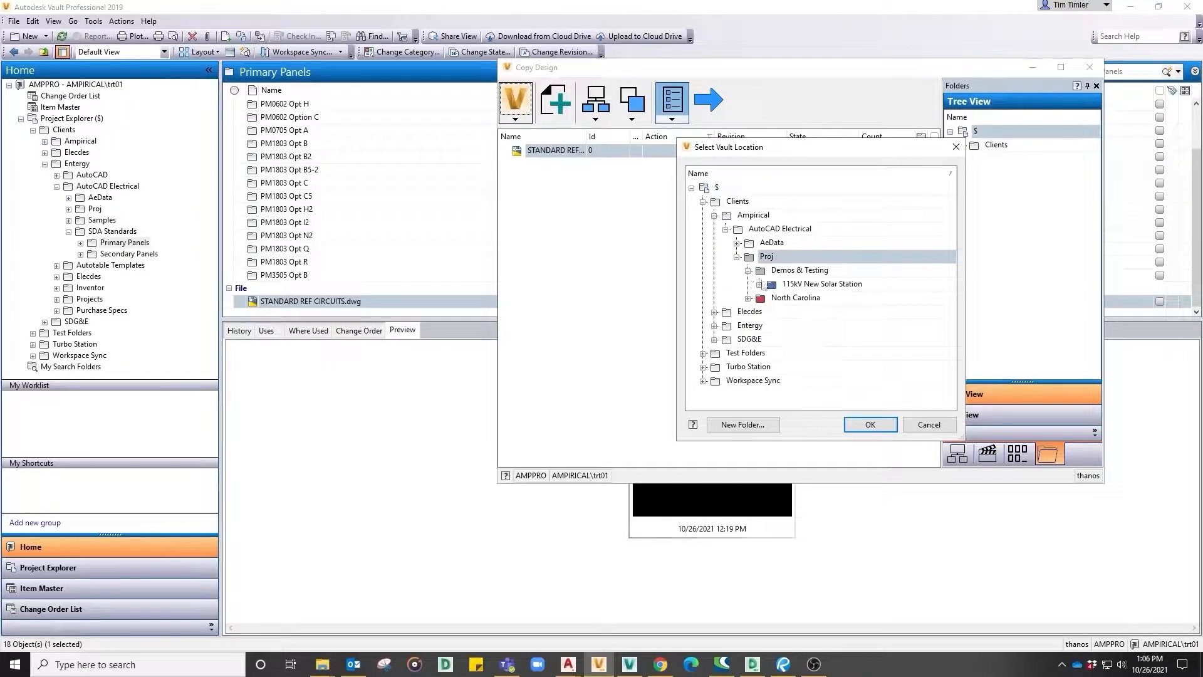
pyautogui.click(799, 287)
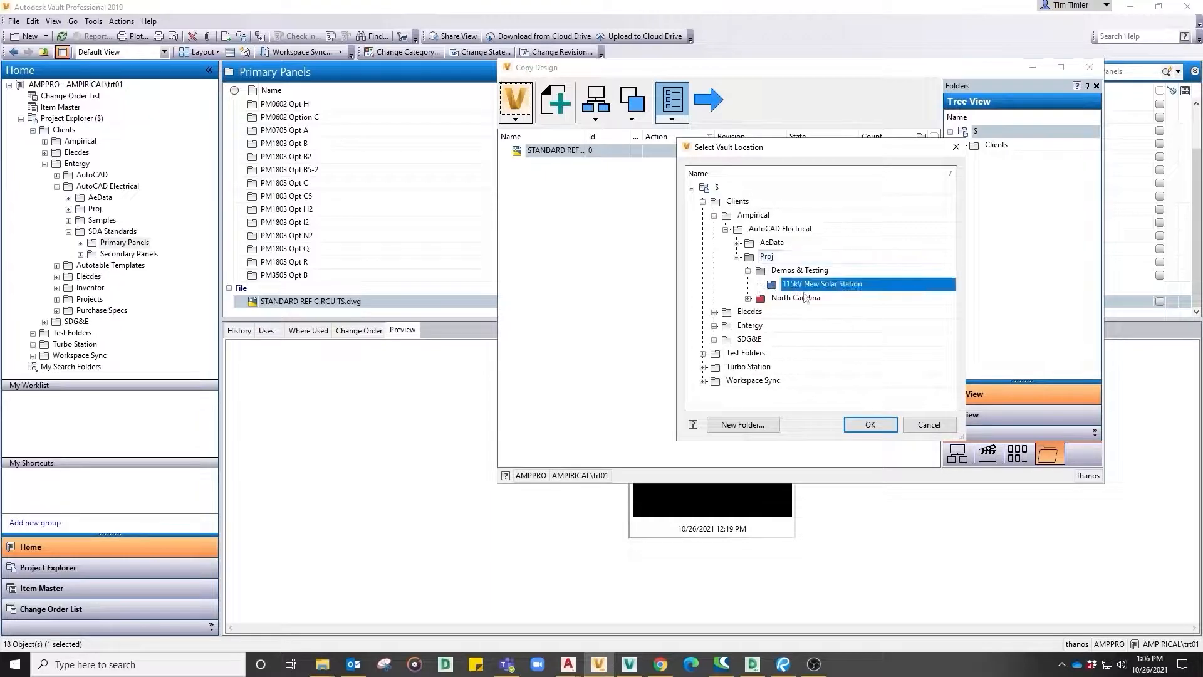
pyautogui.click(875, 426)
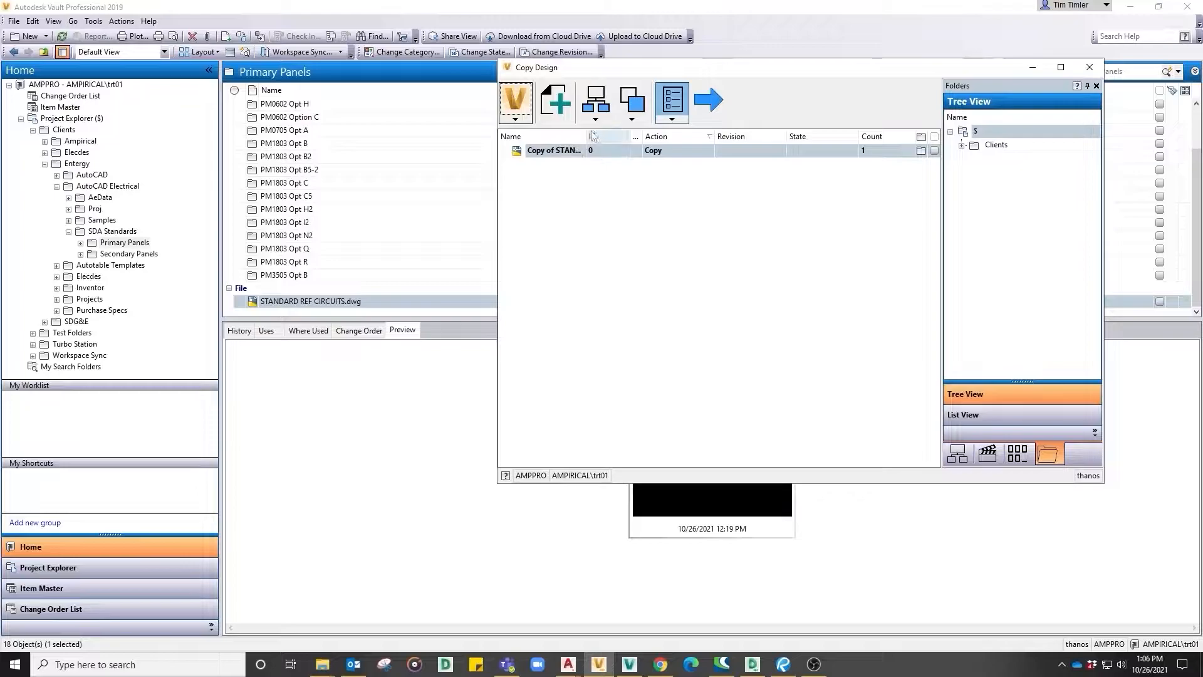
# Step: Execute the design copy and close the Copy Design window
pyautogui.click(706, 104)
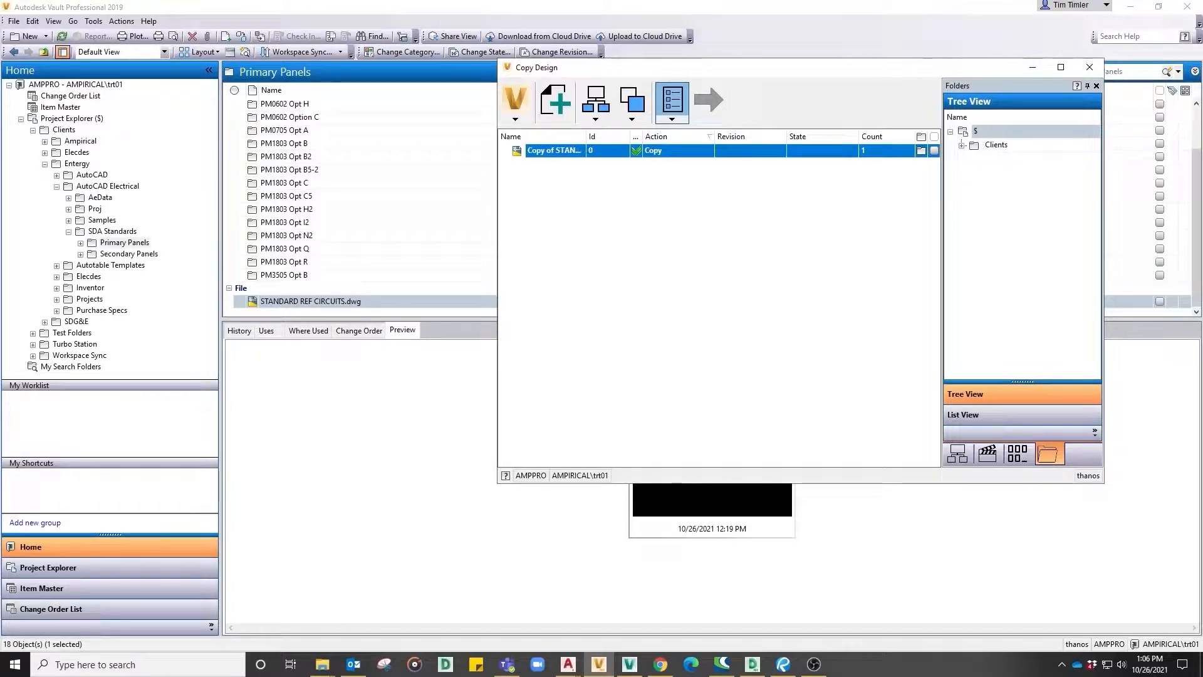
pyautogui.click(1044, 101)
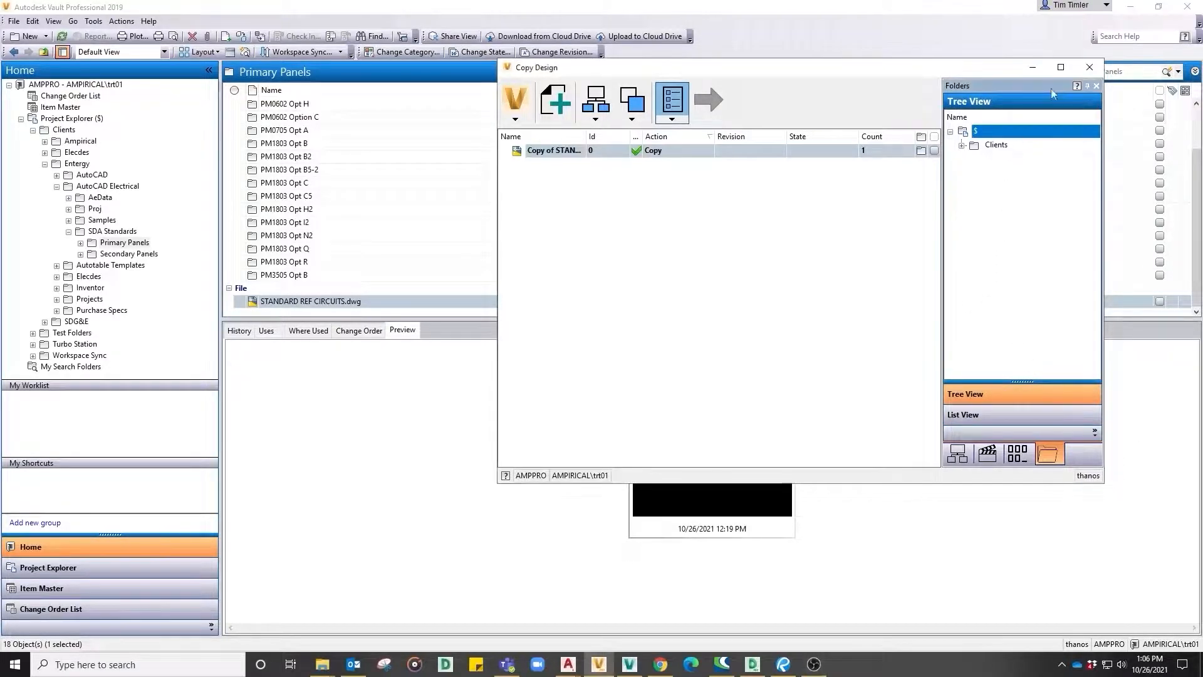
pyautogui.click(1090, 69)
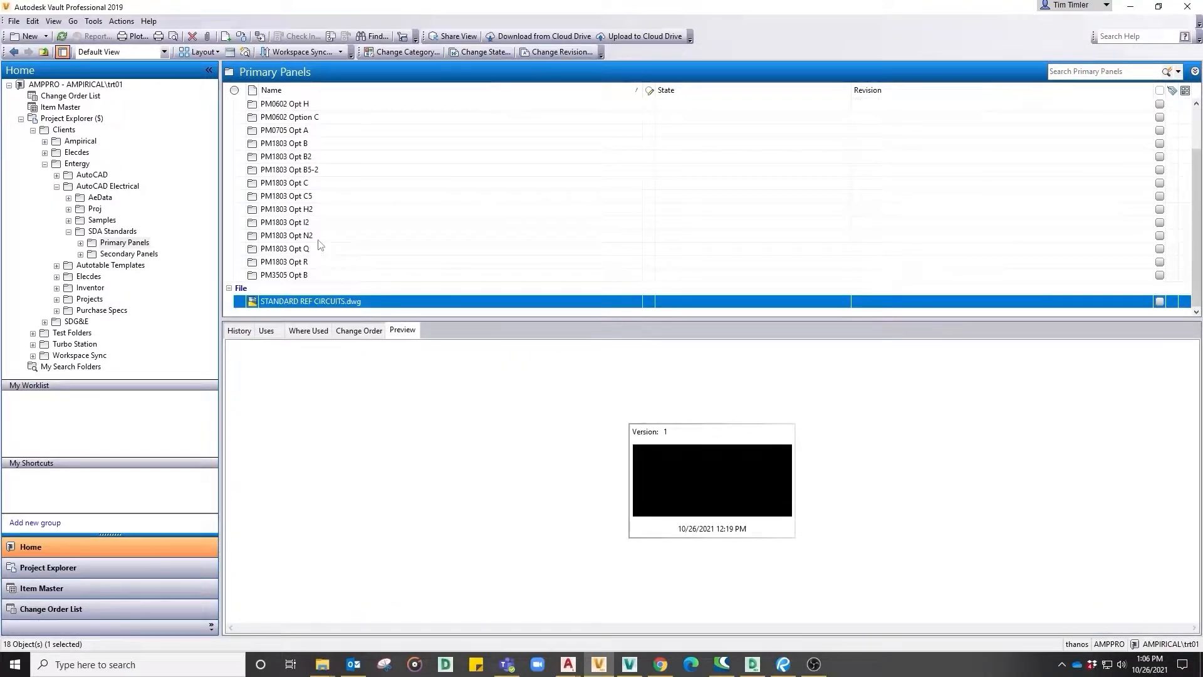
# Step: Open the vault folder Clients/Ampirical/AutoCAD Electrical/Proj/Demos & Testing/115kV New Solar Station and find the copied drawing
pyautogui.click(289, 262)
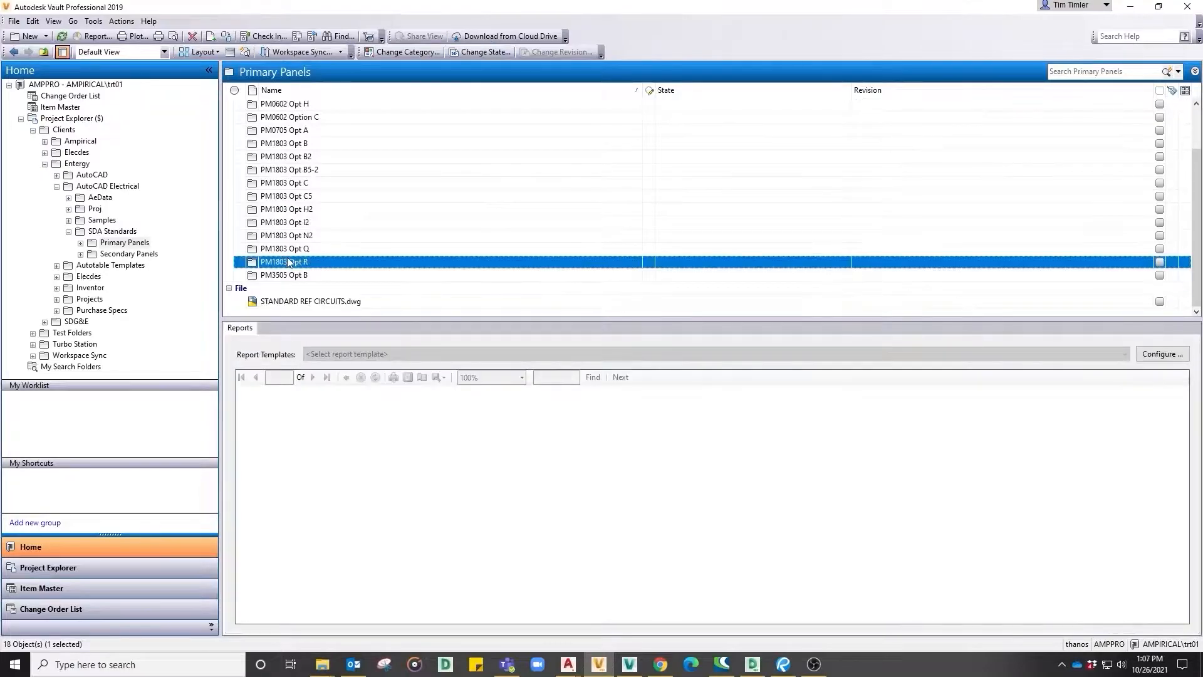
pyautogui.scroll(2, 289, 262)
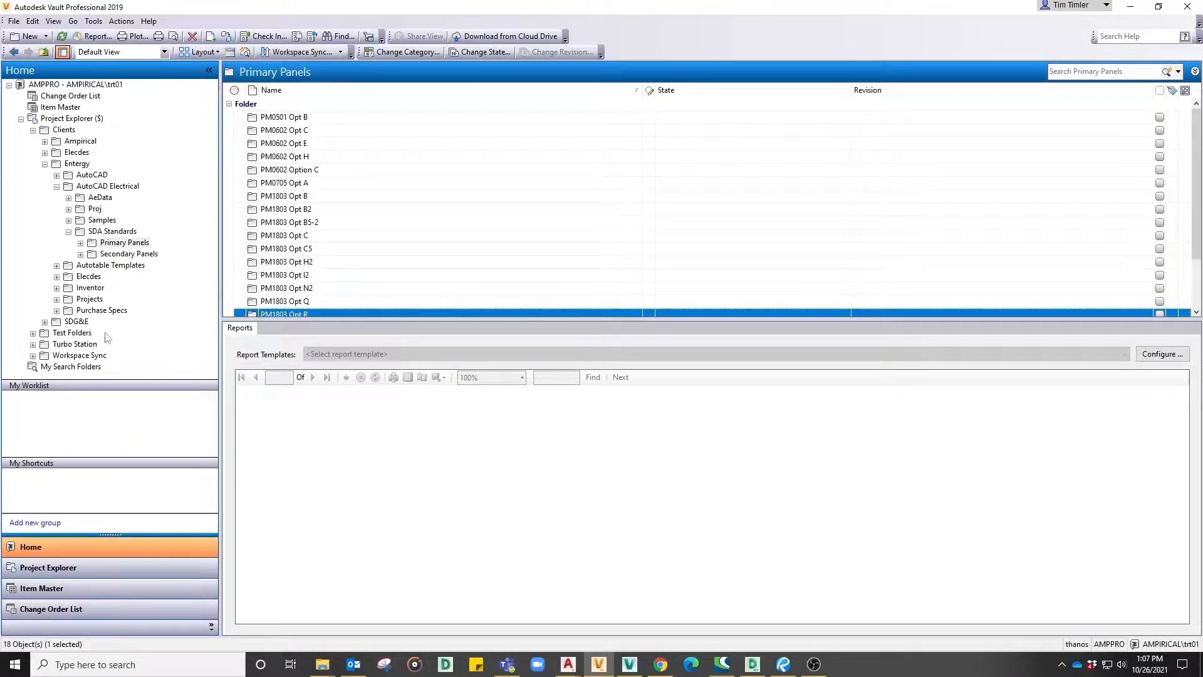
pyautogui.click(45, 164)
pyautogui.click(45, 142)
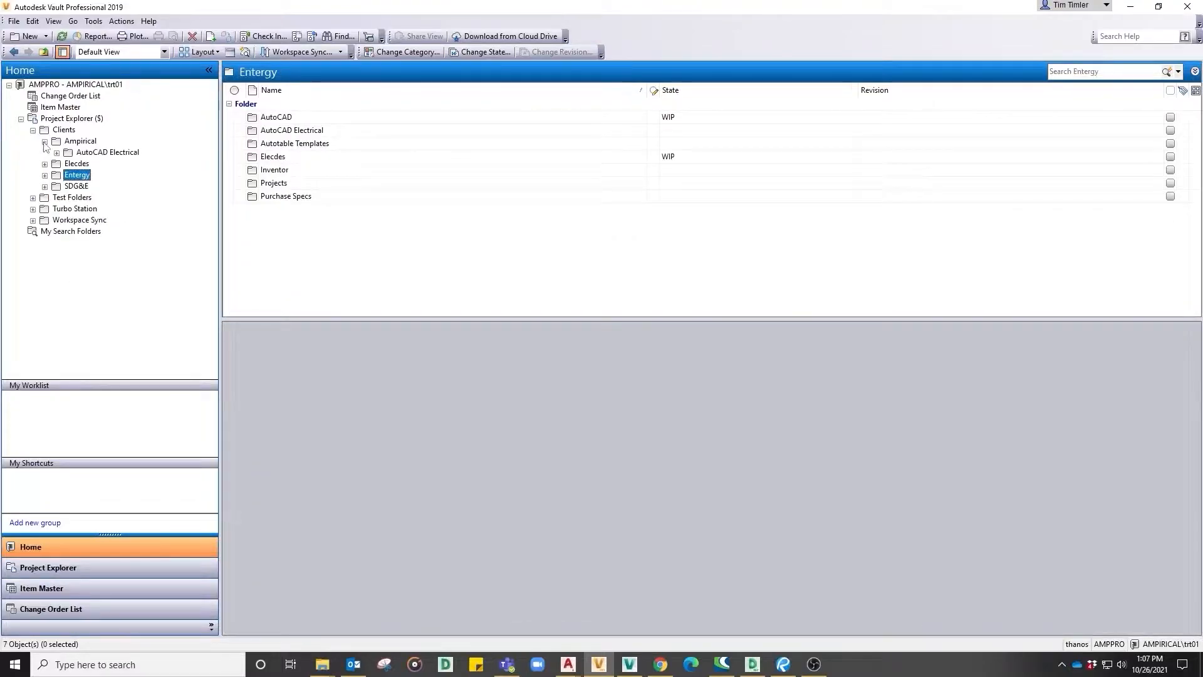
pyautogui.click(56, 153)
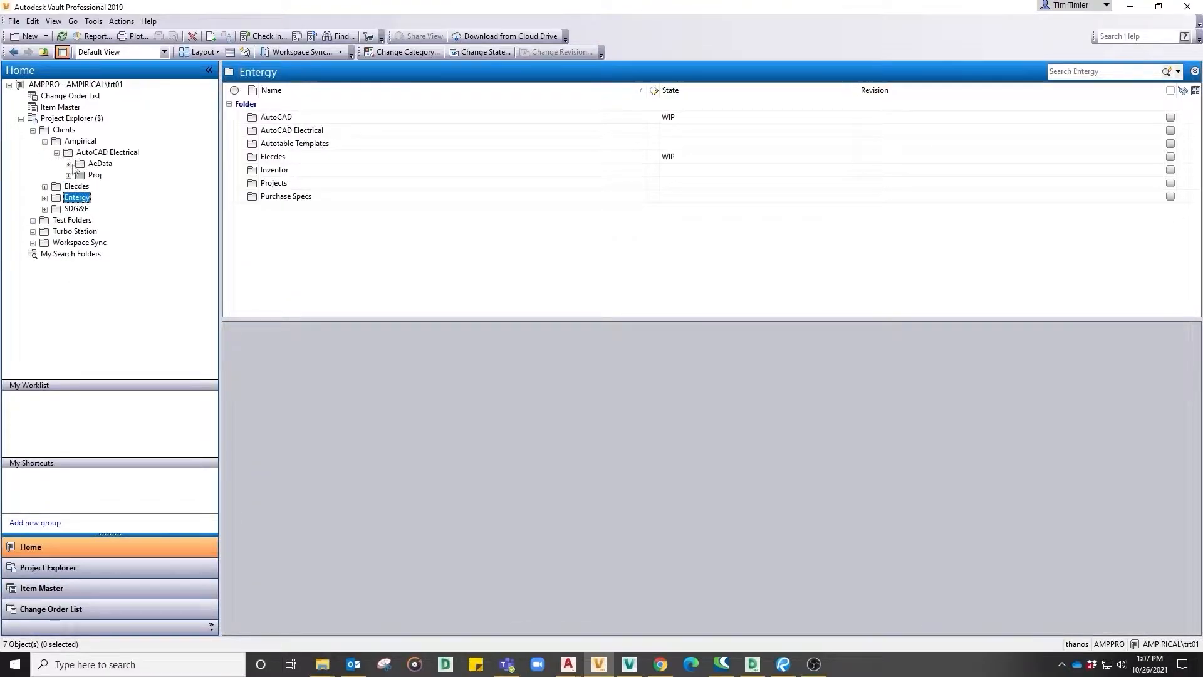
pyautogui.click(68, 175)
pyautogui.click(80, 187)
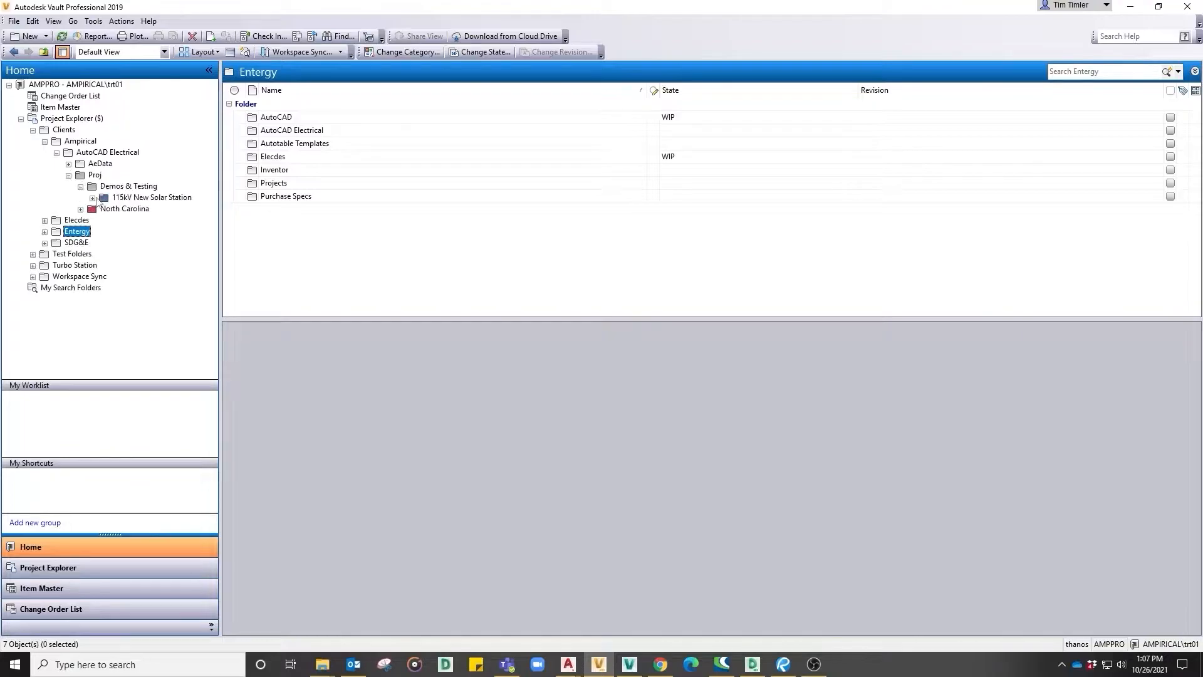
pyautogui.click(129, 198)
pyautogui.scroll(-4, 389, 206)
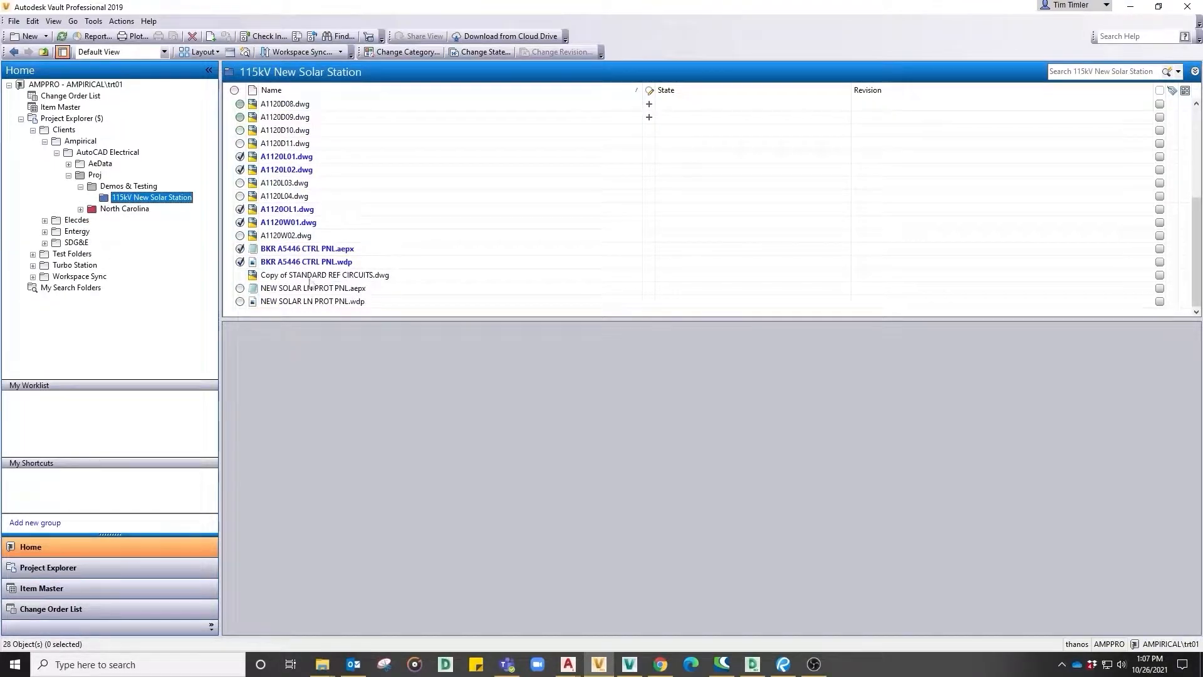
# Step: Get Copy of STANDARD REF CIRCUITS.dwg from the vault into the local workspace without checking it out
pyautogui.click(314, 277)
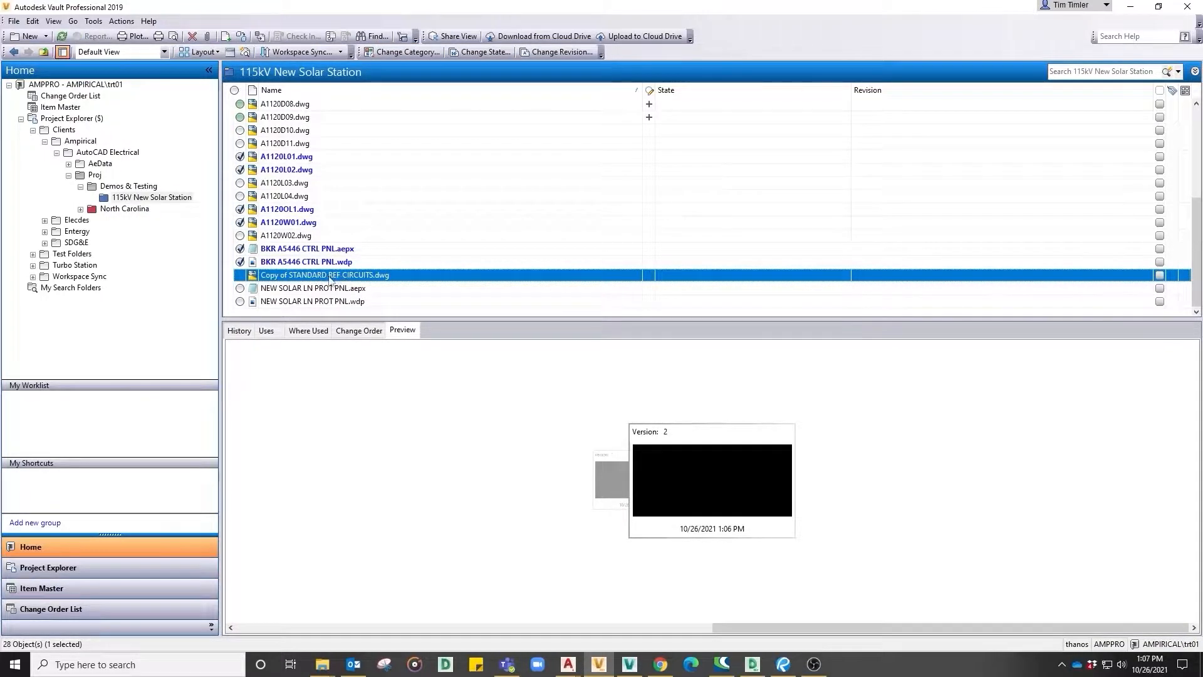
pyautogui.rightClick(331, 280)
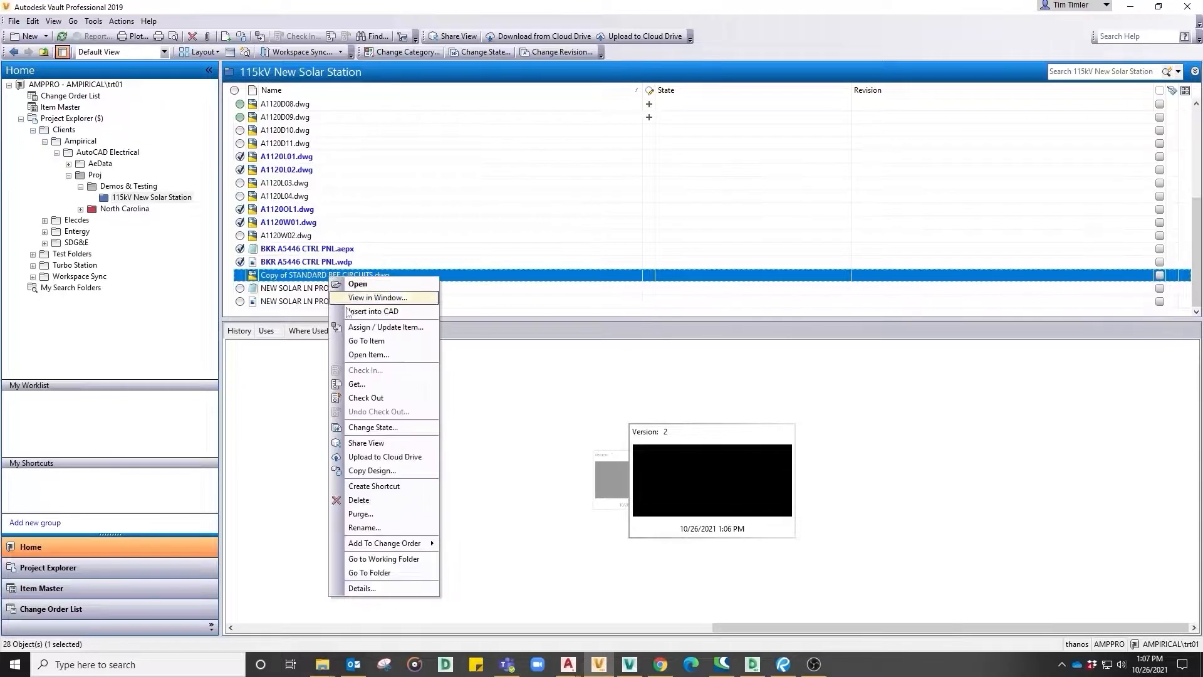
pyautogui.click(357, 384)
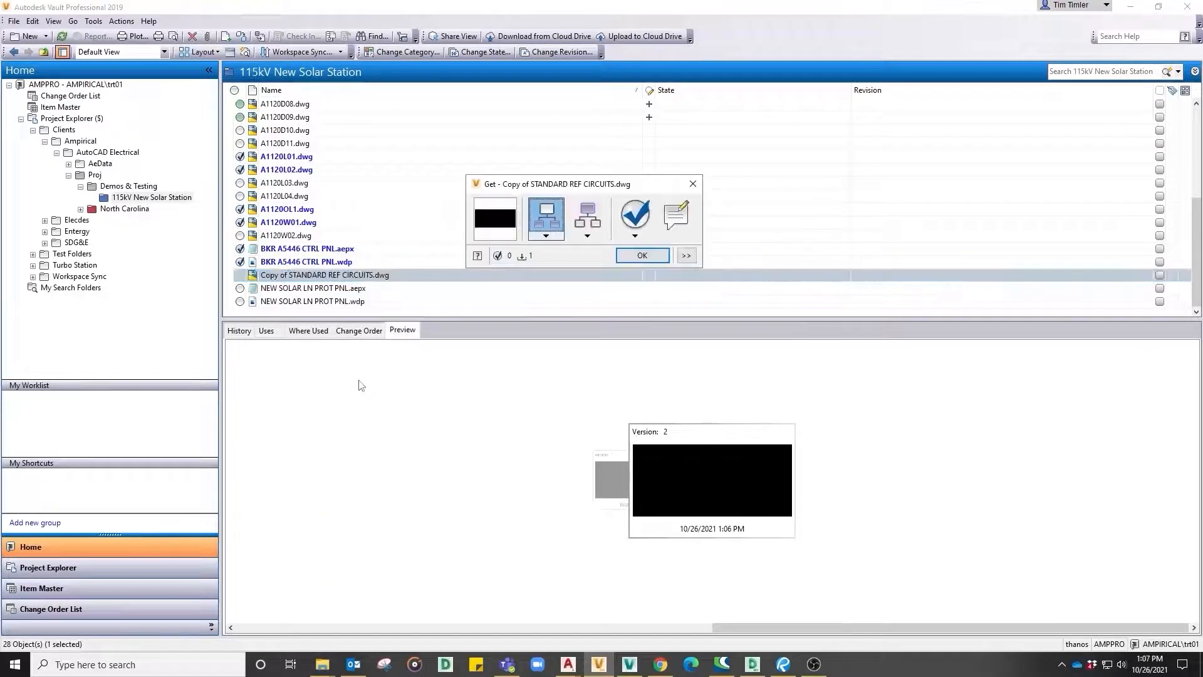
pyautogui.click(640, 256)
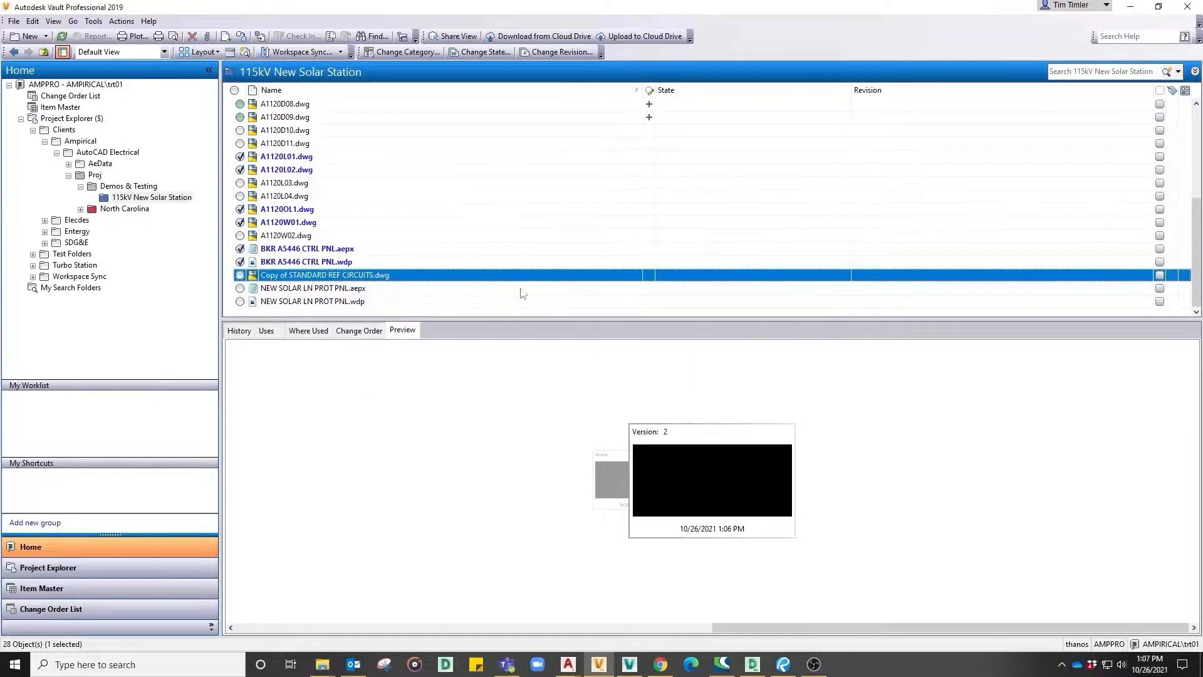
# Step: Open the copied drawing's local working folder in File Explorer and list its files in Details layout
pyautogui.rightClick(345, 279)
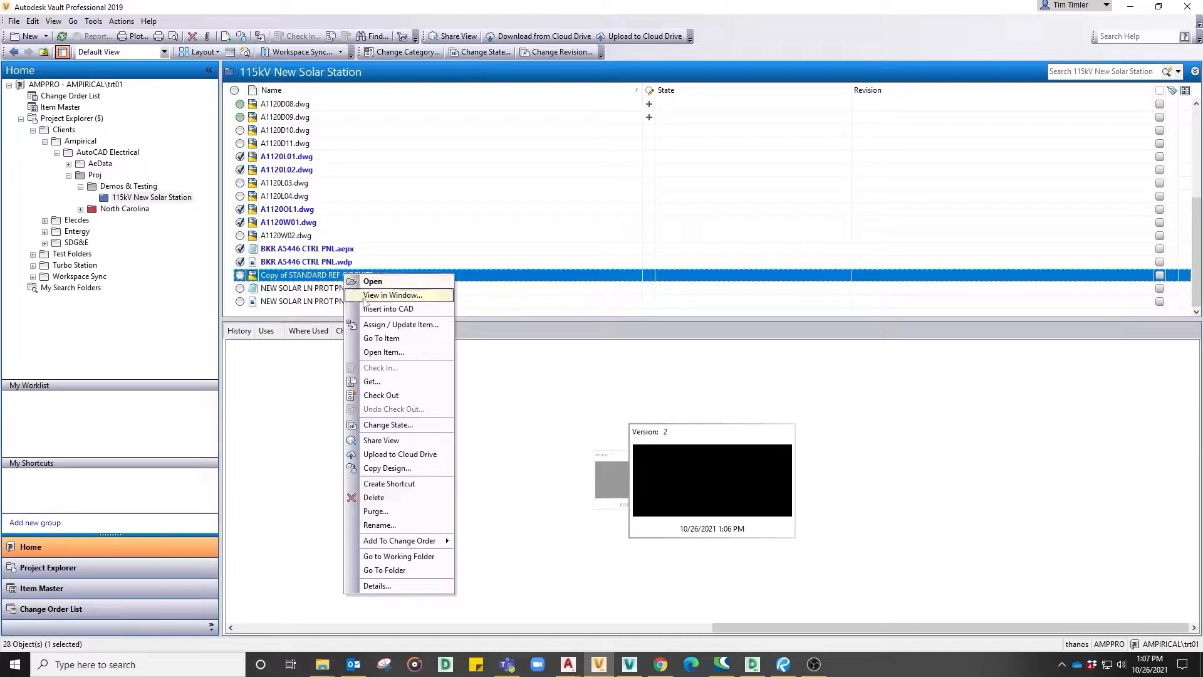
pyautogui.click(392, 556)
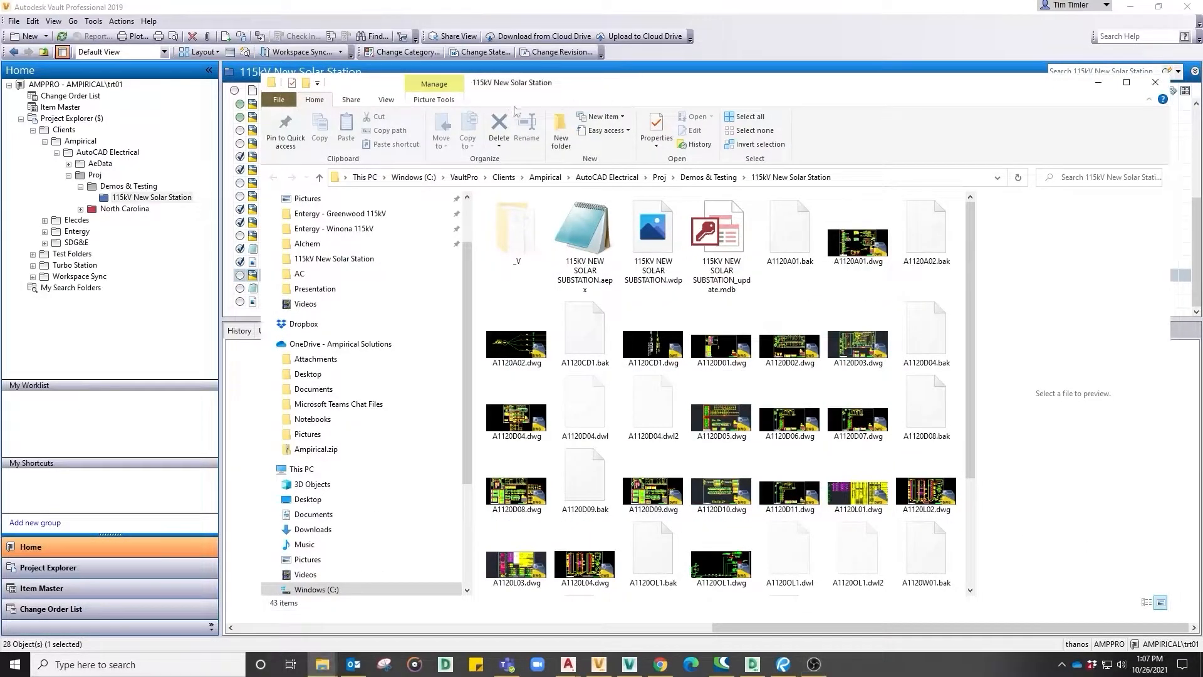
pyautogui.click(387, 100)
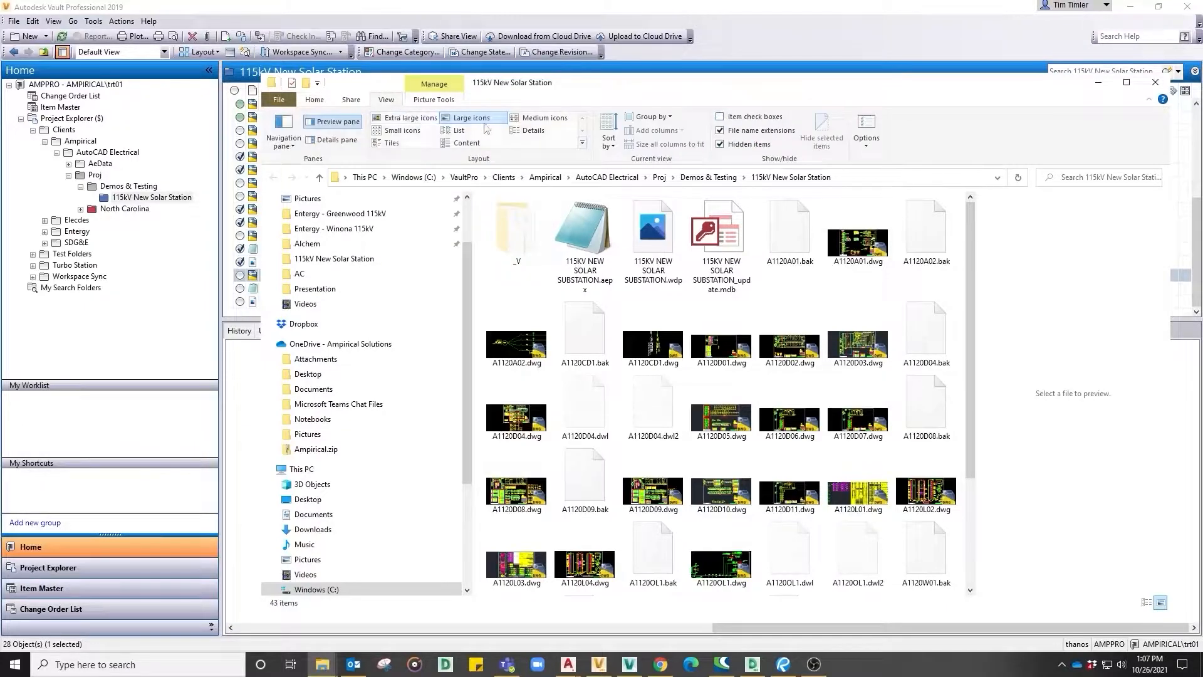
pyautogui.click(532, 130)
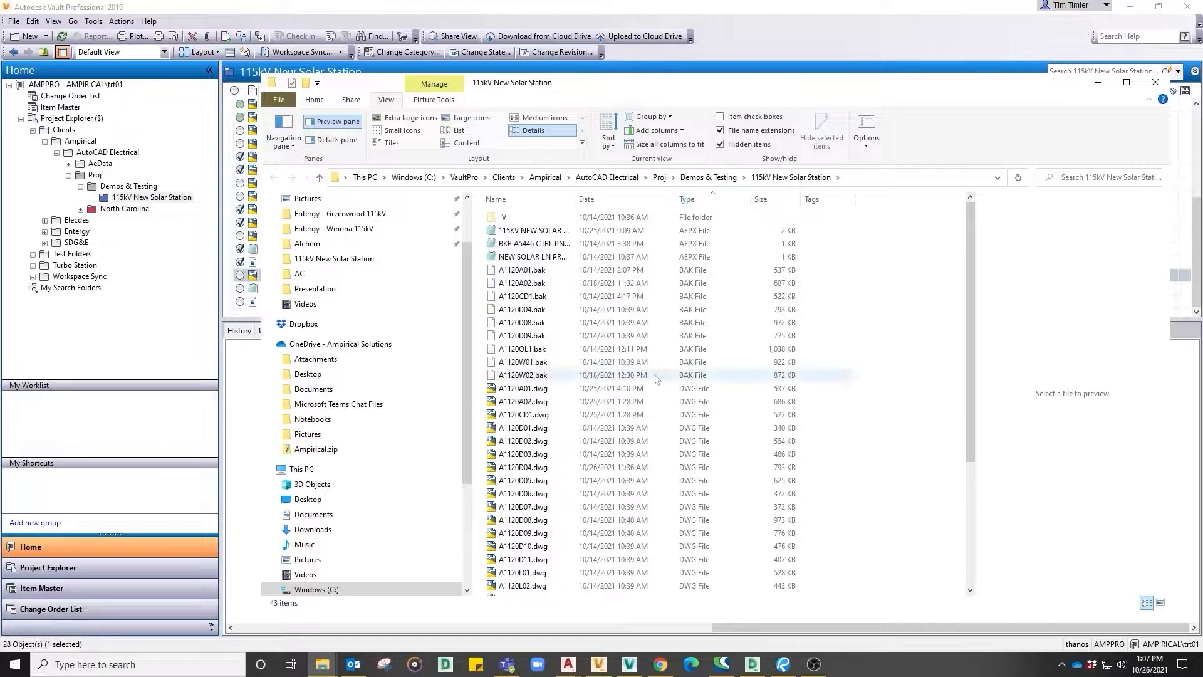
# Step: Open Copy of STANDARD REF CIRCUITS.dwg from the 115kV New Solar Station folder as a read-only drawing in AutoCAD Electrical
pyautogui.click(686, 199)
pyautogui.scroll(-3, 555, 473)
pyautogui.click(535, 483)
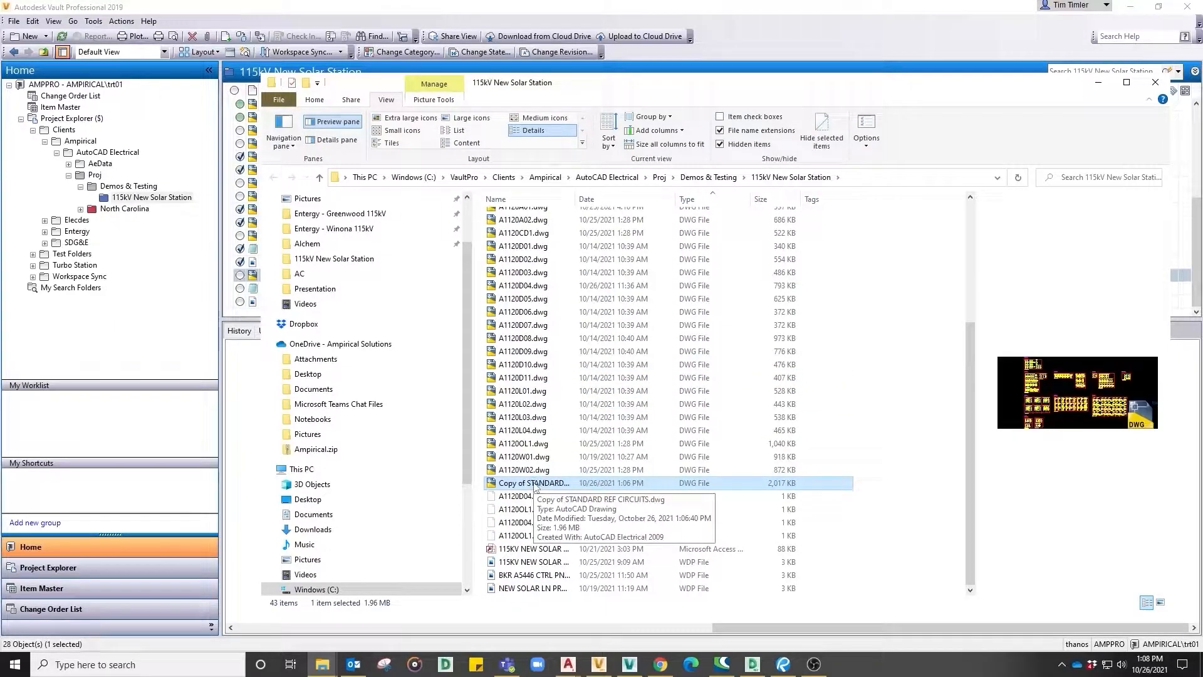
pyautogui.rightClick(534, 485)
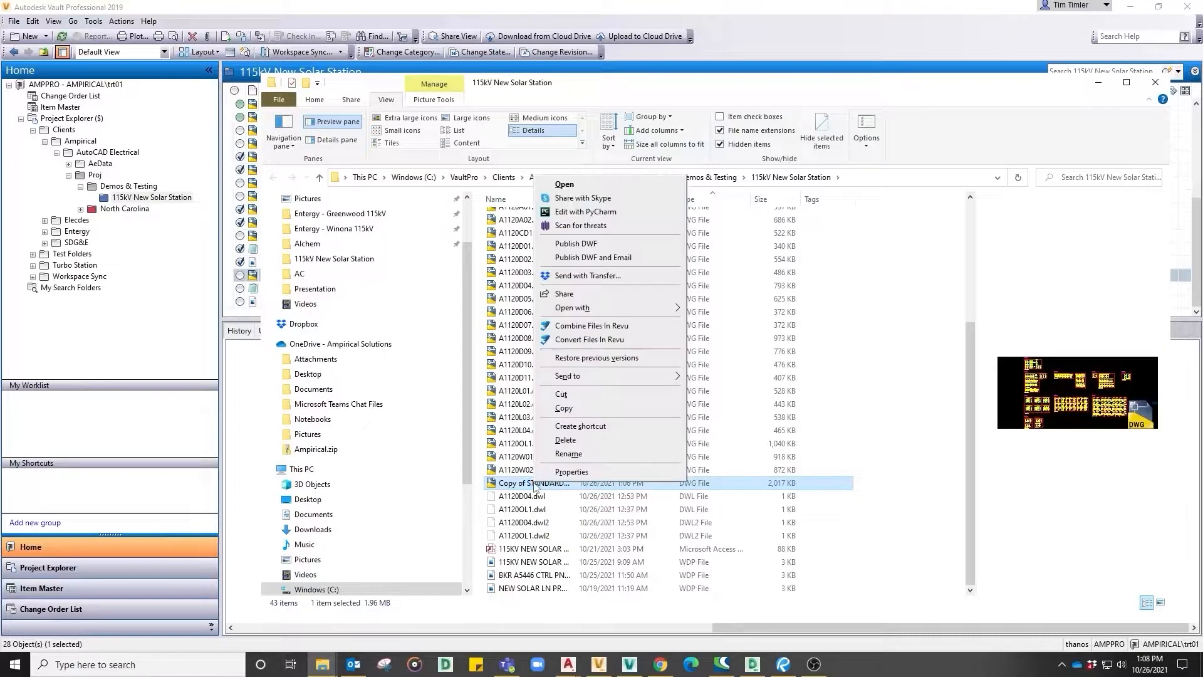
pyautogui.press('Return')
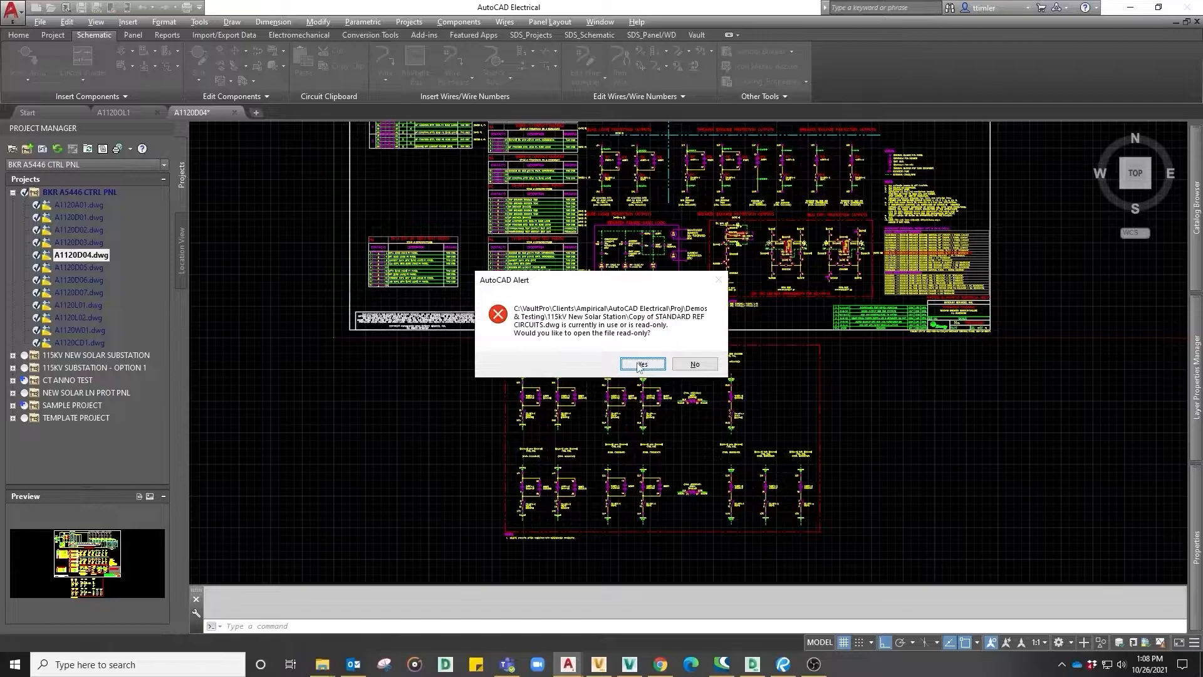
pyautogui.click(639, 364)
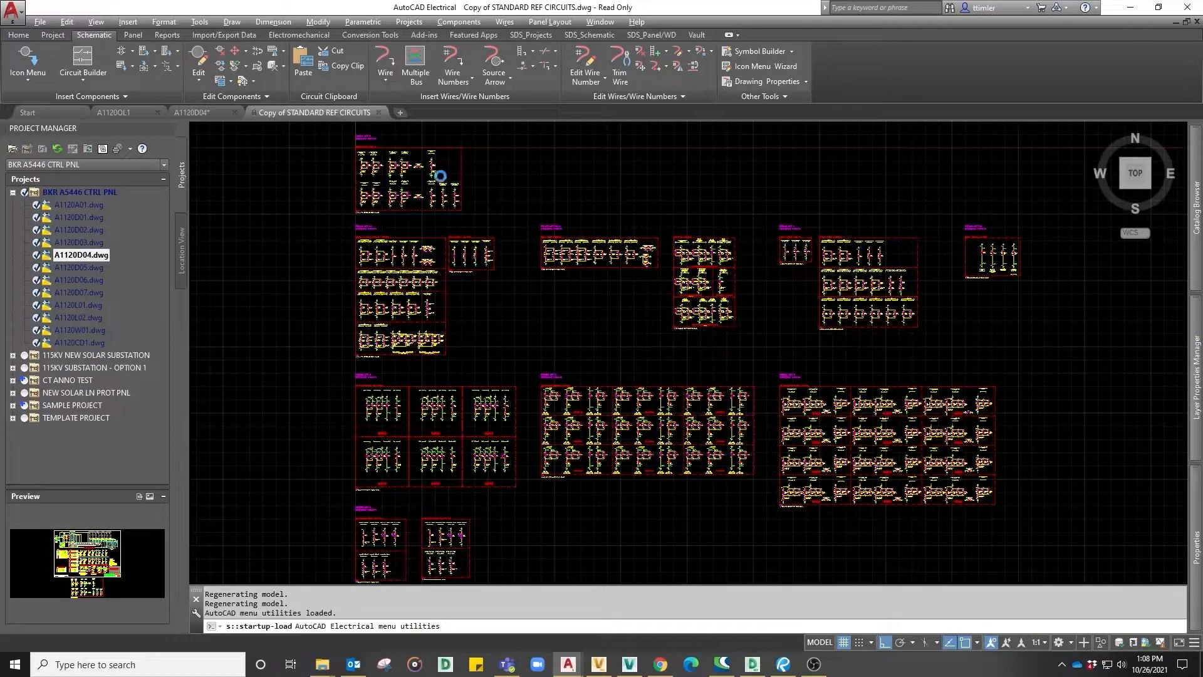
# Step: Examine the reference circuit groups in the standard drawing, especially the PM1803 OPT C5 circuits for the Primary 1 & 2 relays
pyautogui.scroll(4, 407, 180)
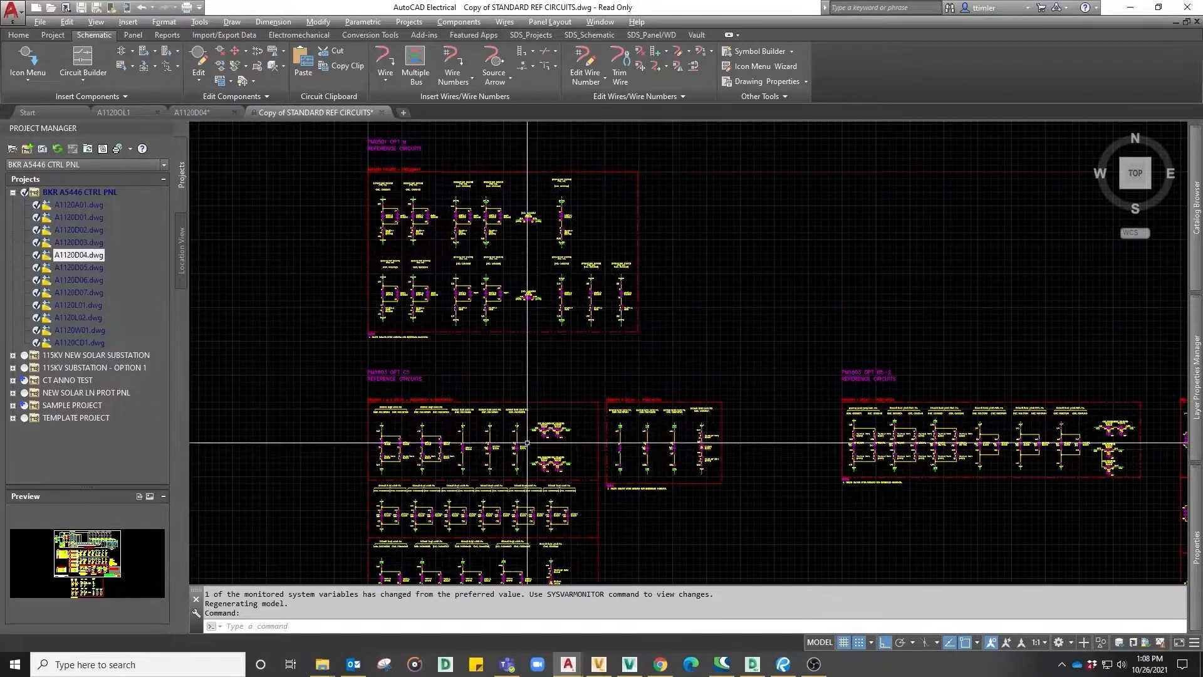
pyautogui.moveTo(514, 473); pyautogui.dragTo(513, 398, button='middle')
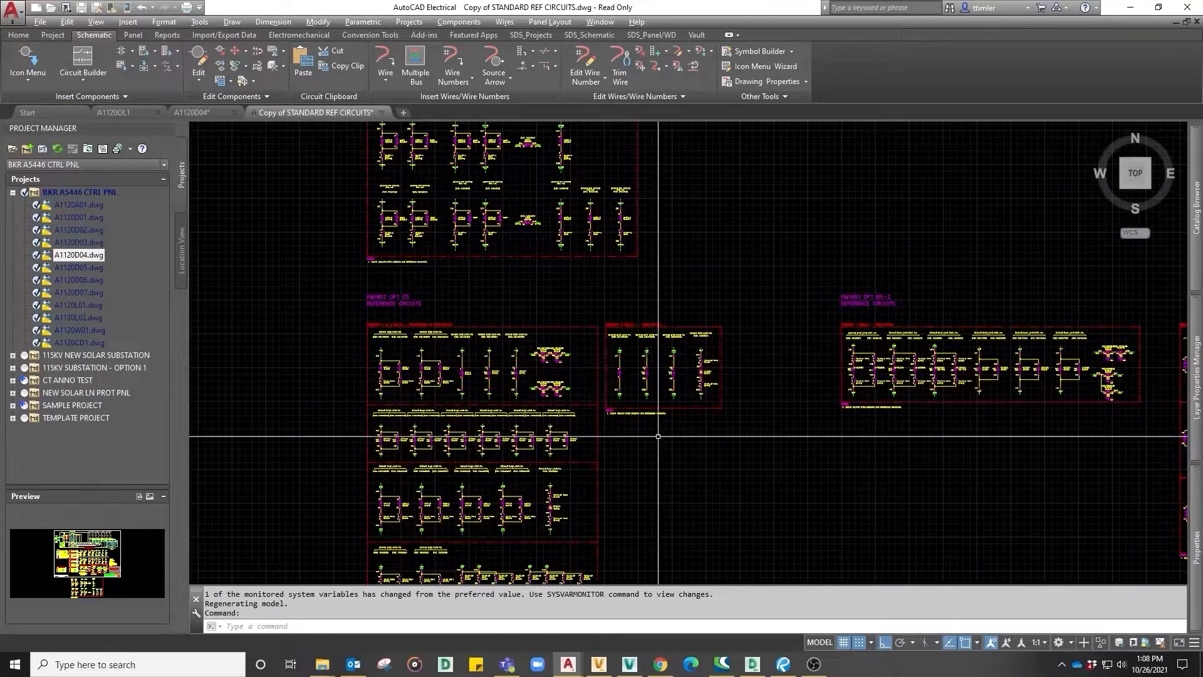
pyautogui.moveTo(470, 307); pyautogui.dragTo(516, 427, button='middle')
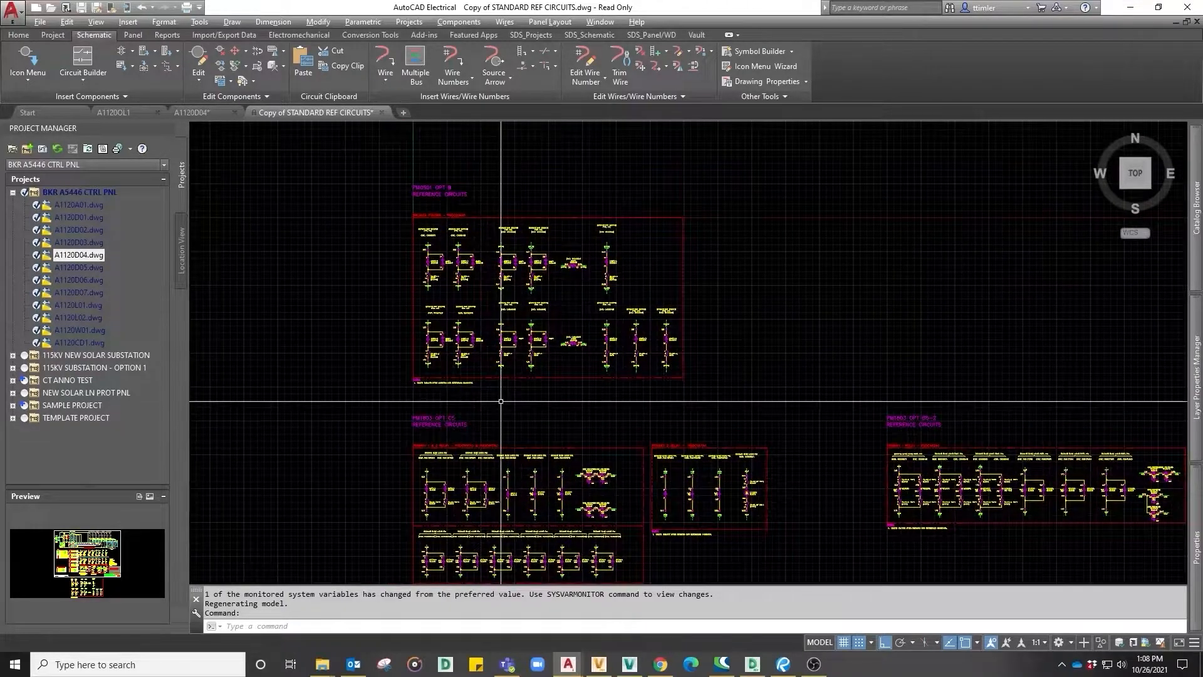
pyautogui.moveTo(478, 487)
pyautogui.mouseDown(button='middle')
pyautogui.moveTo(504, 343)
pyautogui.moveTo(491, 337)
pyautogui.mouseUp(button='middle')
pyautogui.scroll(2, 487, 388)
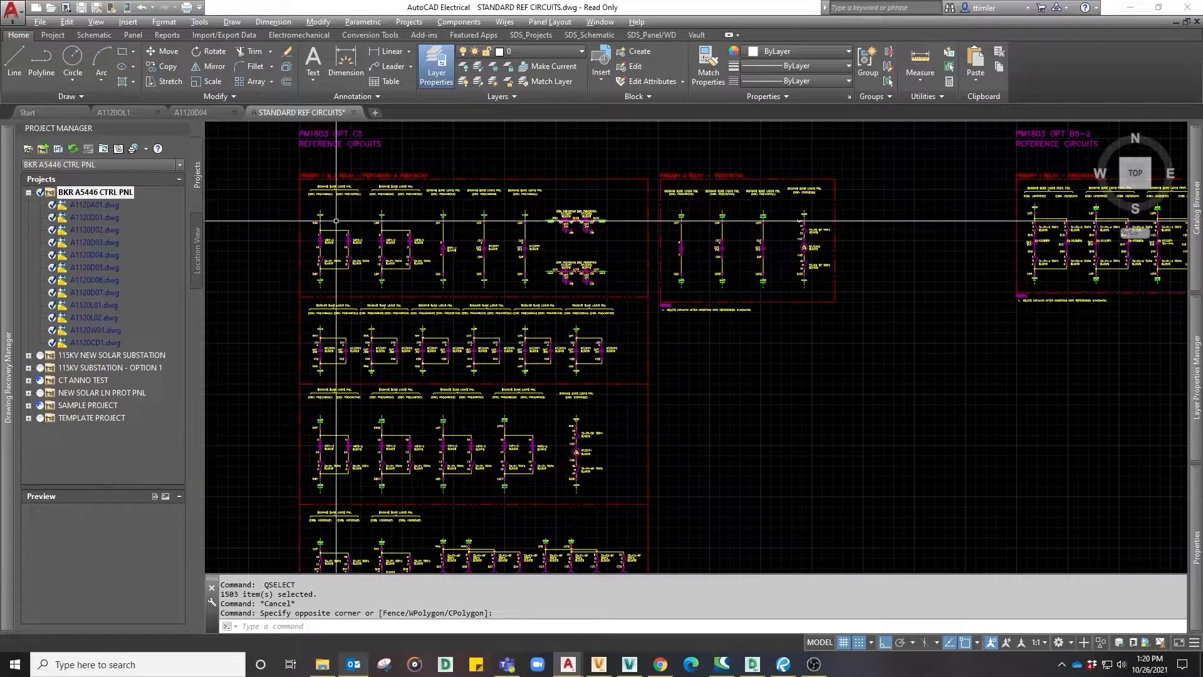
pyautogui.scroll(2, 338, 223)
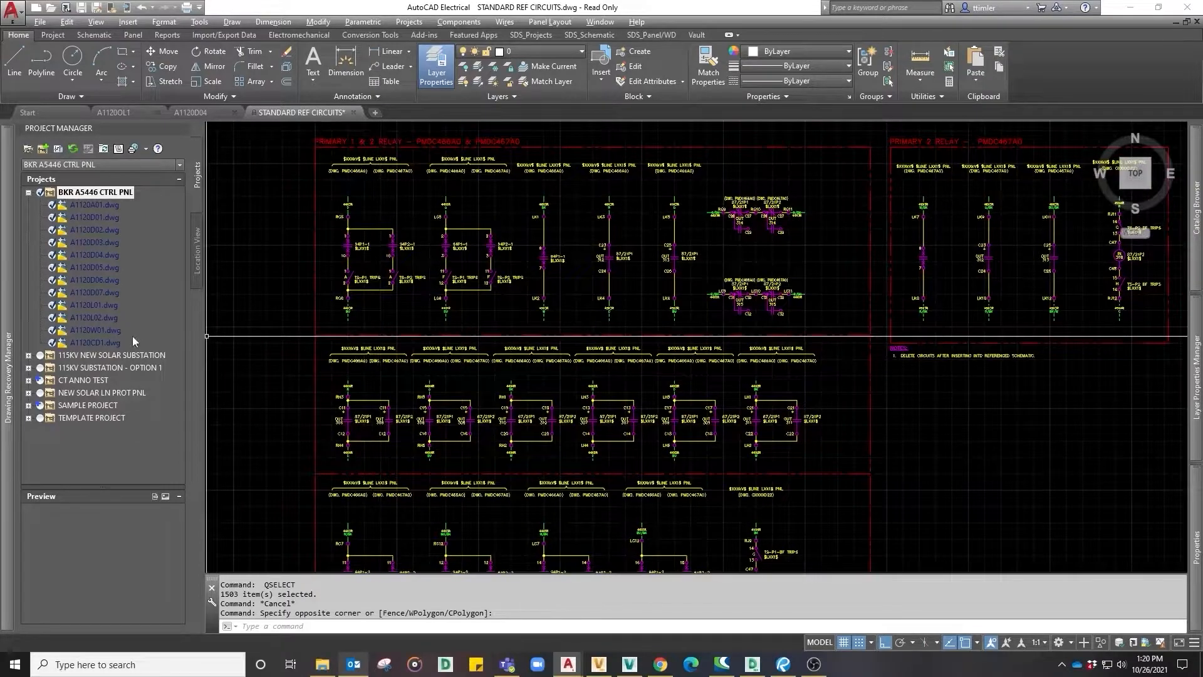
# Step: Open A1120W01.dwg from the BKR A5446 CTRL PNL project and examine the cable connections at terminal blocks RF and RG
pyautogui.doubleClick(98, 328)
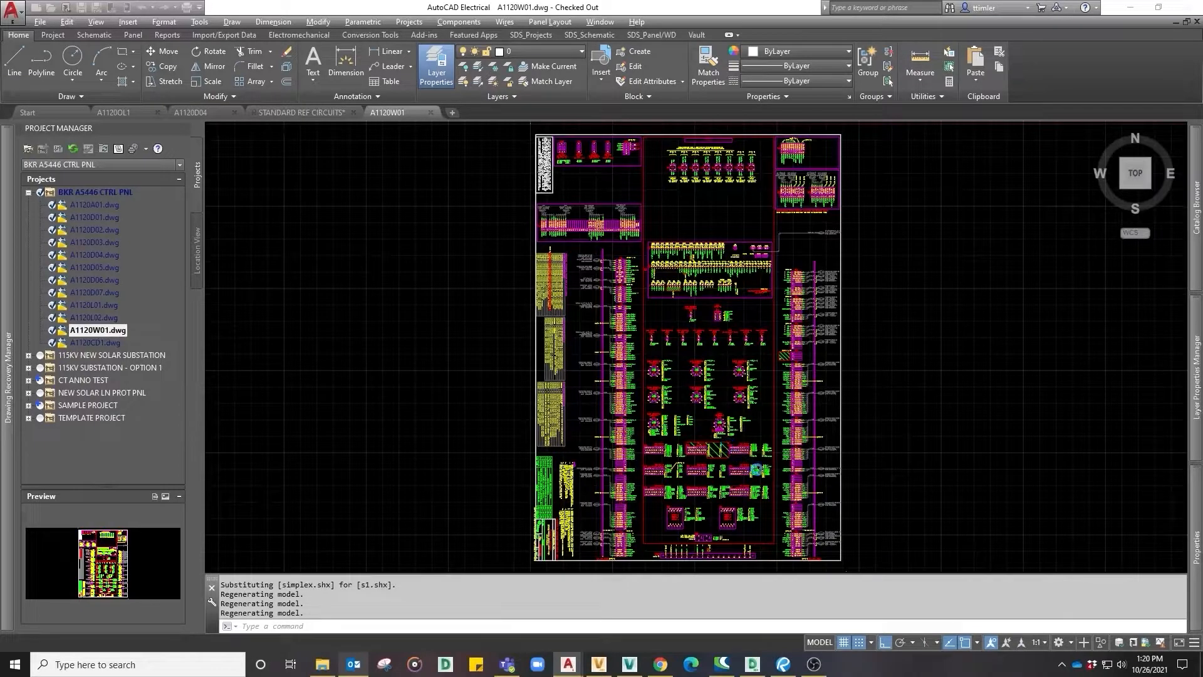
pyautogui.scroll(6, 809, 478)
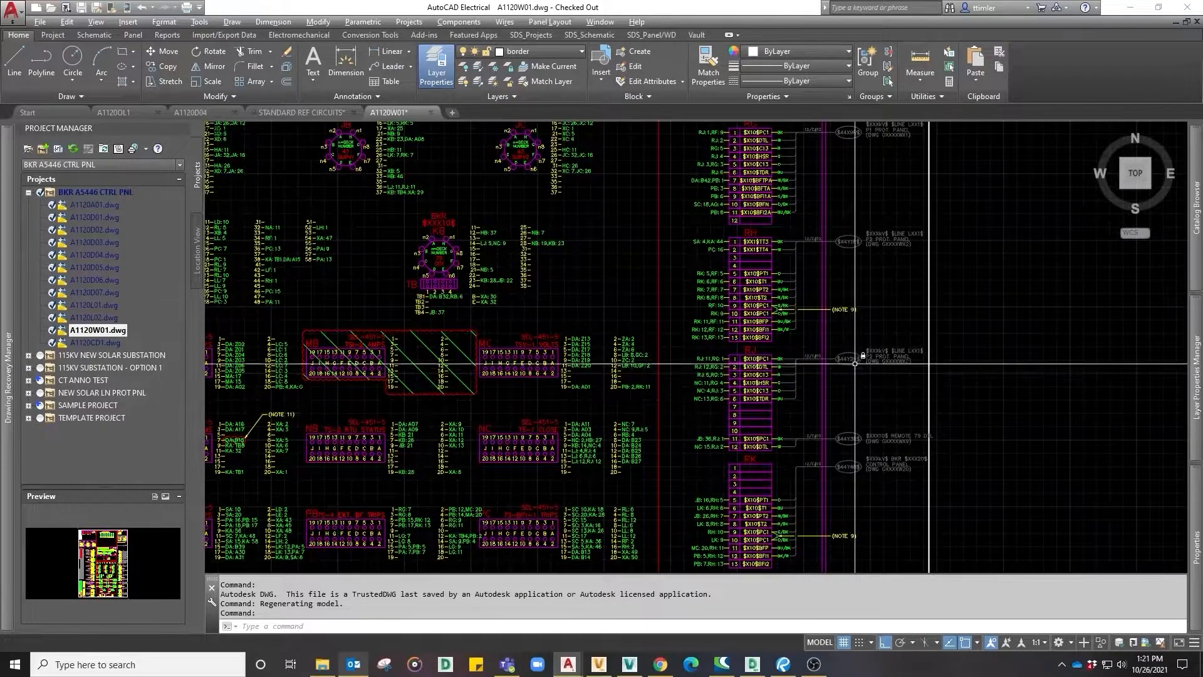
pyautogui.moveTo(854, 341); pyautogui.dragTo(830, 509, button='middle')
pyautogui.scroll(2, 828, 183)
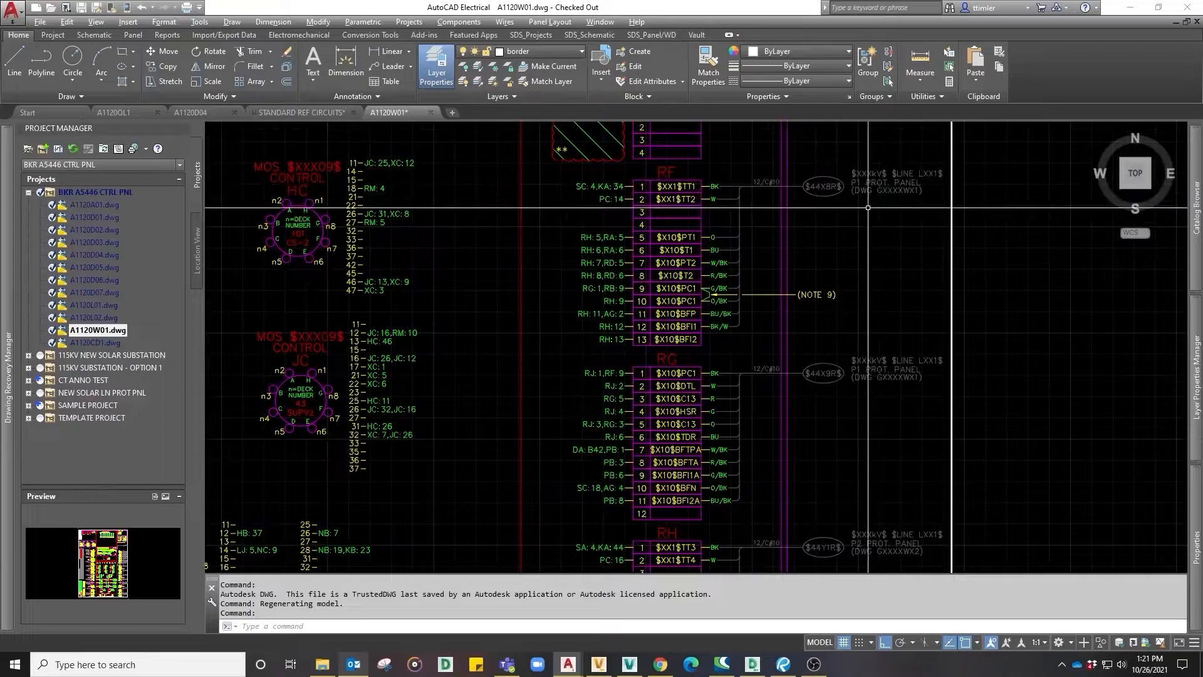
pyautogui.moveTo(779, 242); pyautogui.dragTo(800, 243, button='middle')
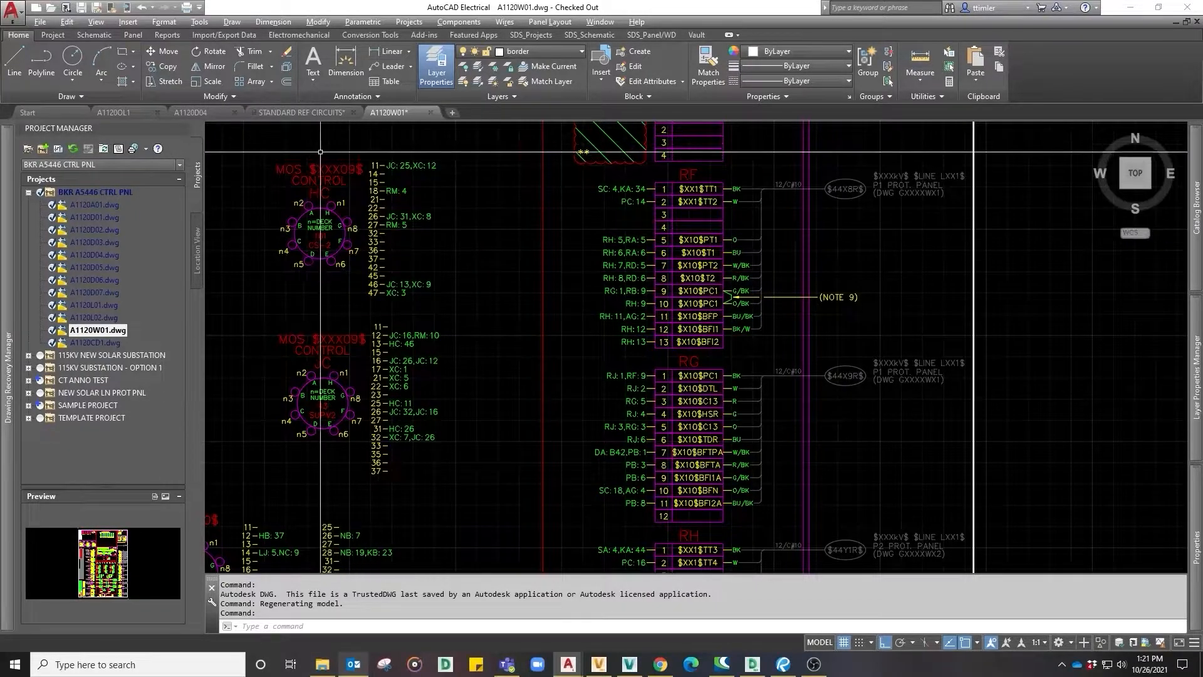
# Step: Return to the STANDARD REF CIRCUITS drawing and find the Primary 1 & 2 Relay circuits under PM1803 OPT C5
pyautogui.click(273, 112)
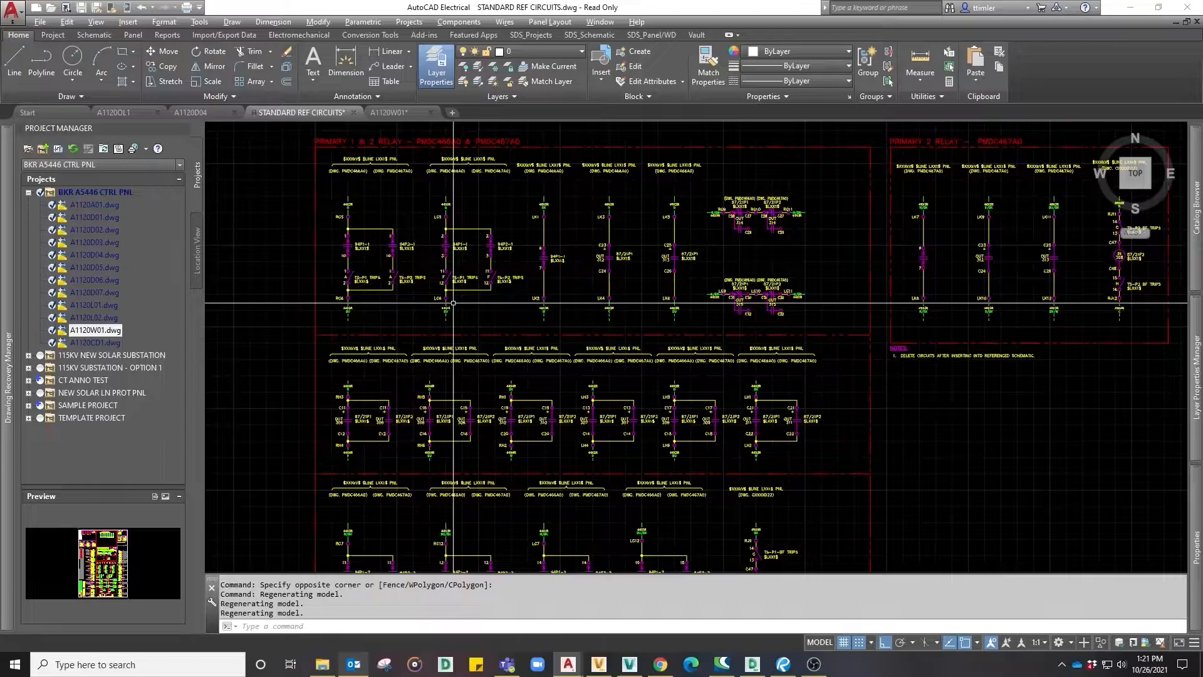
pyautogui.scroll(4, 401, 275)
pyautogui.scroll(-4, 375, 259)
pyautogui.moveTo(374, 258); pyautogui.dragTo(395, 418, button='middle')
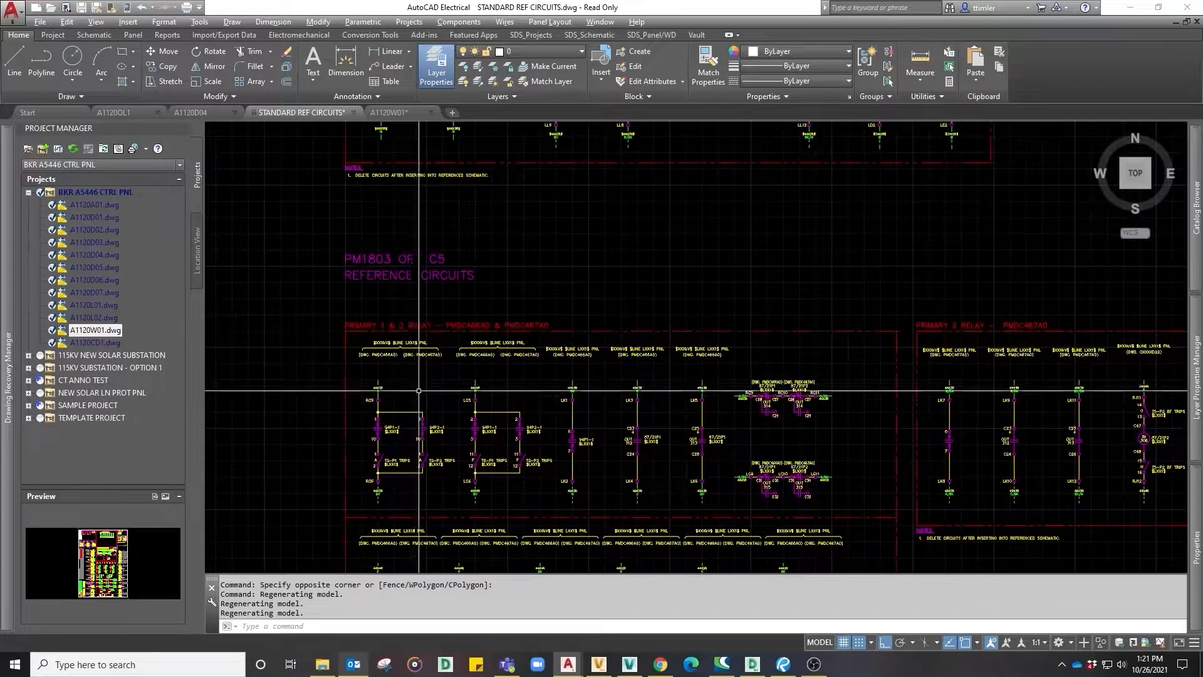
pyautogui.scroll(2, 389, 332)
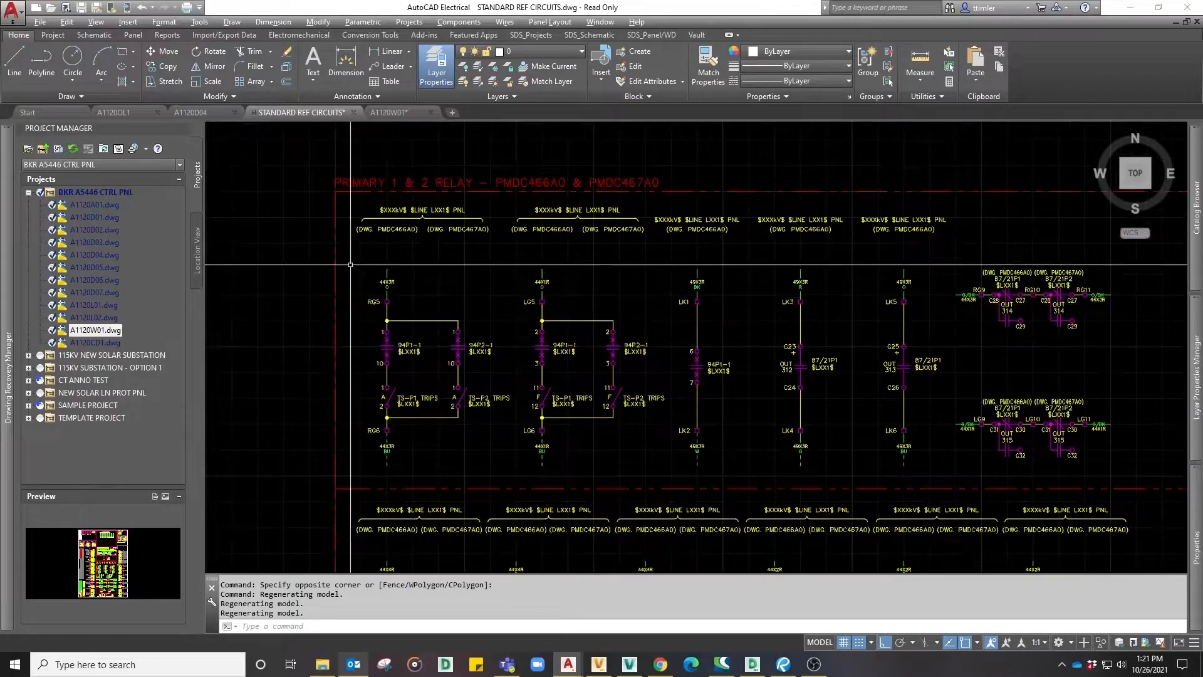
# Step: Copy the RG5–RG6 circuit with its heading, bracket and drawing references to the clipboard, using the wire's upper end as base point
pyautogui.click(350, 260)
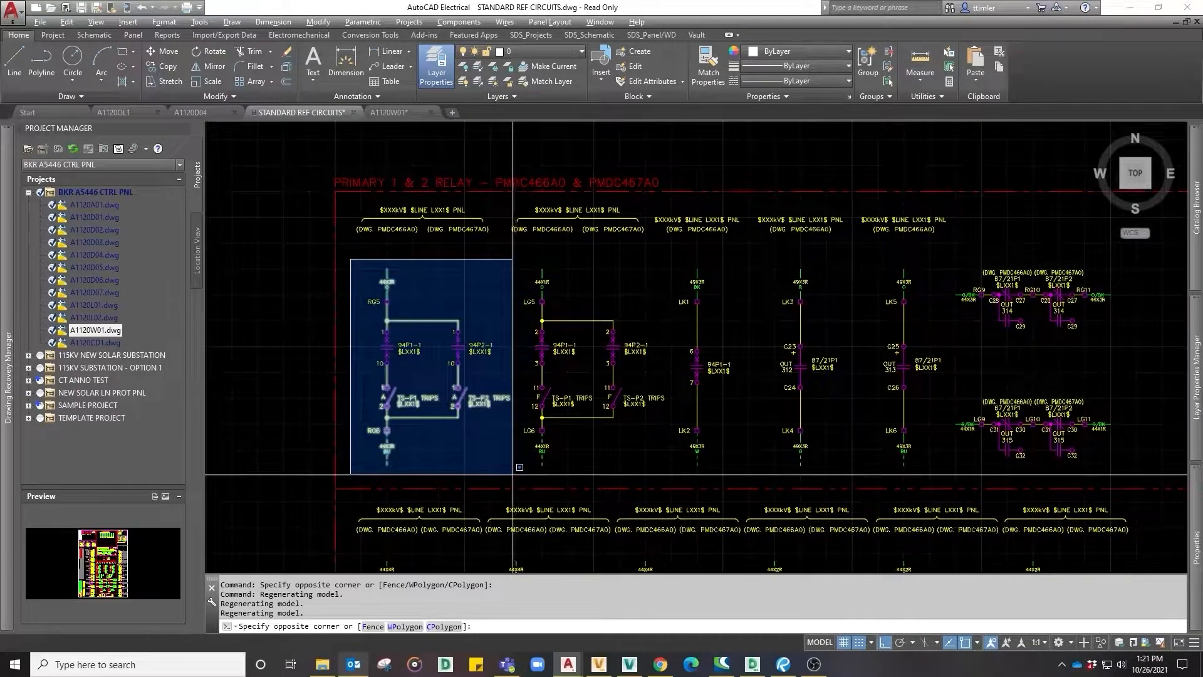
pyautogui.click(519, 467)
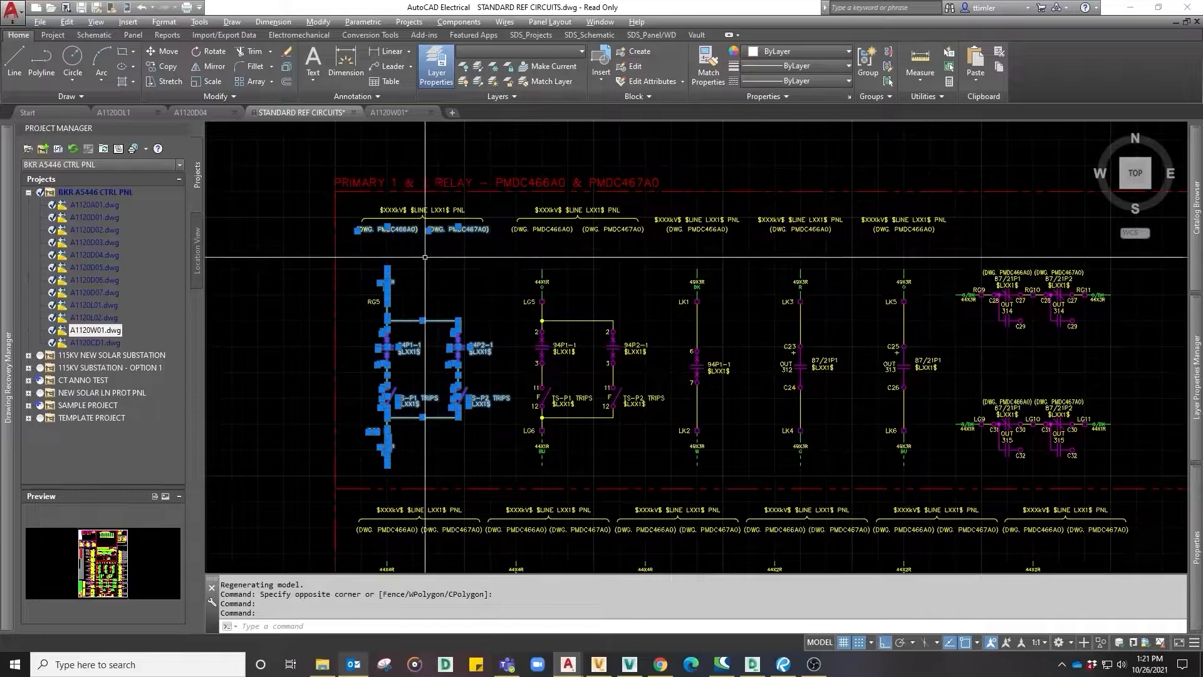
pyautogui.click(375, 299)
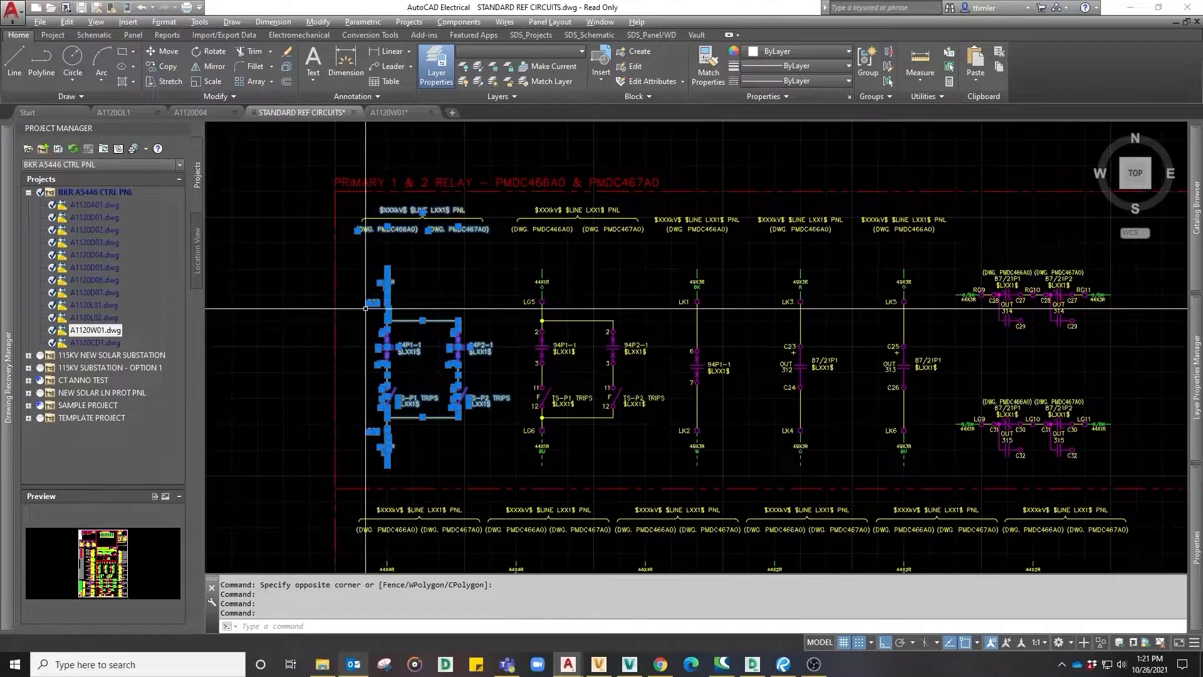
pyautogui.click(465, 223)
pyautogui.click(441, 213)
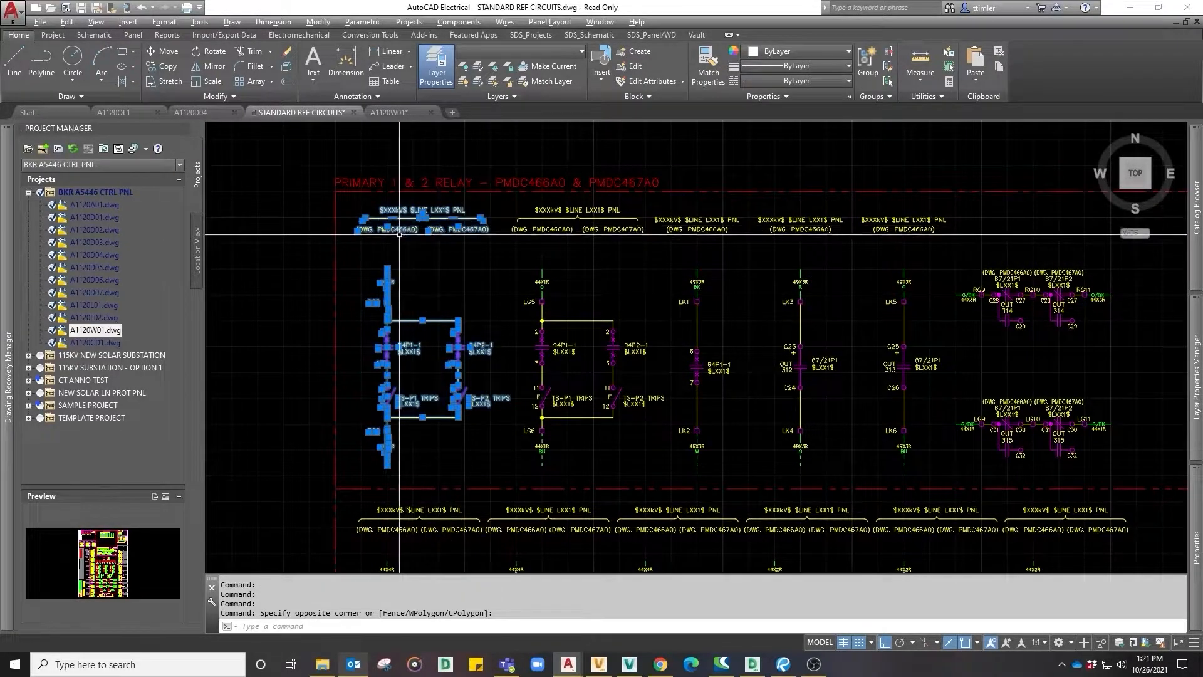
pyautogui.scroll(1, 399, 234)
pyautogui.scroll(-1, 376, 257)
pyautogui.rightClick(439, 287)
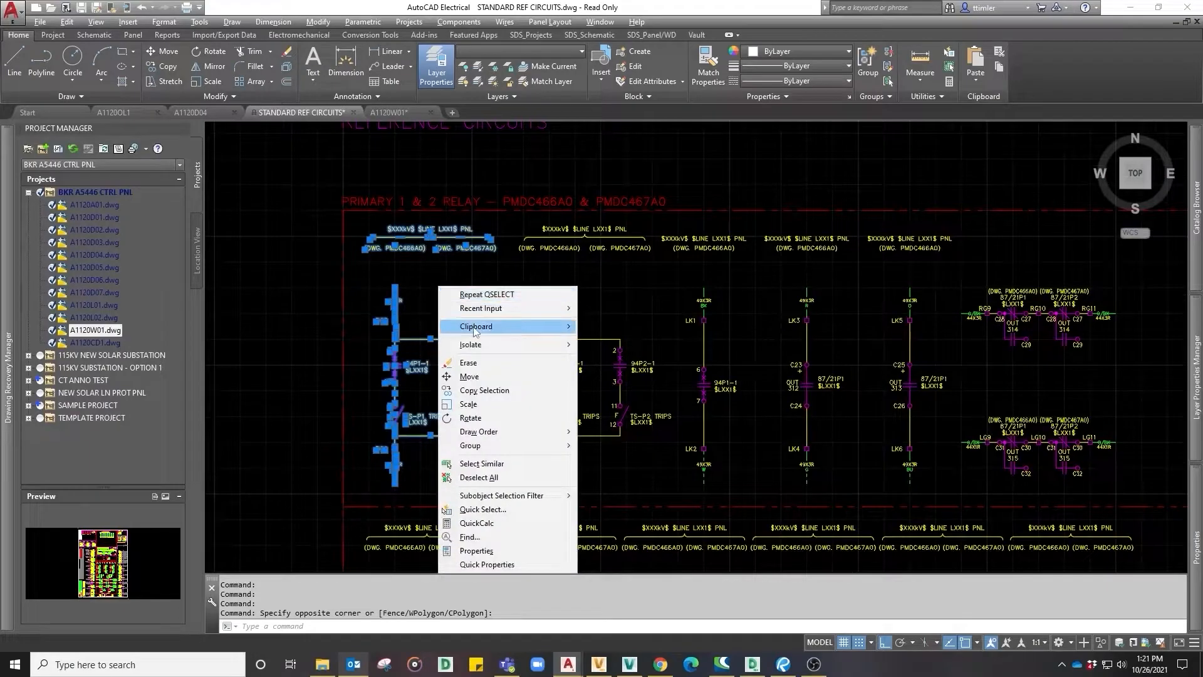
pyautogui.click(665, 352)
pyautogui.scroll(6, 389, 279)
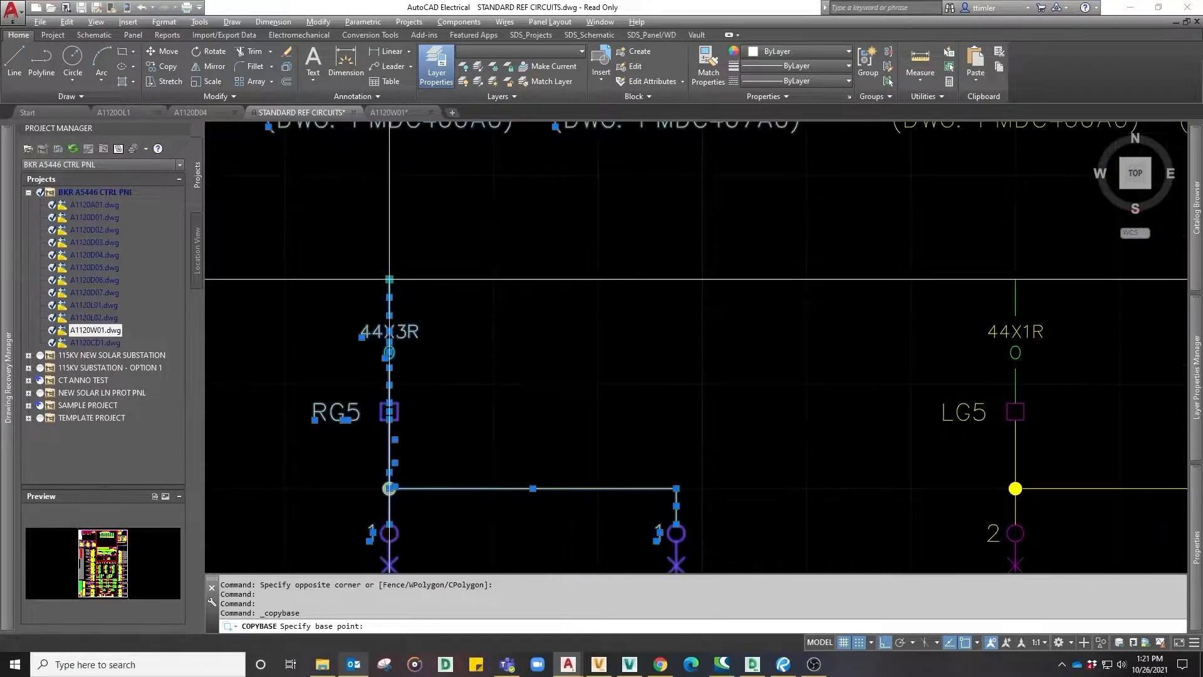
pyautogui.click(389, 279)
pyautogui.scroll(-8, 461, 258)
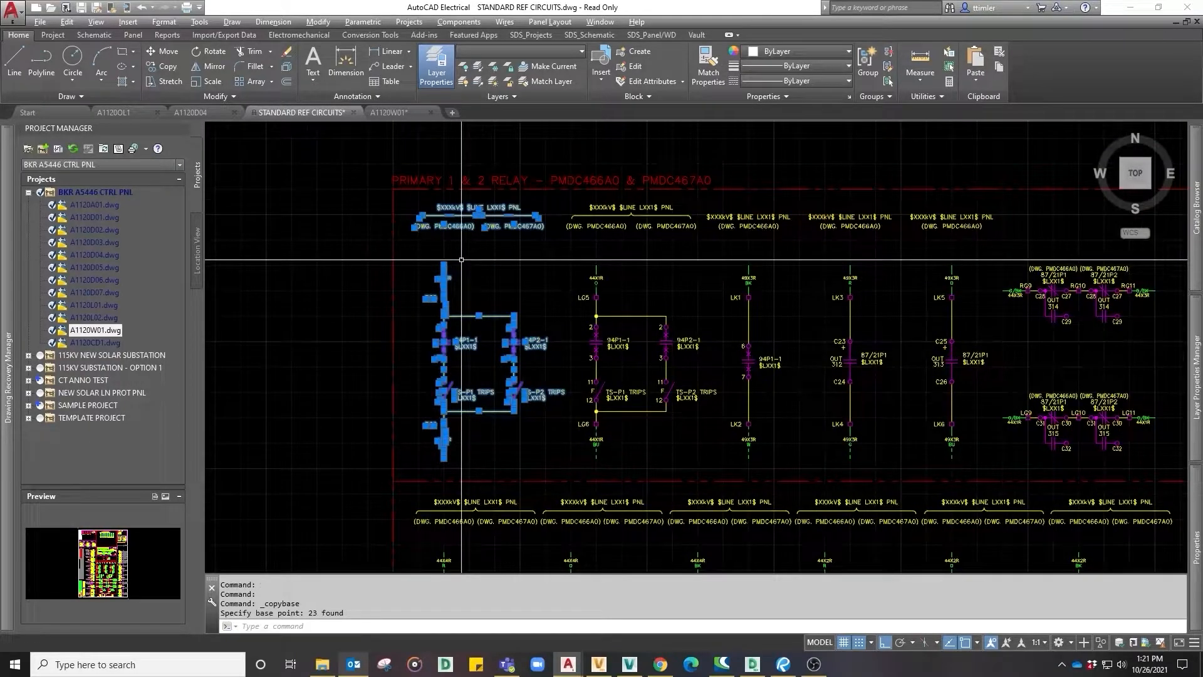
pyautogui.press('Escape')
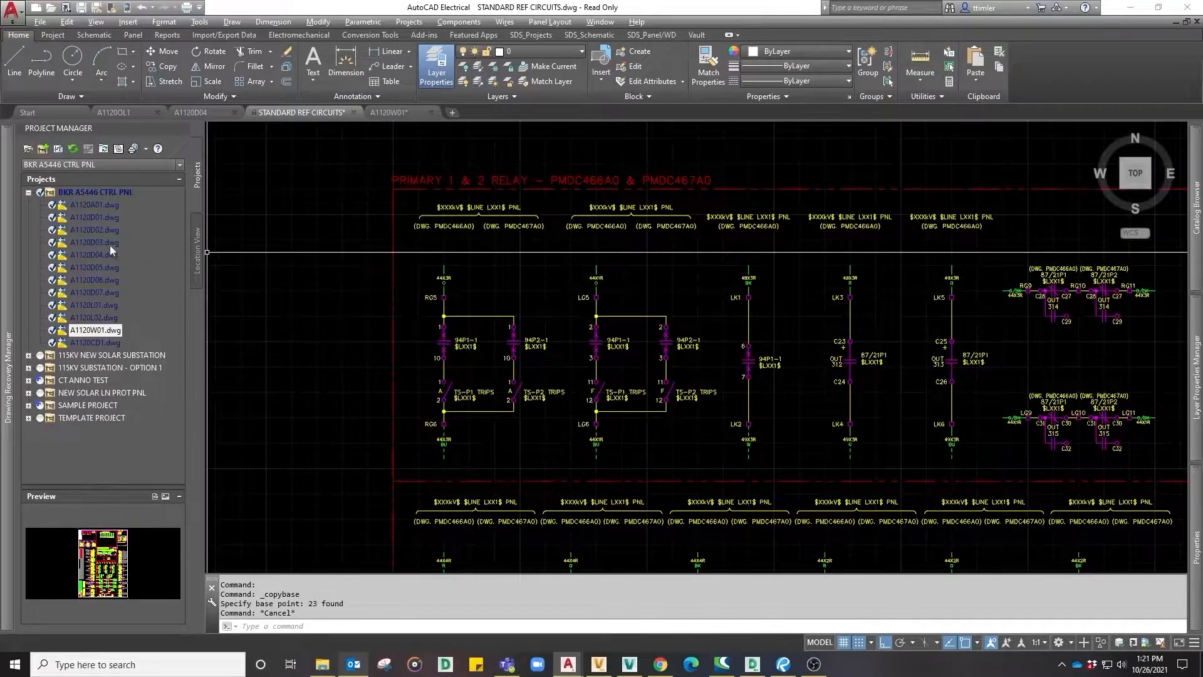
# Step: Open A1120D02.dwg from the BKR A5446 CTRL PNL project and unlock its DEFPOINTS layer
pyautogui.doubleClick(91, 229)
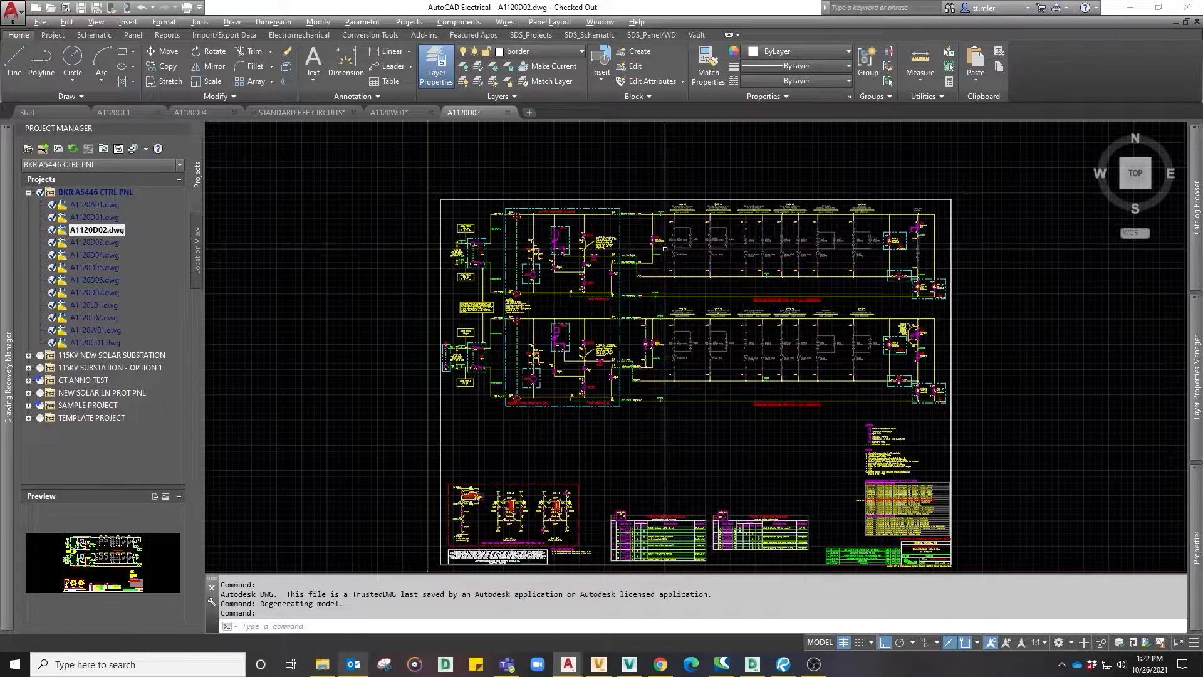
pyautogui.scroll(3, 689, 238)
pyautogui.scroll(2, 723, 224)
pyautogui.moveTo(722, 223); pyautogui.dragTo(614, 267, button='middle')
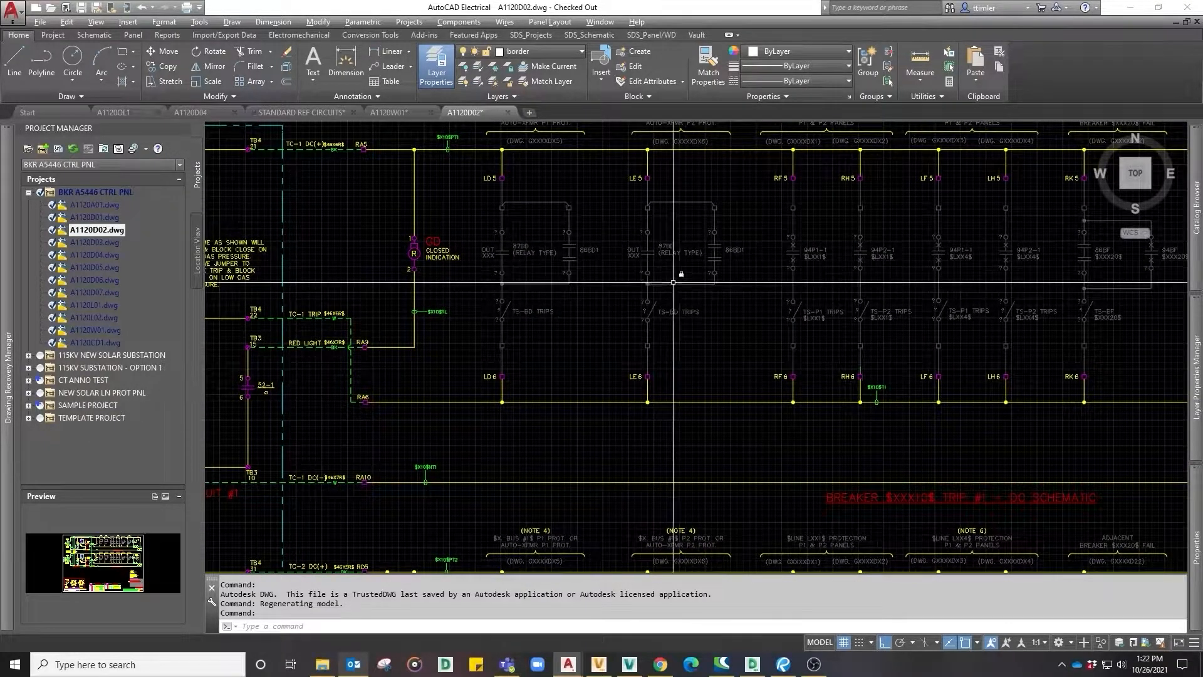
pyautogui.scroll(3, 684, 269)
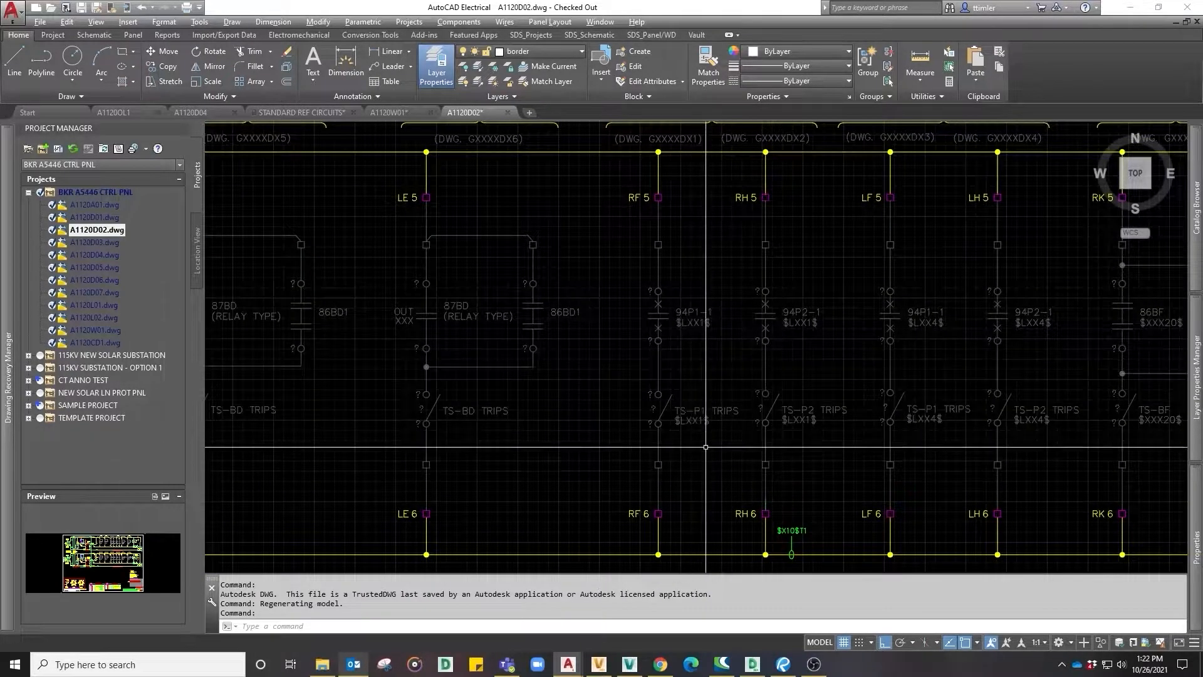
pyautogui.click(539, 51)
pyautogui.click(490, 143)
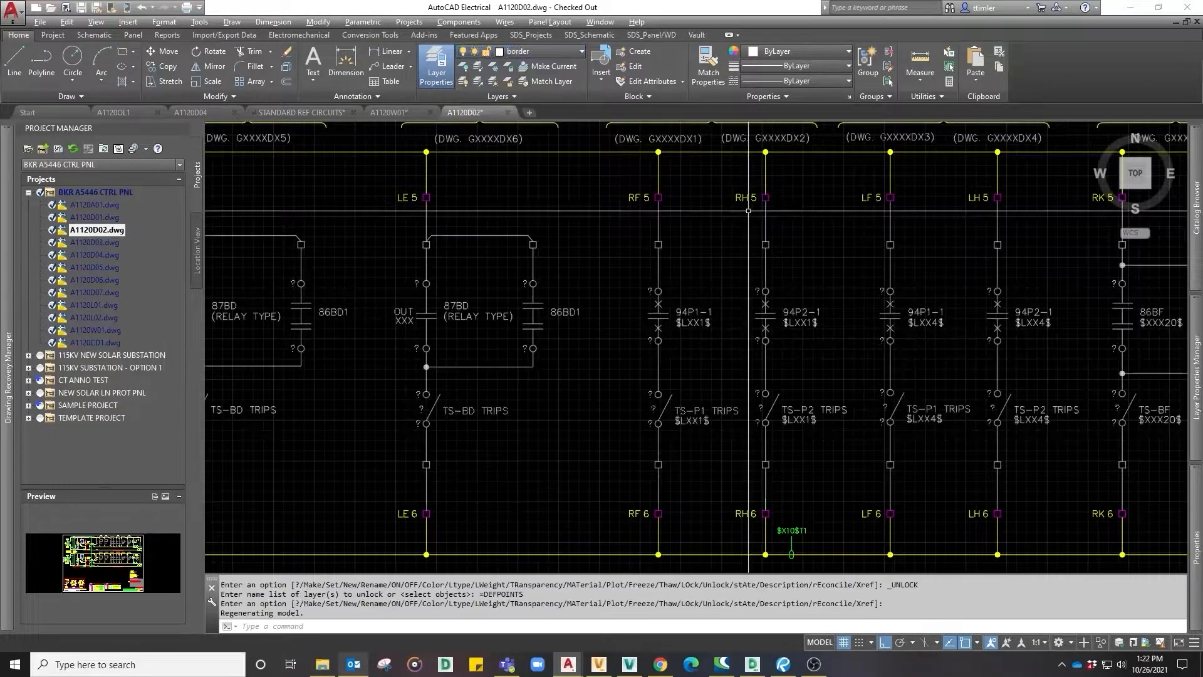
# Step: Delete the 94P1-1 and 94P2-1 $LXX1$ placeholder circuits between terminals RF 5–RF 6 and RH 5–RH 6 in the Trip #1 schematic
pyautogui.click(705, 411)
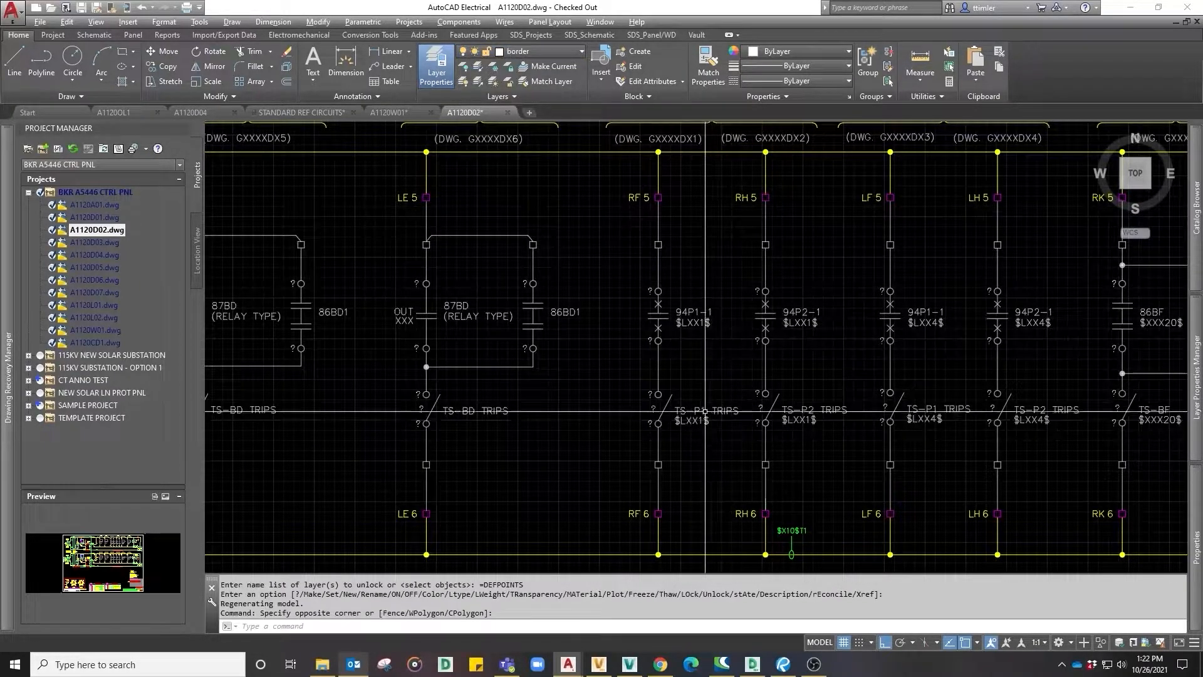
pyautogui.click(702, 480)
pyautogui.click(636, 232)
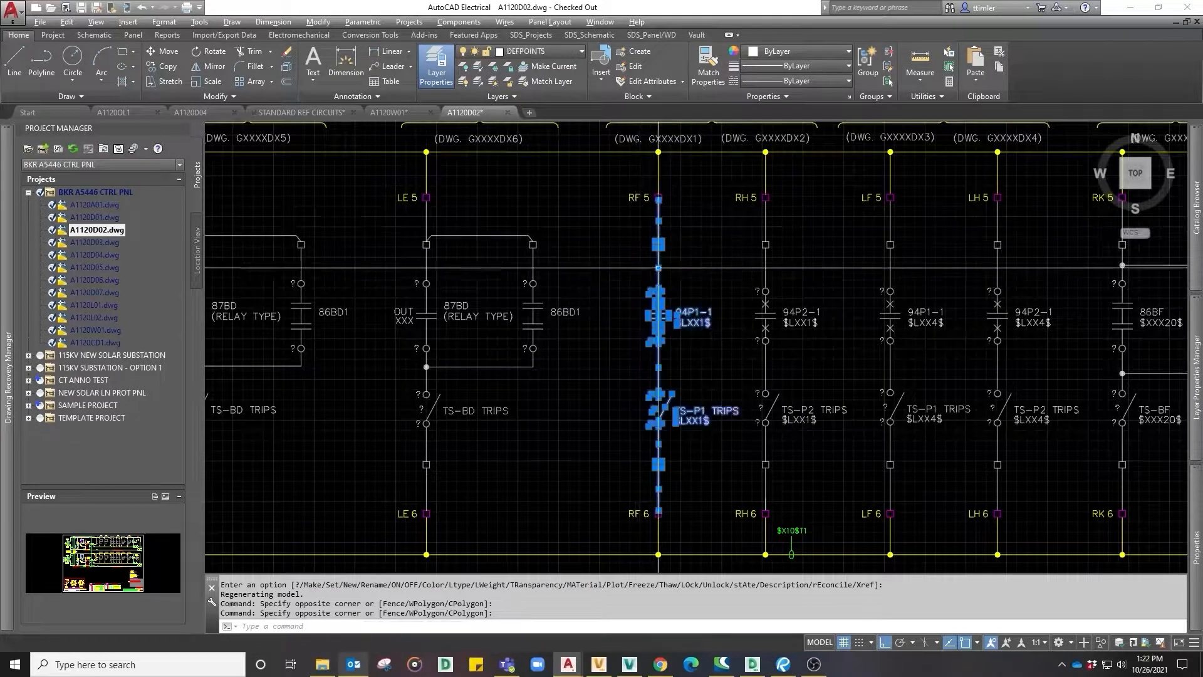
pyautogui.scroll(-3, 739, 386)
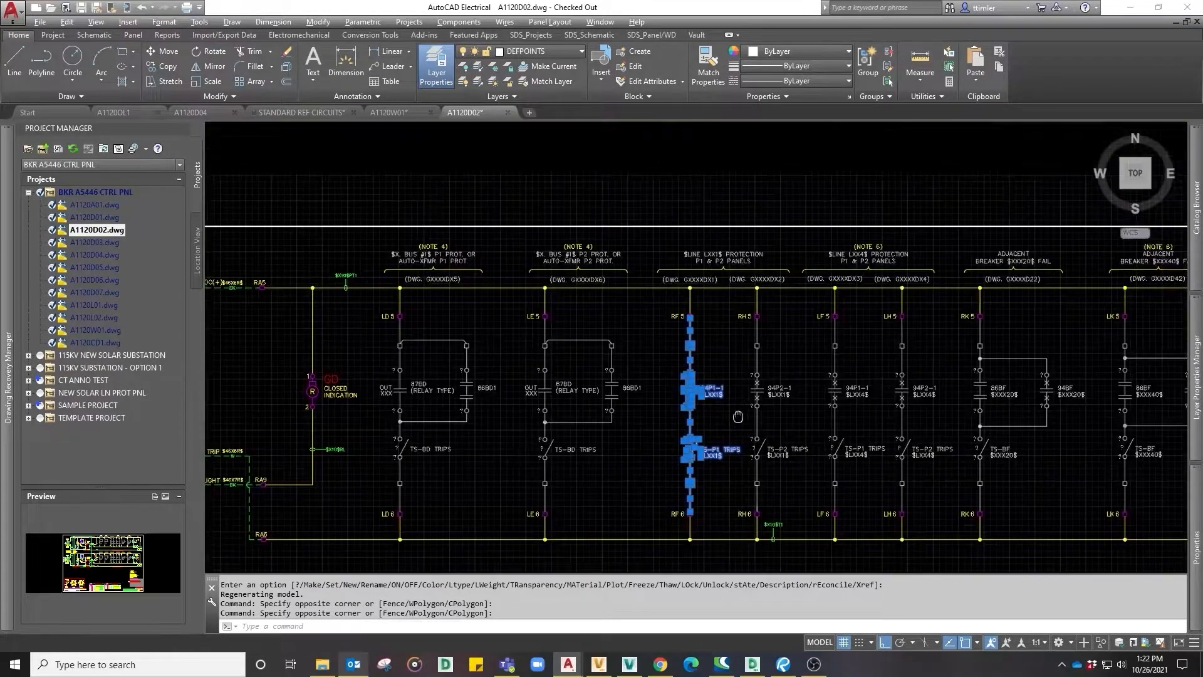
pyautogui.scroll(3, 798, 508)
pyautogui.click(799, 524)
pyautogui.click(743, 282)
pyautogui.click(796, 542)
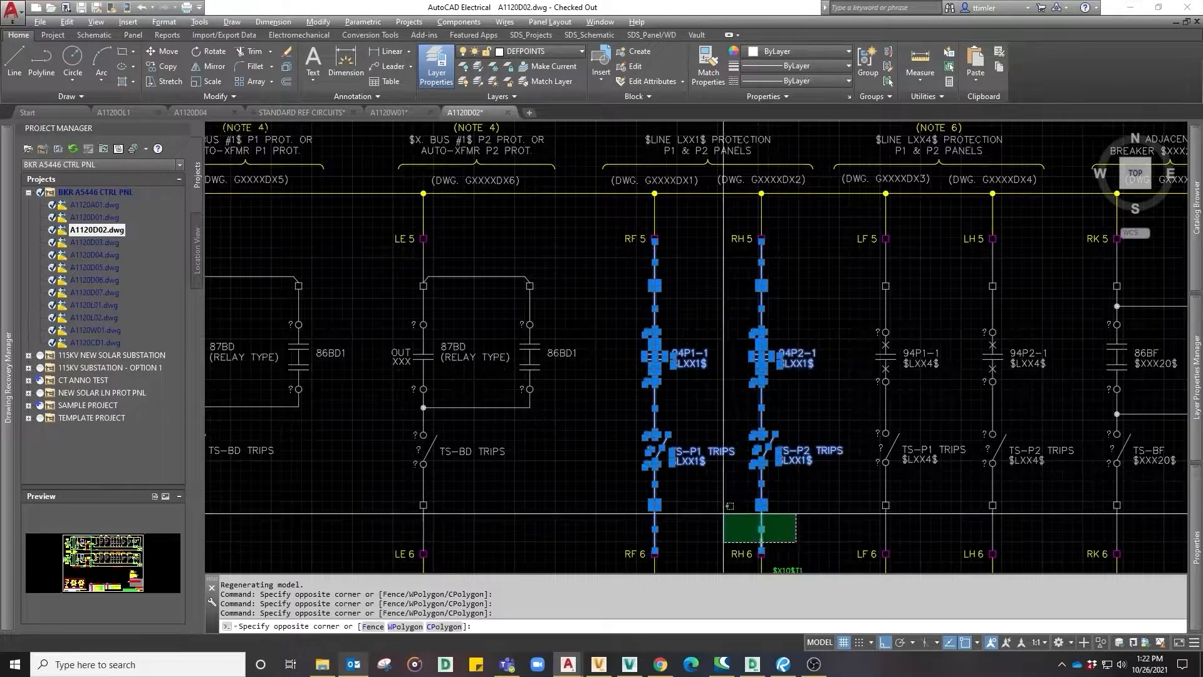
pyautogui.click(725, 512)
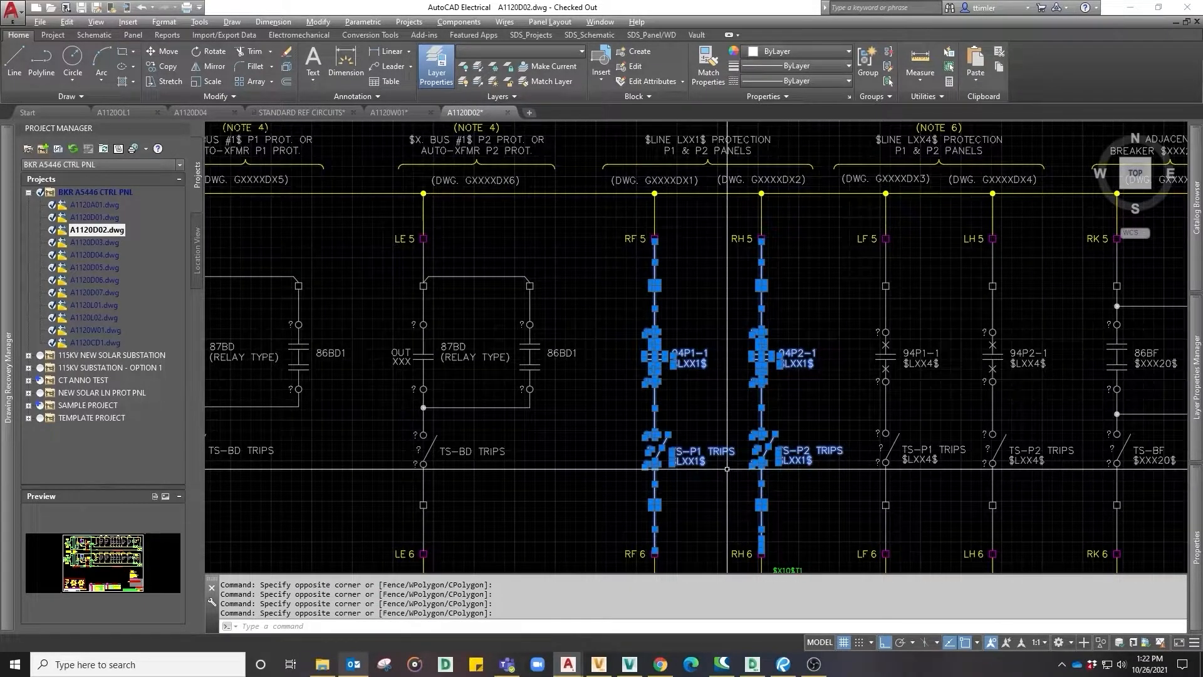
pyautogui.press('Delete')
# Step: Delete the $LINE LXX1$ PROTECTION P1 & P2 PANELS heading with its bracket and drawing references above RF 5 and RH 5
pyautogui.moveTo(696, 233); pyautogui.dragTo(696, 298, button='middle')
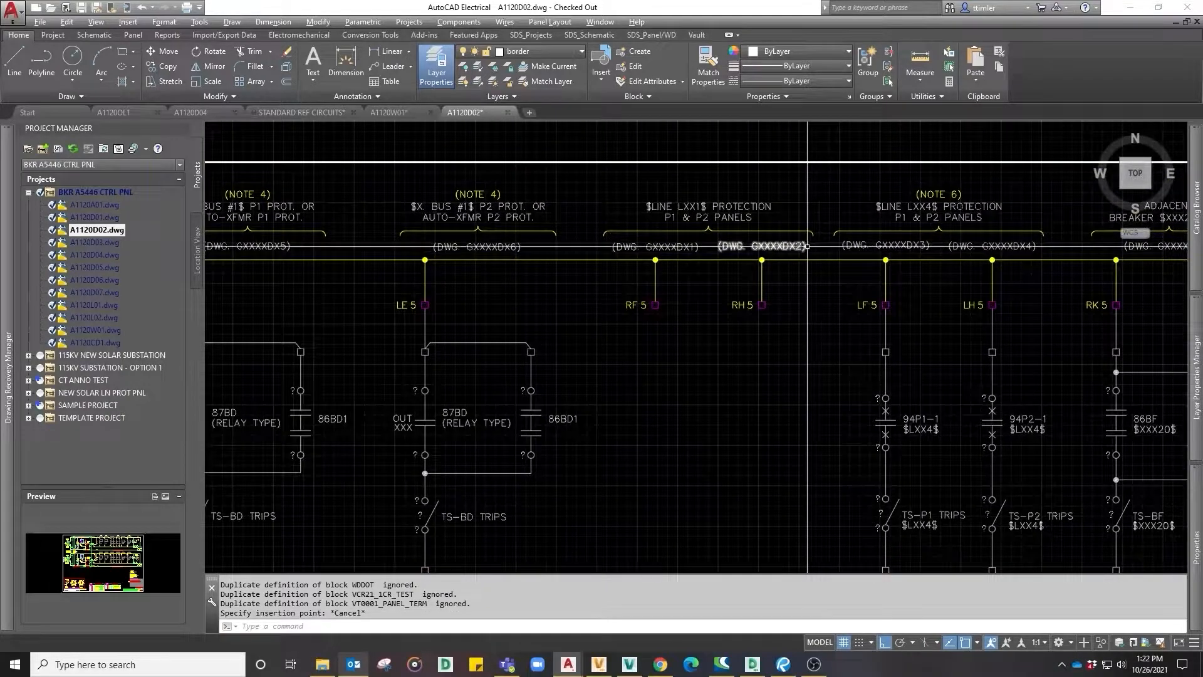
pyautogui.click(810, 246)
pyautogui.click(686, 203)
pyautogui.press('Delete')
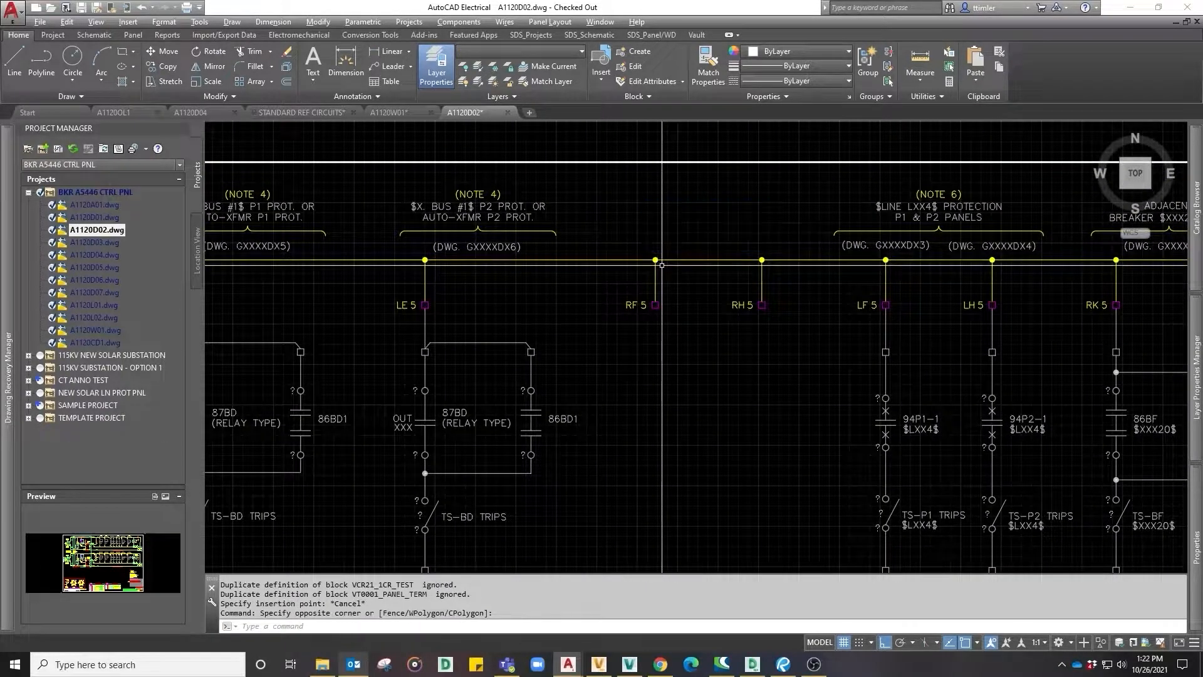
# Step: Paste the copied RG5–RG6 circuit with its heading into the cleared Trip #1 space, inserting it at the midpoint of terminal RF 5's lower edge
pyautogui.moveTo(664, 356); pyautogui.dragTo(678, 248, button='middle')
pyautogui.hotkey('ctrl', 'v')
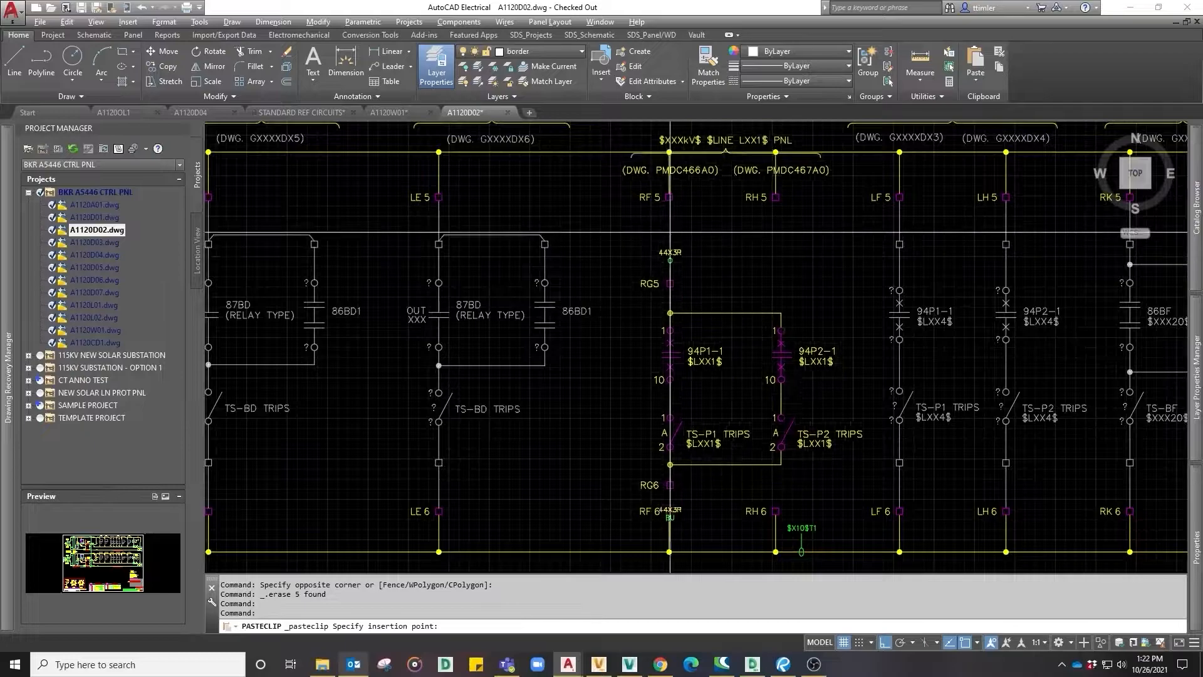
pyautogui.scroll(4, 666, 200)
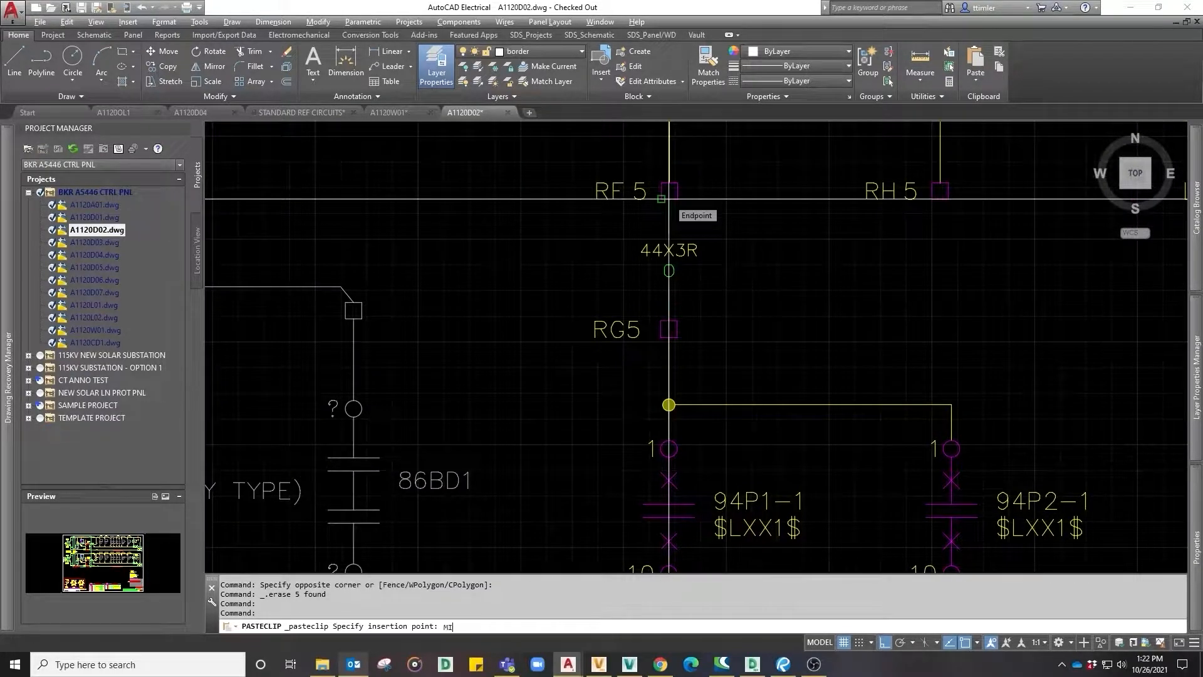
pyautogui.click(669, 200)
pyautogui.scroll(-4, 721, 208)
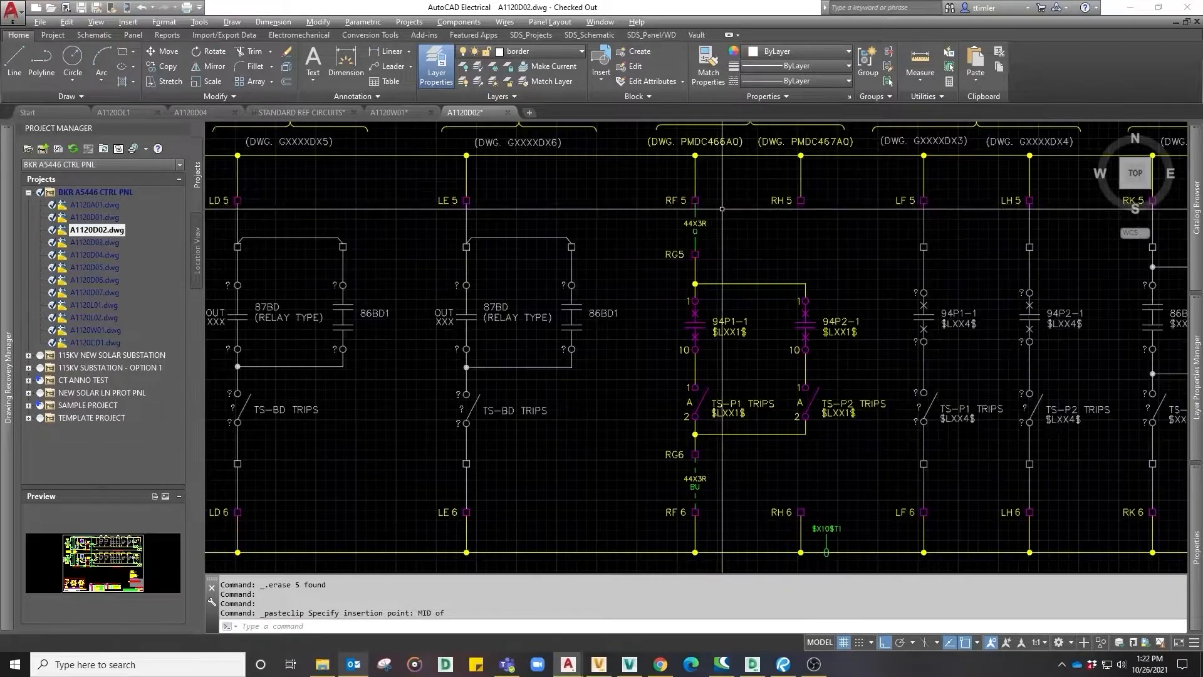
pyautogui.scroll(4, 717, 502)
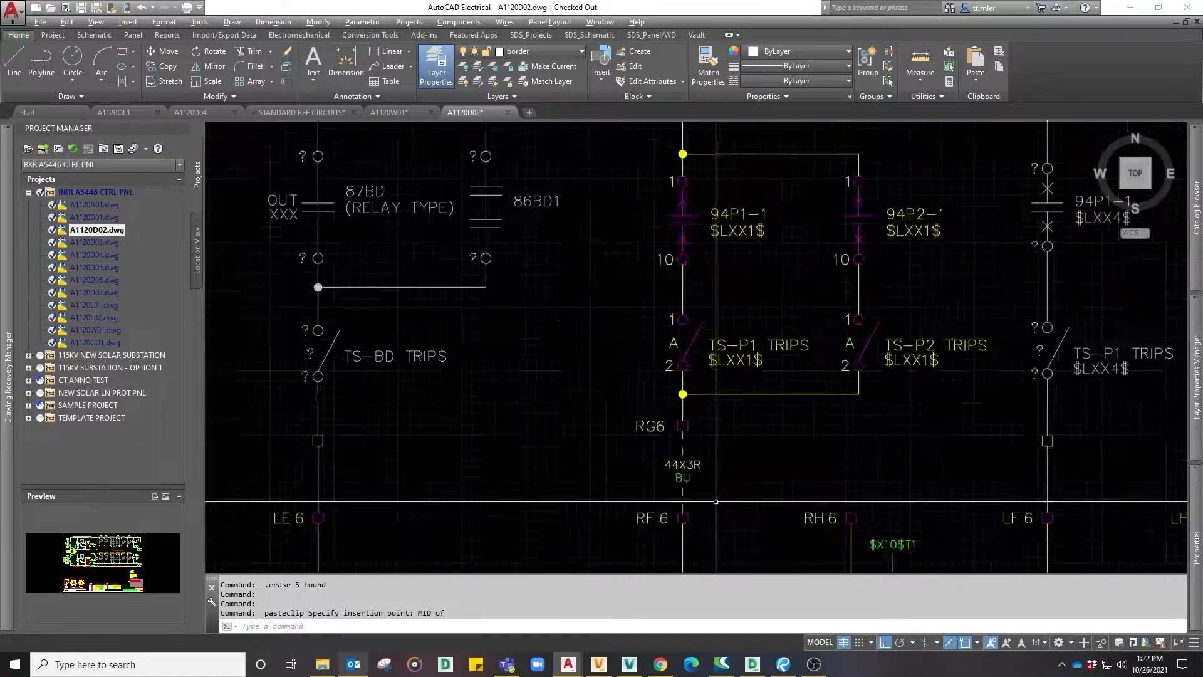
pyautogui.scroll(-2, 715, 501)
pyautogui.scroll(-2, 678, 432)
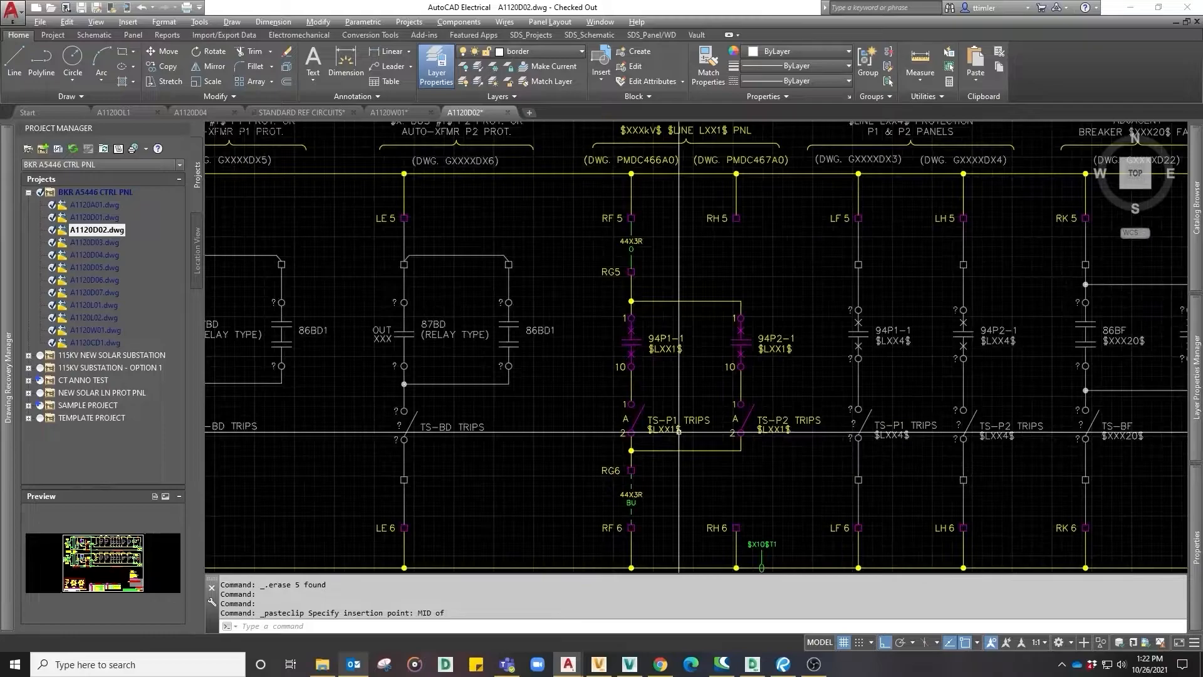
pyautogui.click(705, 415)
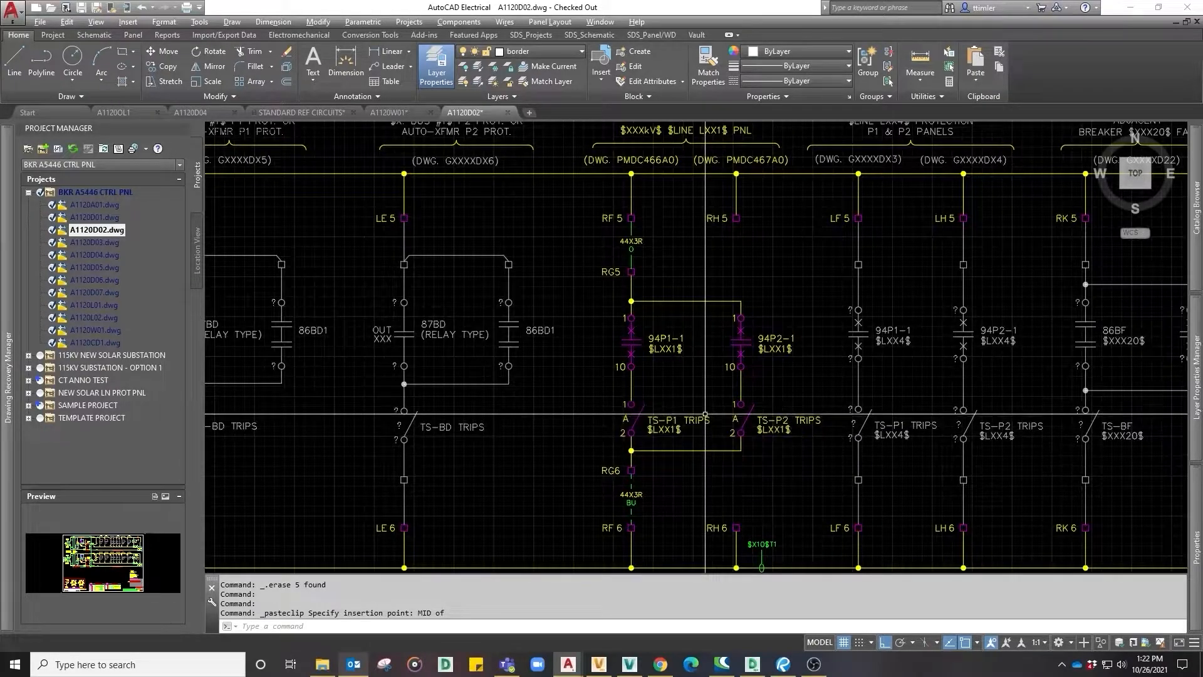
pyautogui.moveTo(735, 415); pyautogui.dragTo(693, 413, button='middle')
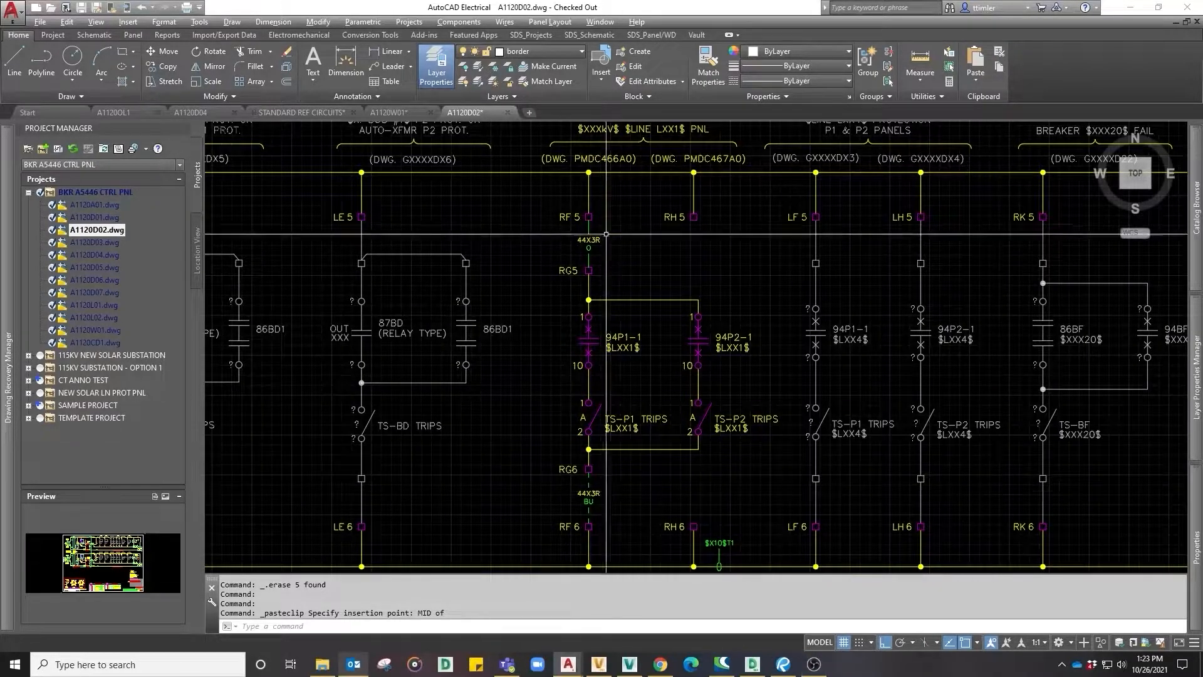
# Step: In STANDARD REF CIRCUITS, copy the RG7–RG8 circuit with its heading, bracket and drawing references to the clipboard, using the wire's upper end as base point
pyautogui.click(306, 114)
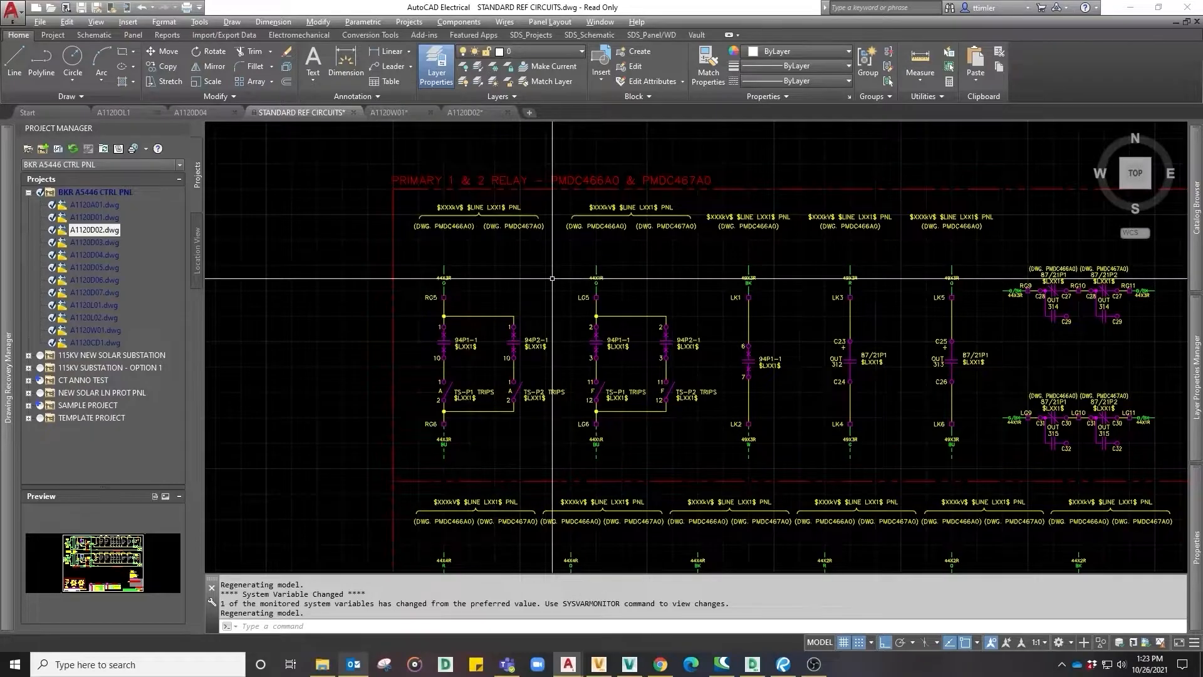
pyautogui.moveTo(633, 442); pyautogui.dragTo(640, 355, button='middle')
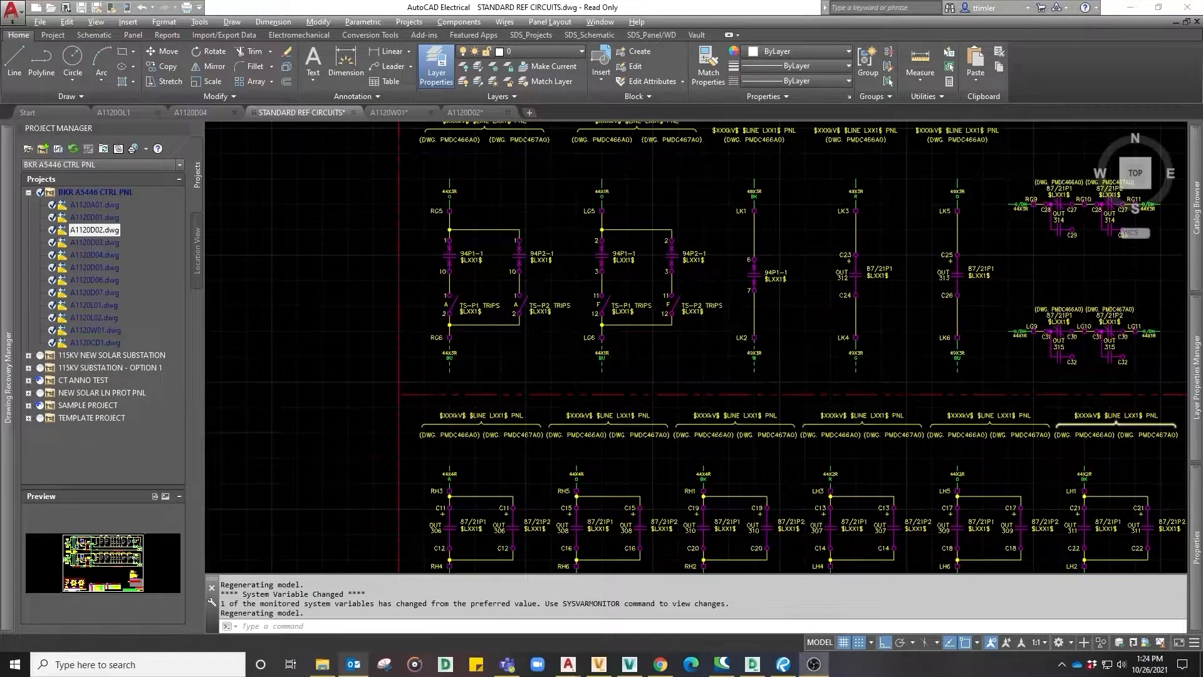
pyautogui.moveTo(909, 470); pyautogui.dragTo(809, 288, button='middle')
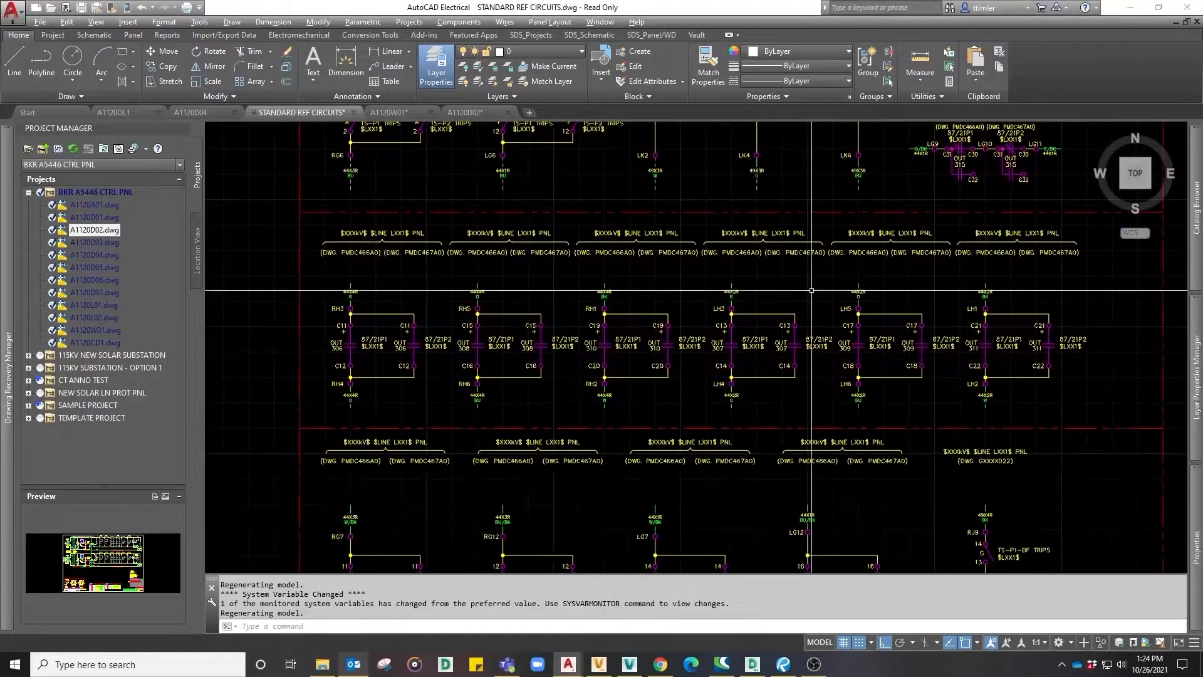
pyautogui.moveTo(665, 428); pyautogui.dragTo(761, 220, button='middle')
pyautogui.scroll(-2, 762, 220)
pyautogui.scroll(2, 549, 277)
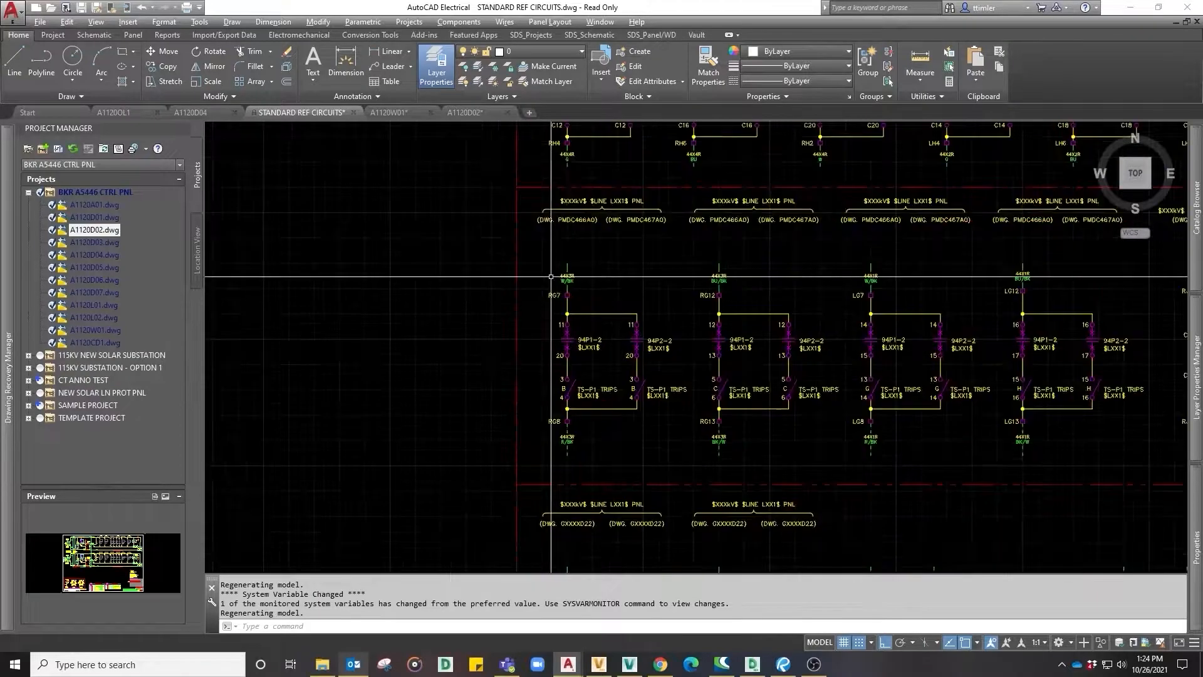
pyautogui.moveTo(593, 348); pyautogui.dragTo(592, 331, button='middle')
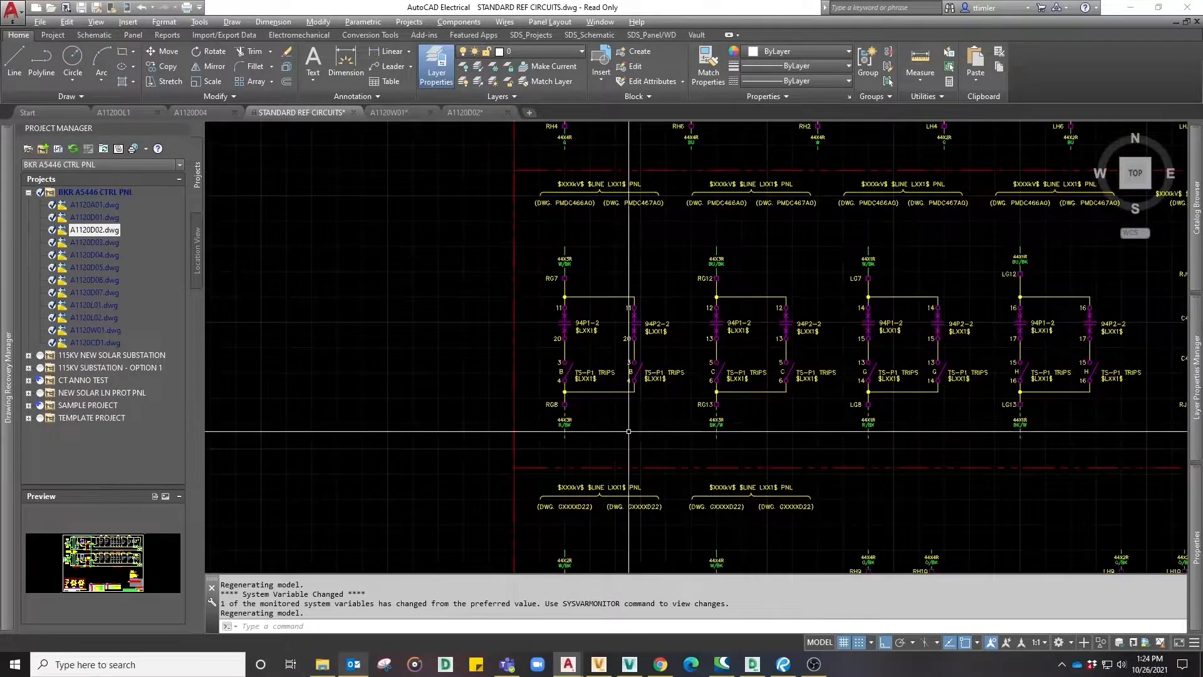
pyautogui.click(647, 440)
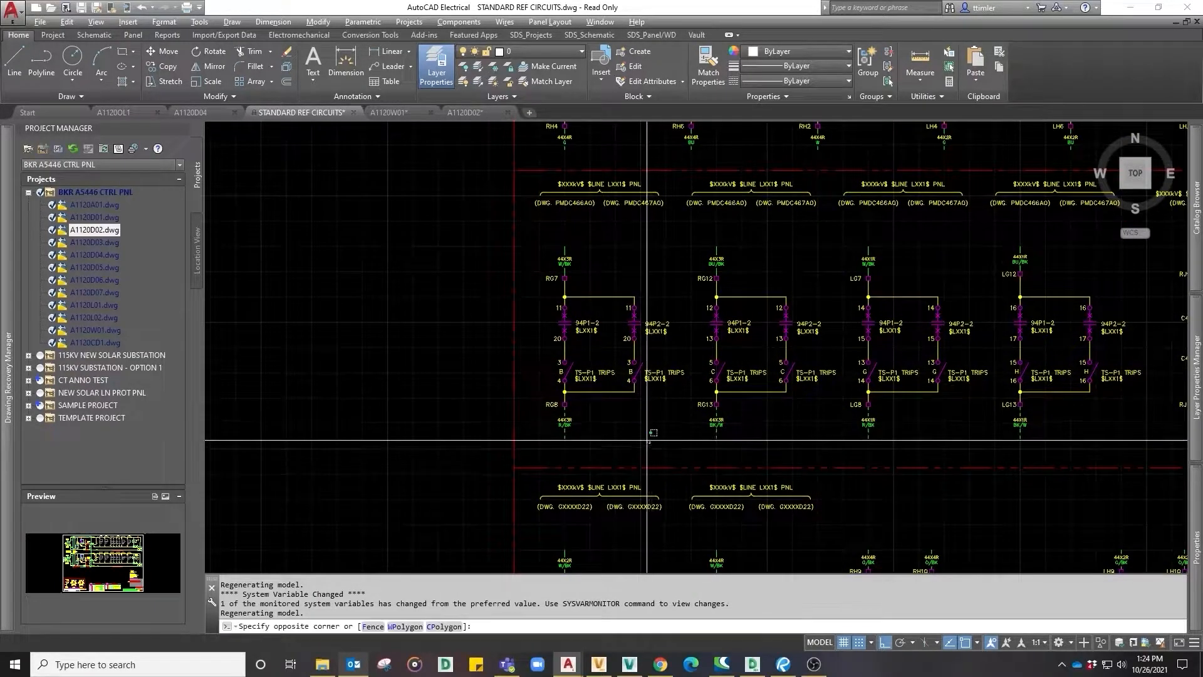
pyautogui.click(549, 246)
pyautogui.click(661, 224)
pyautogui.click(546, 189)
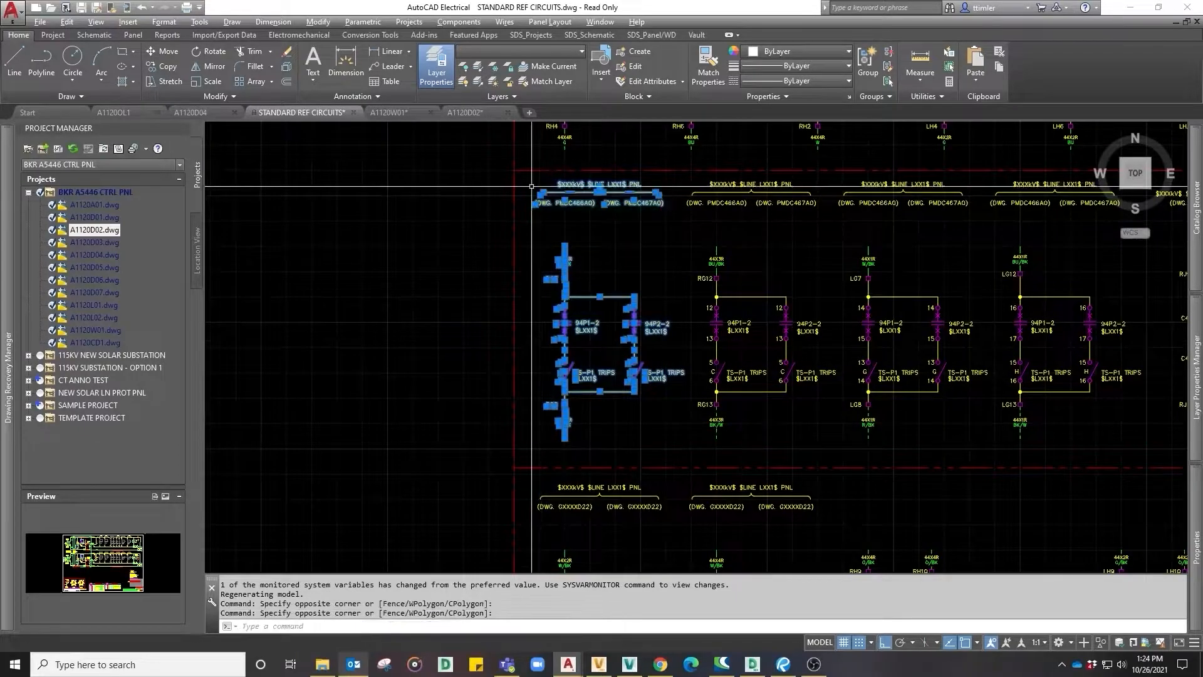
pyautogui.rightClick(610, 254)
pyautogui.moveTo(652, 296)
pyautogui.click(789, 323)
pyautogui.scroll(5, 576, 230)
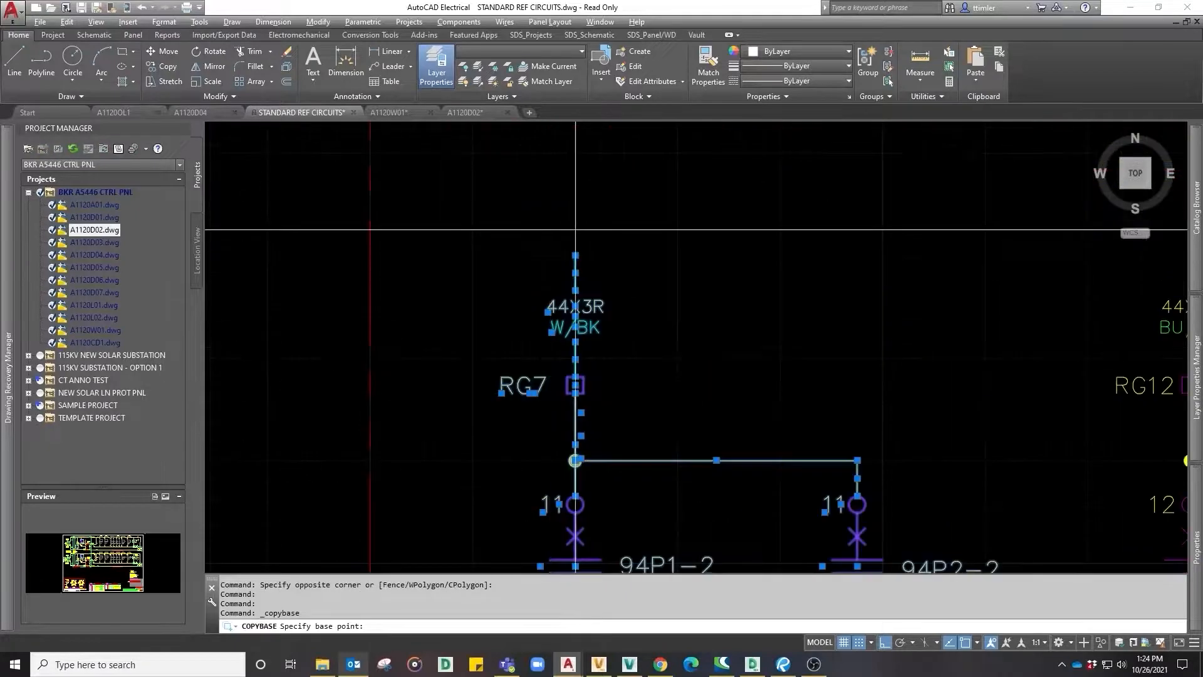
pyautogui.click(575, 255)
pyautogui.scroll(-5, 672, 227)
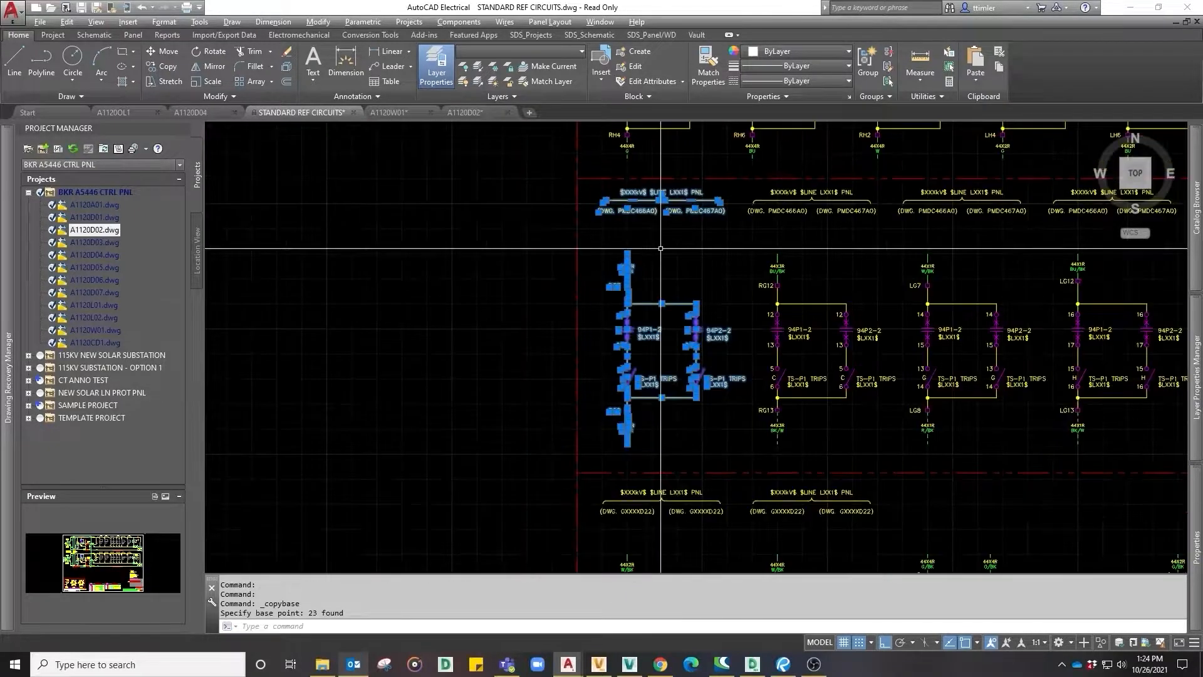
pyautogui.press('Escape')
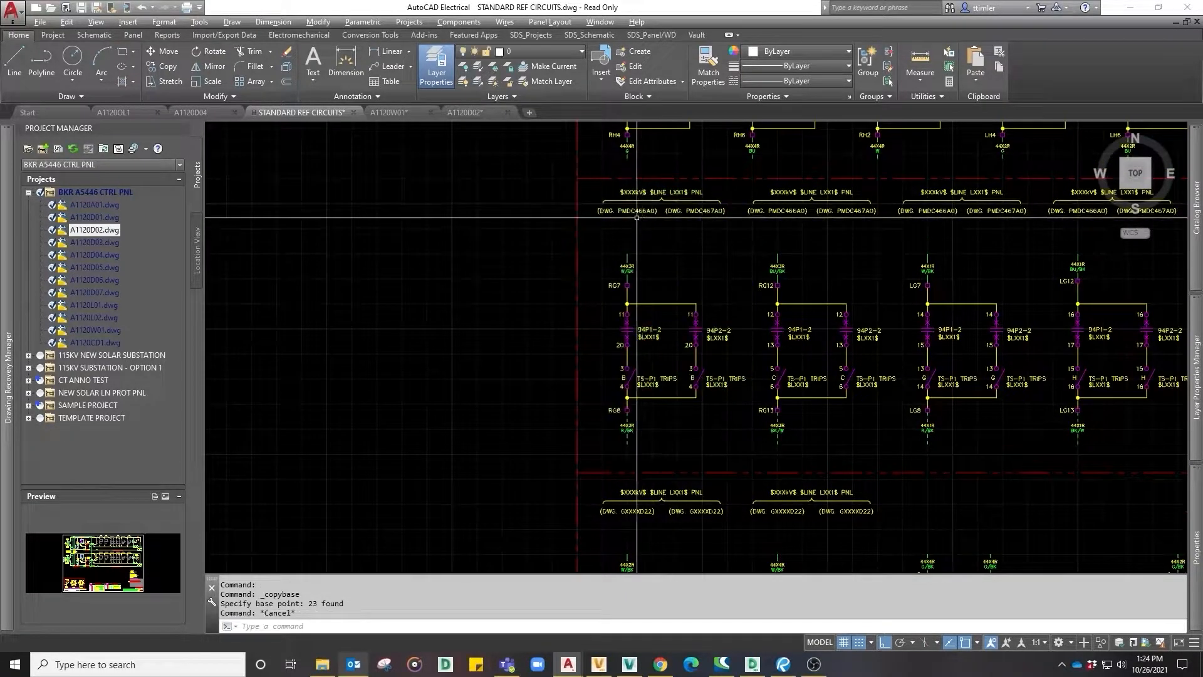
# Step: In A1120D02, delete the 94P1-2 and 94P2-2 $LXX1$ placeholder circuits between RF 7–RF 8 and RH 7–RH 8, including their heading, bracket and drawing references
pyautogui.click(487, 114)
pyautogui.scroll(-6, 573, 247)
pyautogui.scroll(2, 584, 454)
pyautogui.scroll(2, 583, 452)
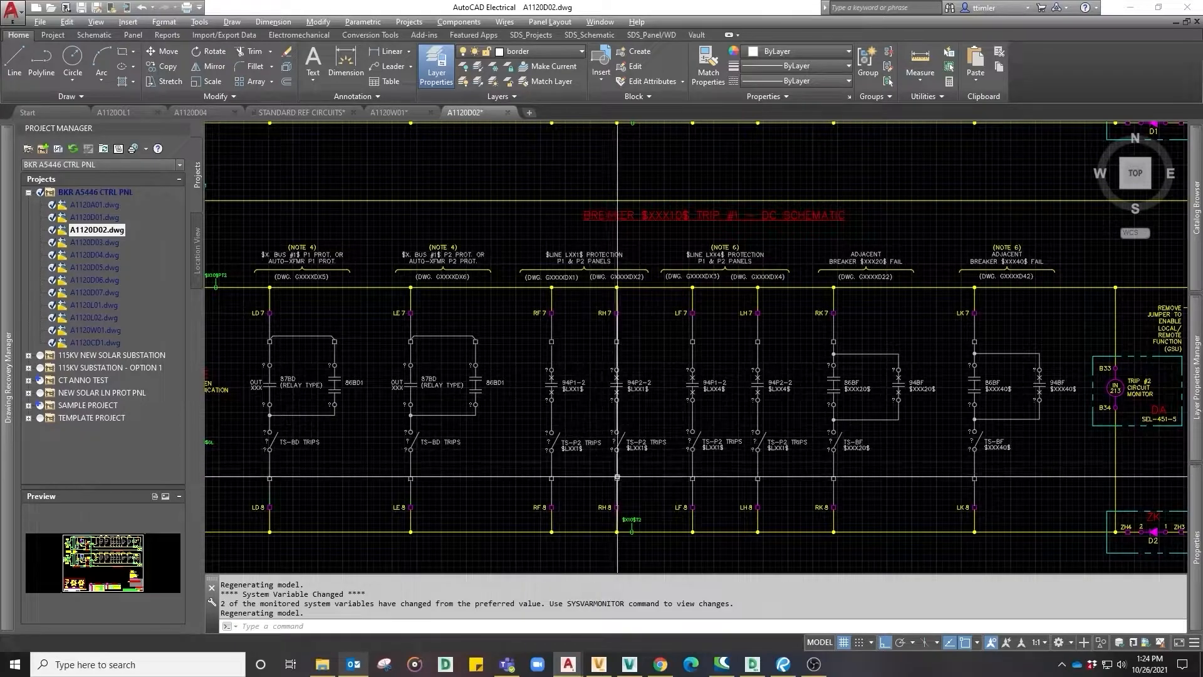
pyautogui.click(644, 500)
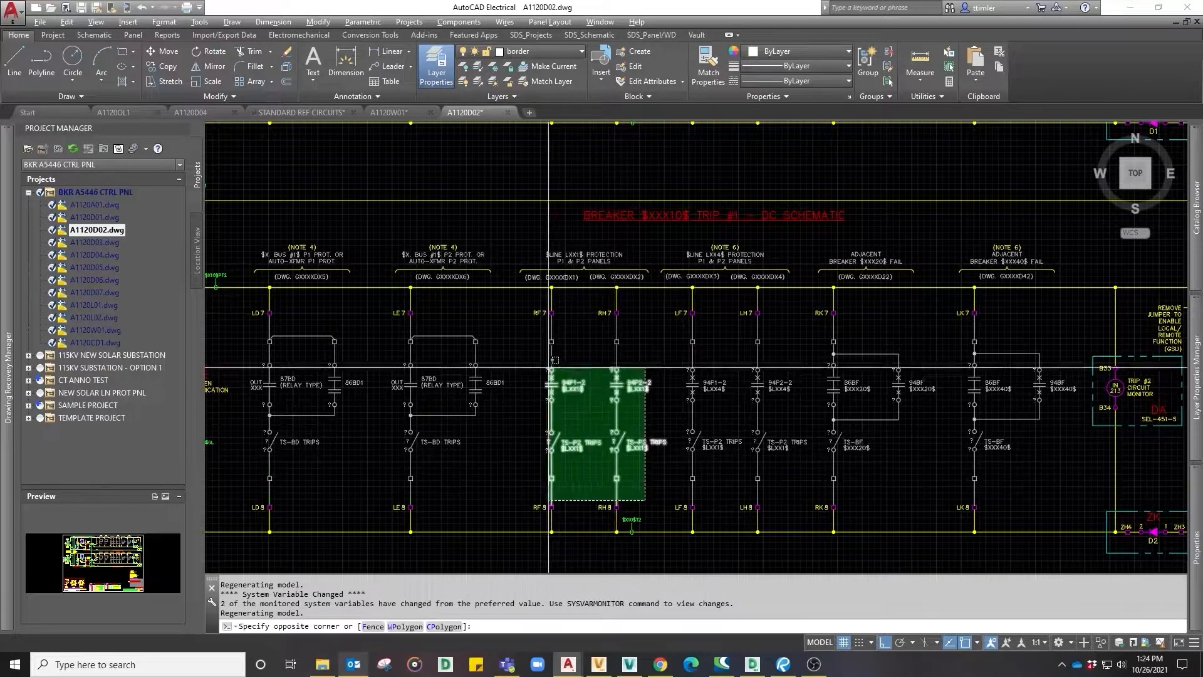
pyautogui.click(524, 324)
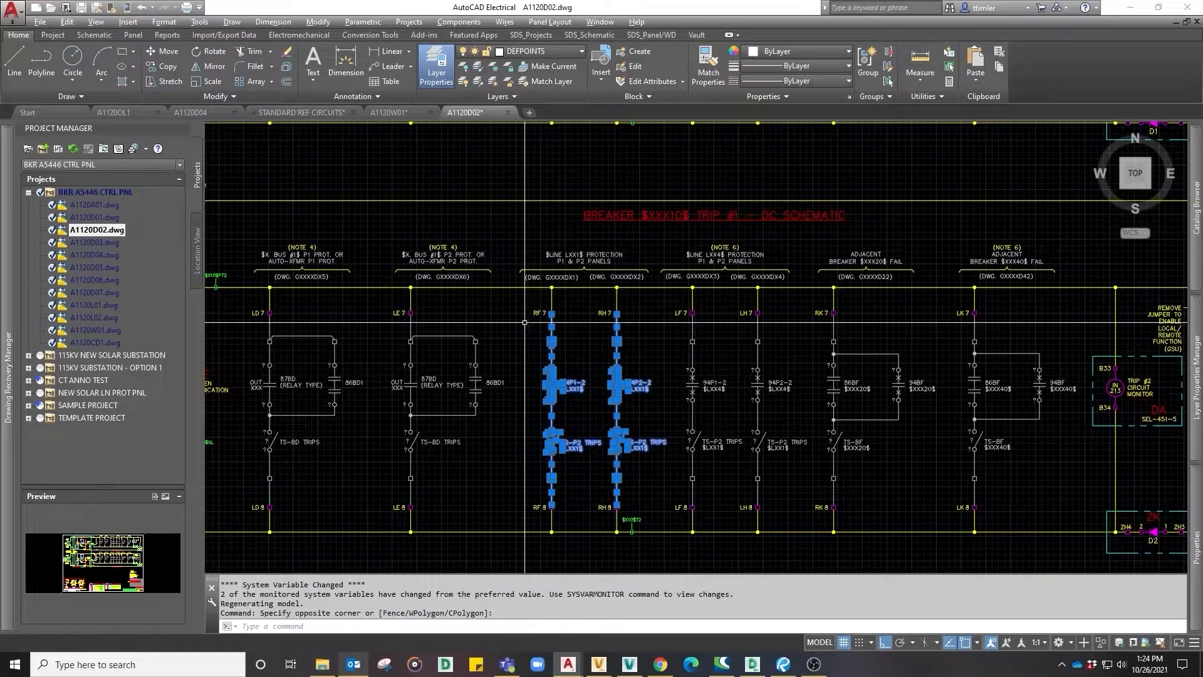
pyautogui.press('Delete')
pyautogui.click(646, 276)
pyautogui.click(535, 250)
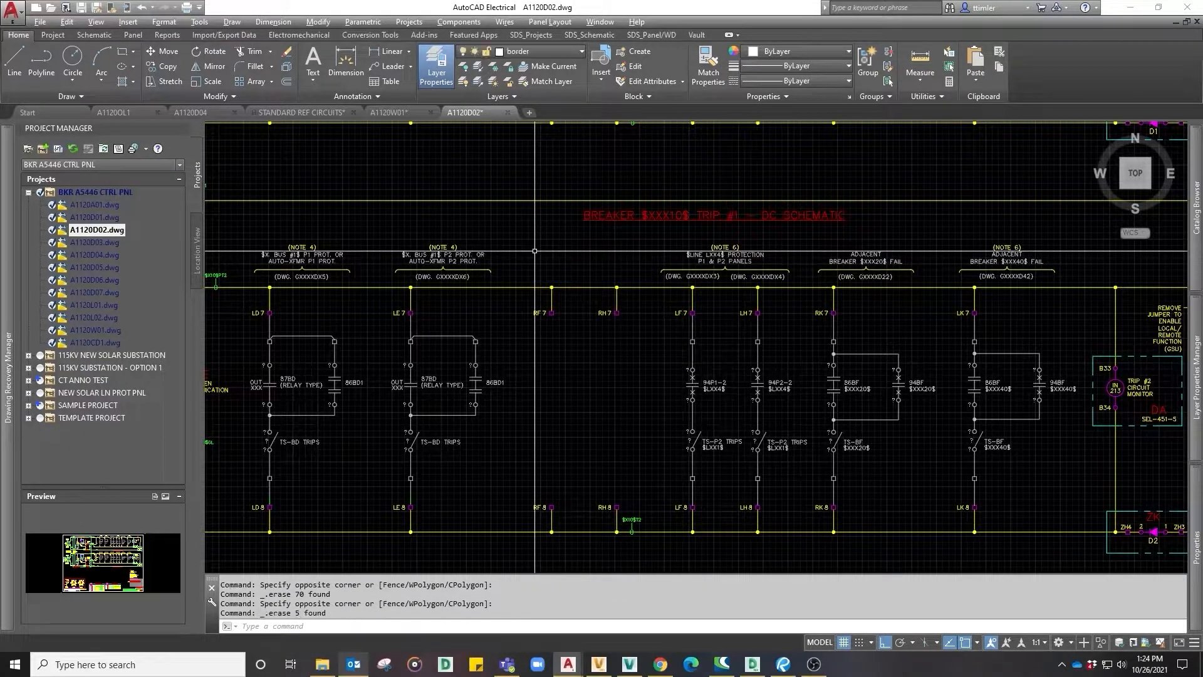
# Step: Paste the copied RG7–RG8 circuit with its heading, inserting it at the midpoint of terminal RF 7's lower edge
pyautogui.hotkey('ctrl', 'v')
pyautogui.scroll(4, 560, 295)
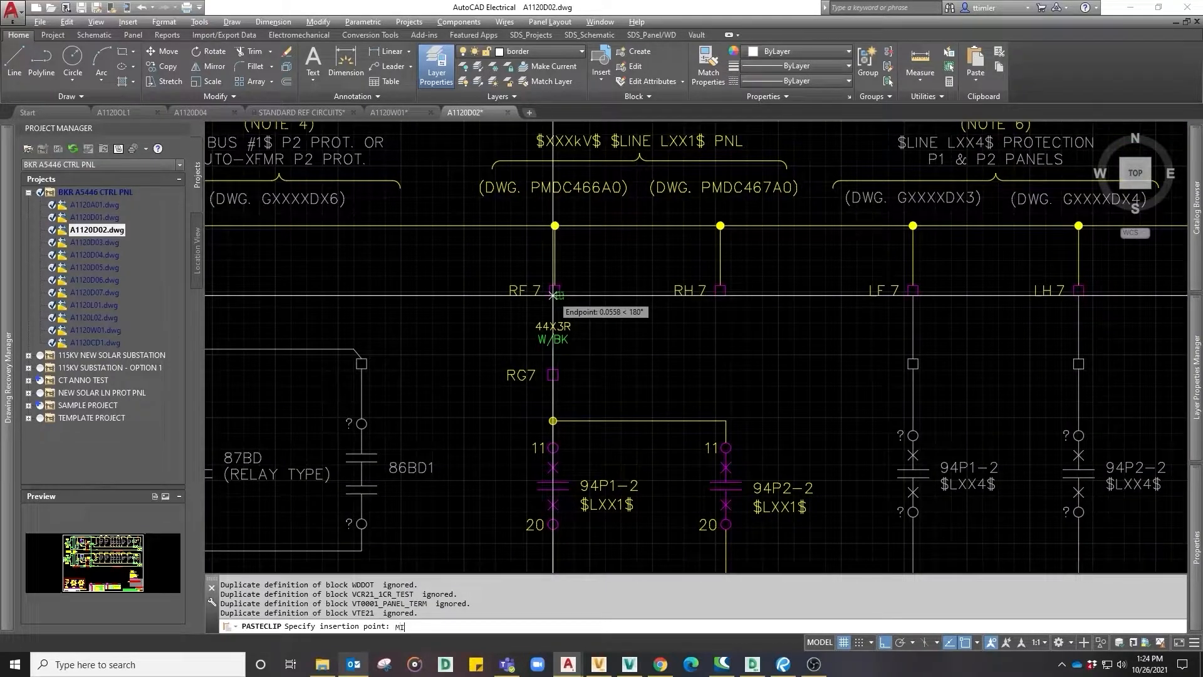
pyautogui.click(554, 292)
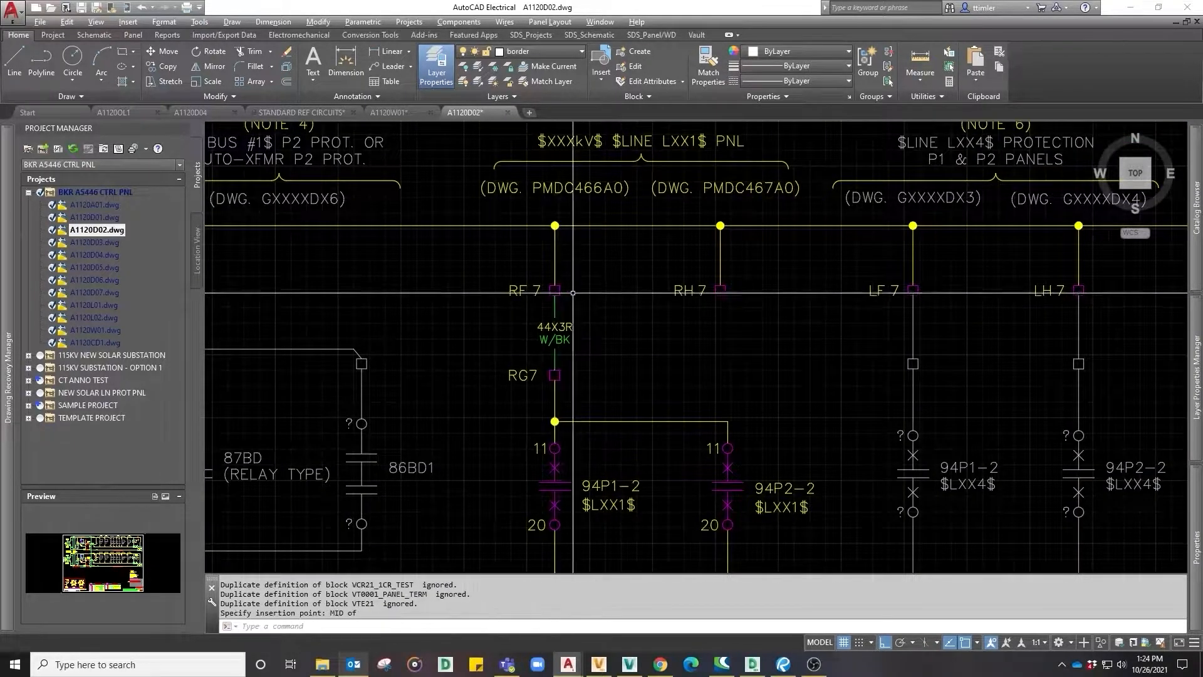
pyautogui.scroll(-4, 583, 290)
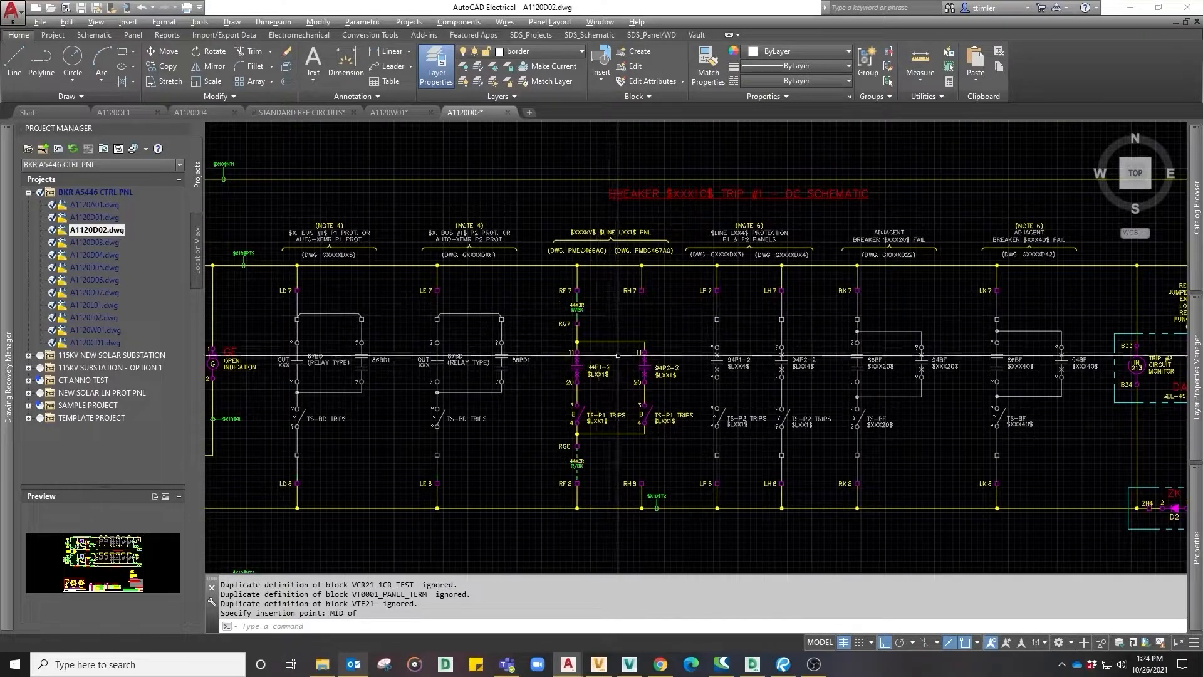
# Step: Stretch the end of the wire below RG8 to connect it to terminal RF 8, and save A1120D02
pyautogui.scroll(6, 595, 480)
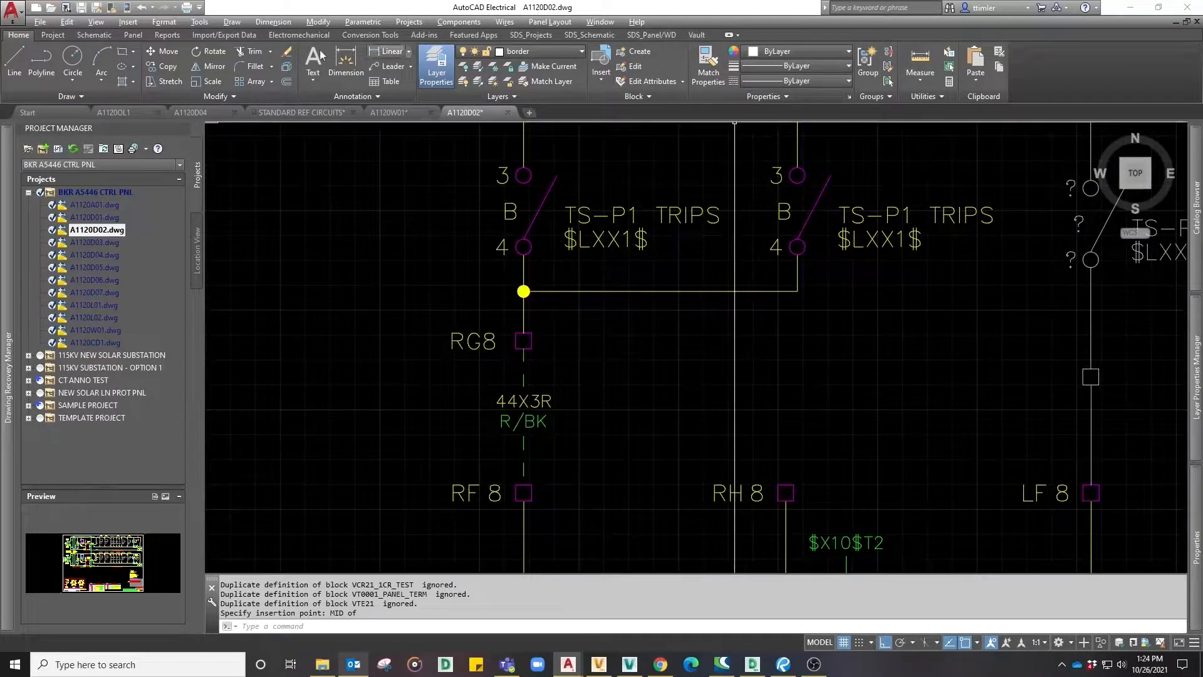
pyautogui.click(97, 35)
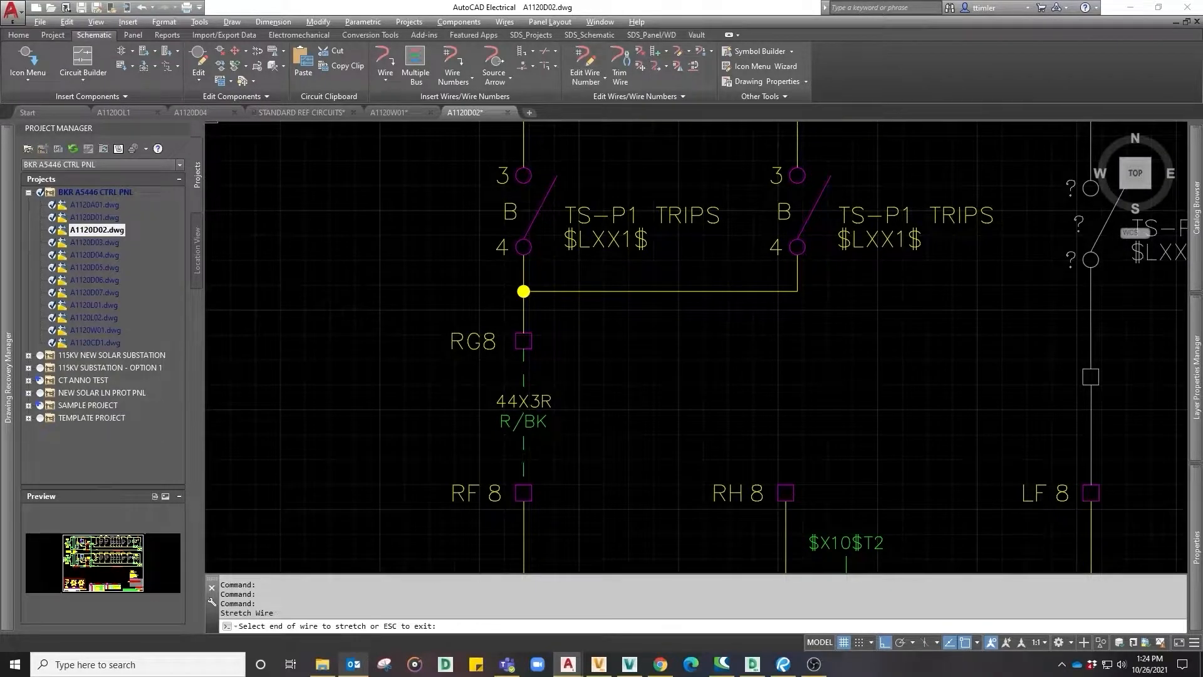
pyautogui.scroll(-4, 550, 462)
pyautogui.press('Escape')
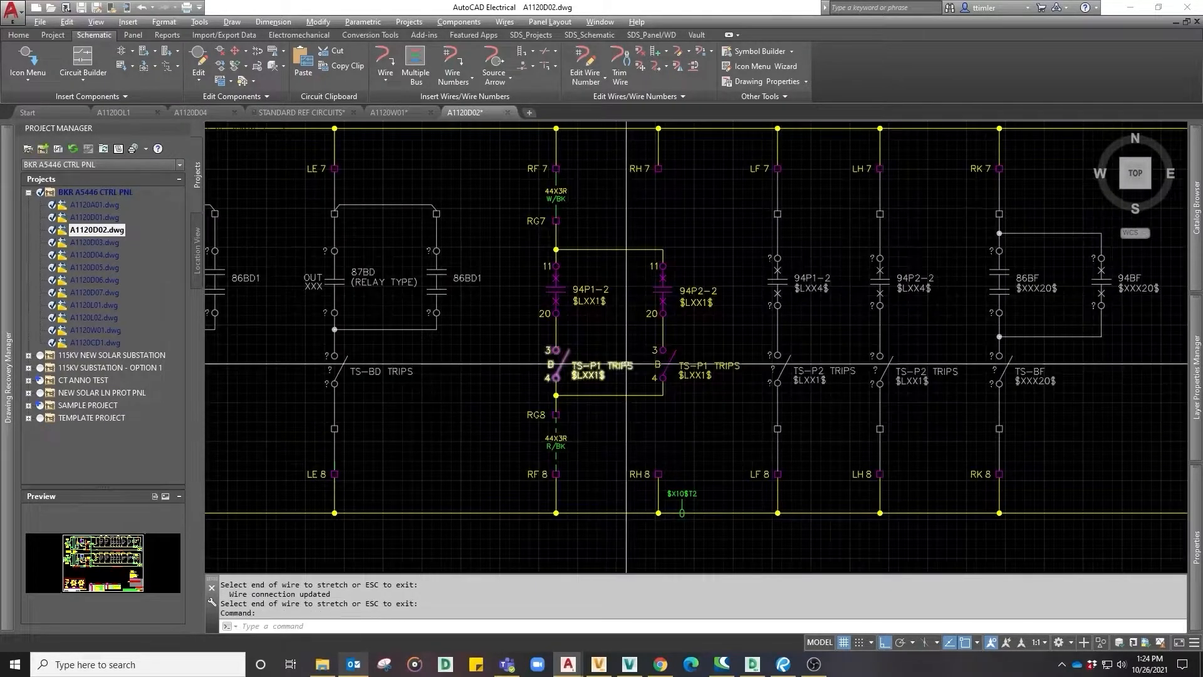
pyautogui.scroll(-6, 596, 442)
pyautogui.moveTo(596, 381); pyautogui.dragTo(594, 398, button='middle')
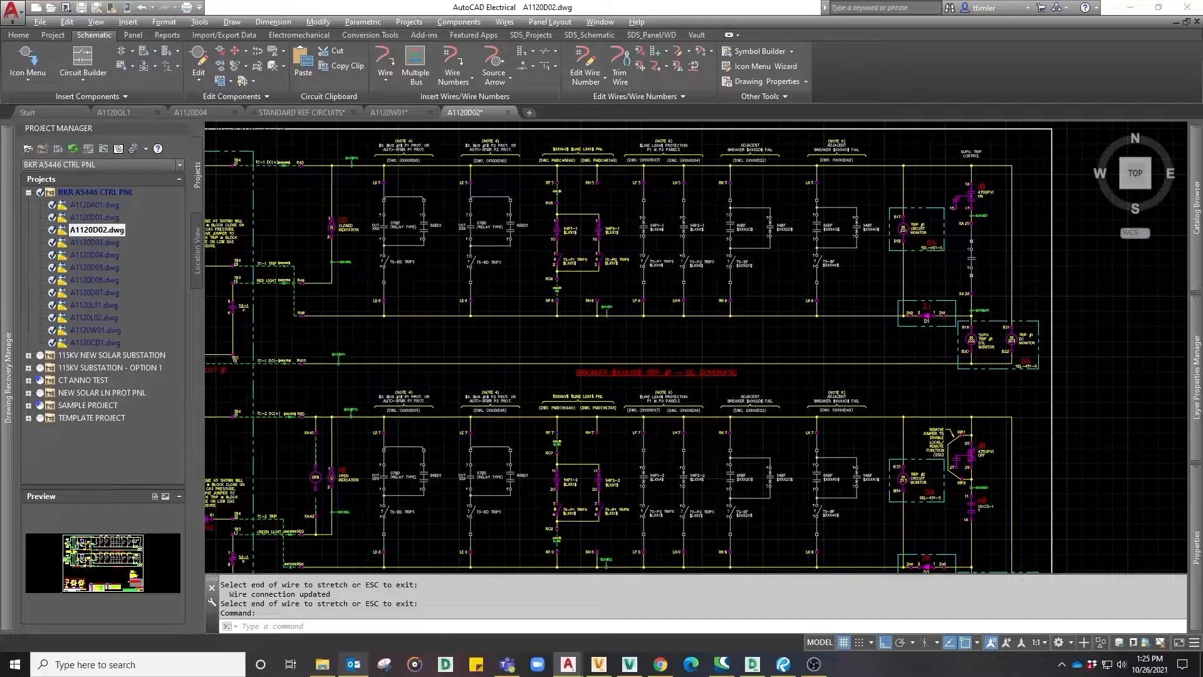
pyautogui.hotkey('ctrl', 's')
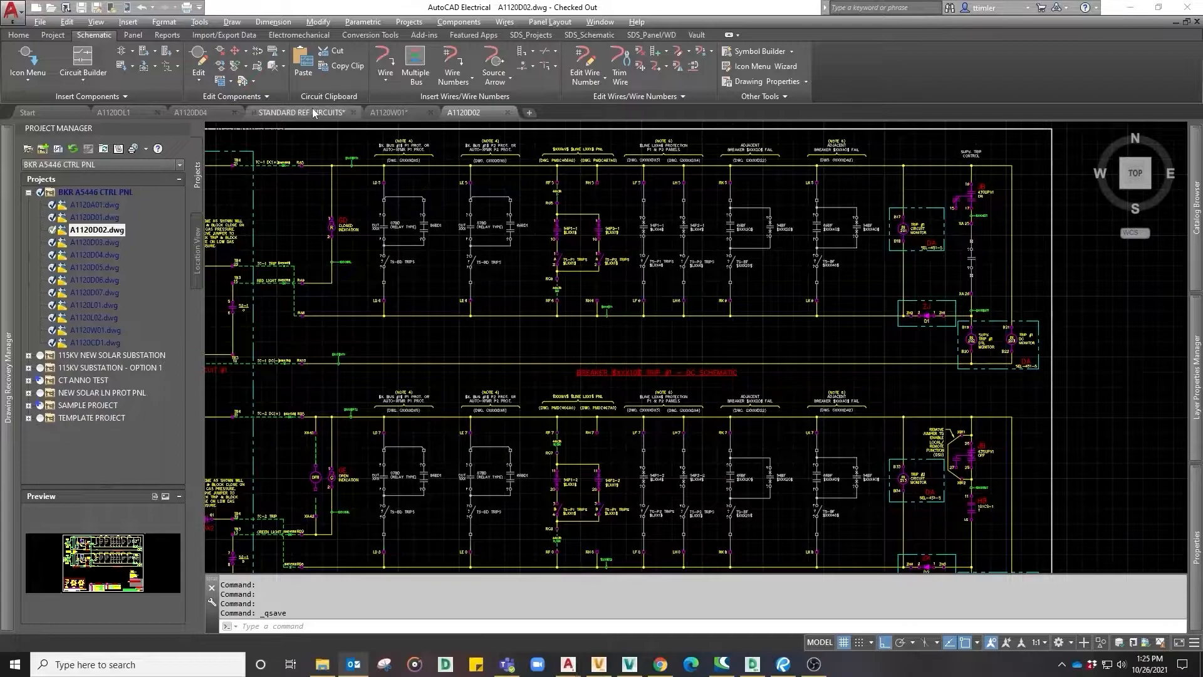
# Step: In STANDARD REF CIRCUITS, copy the RG12–RG13 circuit with its heading, bracket and drawing references to the clipboard, using the wire's upper end as base point
pyautogui.moveTo(313, 113)
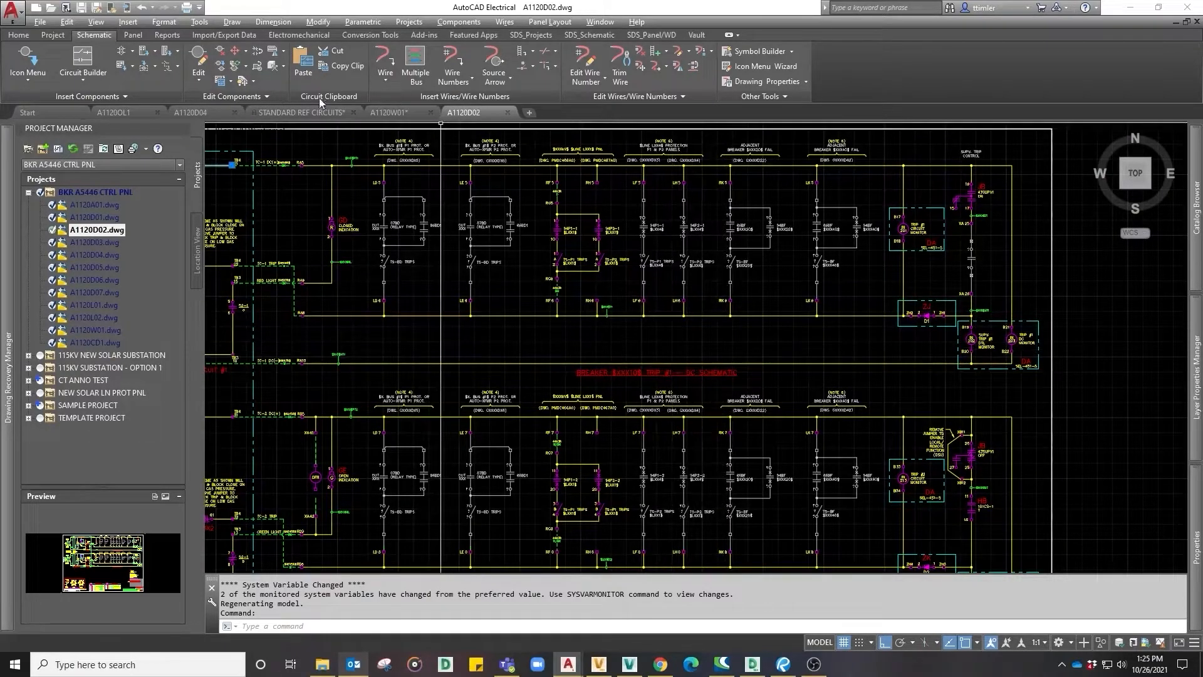
pyautogui.click(301, 114)
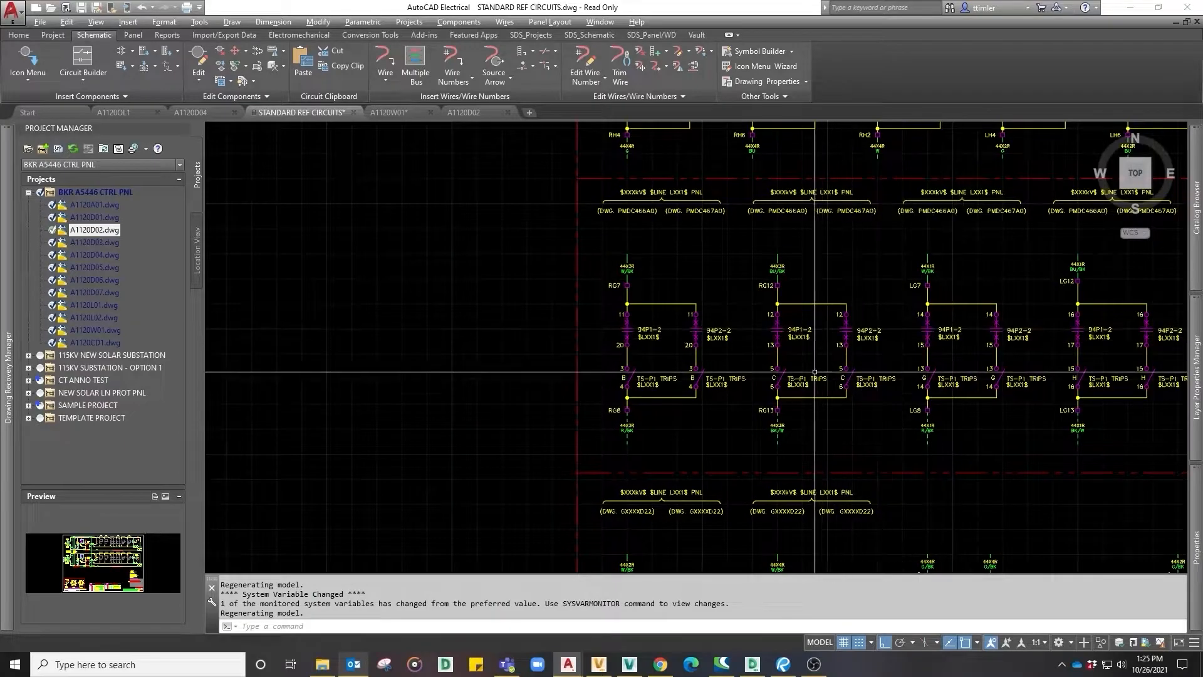
pyautogui.click(867, 446)
pyautogui.click(765, 251)
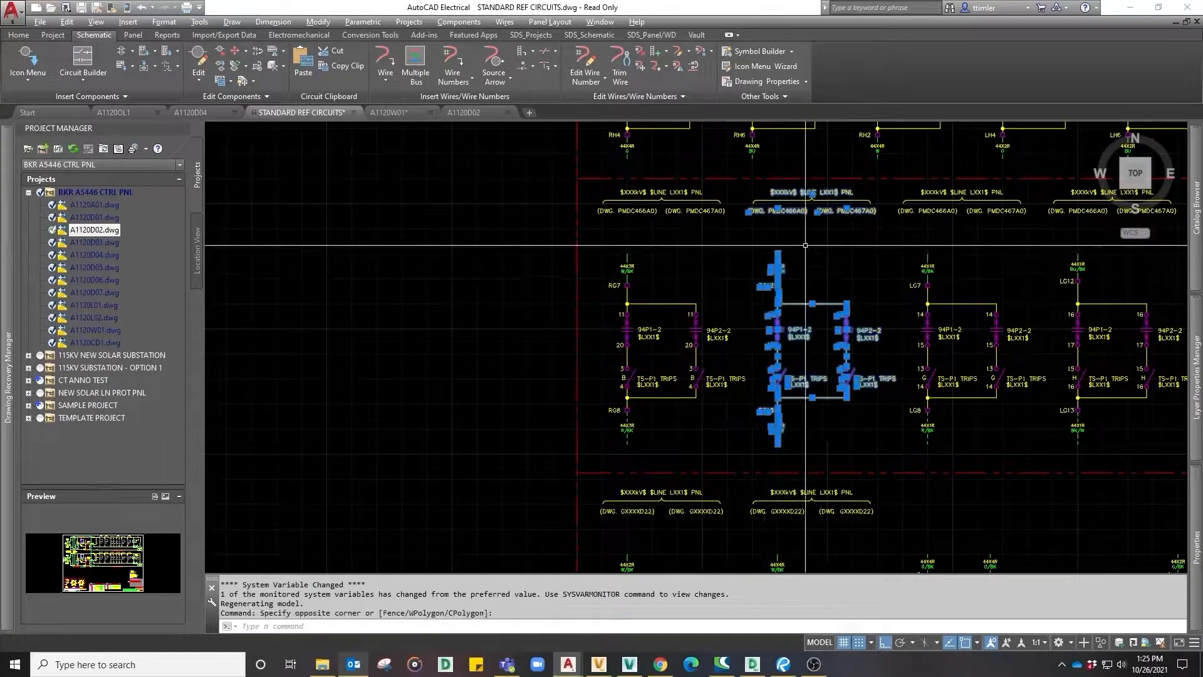
pyautogui.click(874, 245)
pyautogui.click(748, 183)
pyautogui.rightClick(805, 248)
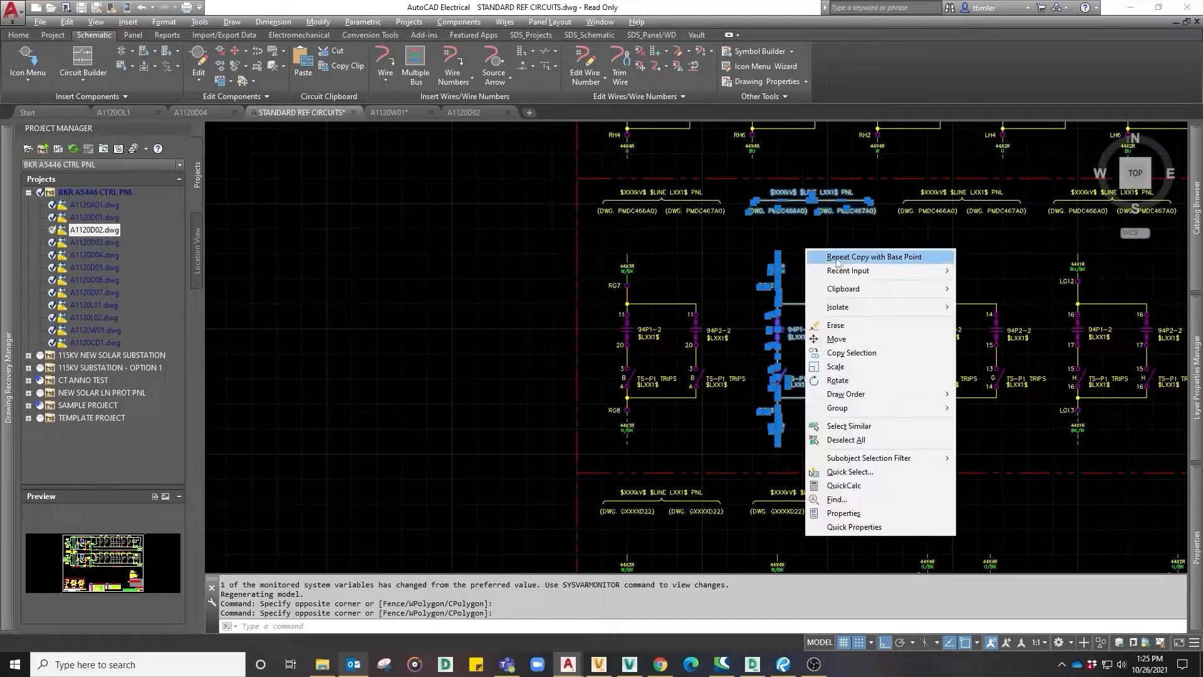
pyautogui.moveTo(844, 290)
pyautogui.click(1006, 306)
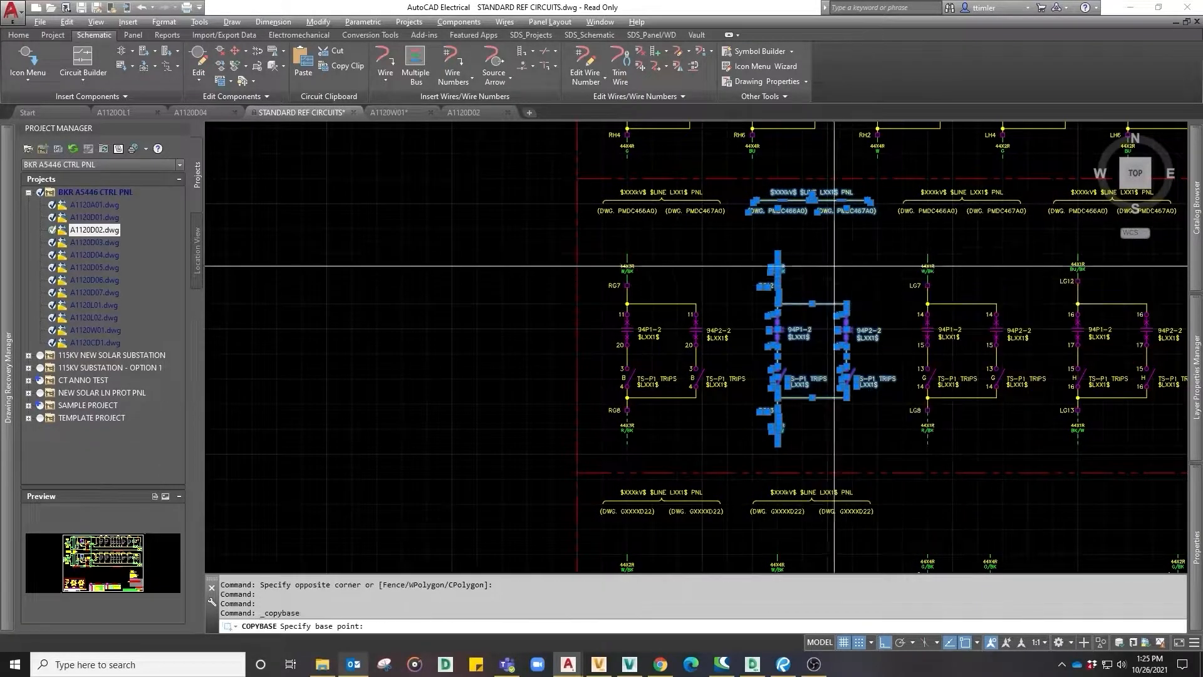
pyautogui.scroll(6, 749, 250)
pyautogui.scroll(-6, 875, 279)
pyautogui.click(874, 276)
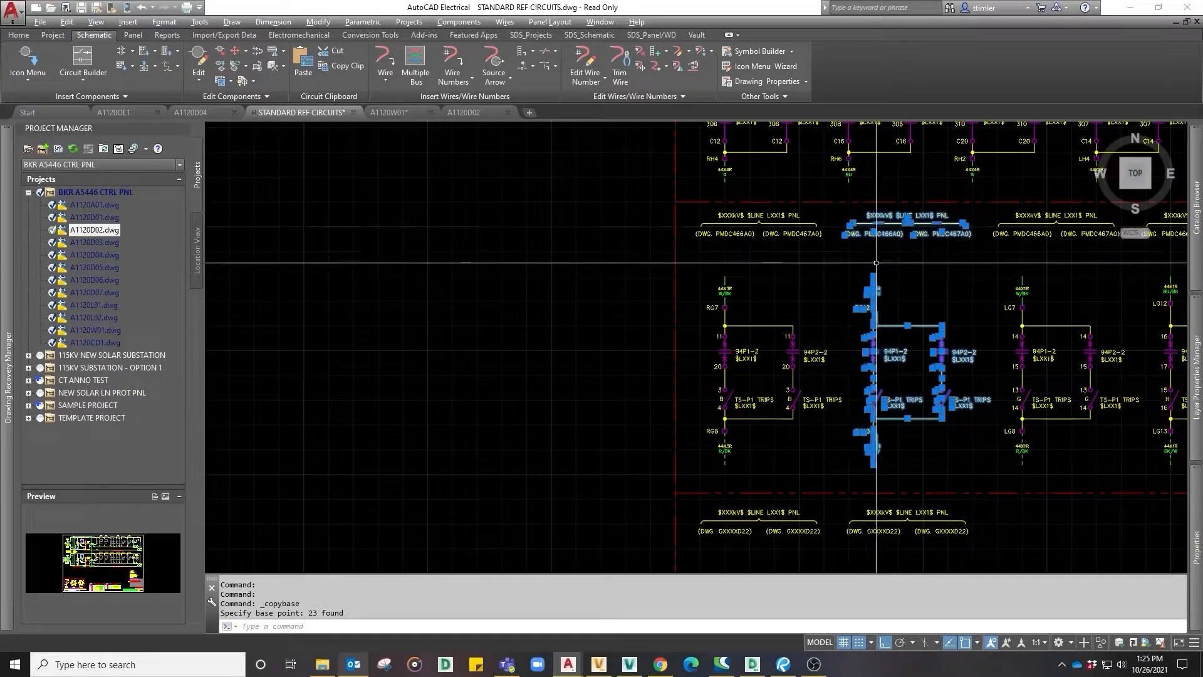
# Step: Switch to A1120D04 and unlock the DEFPOINTS layer so the placeholder line protection circuits can be edited
pyautogui.moveTo(865, 274); pyautogui.dragTo(862, 299, button='middle')
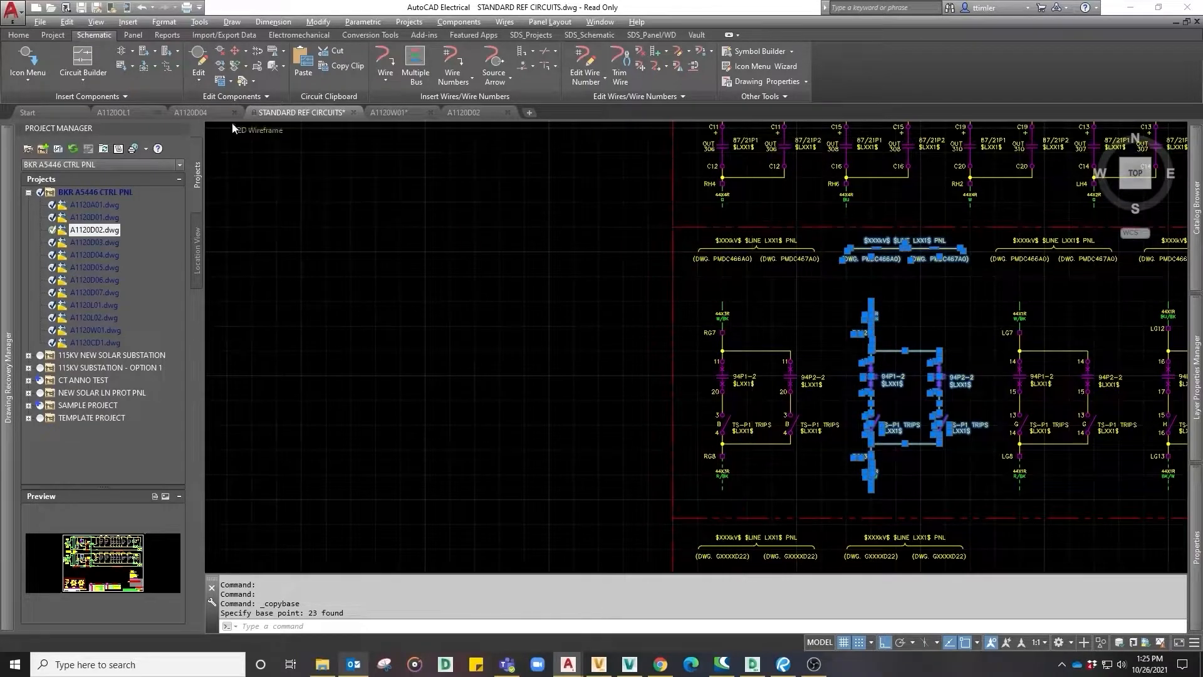
pyautogui.click(205, 112)
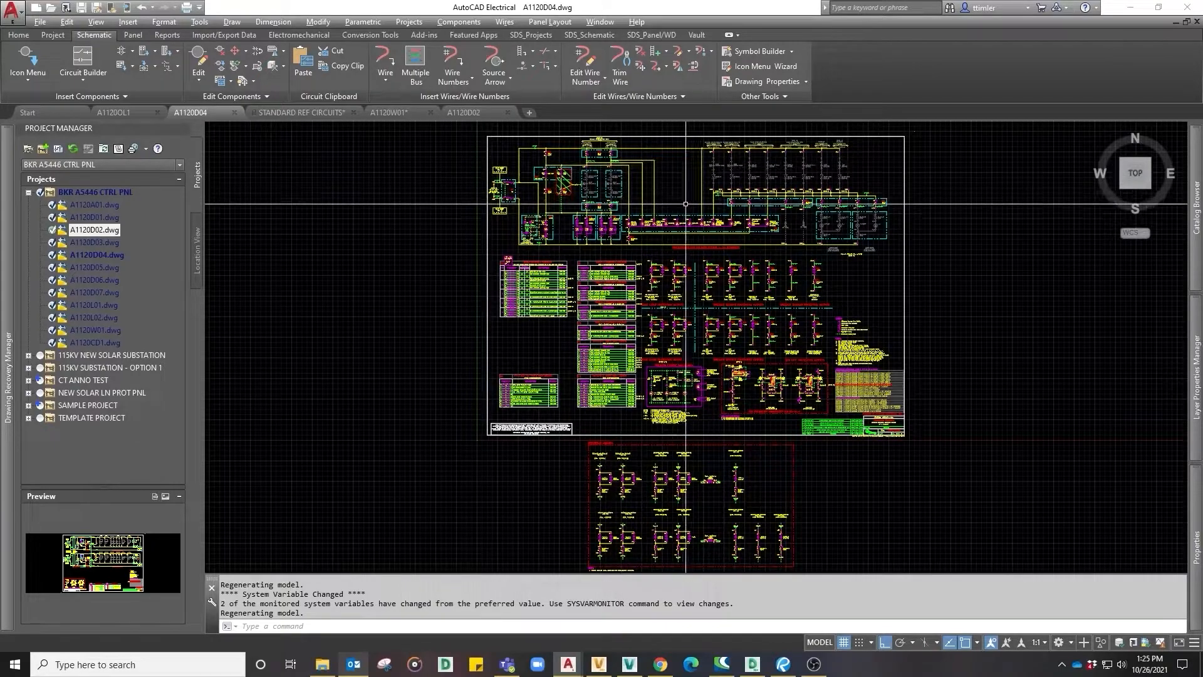
pyautogui.scroll(2, 751, 161)
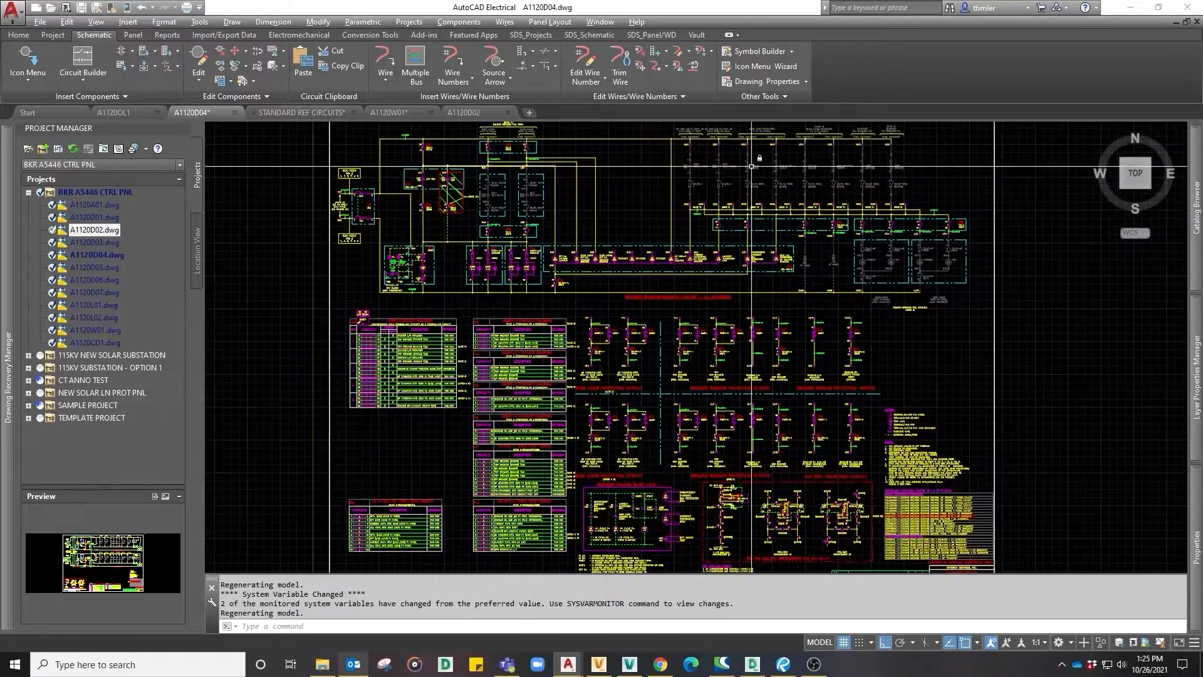
pyautogui.scroll(2, 750, 166)
pyautogui.scroll(2, 743, 223)
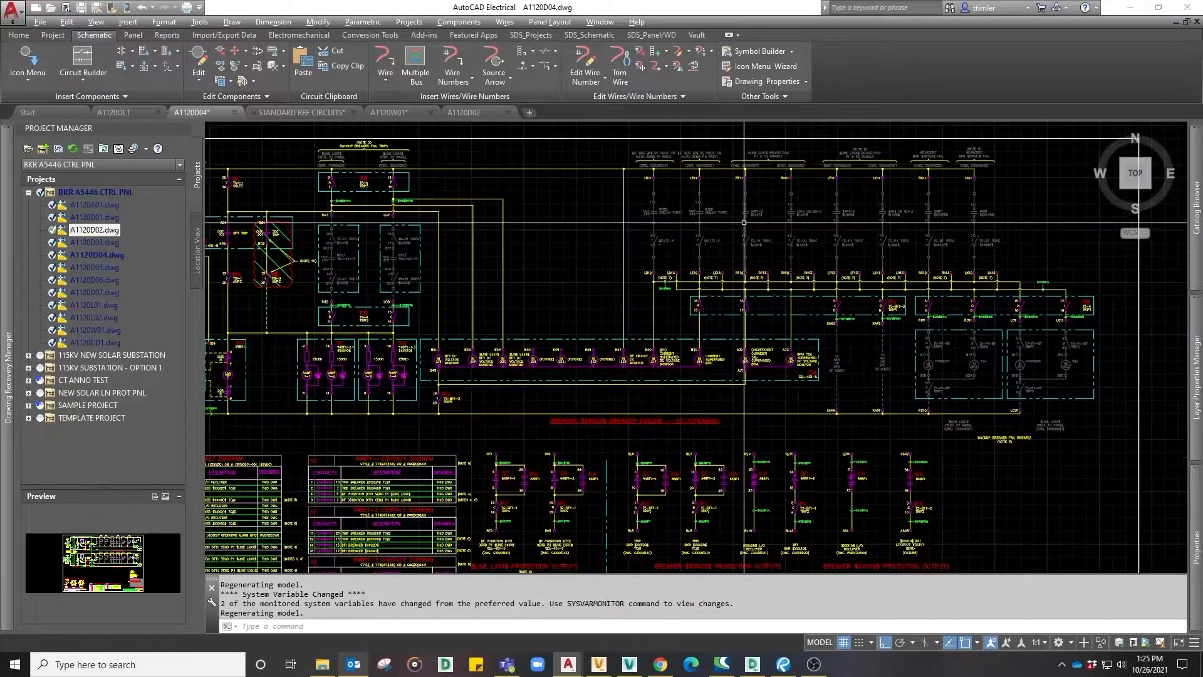
pyautogui.scroll(2, 748, 235)
pyautogui.moveTo(771, 199); pyautogui.dragTo(740, 276, button='middle')
pyautogui.scroll(2, 741, 276)
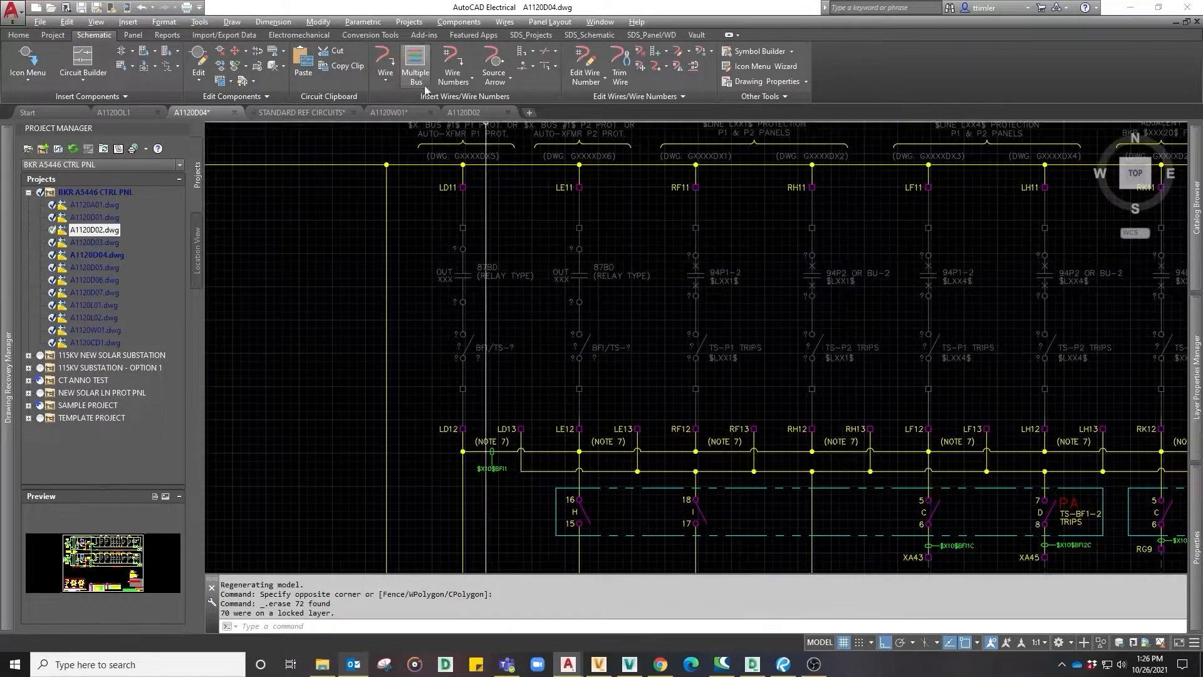
pyautogui.click(25, 36)
pyautogui.click(532, 50)
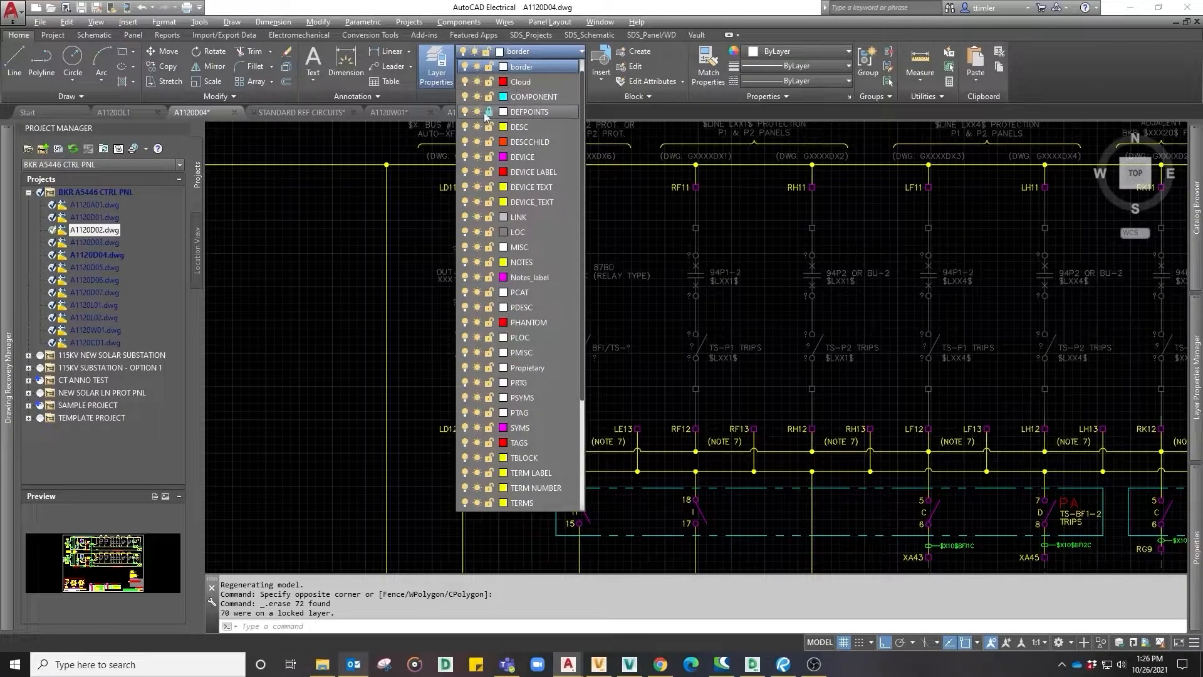
pyautogui.click(489, 112)
pyautogui.click(730, 183)
pyautogui.click(752, 211)
pyautogui.click(759, 204)
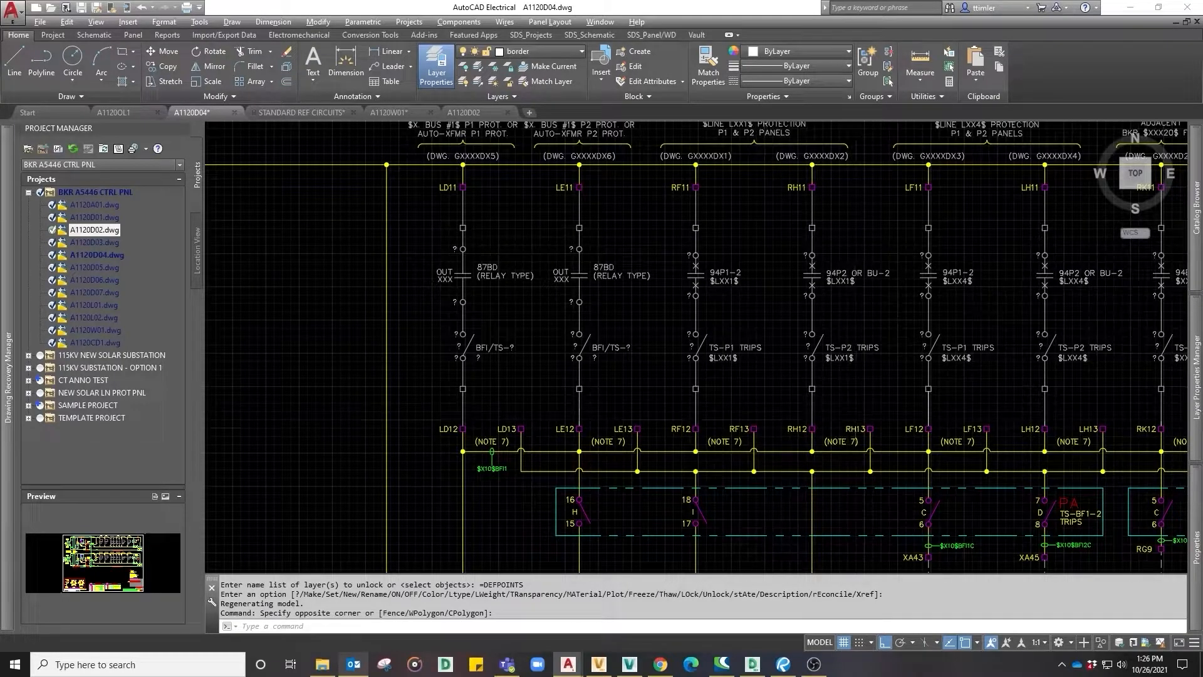
# Step: Delete the two $LXX1$ placeholder circuits between RF11–RF12 and RH11–RH12, including their heading, bracket and drawing references
pyautogui.click(865, 439)
pyautogui.click(685, 188)
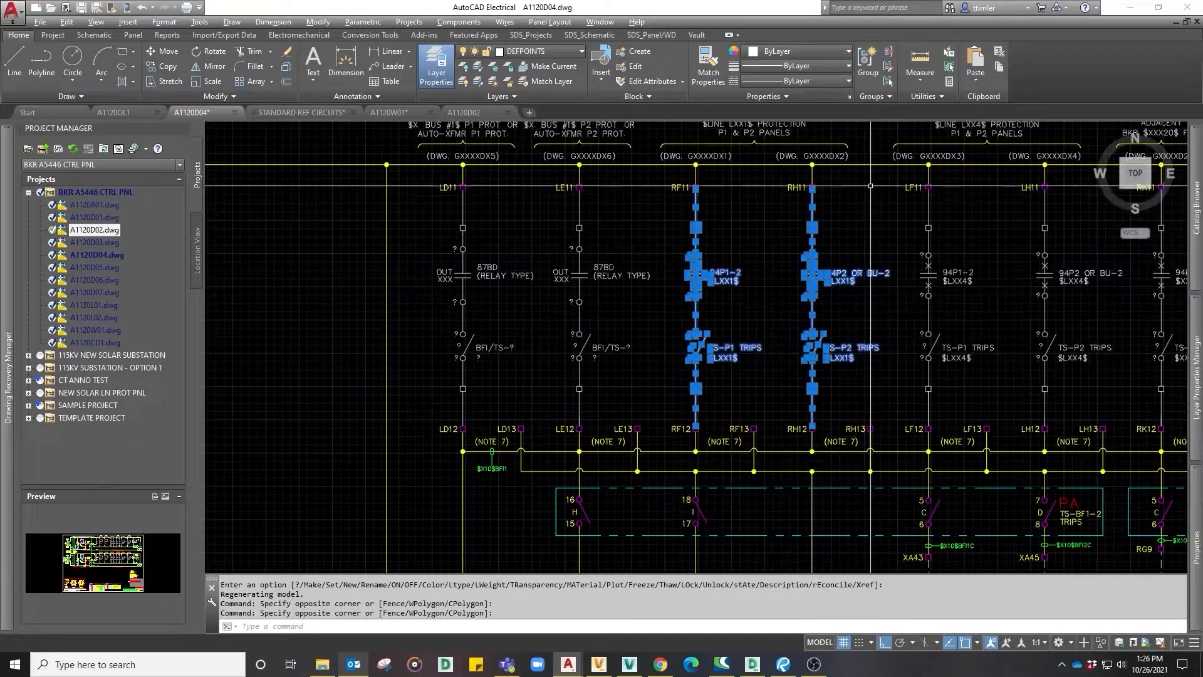
pyautogui.moveTo(870, 187); pyautogui.dragTo(873, 286, button='middle')
pyautogui.click(865, 255)
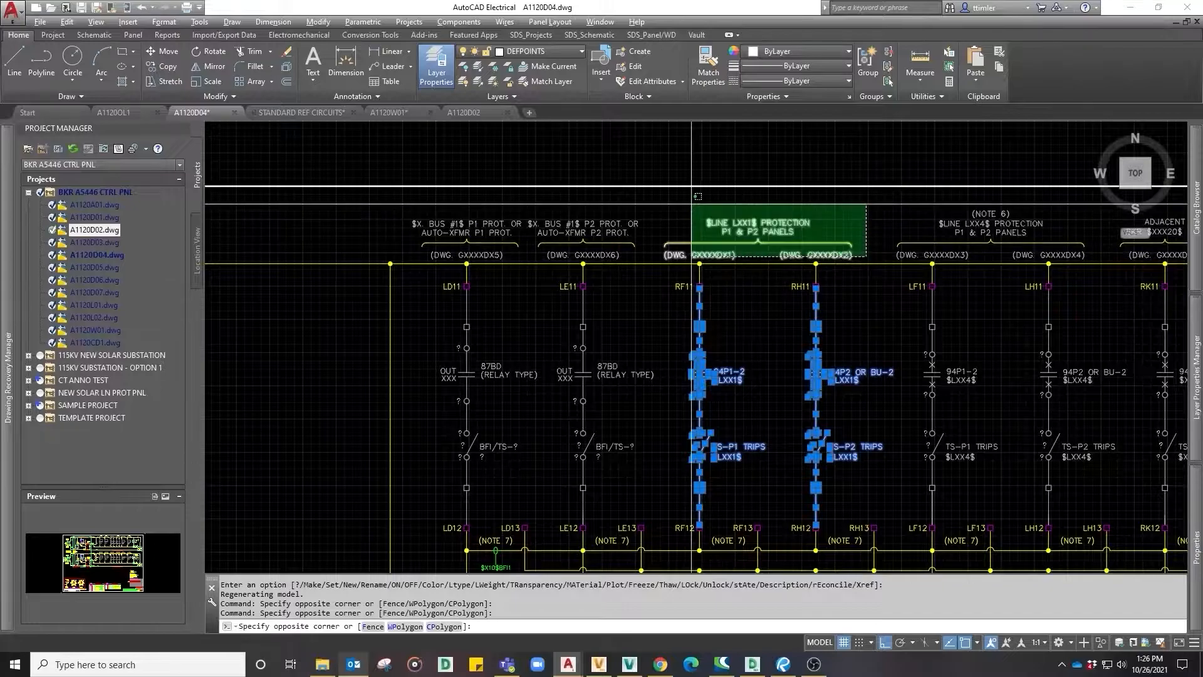
pyautogui.click(692, 204)
pyautogui.press('Delete')
# Step: Paste the copied RG12–RG13 circuit with its heading, inserting it at the midpoint of terminal RF11's lower edge
pyautogui.moveTo(757, 361); pyautogui.dragTo(760, 317, button='middle')
pyautogui.hotkey('ctrl', 'v')
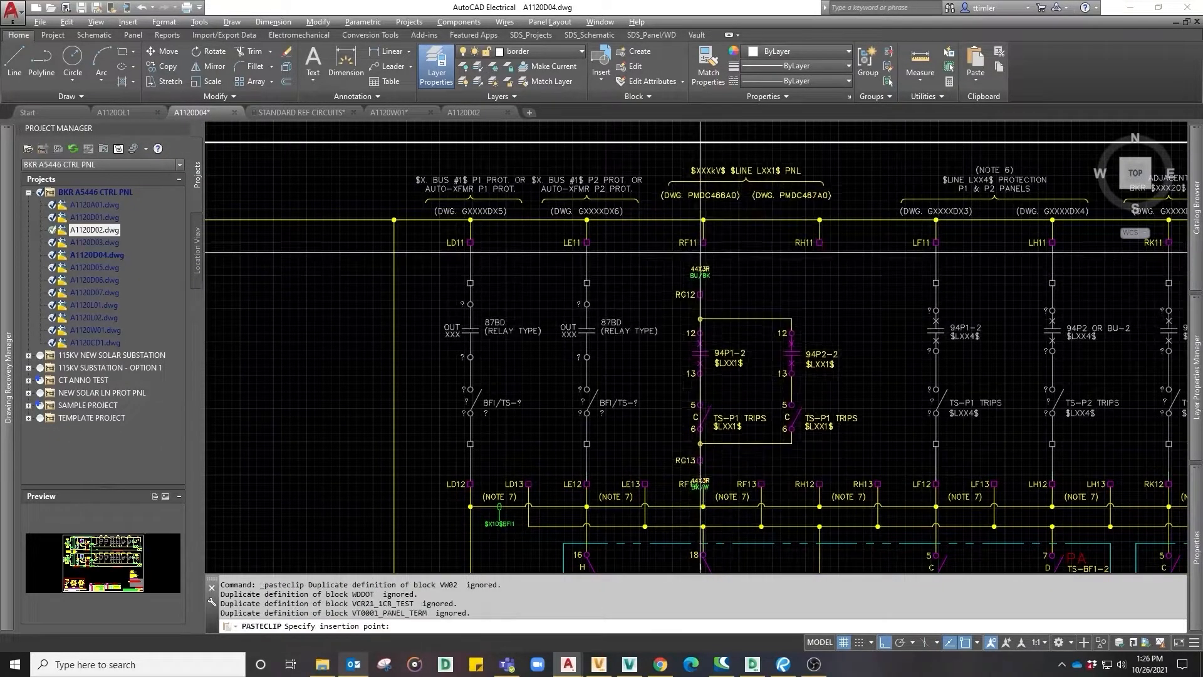
pyautogui.scroll(4, 700, 252)
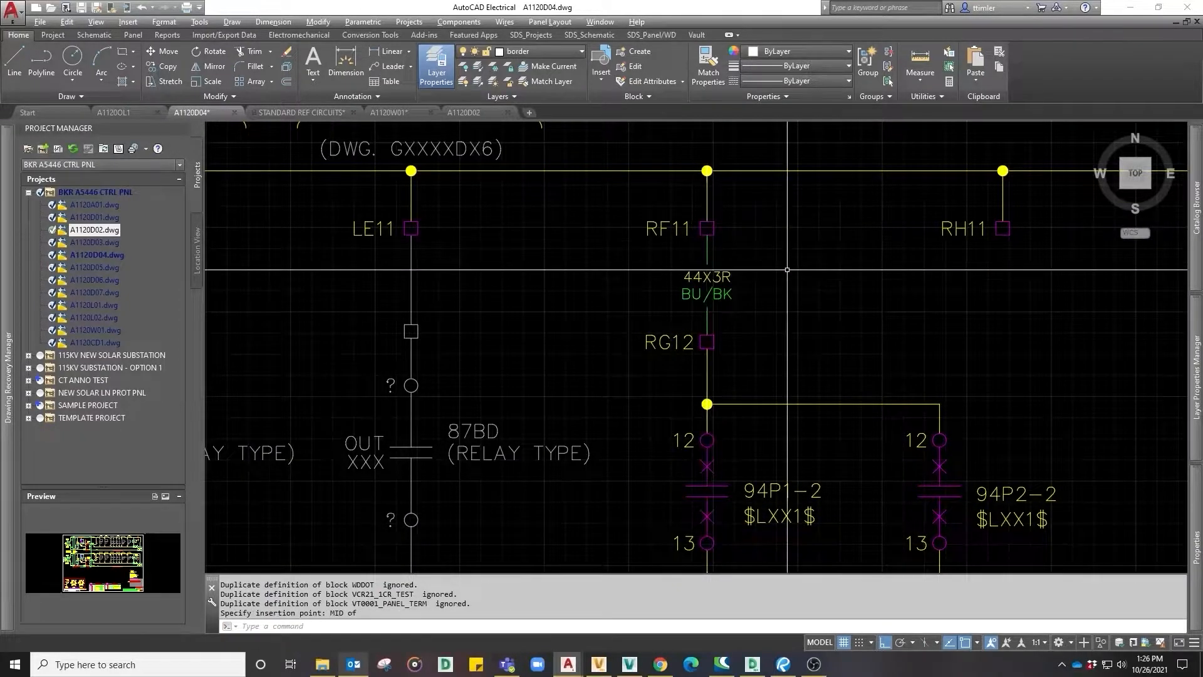
# Step: Scoot the 44X3R BK/W wire label below RG13 upward so it clears terminal RF12
pyautogui.scroll(-4, 707, 234)
pyautogui.scroll(3, 744, 411)
pyautogui.scroll(4, 745, 411)
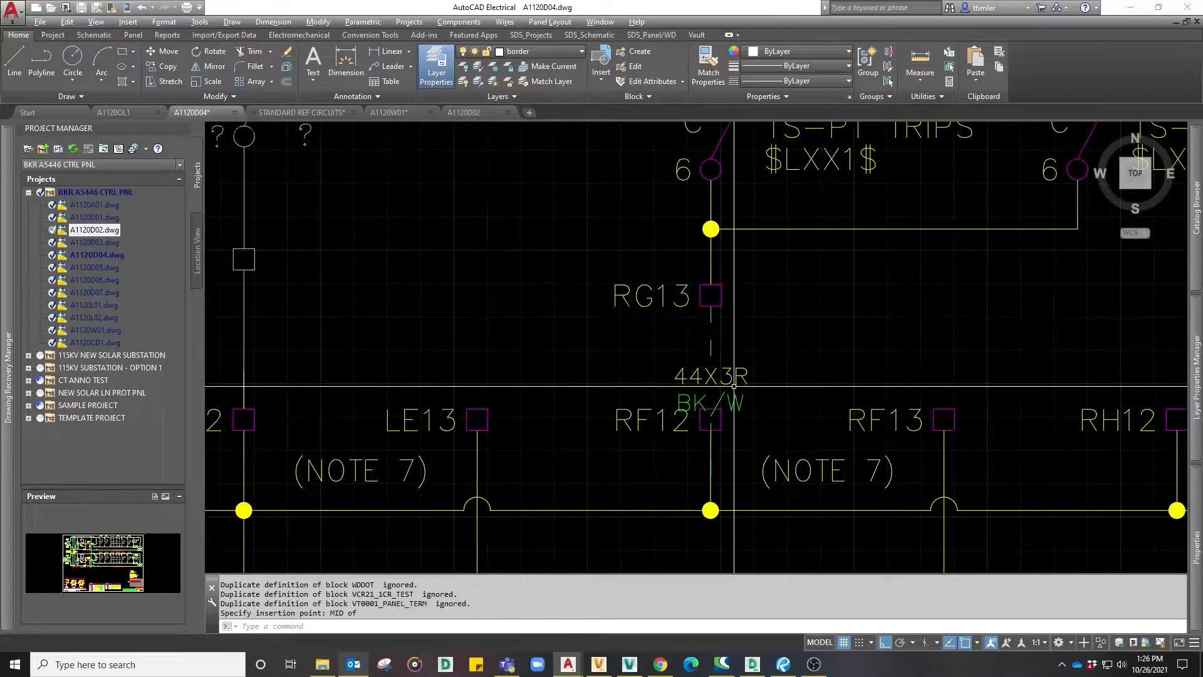
pyautogui.click(94, 35)
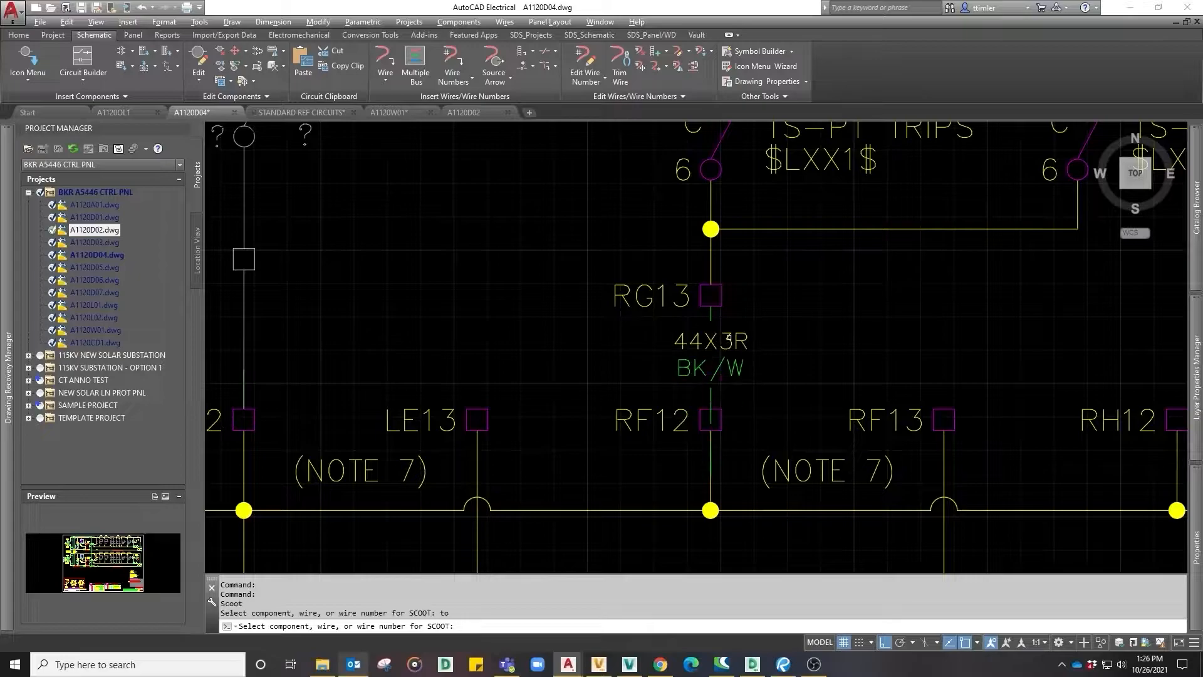
# Step: Stretch the lower end of the wire below RG13 to the midpoint of terminal RF12's upper edge, and save A1120D04
pyautogui.click(709, 392)
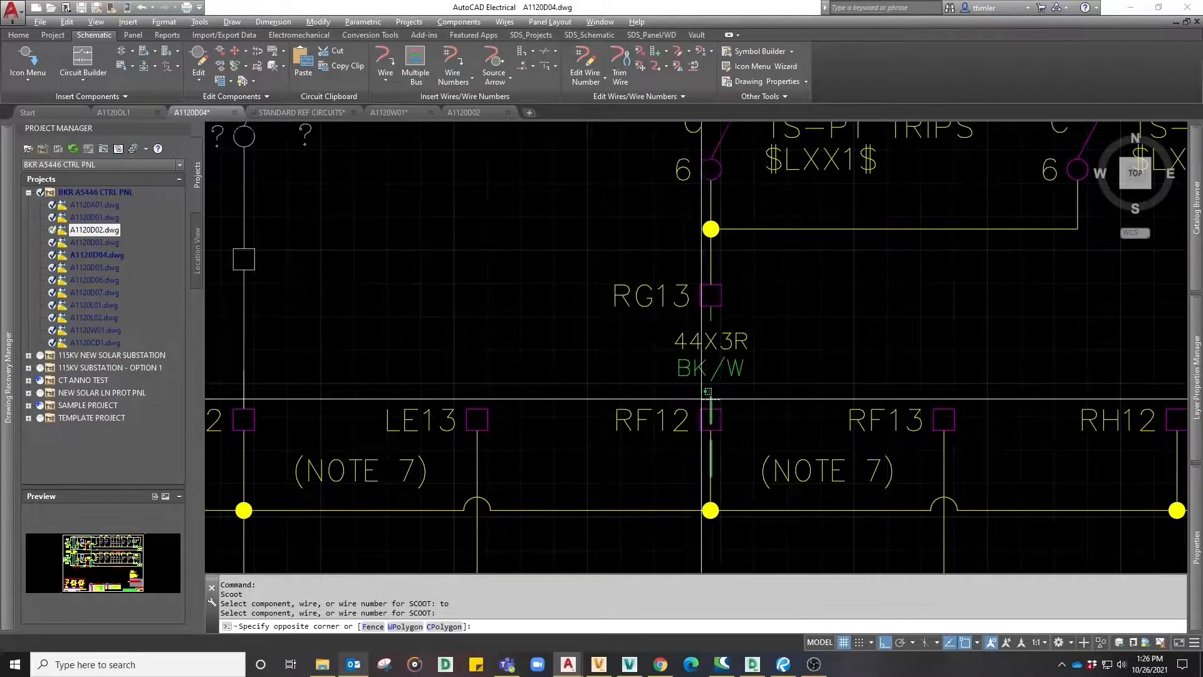
pyautogui.click(707, 400)
pyautogui.click(710, 478)
pyautogui.scroll(5, 709, 412)
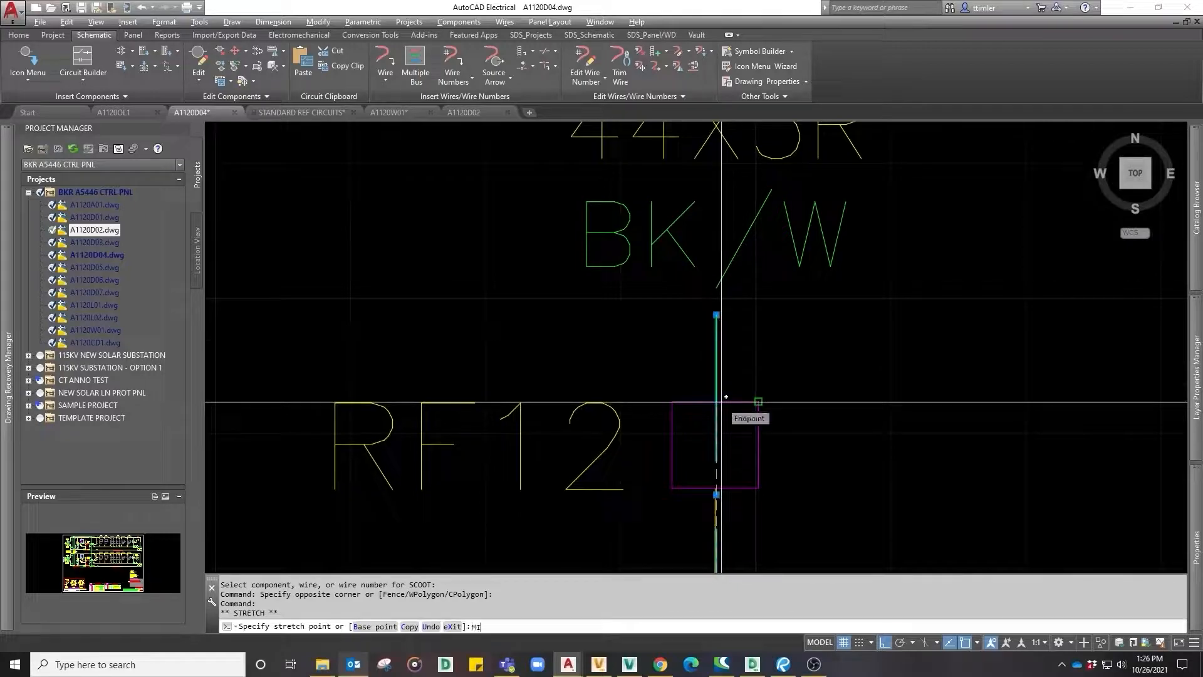
pyautogui.press('Escape')
pyautogui.scroll(-5, 726, 396)
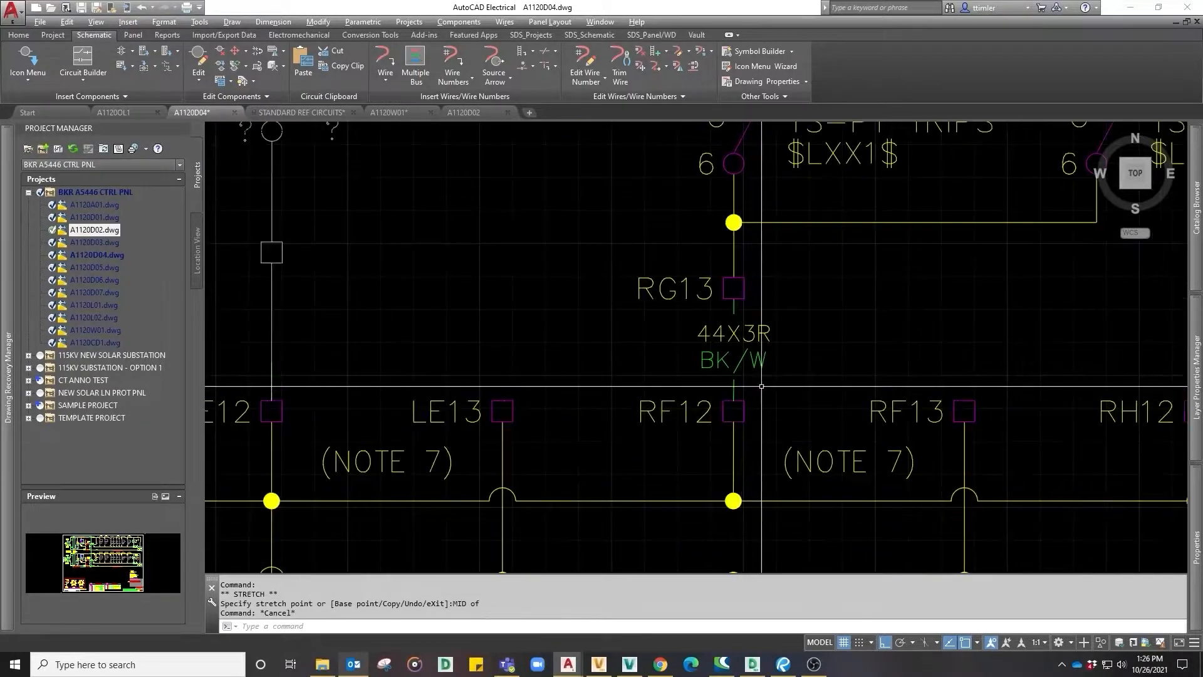
pyautogui.scroll(-5, 761, 386)
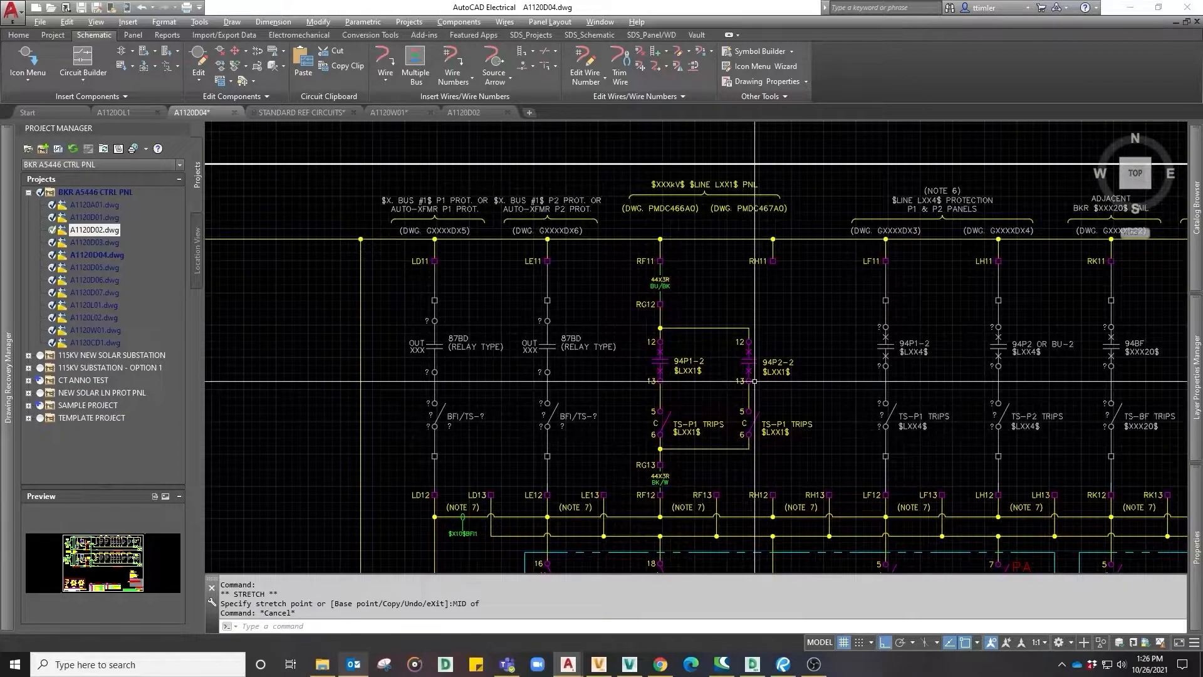
pyautogui.hotkey('ctrl', 's')
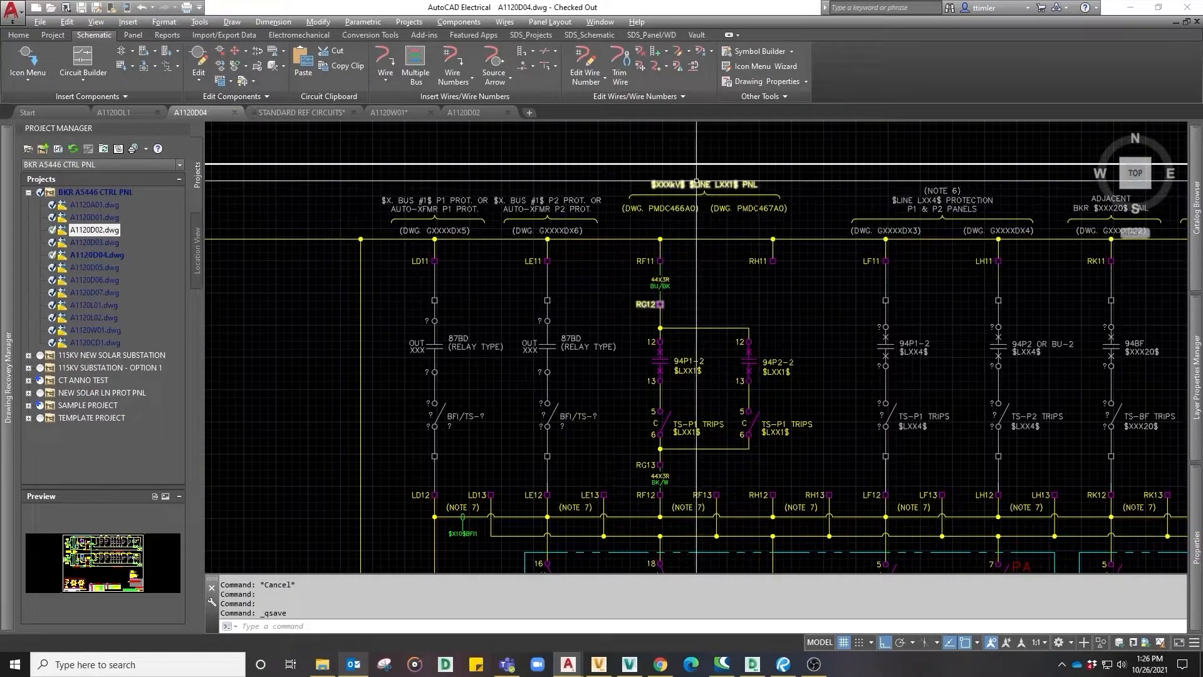
# Step: Move the pasted circuit's heading bracket straight down, level with the brackets of the neighbouring circuits
pyautogui.click(677, 196)
pyautogui.write('m')
pyautogui.press('Return')
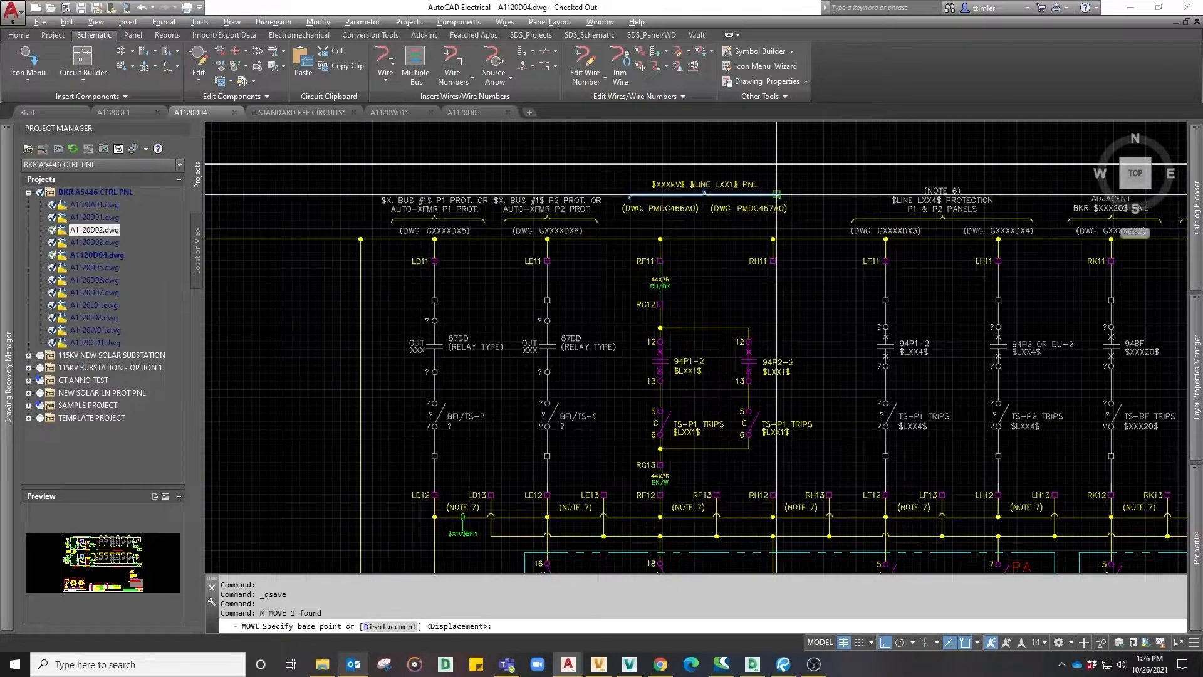
pyautogui.click(777, 194)
pyautogui.scroll(2, 779, 218)
pyautogui.click(778, 218)
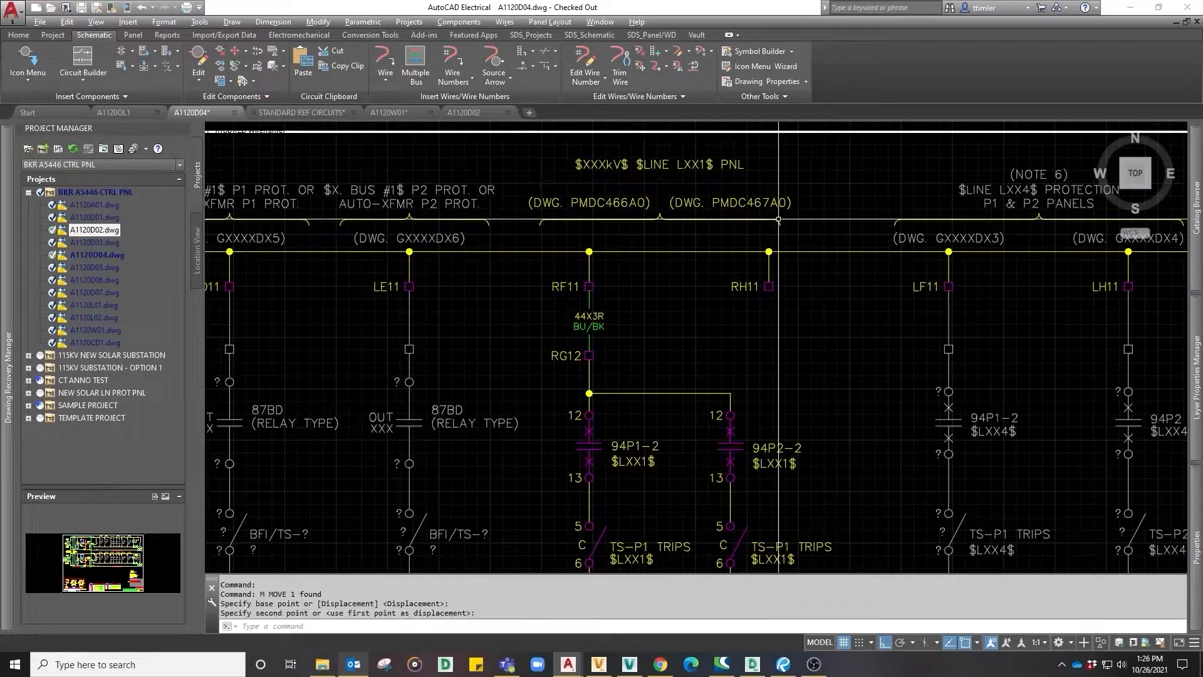
# Step: Move the $LINE LXX1$ PNL heading and both PMDC drawing-reference attributes down to fit around the lowered bracket, and save A1120D04
pyautogui.rightClick(794, 190)
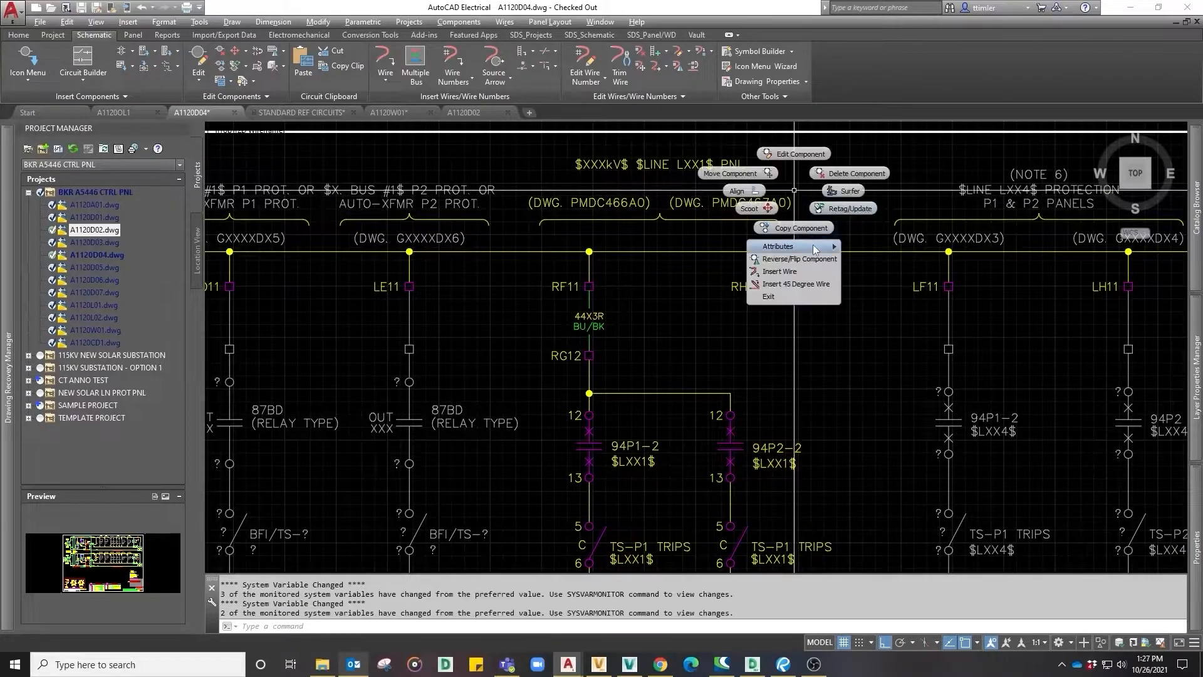
pyautogui.moveTo(814, 246)
pyautogui.click(868, 259)
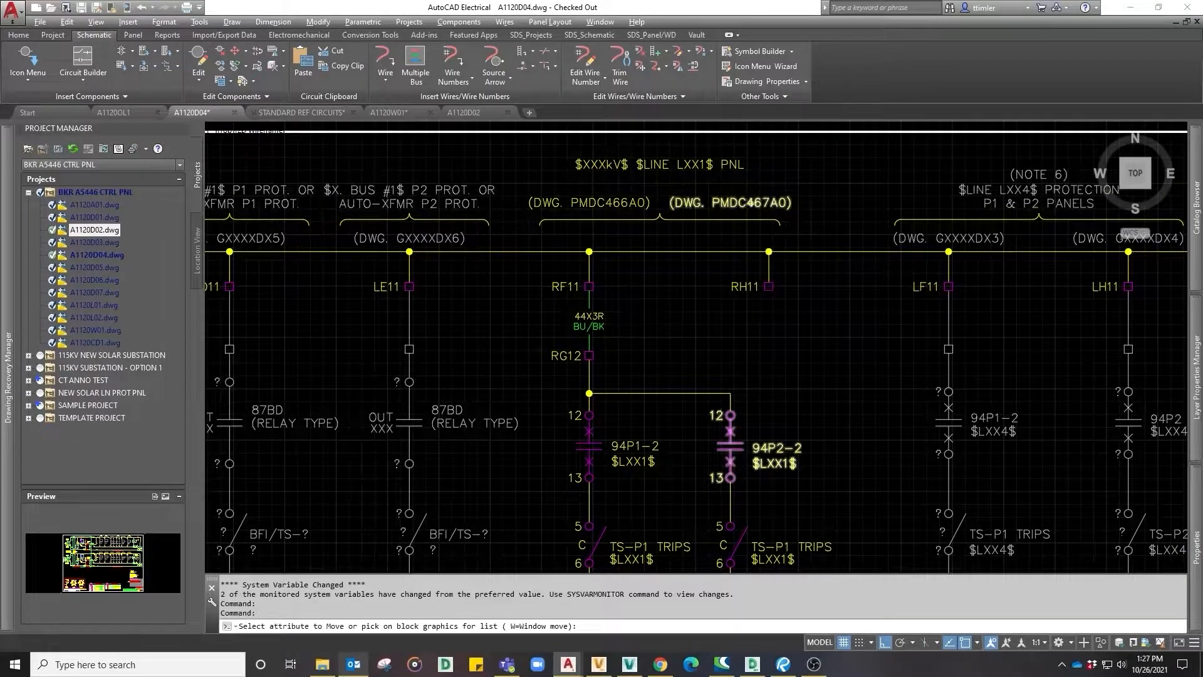
pyautogui.click(730, 202)
pyautogui.click(594, 203)
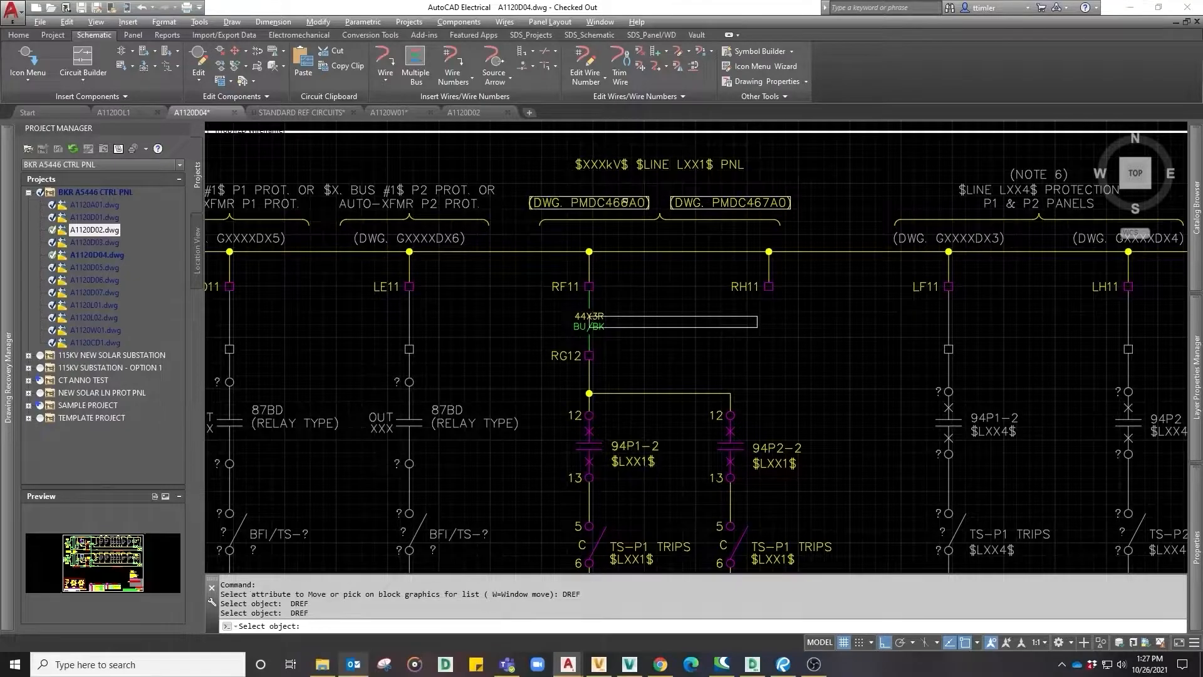
pyautogui.press('Return')
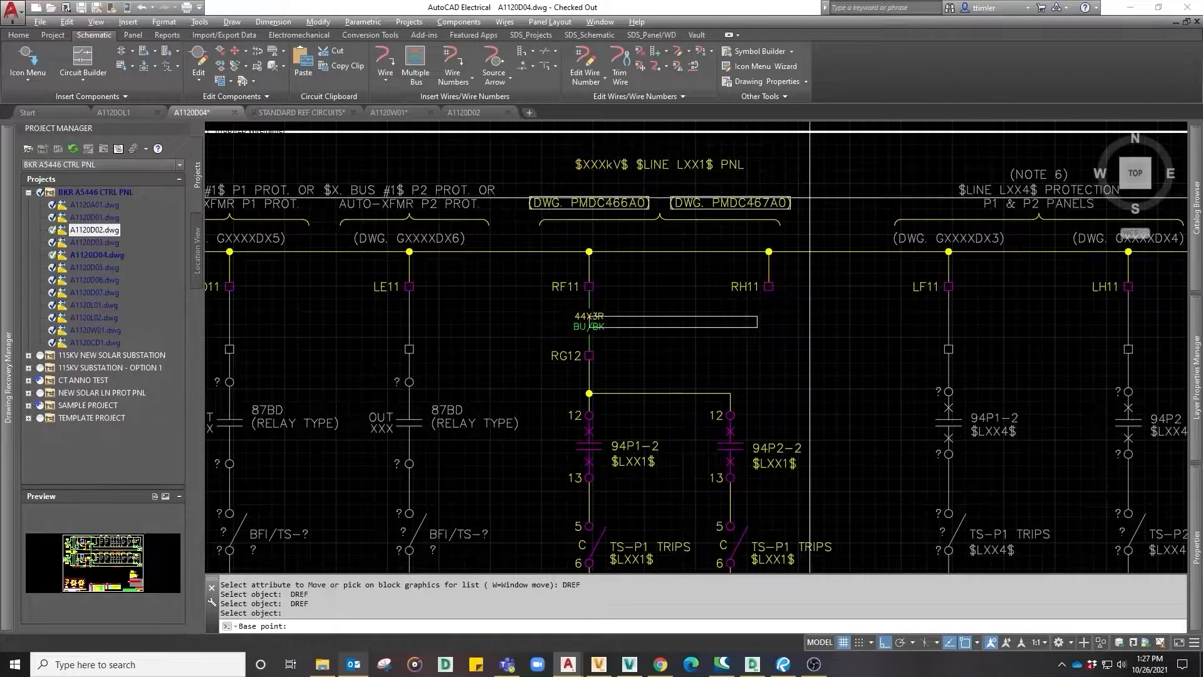
pyautogui.click(810, 198)
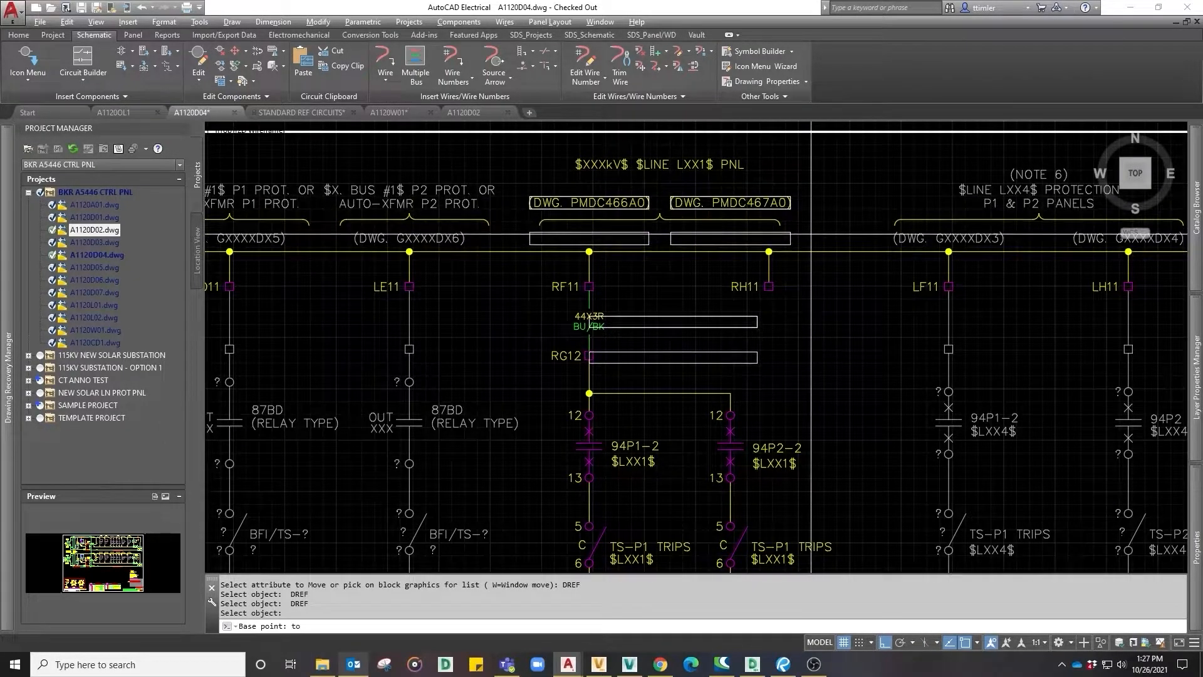
pyautogui.click(811, 234)
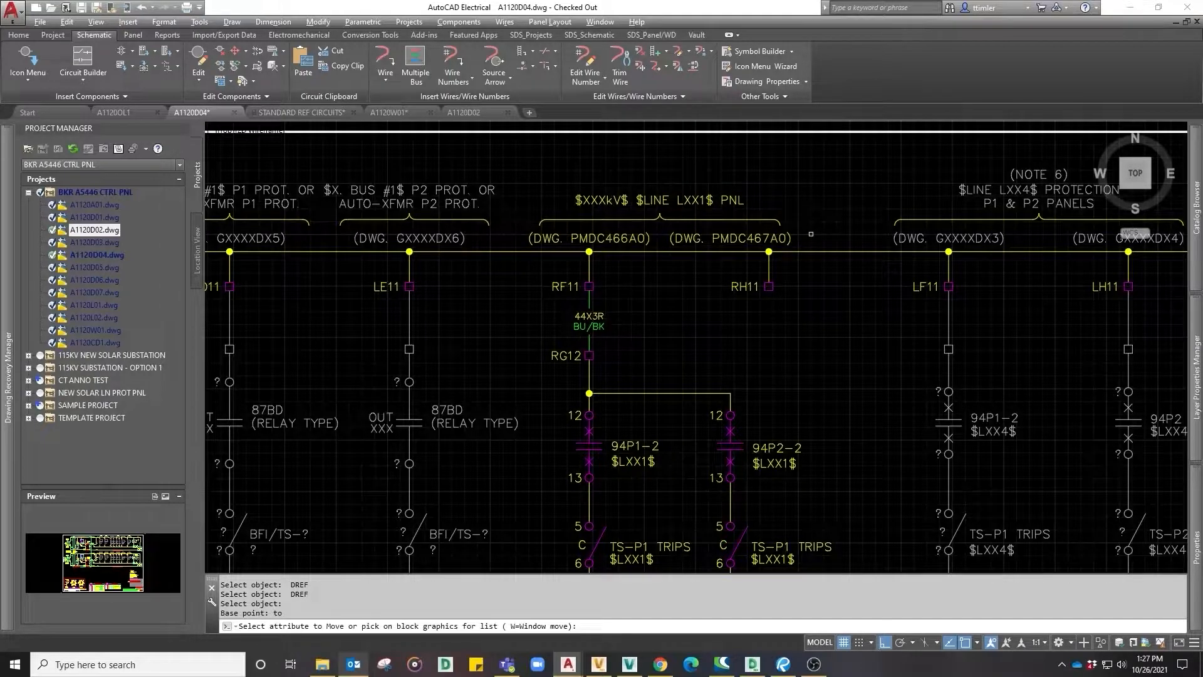
pyautogui.press('Return')
pyautogui.scroll(-3, 783, 226)
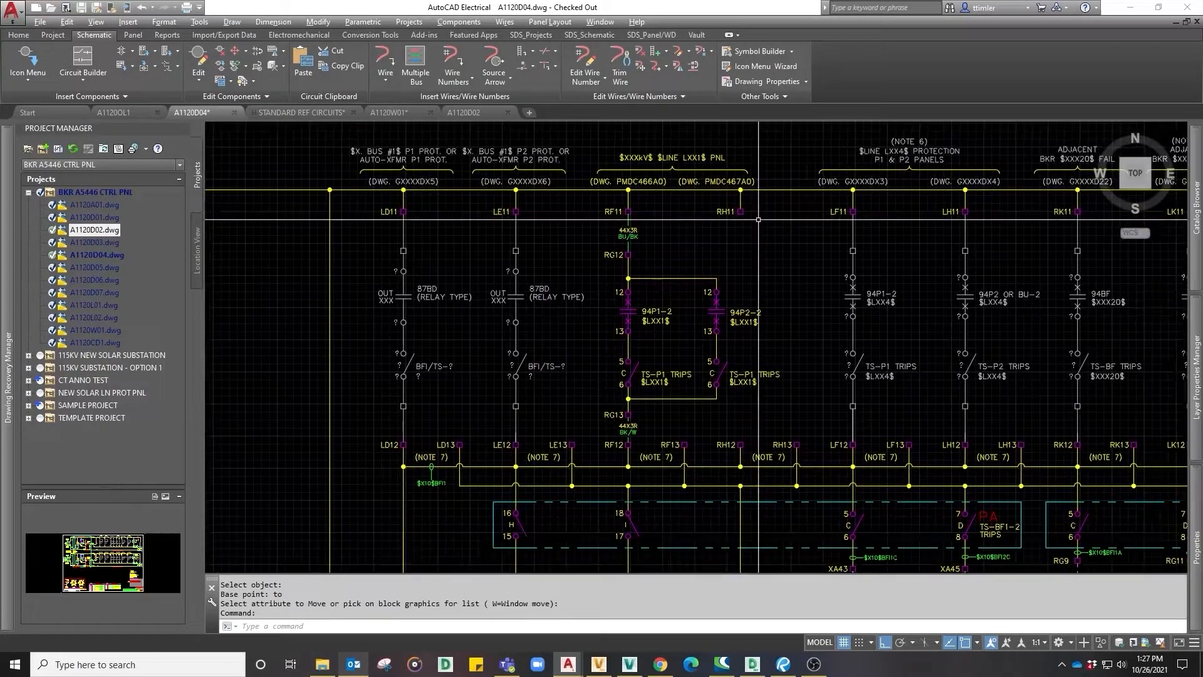
pyautogui.hotkey('ctrl', 's')
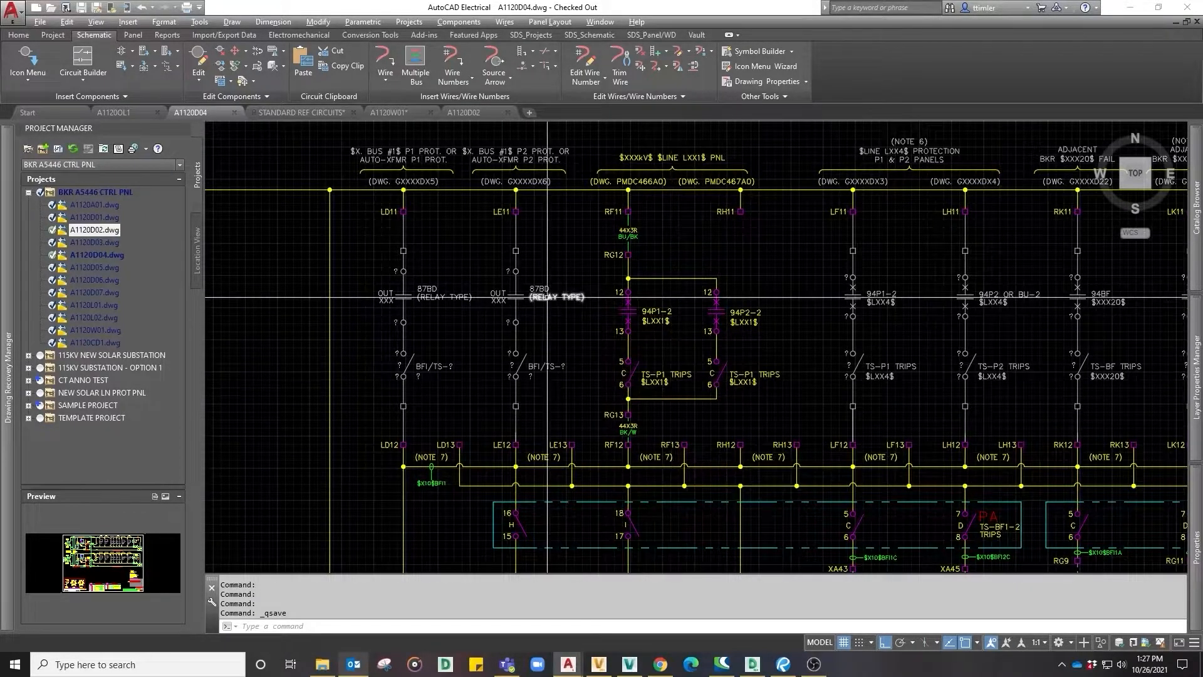
pyautogui.hotkey('ctrl', 's')
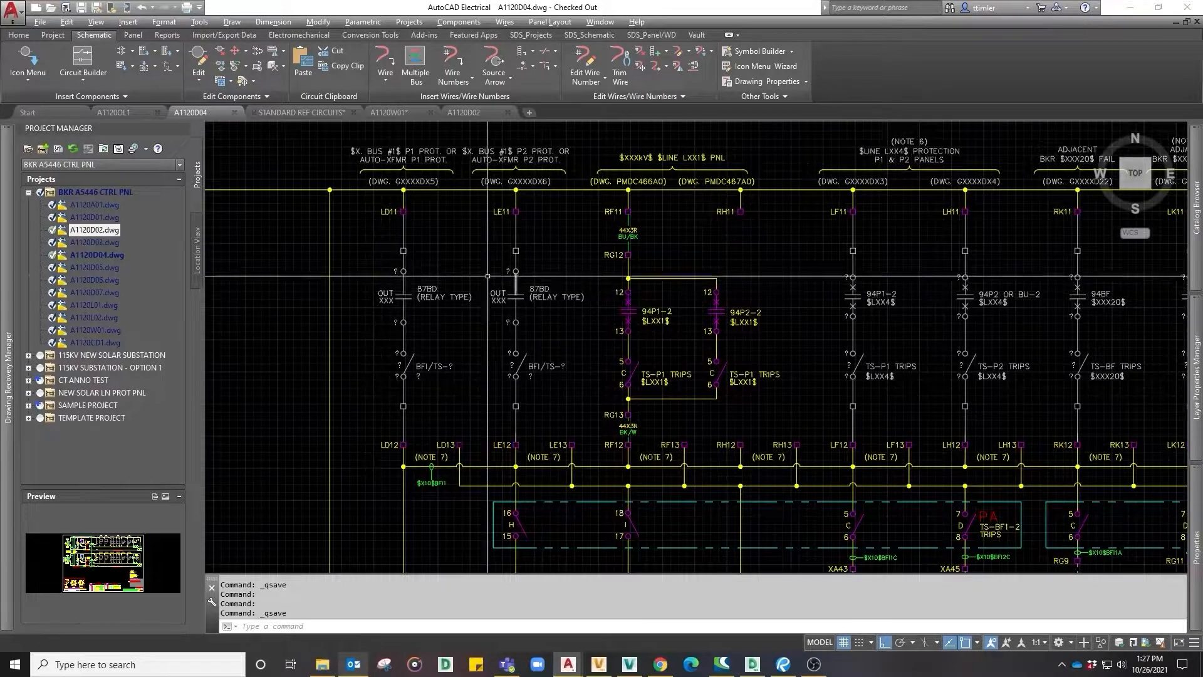
# Step: Close A1120W01 without saving its changes, and close the A1120D04 and A1120D02 drawings
pyautogui.click(104, 192)
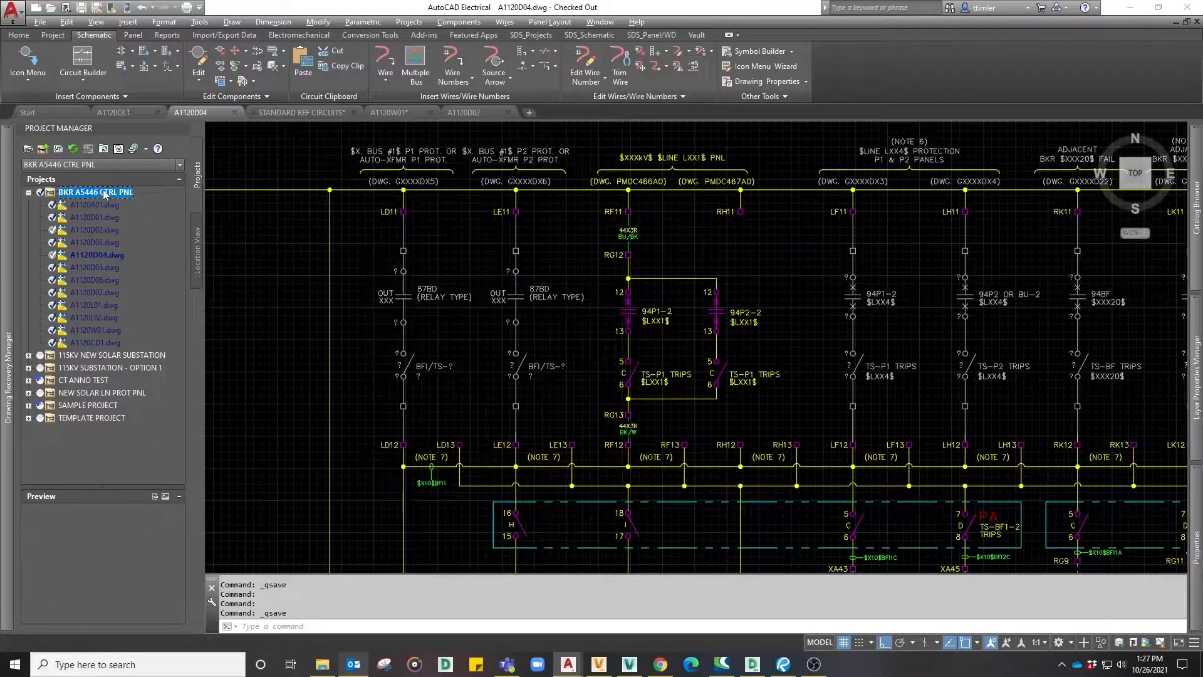
pyautogui.click(430, 112)
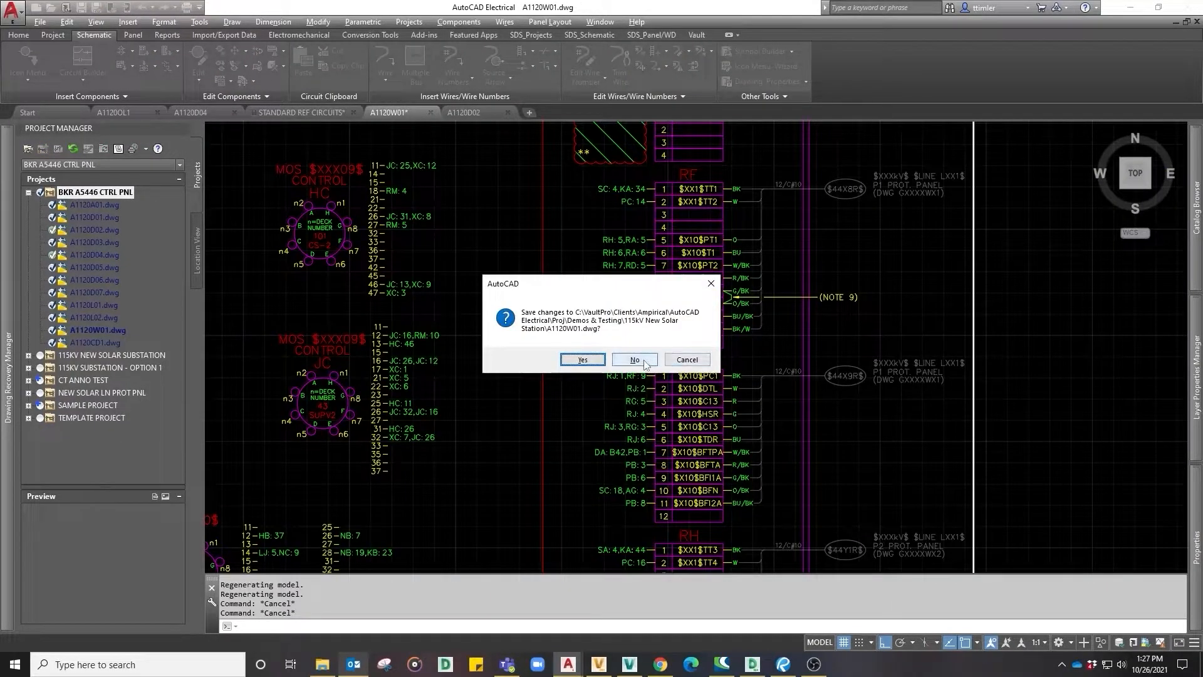
pyautogui.click(644, 362)
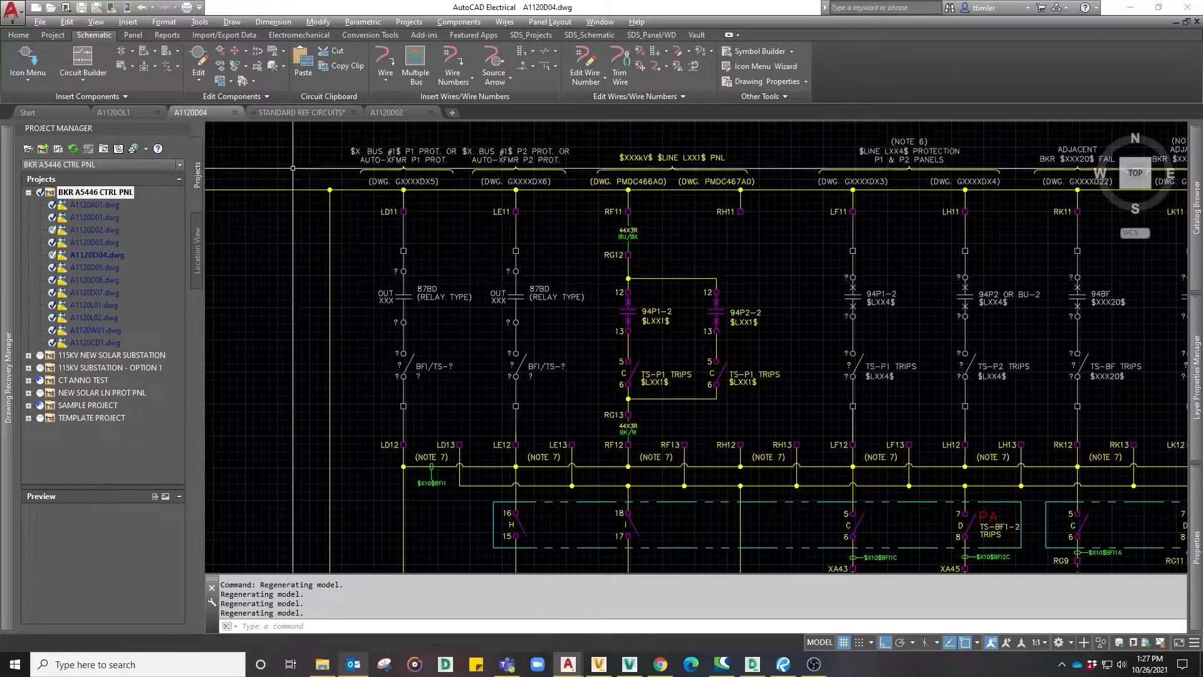
pyautogui.click(235, 113)
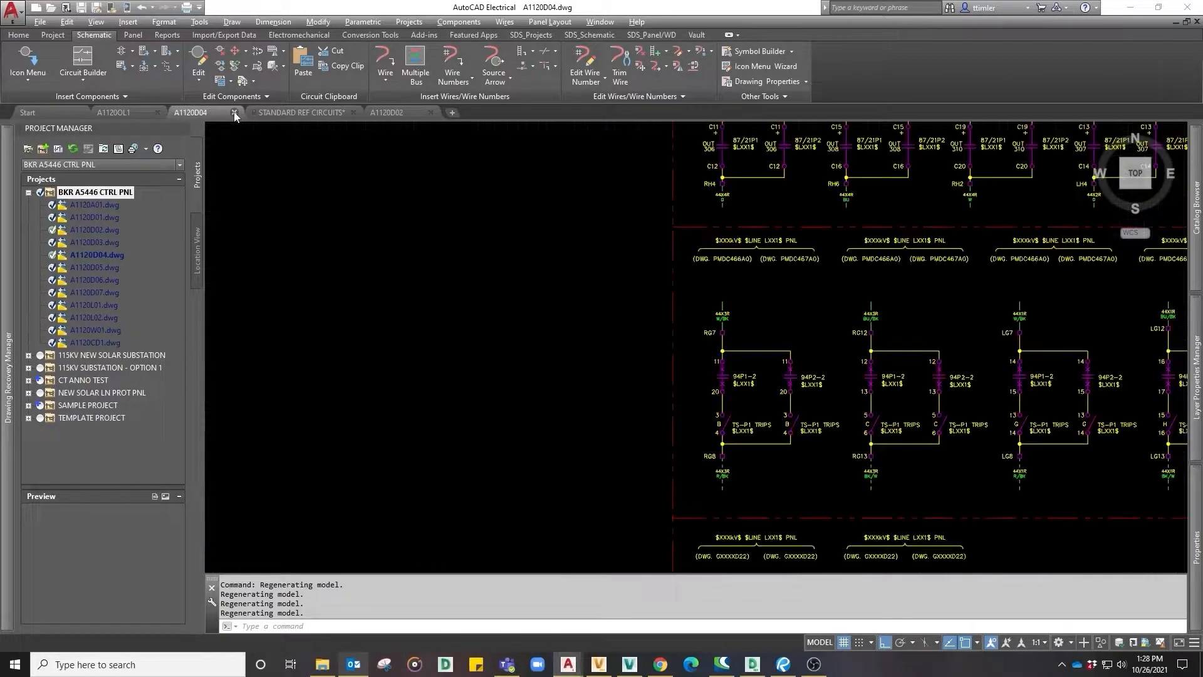
pyautogui.click(353, 111)
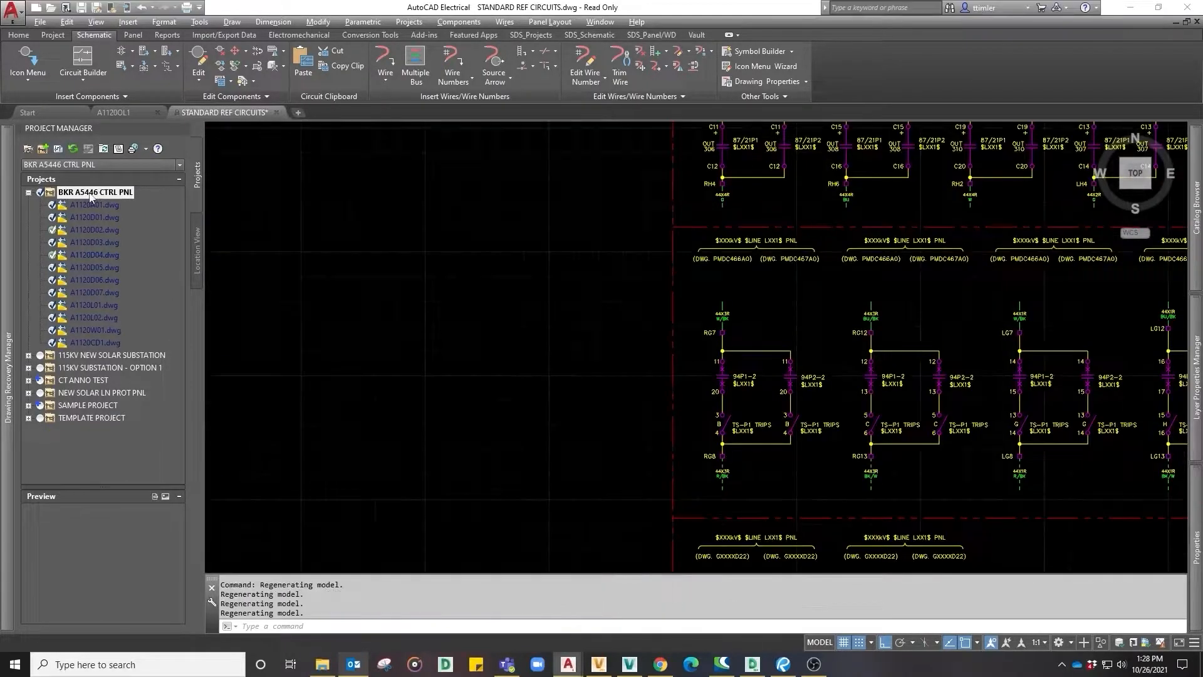
# Step: Check in all files of the BKR A5446 CTRL PNL project to Vault without keeping them checked out
pyautogui.rightClick(91, 197)
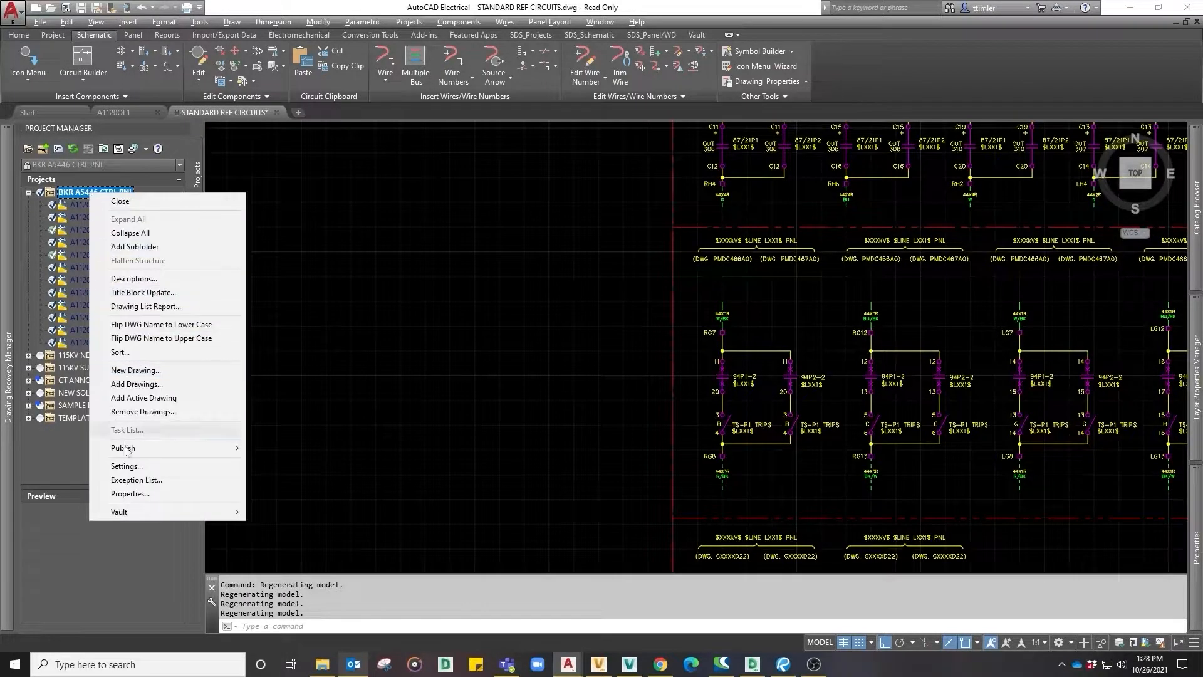
pyautogui.moveTo(139, 514)
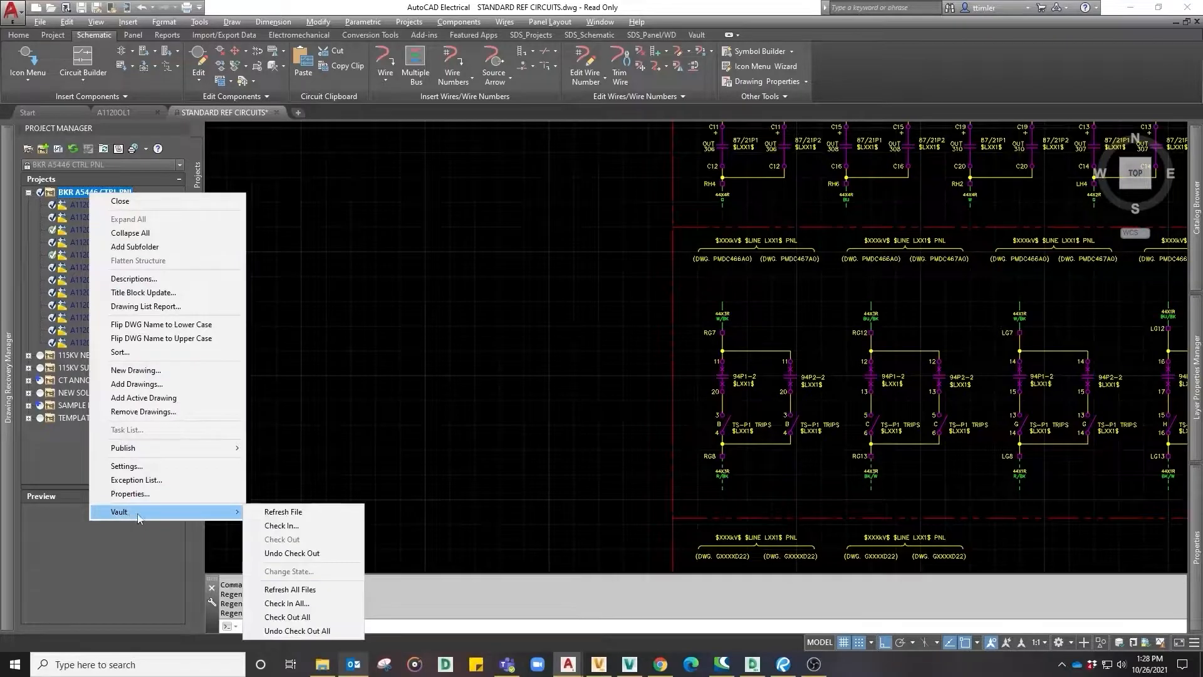
pyautogui.click(284, 603)
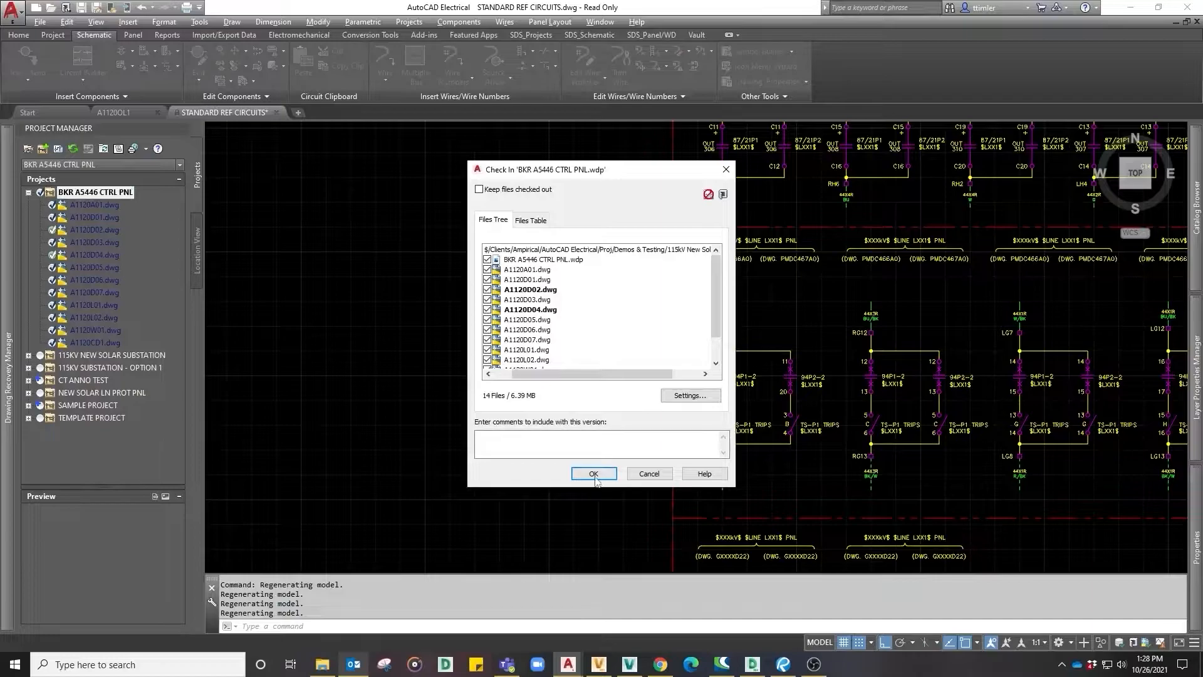
pyautogui.click(593, 473)
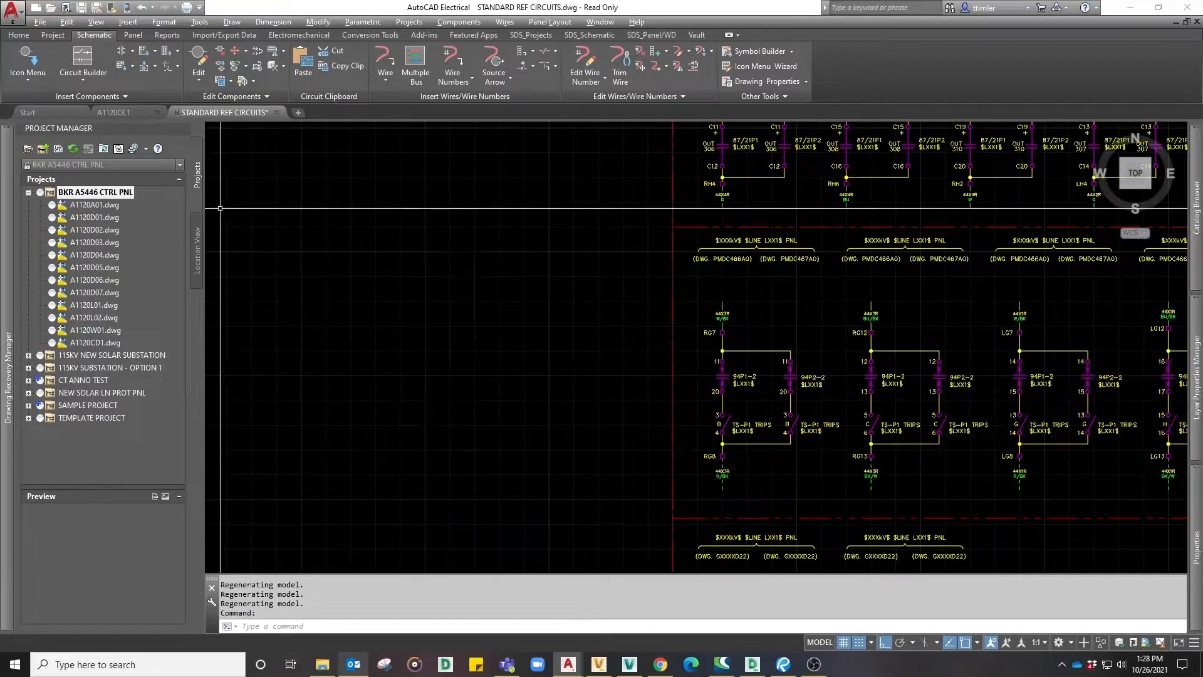
# Step: Make NEW SOLAR LN PROT PNL the active project
pyautogui.click(98, 392)
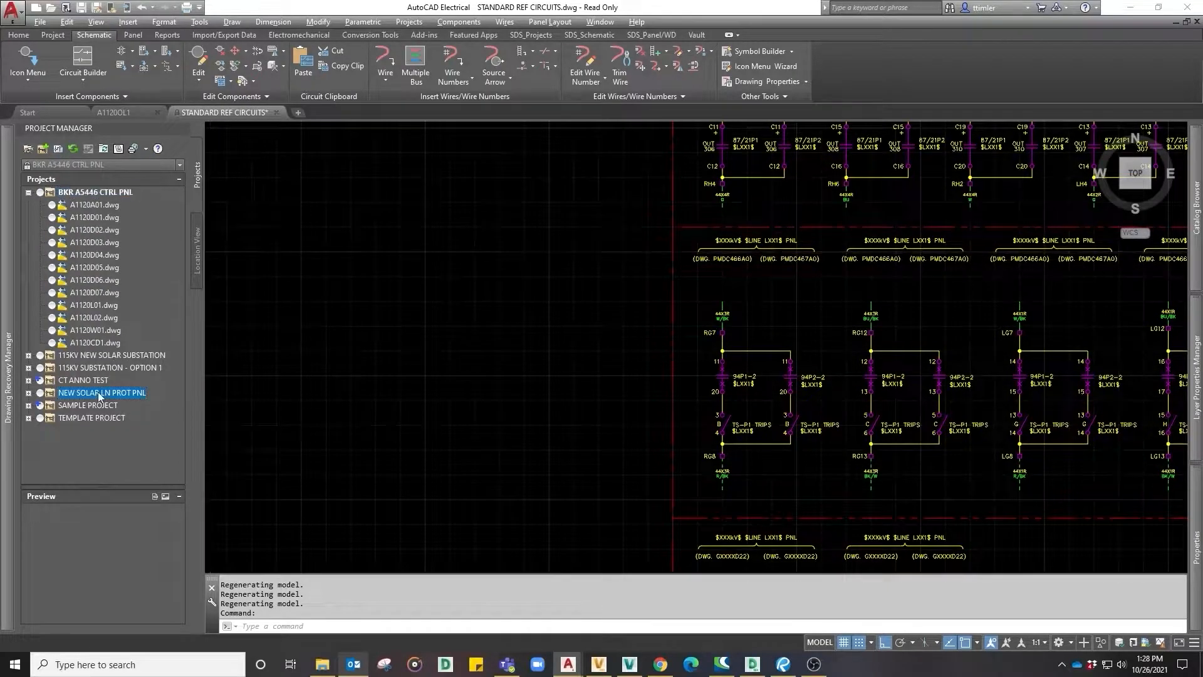
pyautogui.rightClick(94, 395)
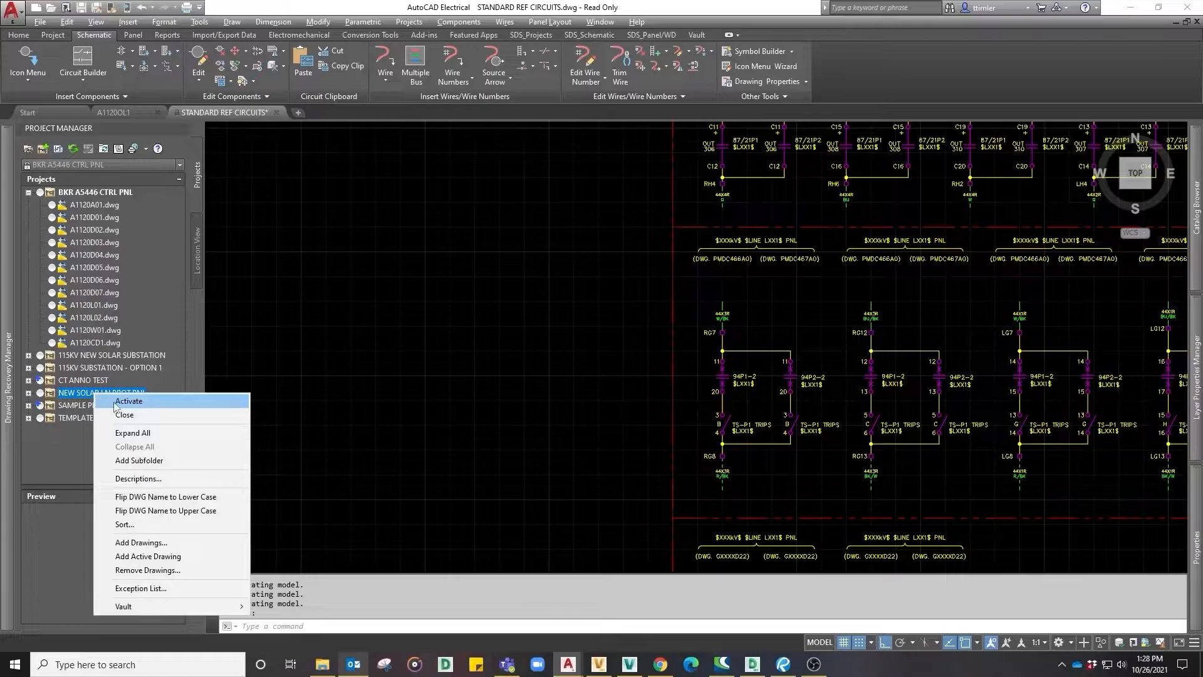
pyautogui.click(115, 402)
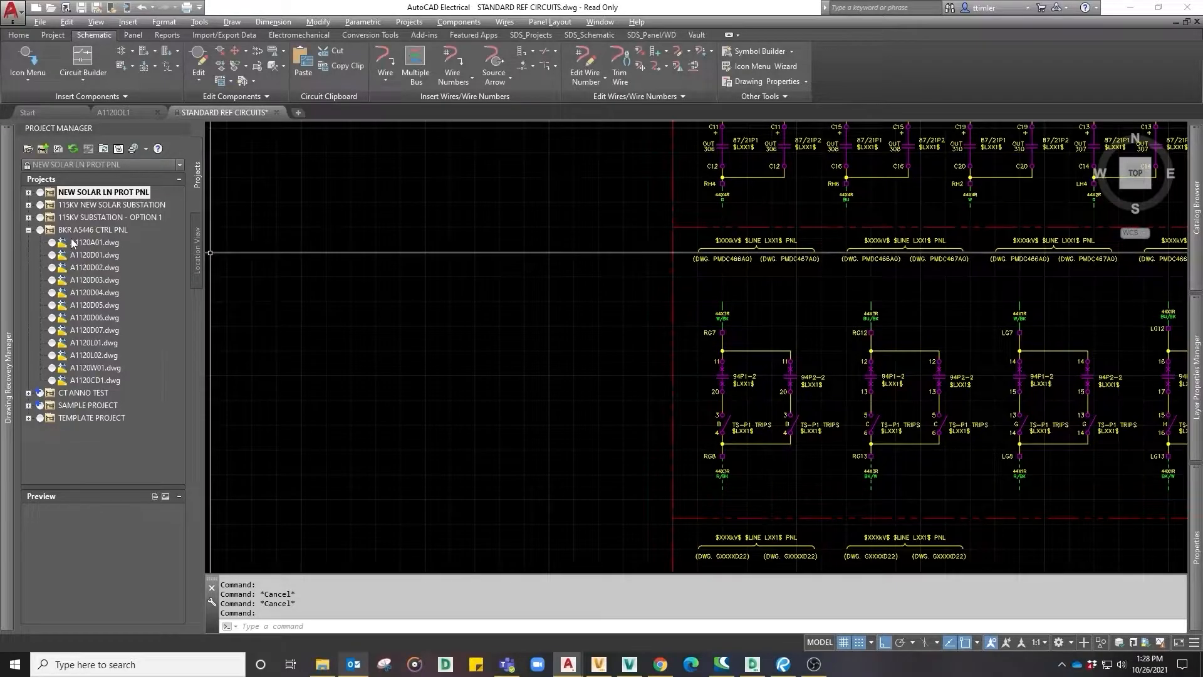
# Step: Collapse the BKR A5446 CTRL PNL project, expand NEW SOLAR LN PROT PNL and check out all its files from Vault
pyautogui.click(28, 231)
pyautogui.doubleClick(79, 195)
pyautogui.rightClick(80, 195)
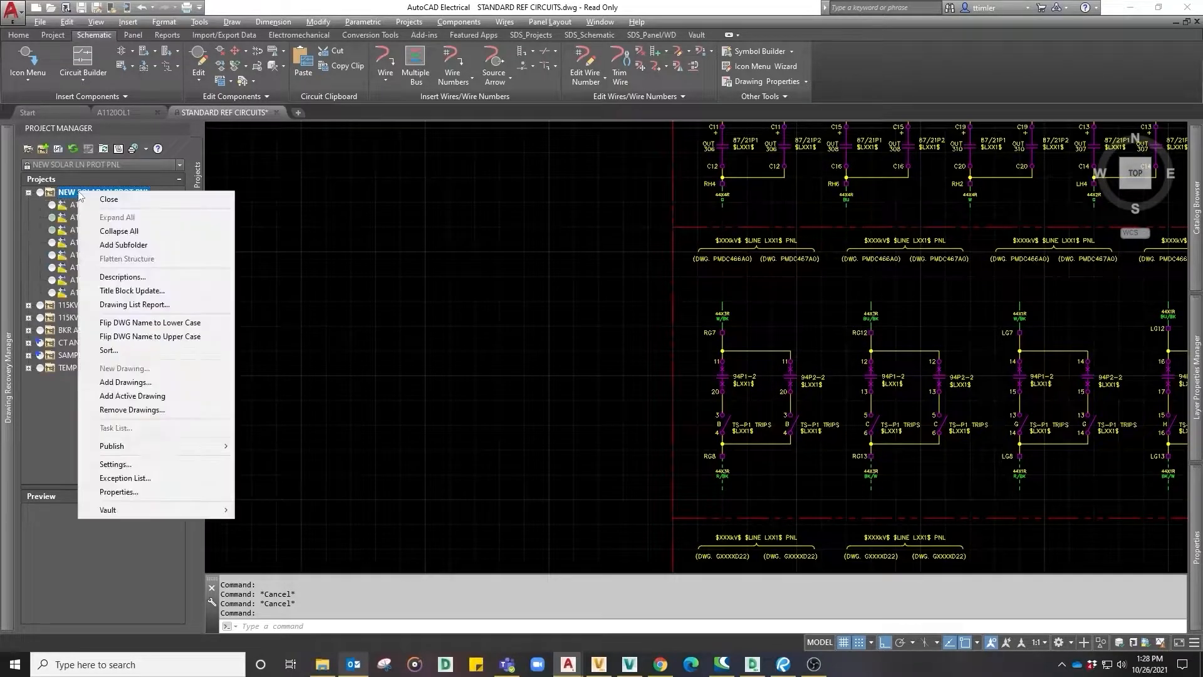
pyautogui.moveTo(134, 509)
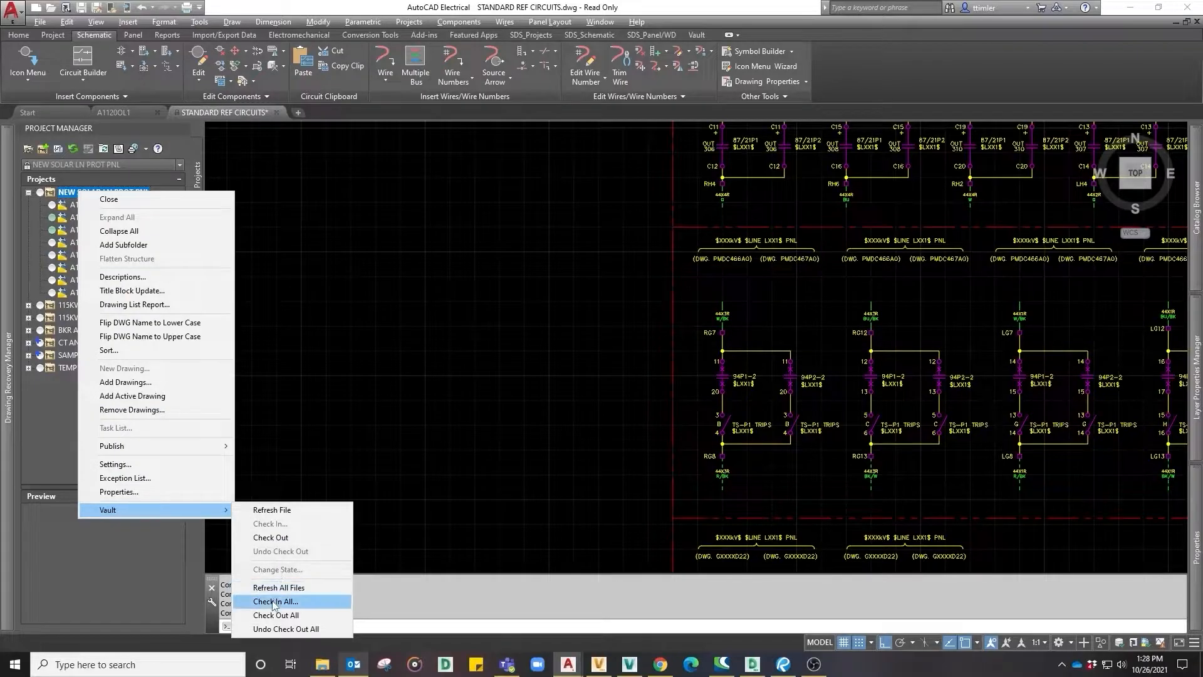
pyautogui.click(276, 614)
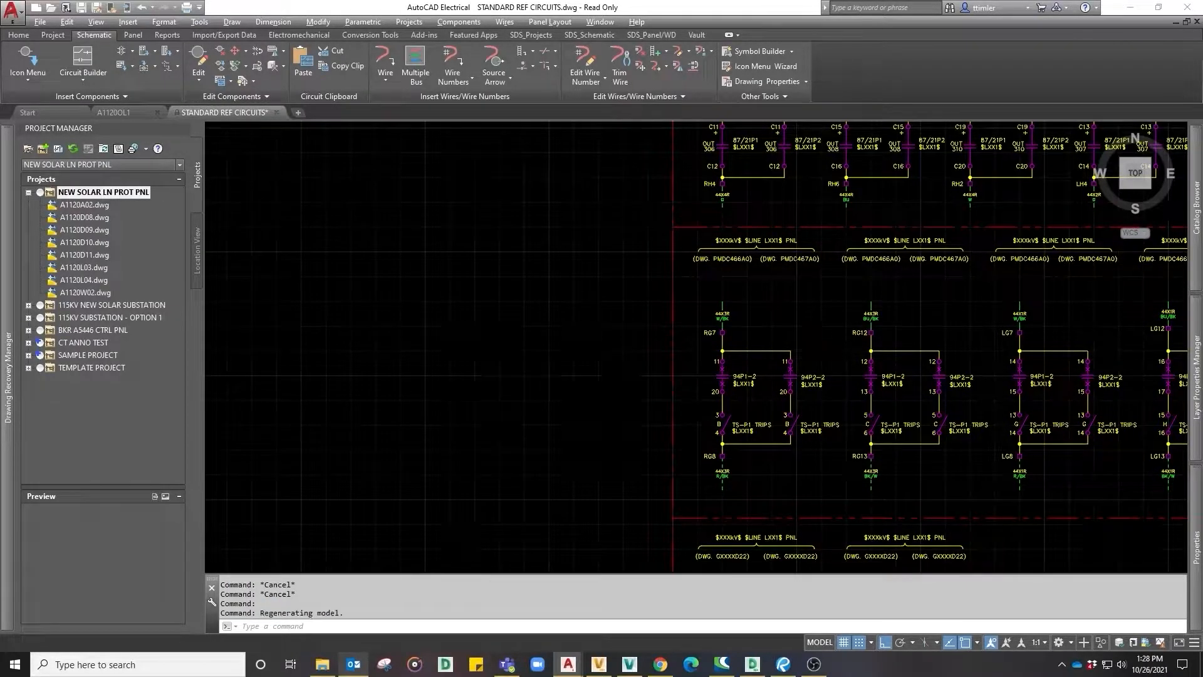
# Step: Check in drawings A1120D08 and A1120D09 together, keeping the files checked out
pyautogui.click(98, 218)
pyautogui.keyDown('shift'); pyautogui.click(94, 229); pyautogui.keyUp('shift')
pyautogui.rightClick(92, 217)
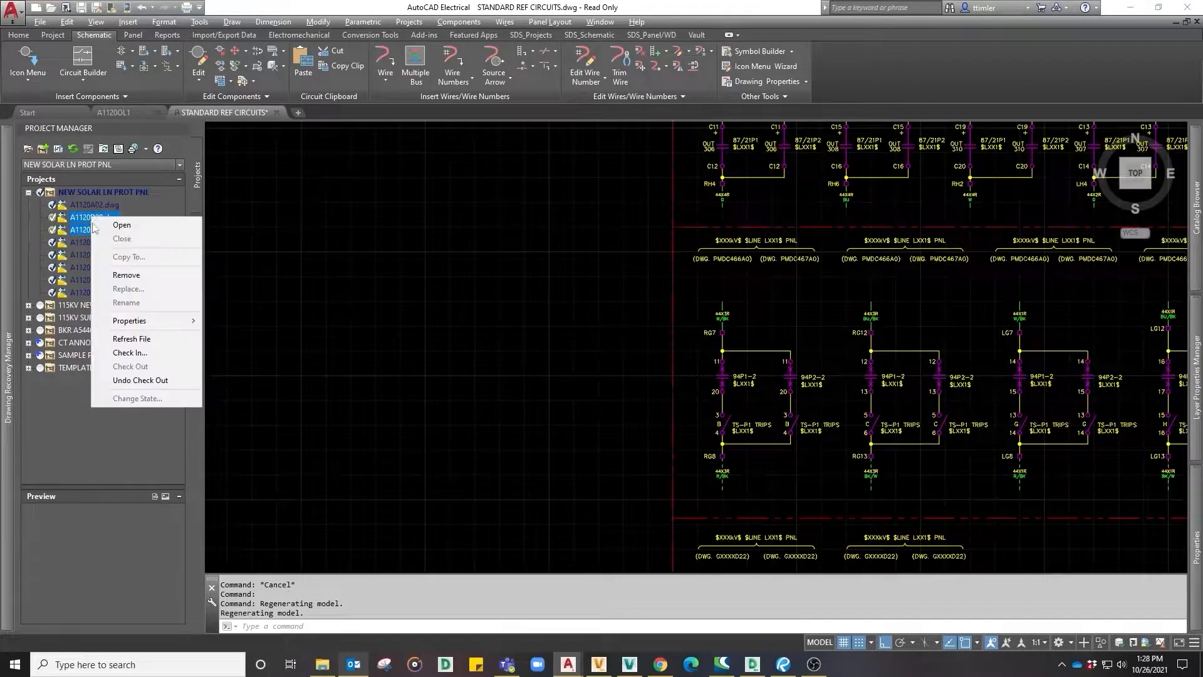
pyautogui.click(116, 350)
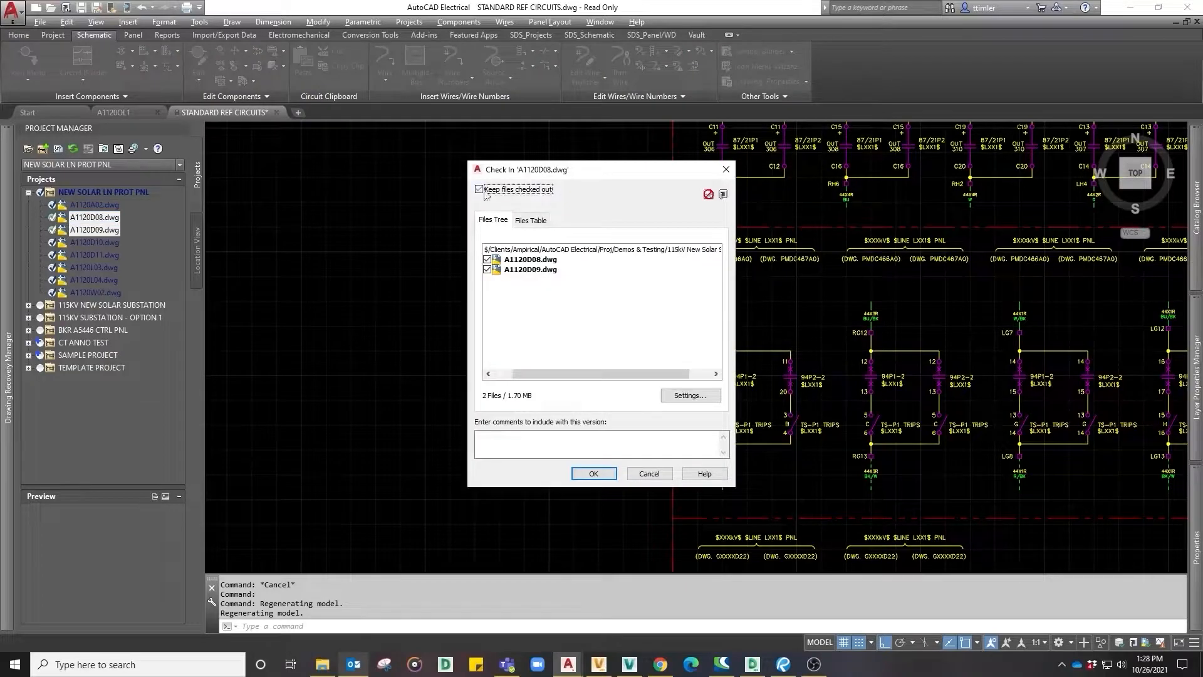
pyautogui.click(592, 473)
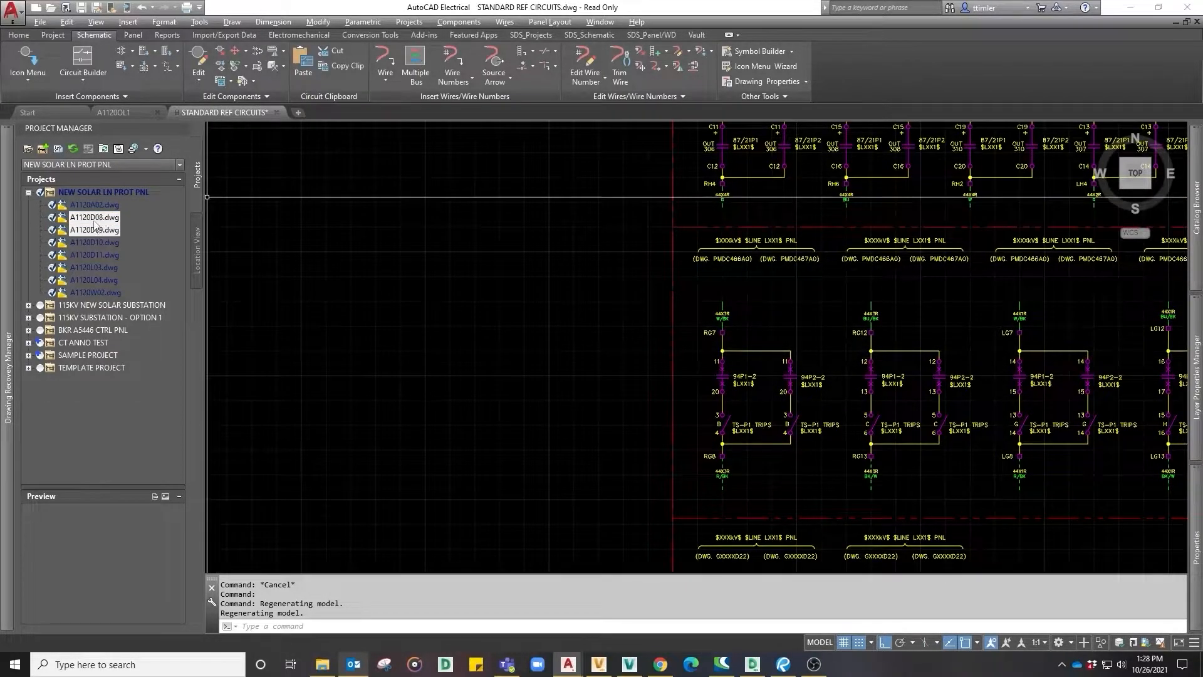
# Step: Open drawing A1120D08 and locate the grey 94BF1-1 and 94BF2-1 placeholder circuits in the DC schematic
pyautogui.click(94, 219)
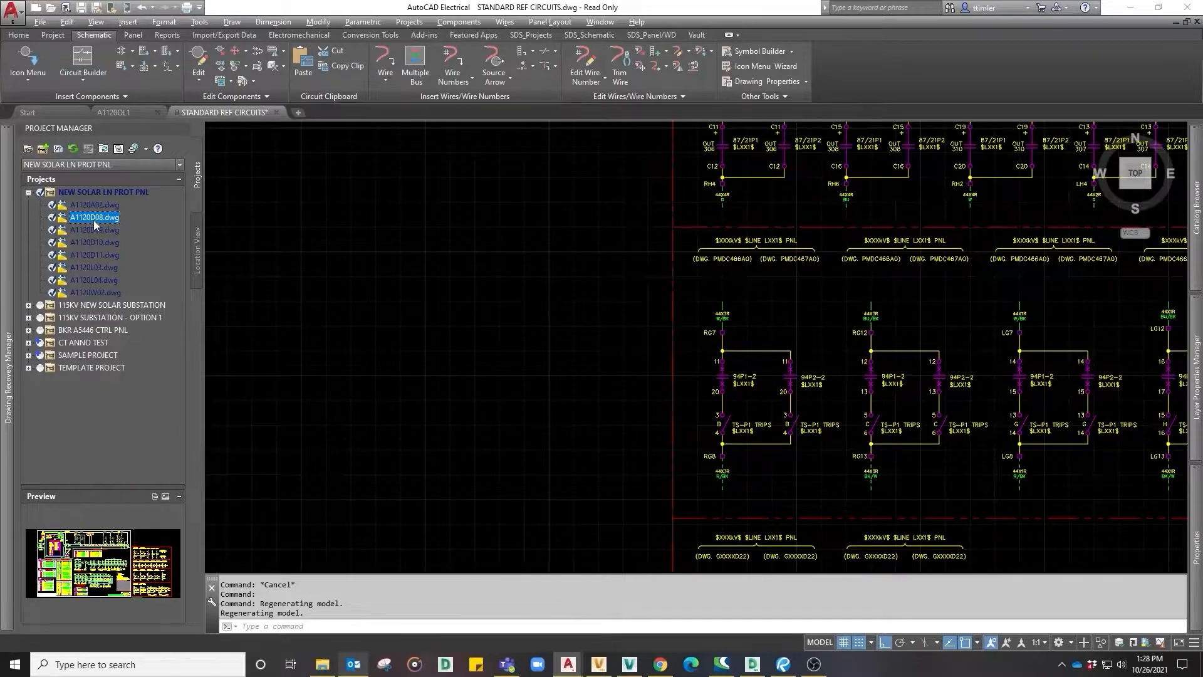
pyautogui.doubleClick(93, 220)
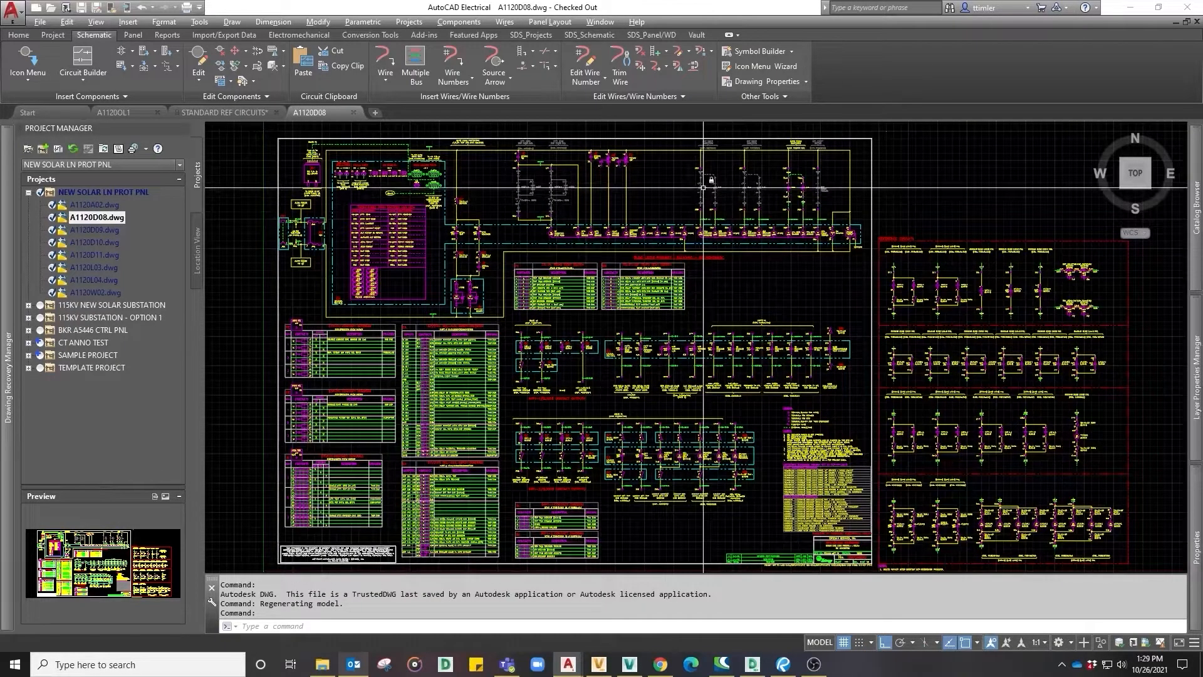
pyautogui.scroll(2, 705, 187)
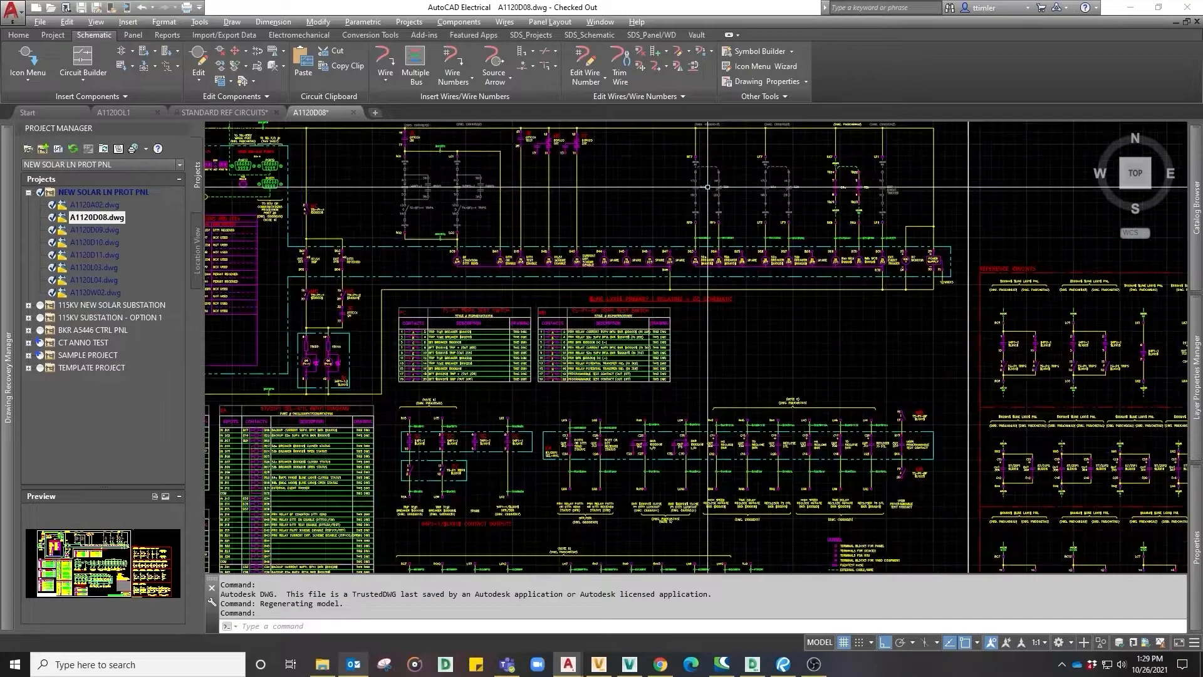
pyautogui.moveTo(636, 199); pyautogui.dragTo(647, 260, button='middle')
pyautogui.scroll(2, 444, 258)
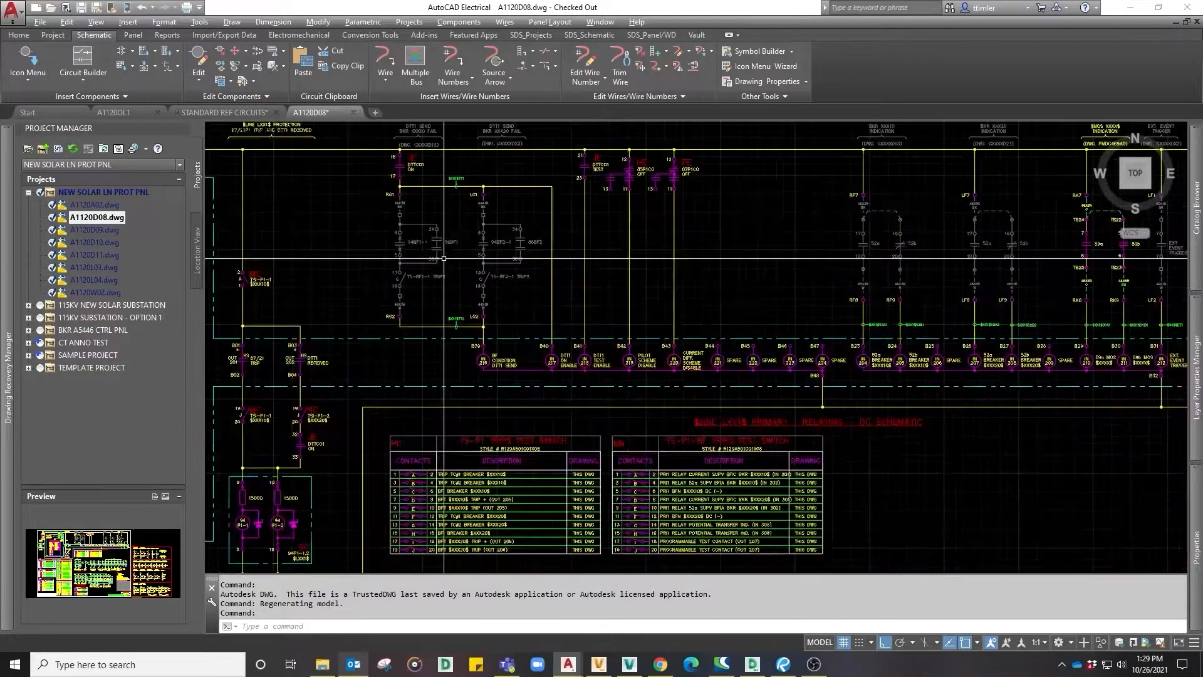
pyautogui.scroll(2, 456, 247)
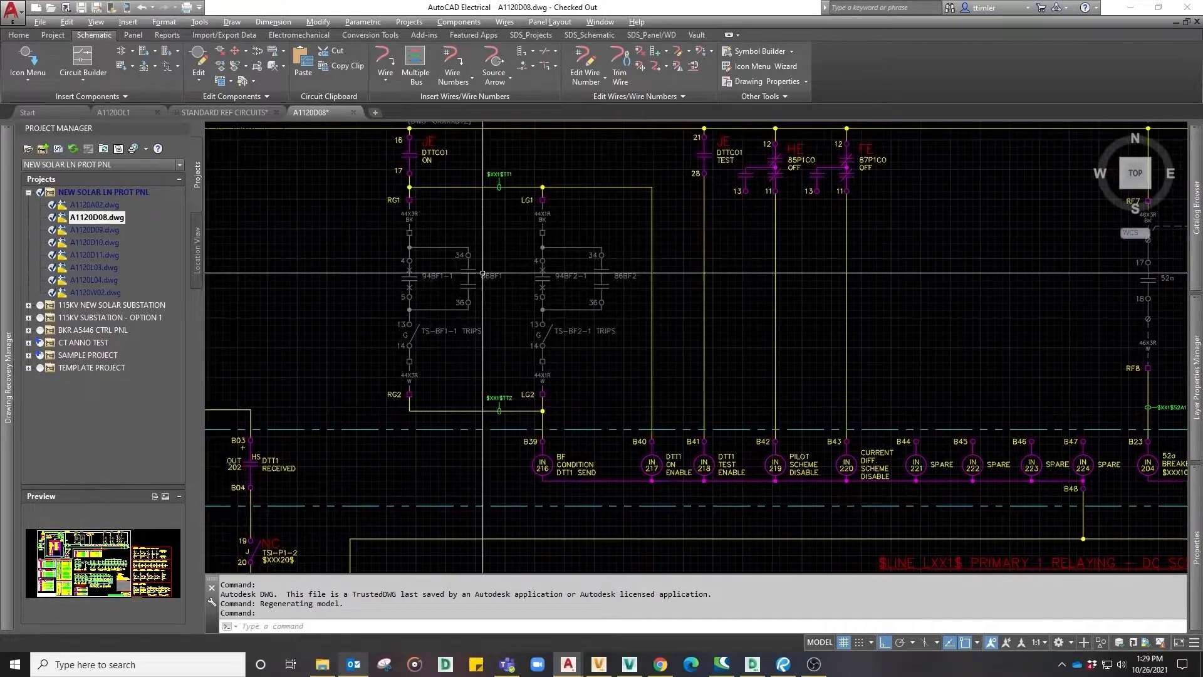
pyautogui.moveTo(468, 264); pyautogui.dragTo(504, 263, button='middle')
pyautogui.scroll(2, 426, 252)
pyautogui.moveTo(426, 258); pyautogui.dragTo(480, 285, button='middle')
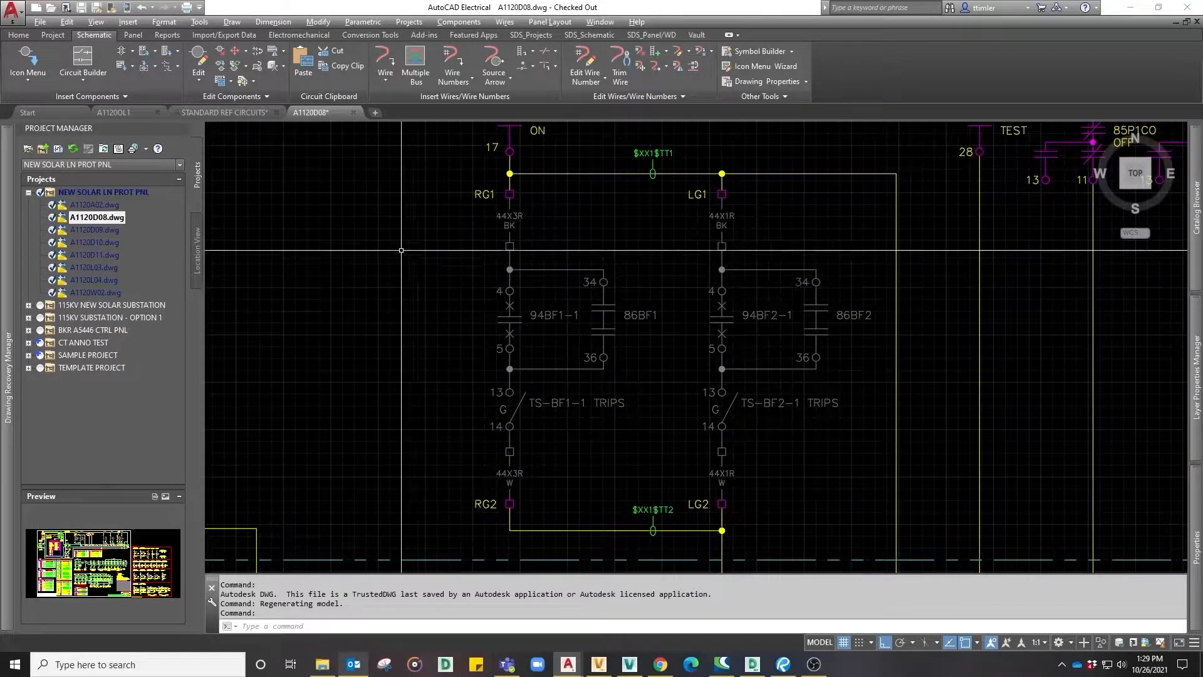
# Step: Copy the RF1–RF2 breaker failure circuit with its heading from STANDARD REF CIRCUITS, using its wire's top end as base point
pyautogui.click(234, 114)
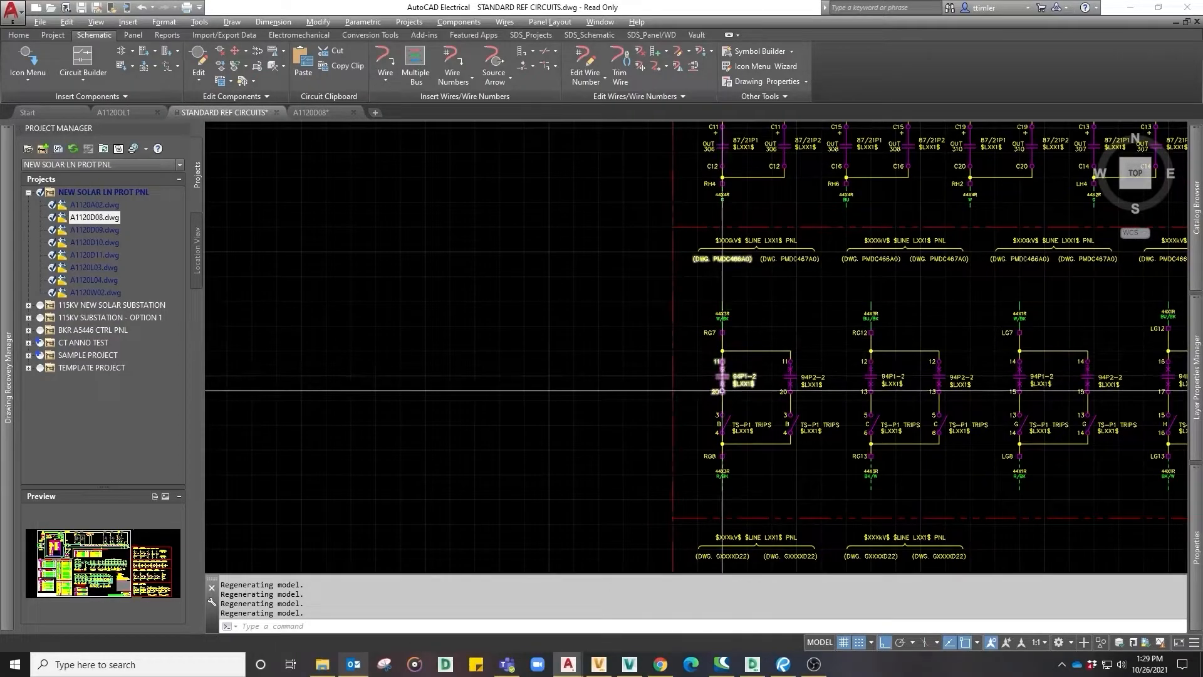
pyautogui.scroll(-6, 726, 350)
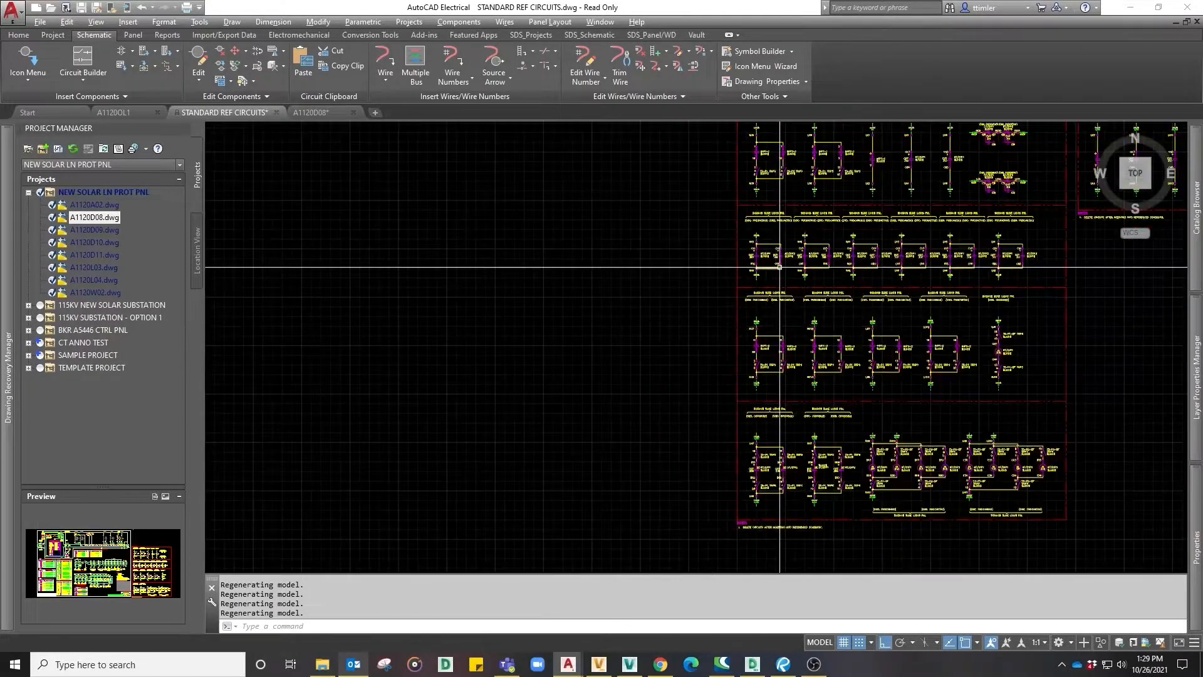
pyautogui.scroll(8, 708, 376)
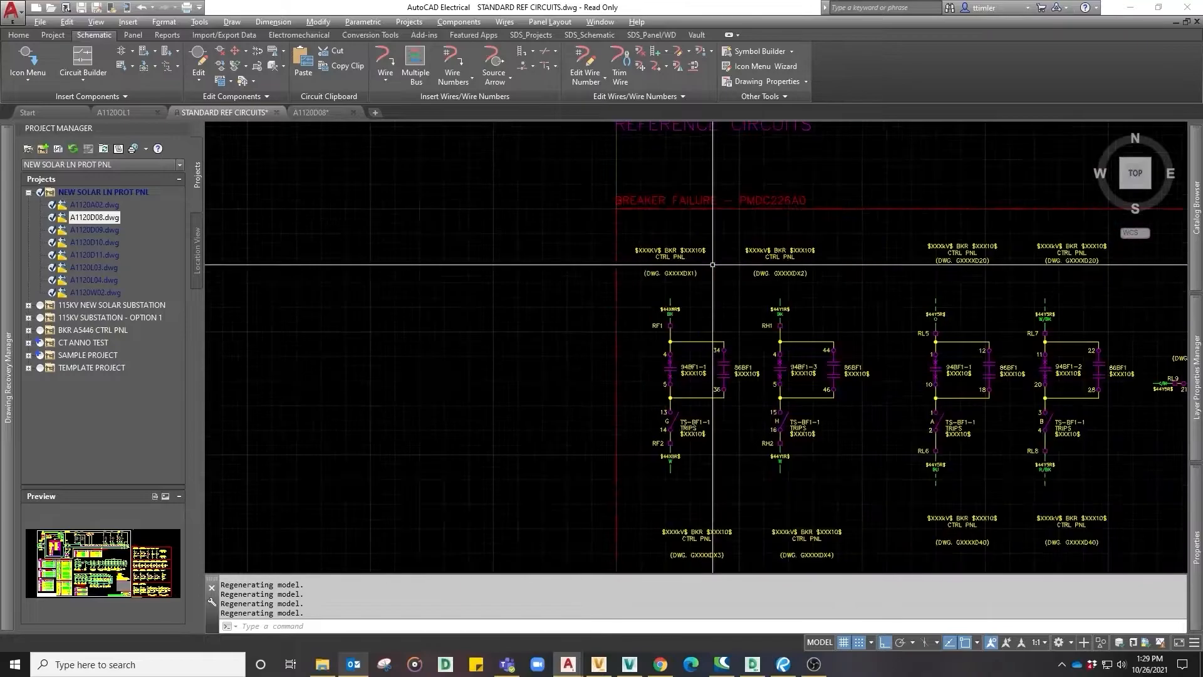
pyautogui.scroll(-3, 691, 436)
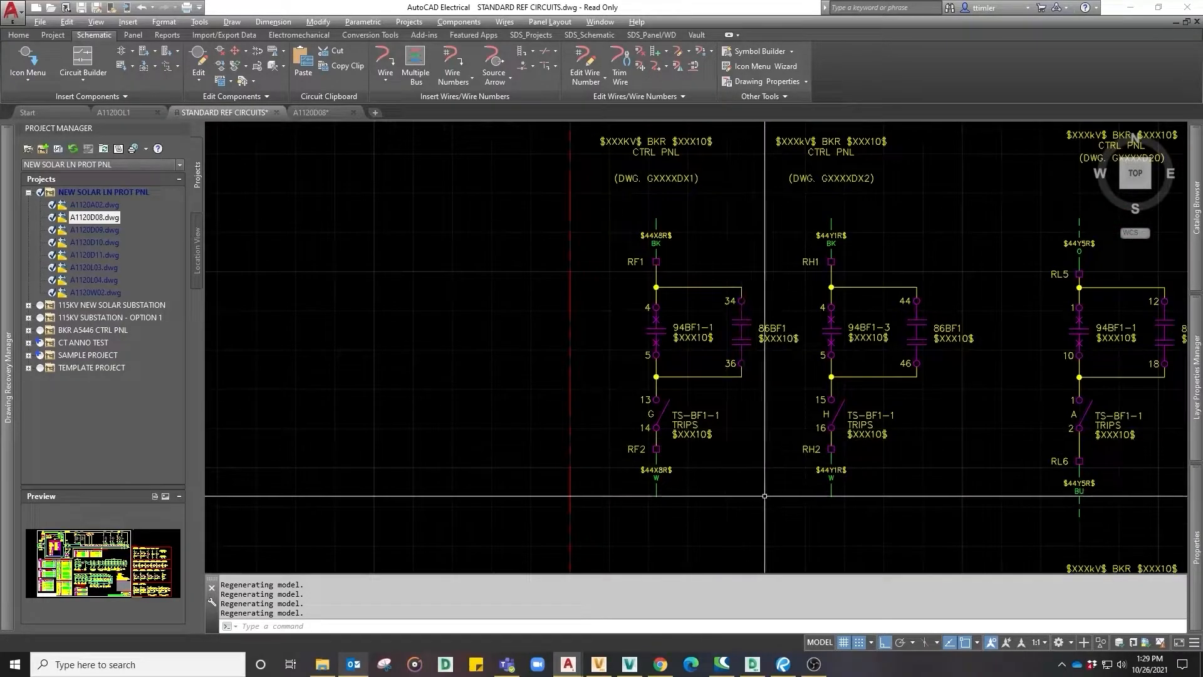
pyautogui.click(752, 459)
pyautogui.click(671, 316)
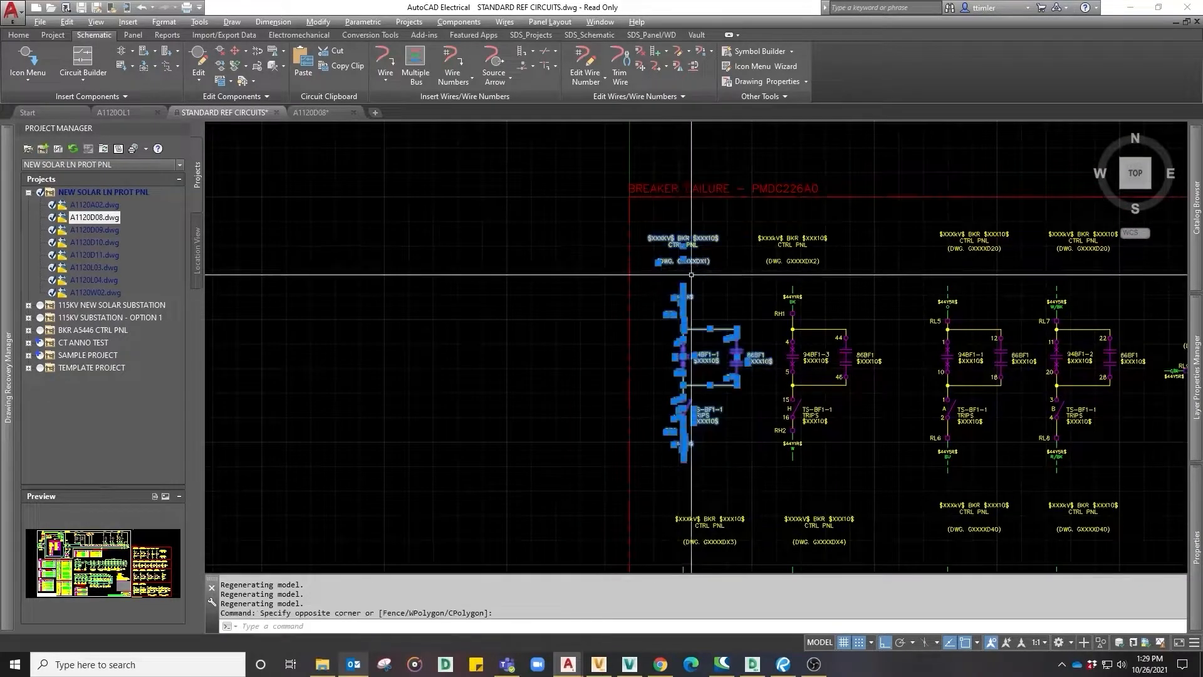
pyautogui.scroll(3, 716, 335)
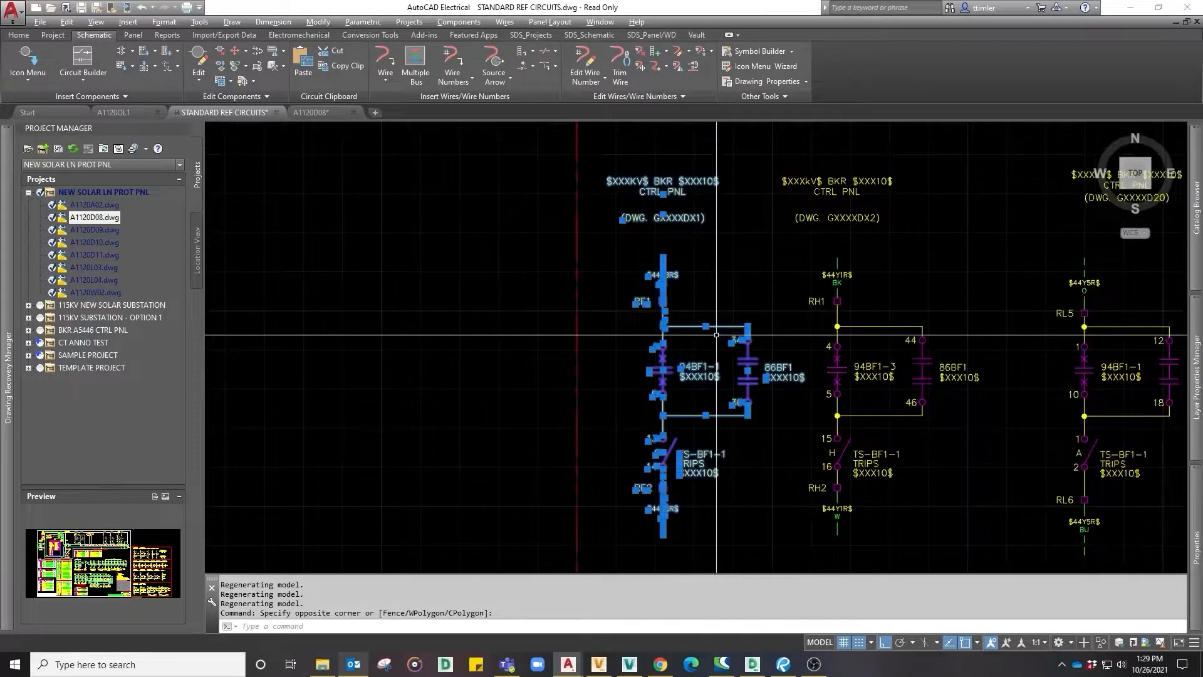
pyautogui.rightClick(720, 294)
pyautogui.moveTo(776, 337)
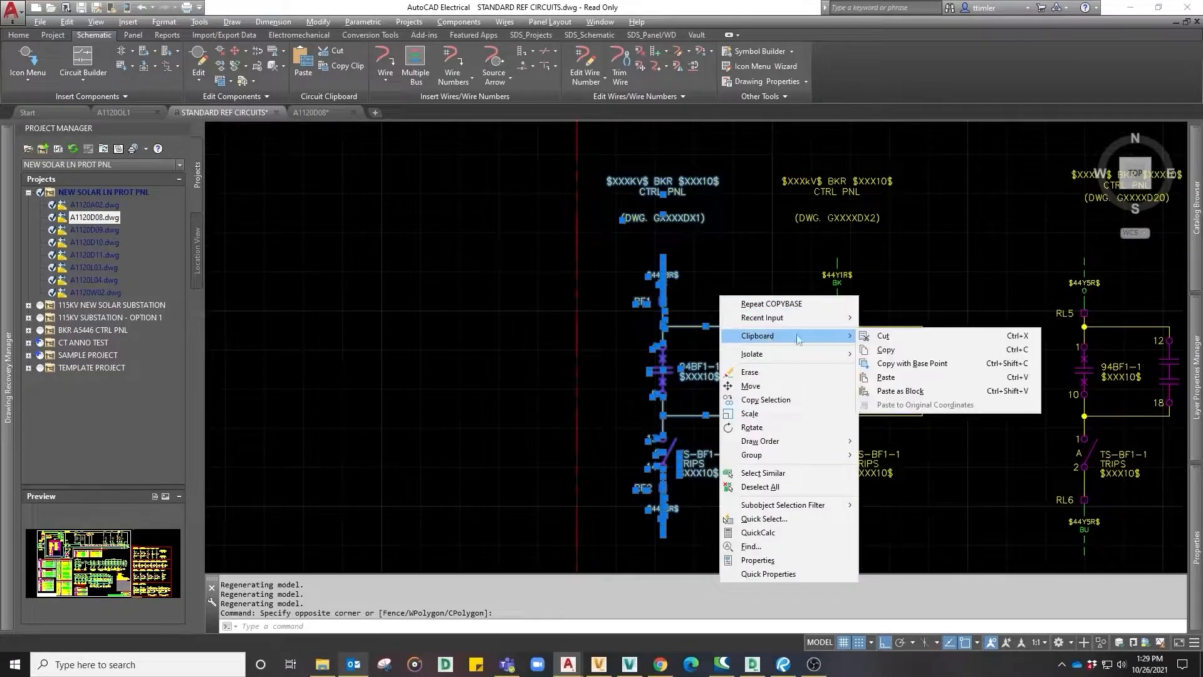
pyautogui.click(912, 363)
pyautogui.scroll(5, 673, 254)
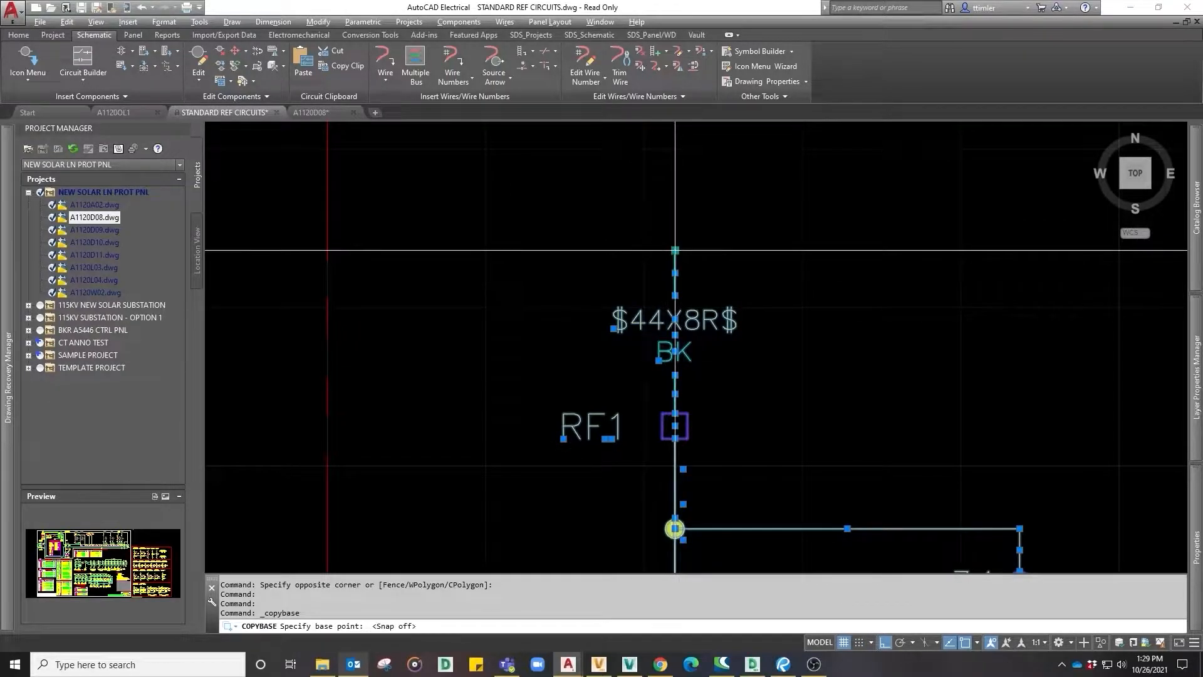
pyautogui.press('F9')
pyautogui.press('Escape')
# Step: Return to A1120D08 and unlock the DEFPOINTS layer
pyautogui.click(311, 112)
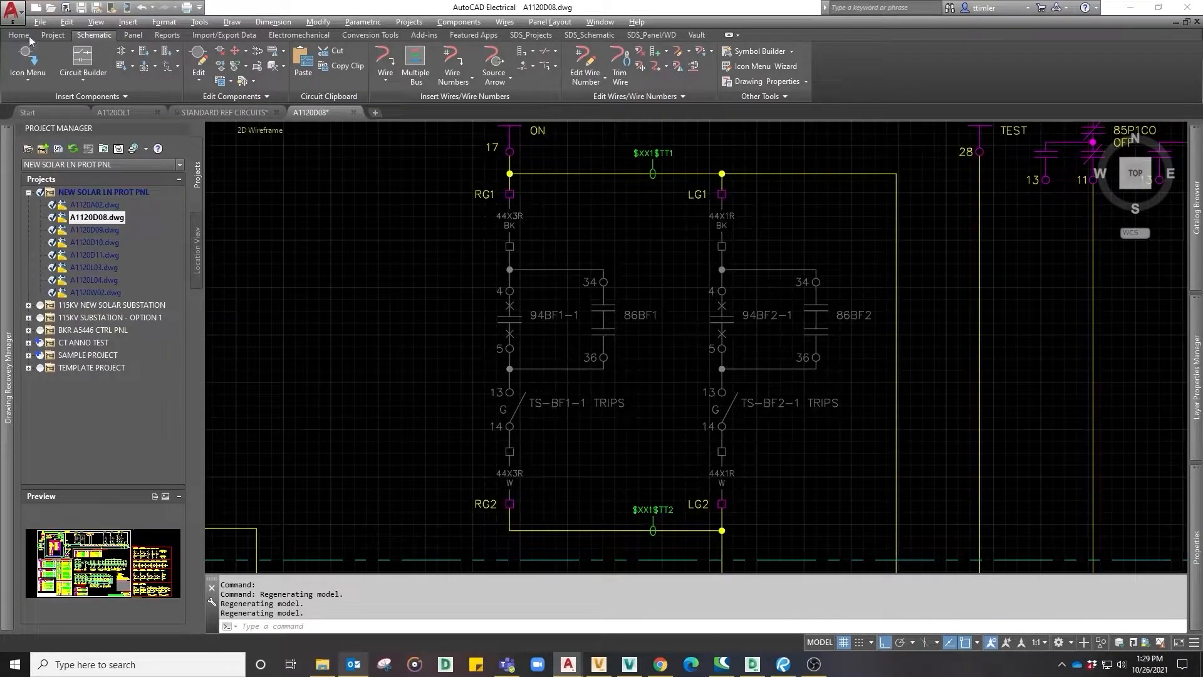
pyautogui.click(540, 50)
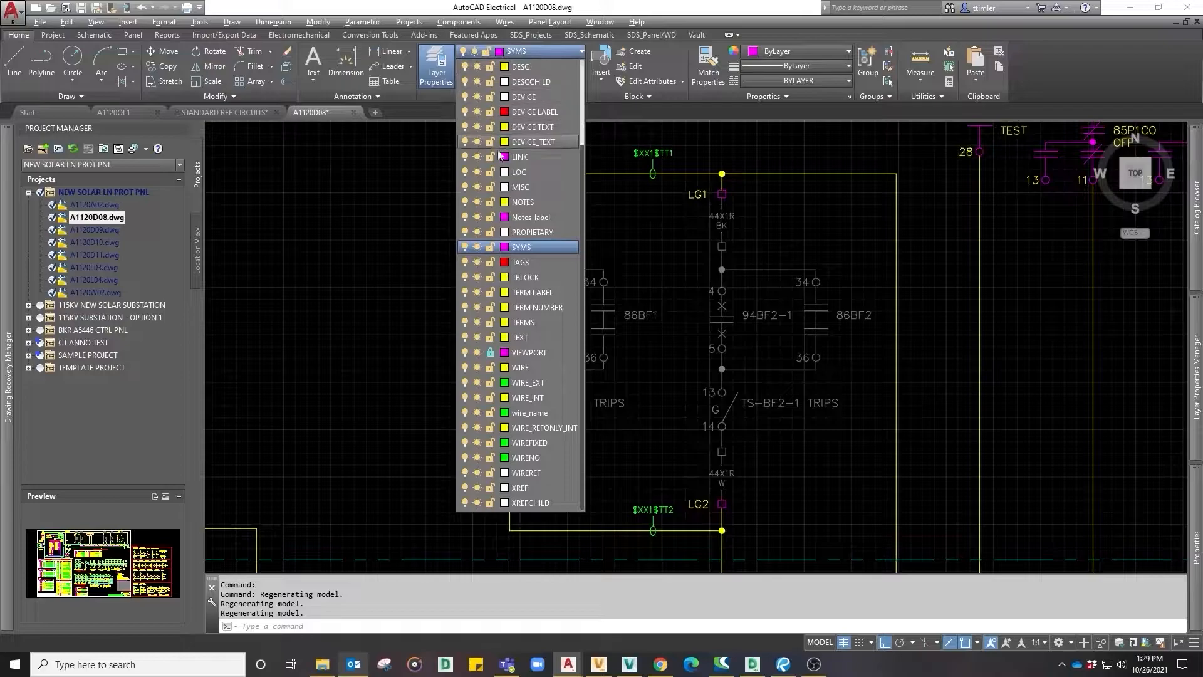
pyautogui.click(490, 156)
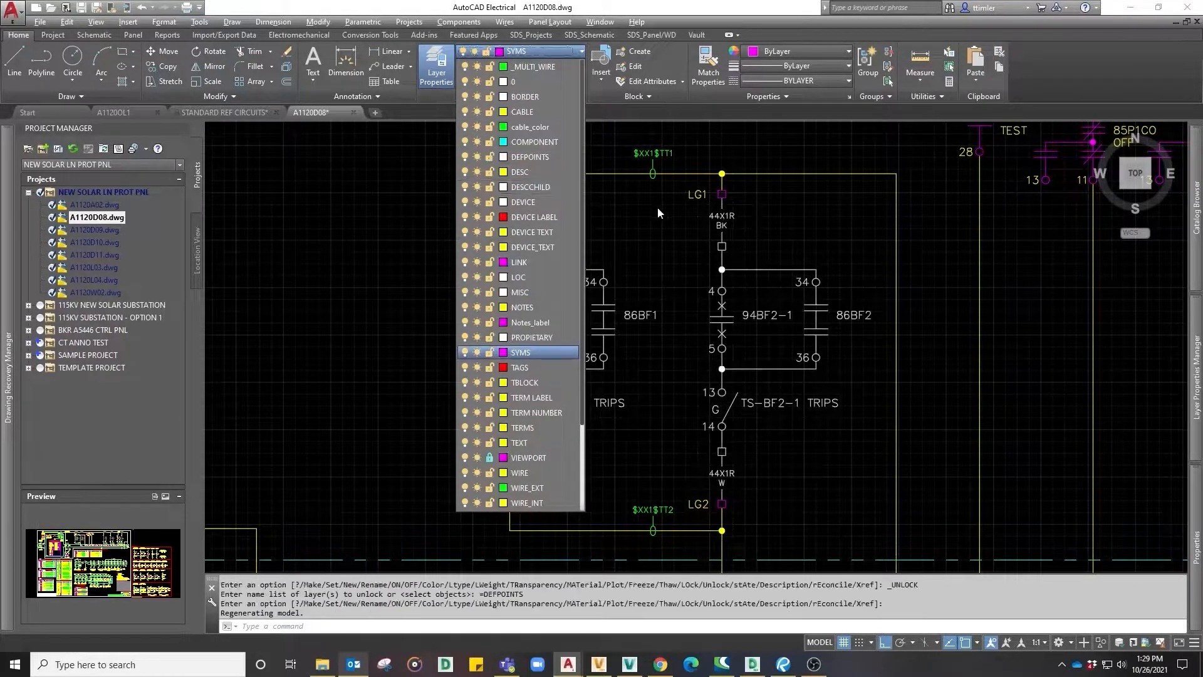
# Step: Erase the grey 94BF1-1 placeholder circuit between terminals RG1 and RG2
pyautogui.click(656, 492)
pyautogui.click(469, 217)
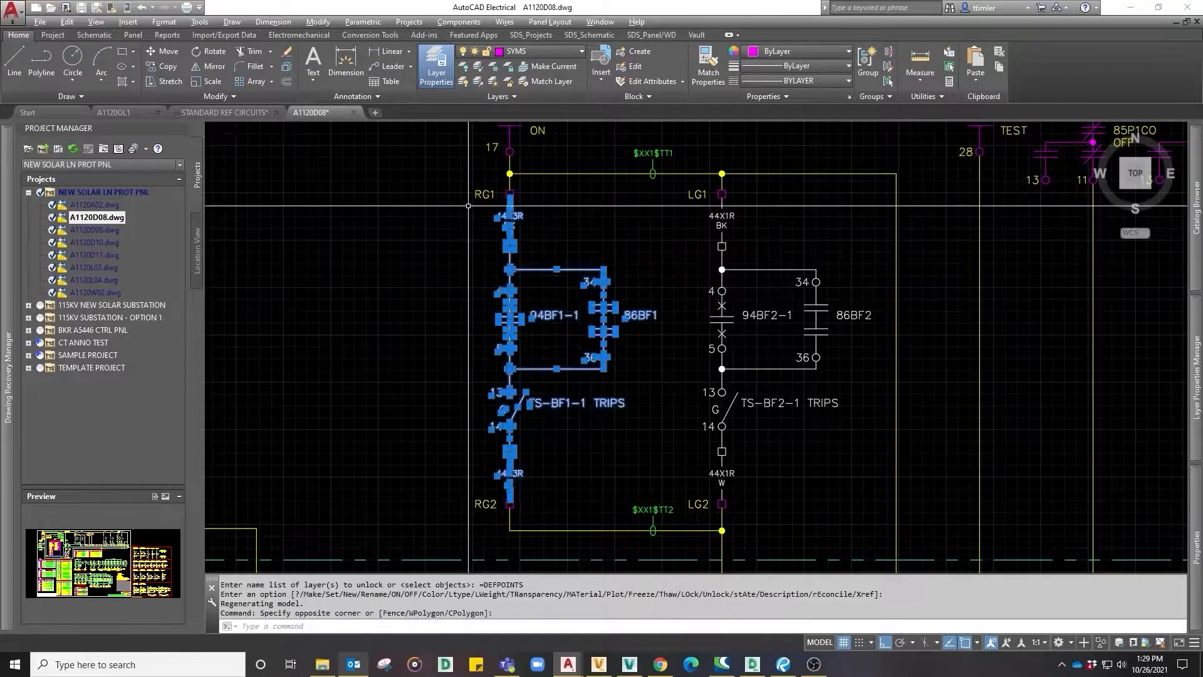
pyautogui.moveTo(592, 305)
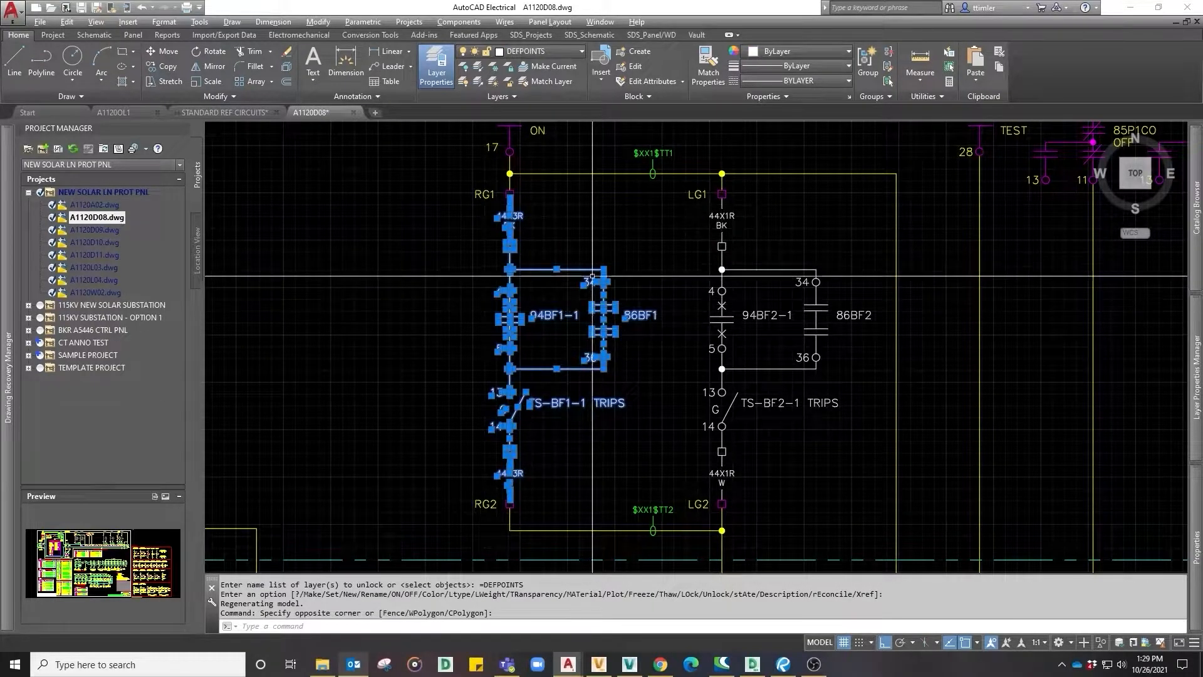
pyautogui.click(646, 199)
pyautogui.click(639, 188)
pyautogui.press('Delete')
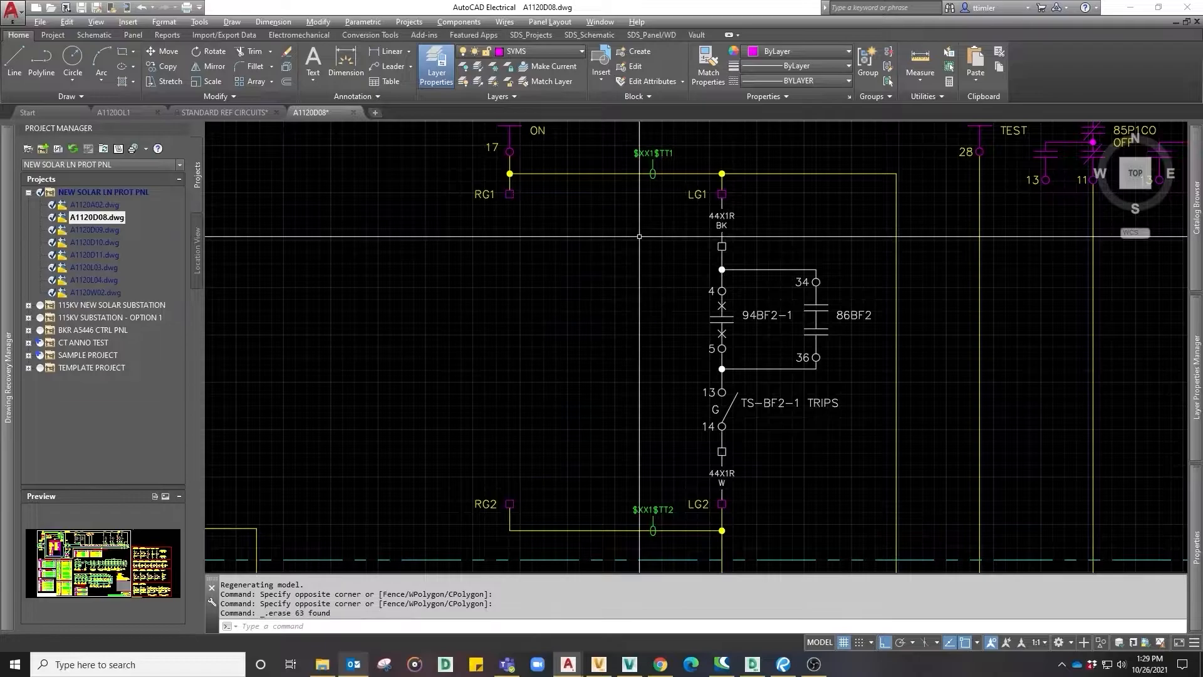
# Step: Paste the copied RF1–RF2 circuit onto the wire at terminal RG1 and erase the DTT1 SEND BKR XXX10 FAIL heading with its drawing reference
pyautogui.hotkey('ctrl', 'v')
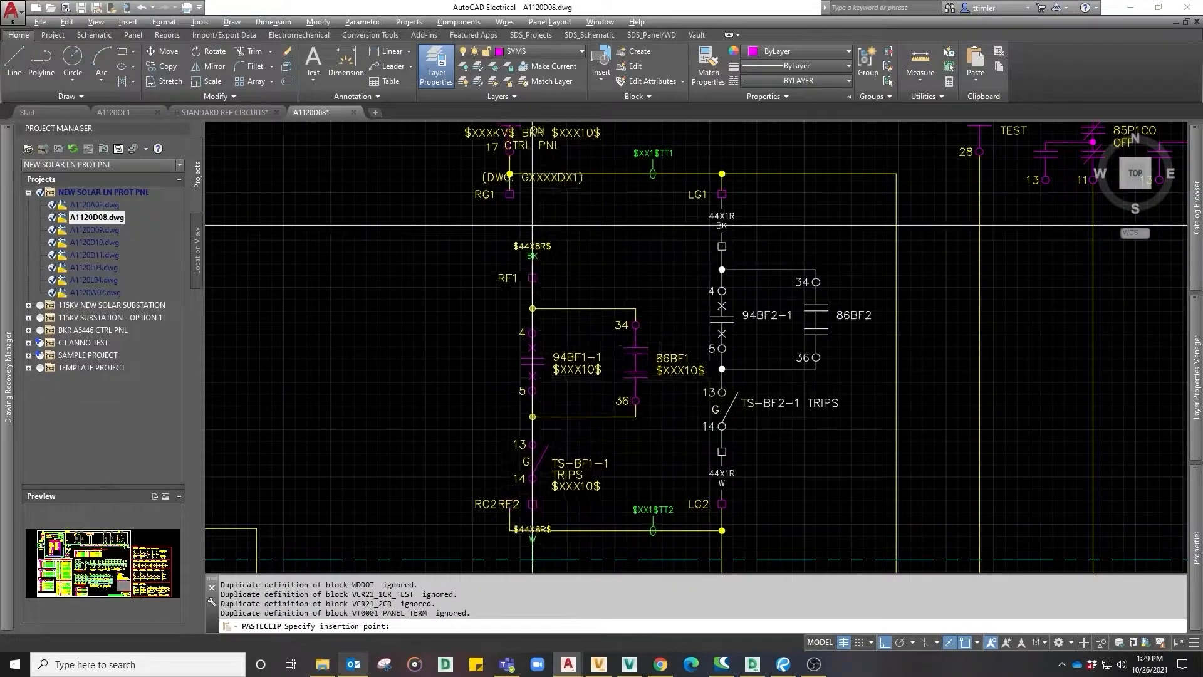
pyautogui.moveTo(533, 228); pyautogui.dragTo(570, 341, button='middle')
pyautogui.scroll(4, 541, 295)
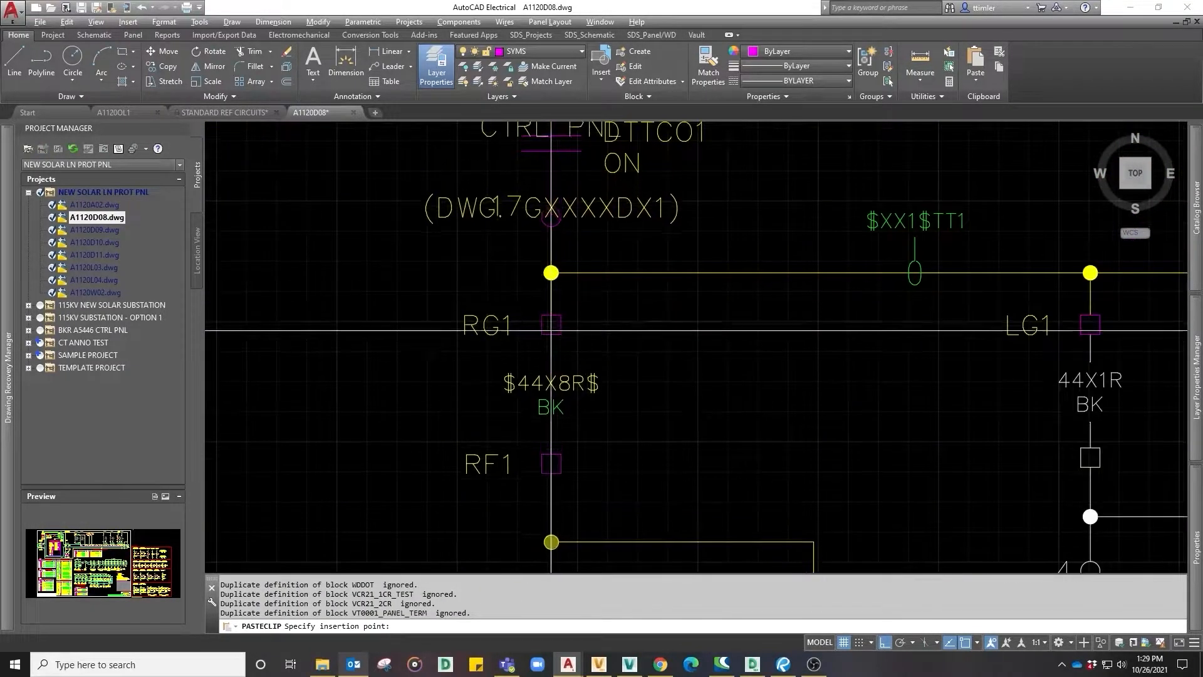
pyautogui.write('MID')
pyautogui.press('space')
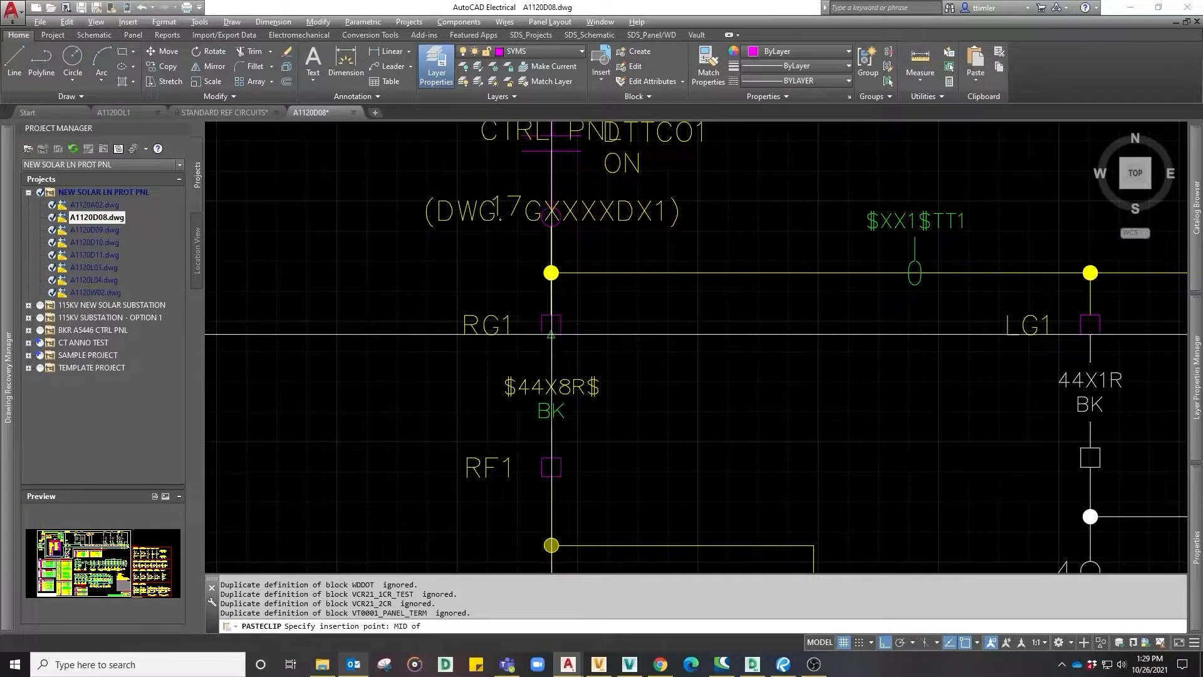
pyautogui.click(551, 333)
pyautogui.scroll(-5, 594, 458)
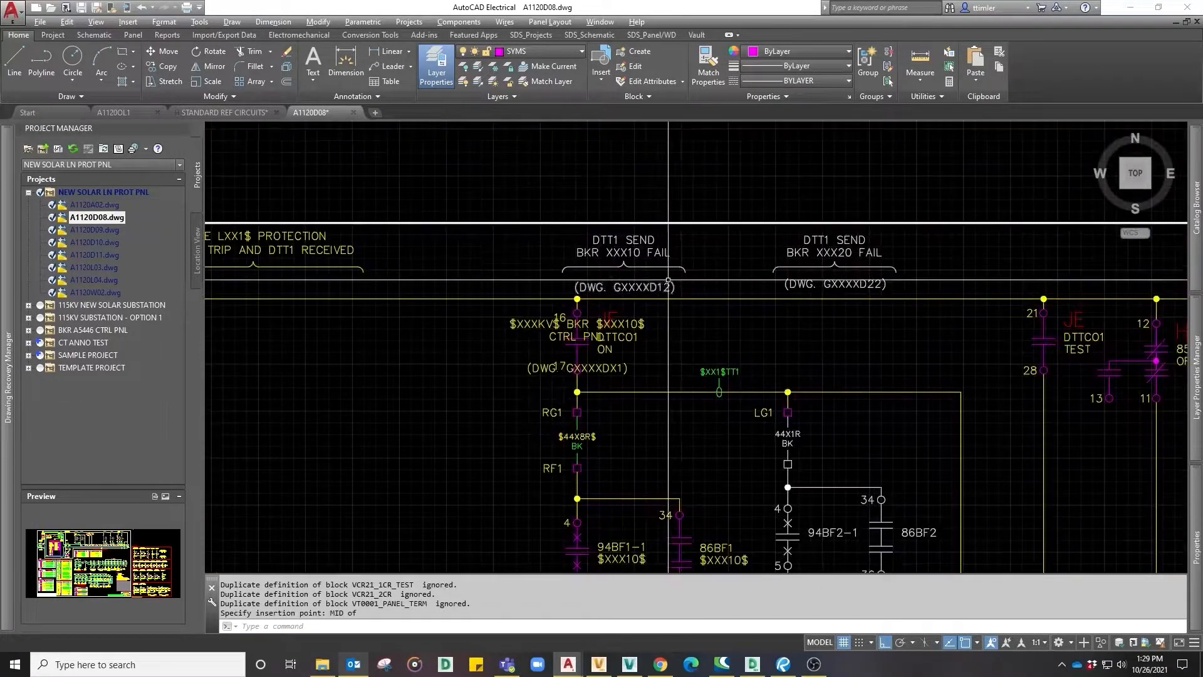
pyautogui.moveTo(690, 287); pyautogui.dragTo(645, 251)
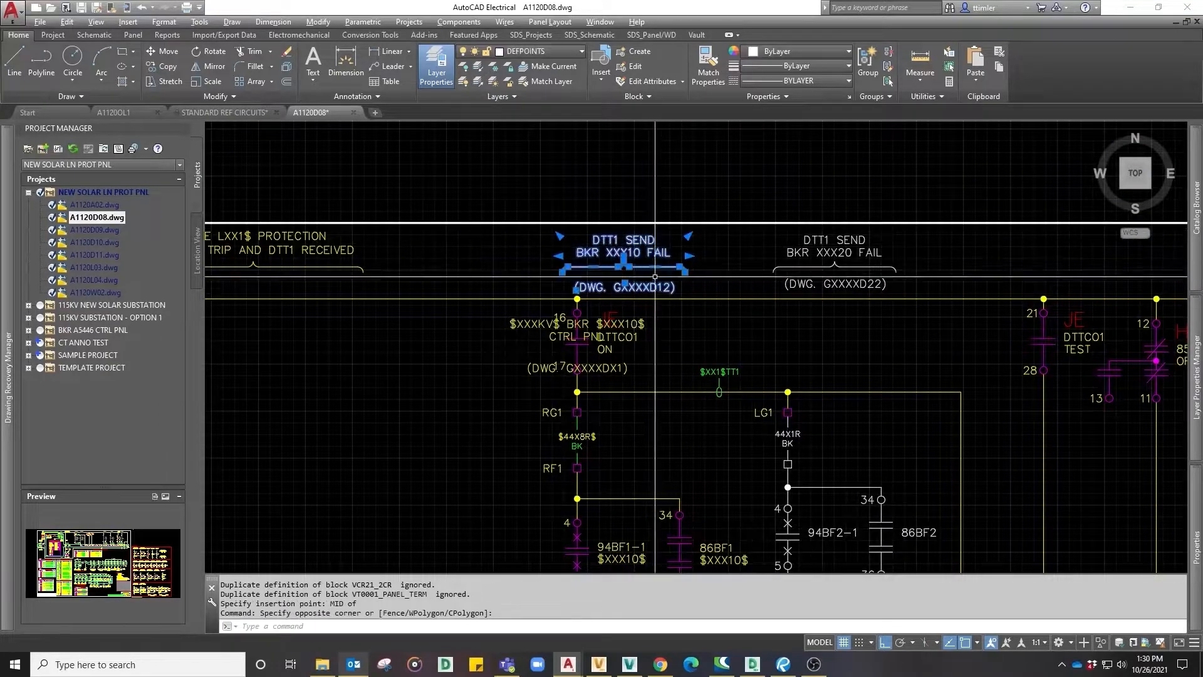
pyautogui.press('Delete')
pyautogui.rightClick(636, 321)
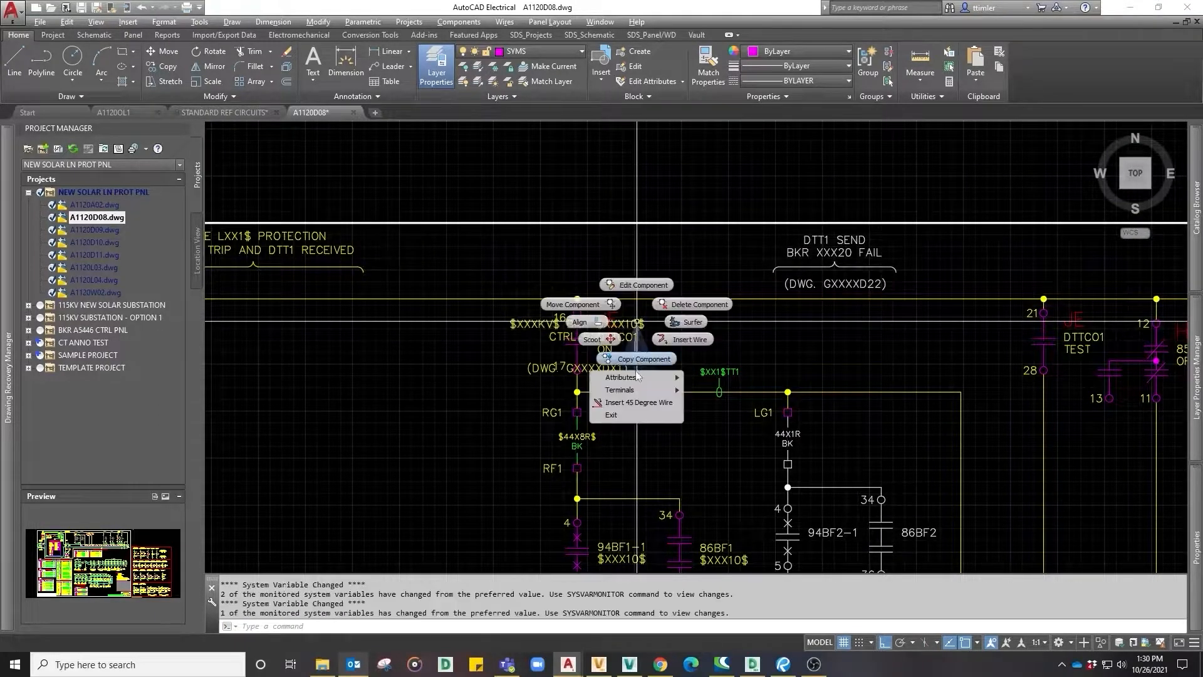
pyautogui.moveTo(634, 379)
pyautogui.click(721, 389)
pyautogui.scroll(5, 544, 314)
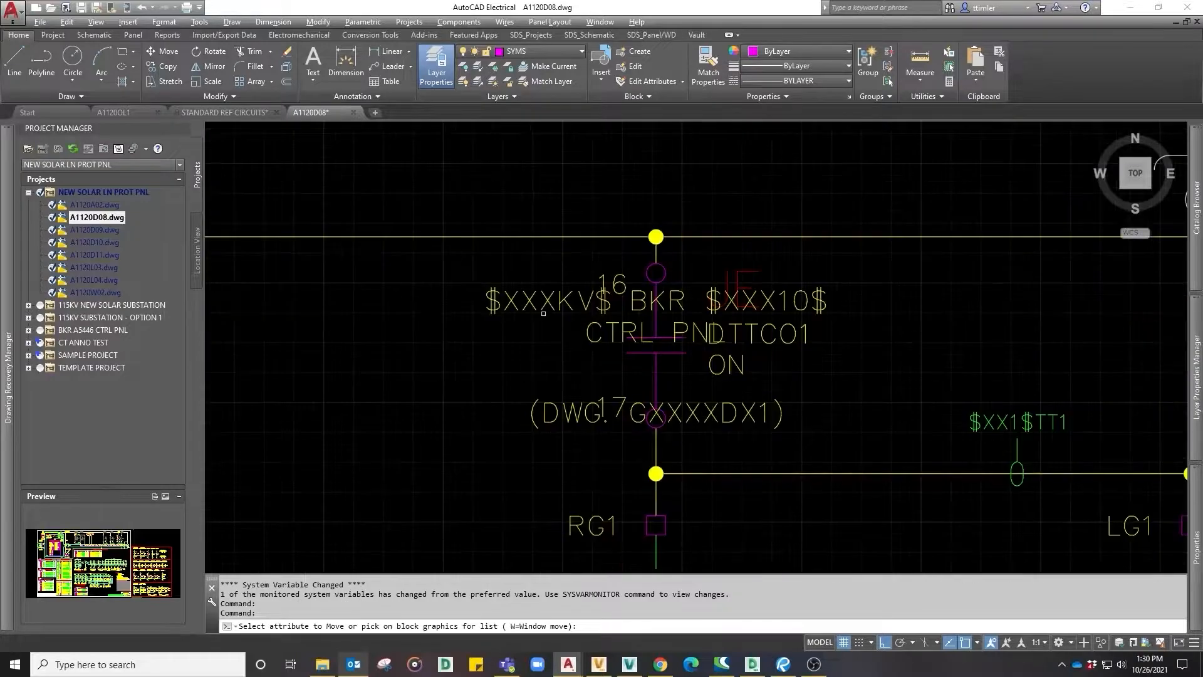
pyautogui.click(541, 299)
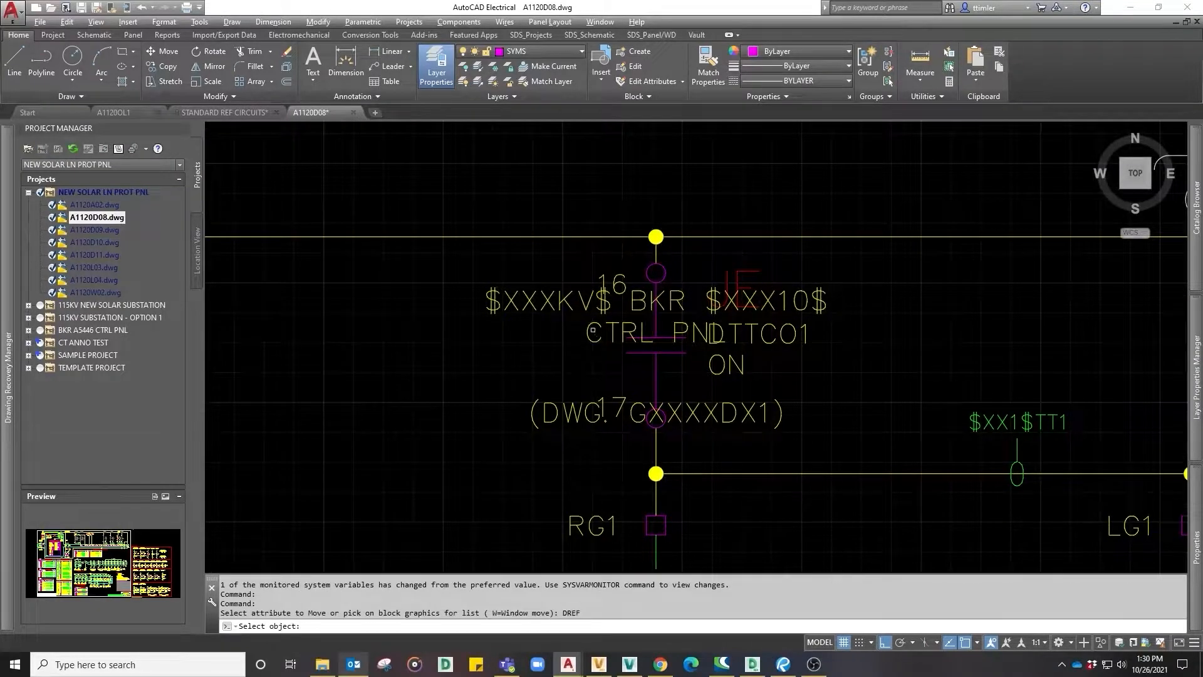
pyautogui.click(589, 326)
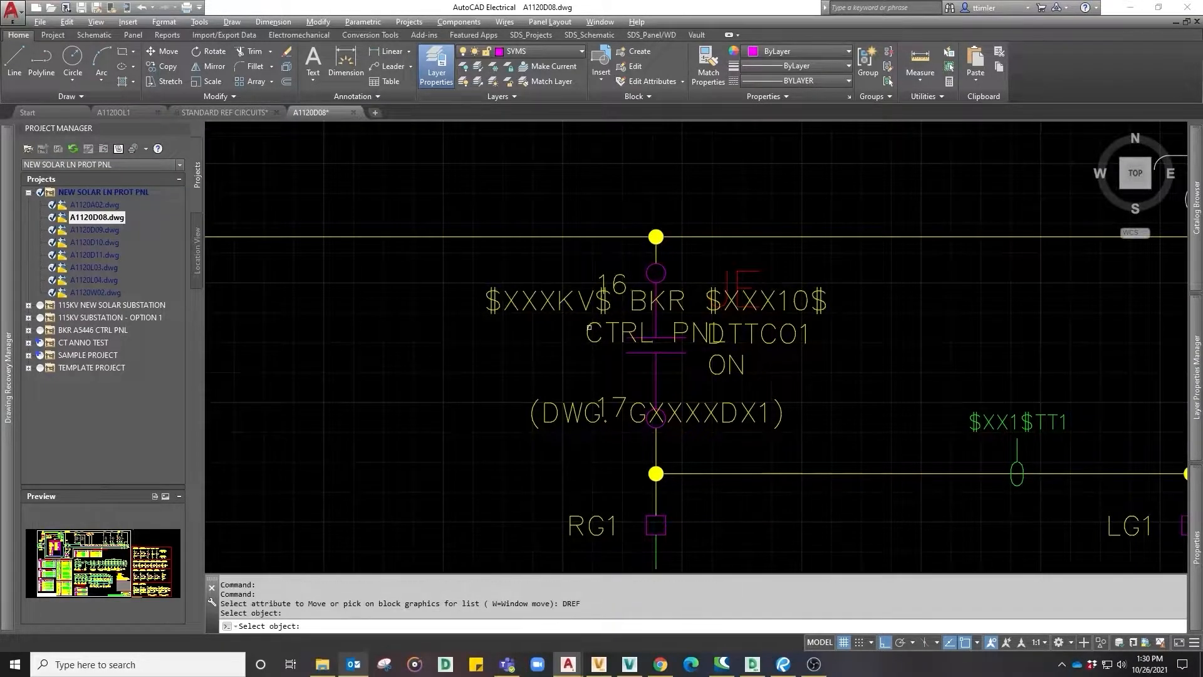
# Step: Move the $XXXKV$ BKR $XXX10$ CTRL PNL and (DWG. GXXXXDX1) attributes above the bus, where the erased heading stood
pyautogui.rightClick(566, 300)
pyautogui.moveTo(575, 357)
pyautogui.click(634, 373)
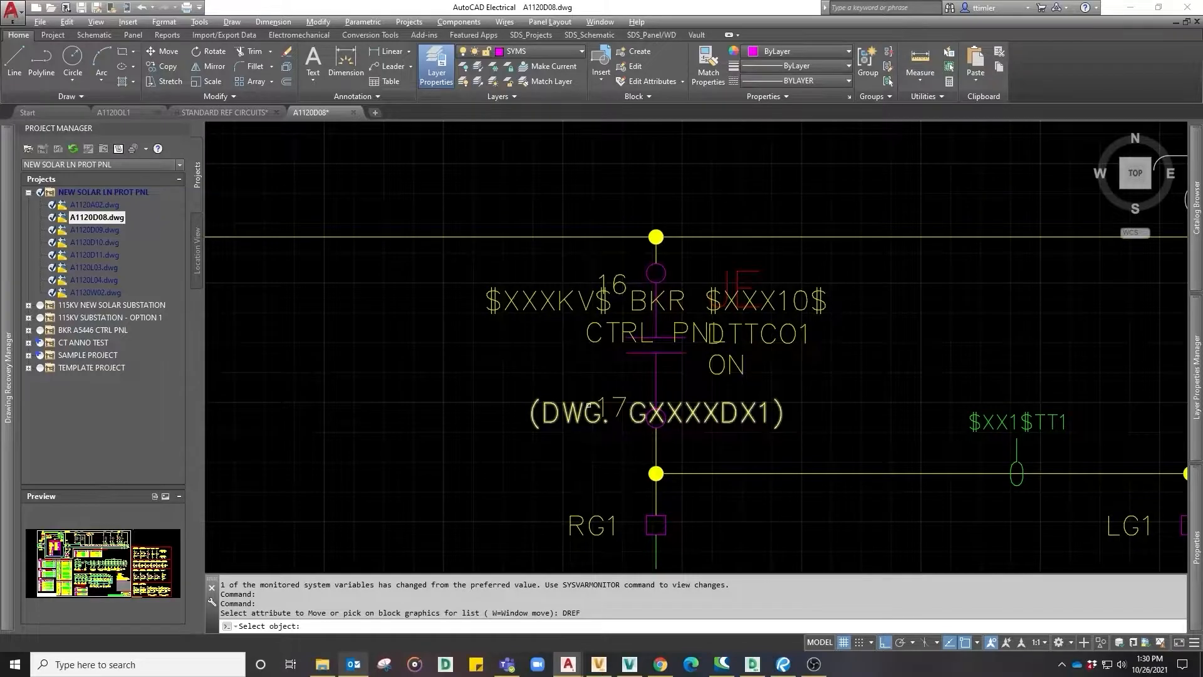
pyautogui.click(590, 404)
pyautogui.press('Return')
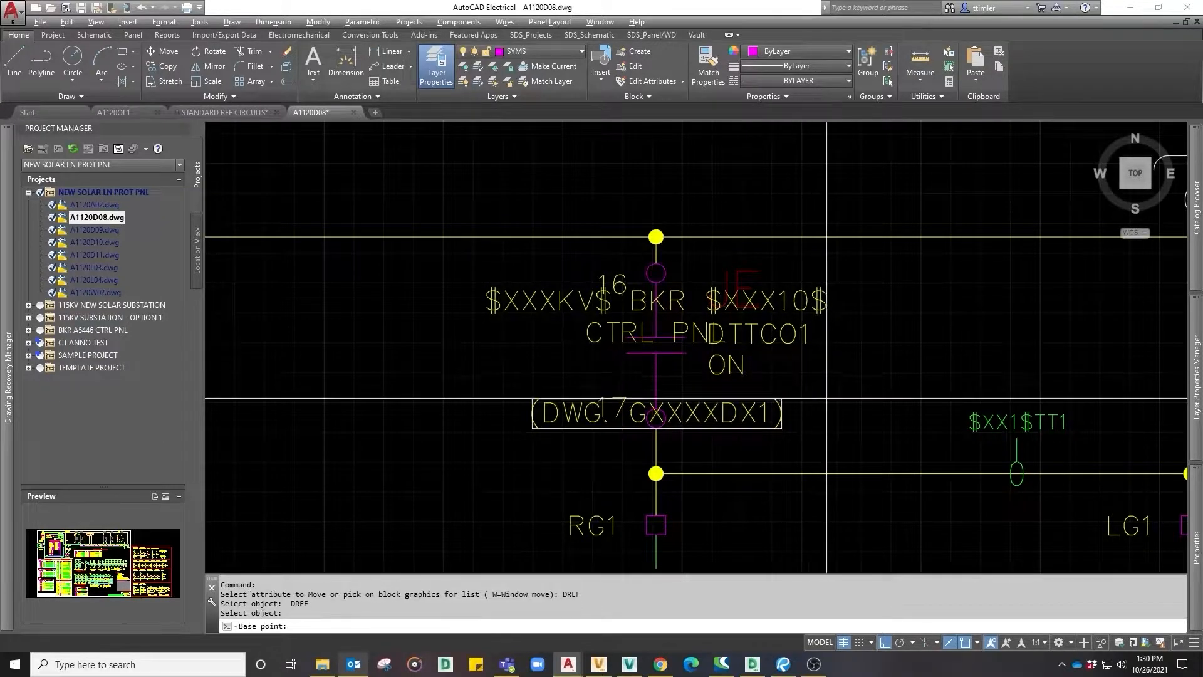
pyautogui.write('to')
pyautogui.scroll(-4, 832, 401)
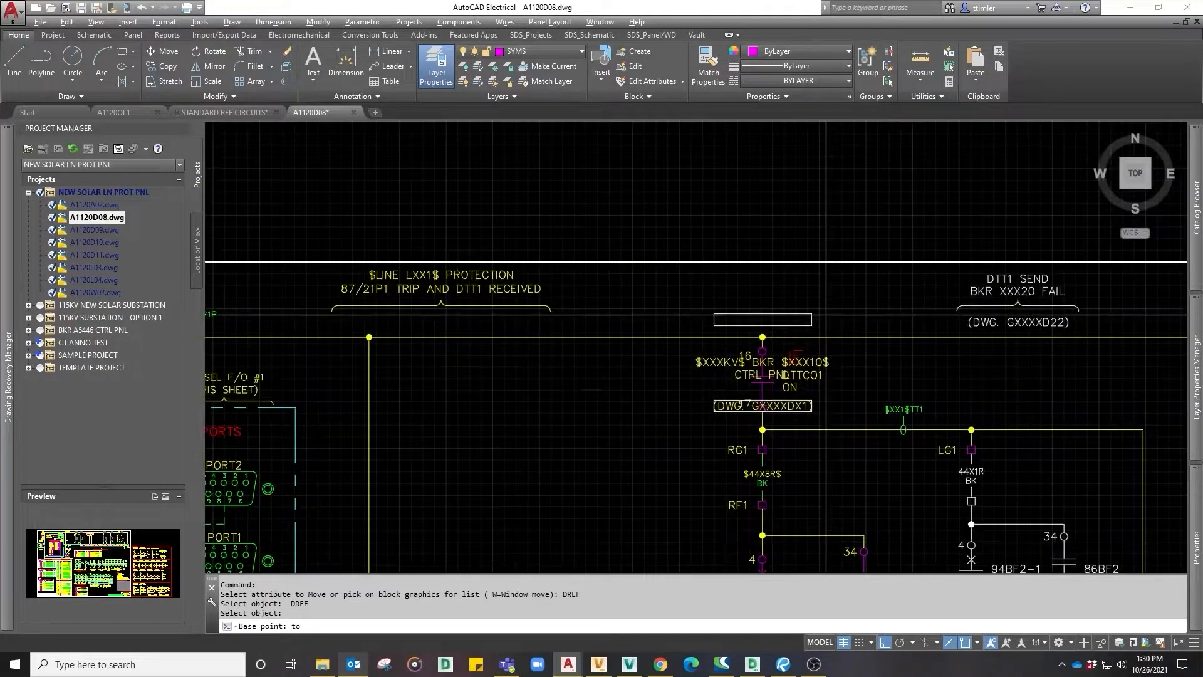
pyautogui.click(827, 316)
pyautogui.moveTo(865, 396); pyautogui.dragTo(816, 379, button='middle')
pyautogui.press('Return')
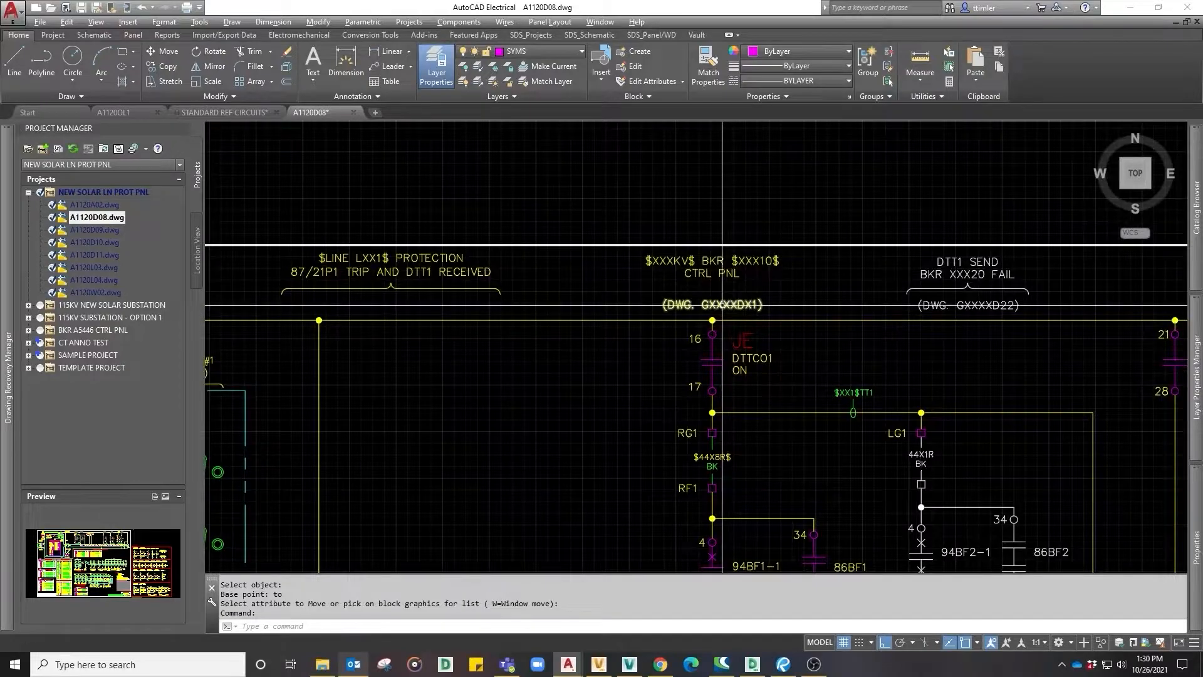
# Step: Scoot the $44X8R$ W cable marker up between RF2 and RG2, and scoot terminal RG2 down below it
pyautogui.scroll(-2, 721, 305)
pyautogui.scroll(3, 694, 228)
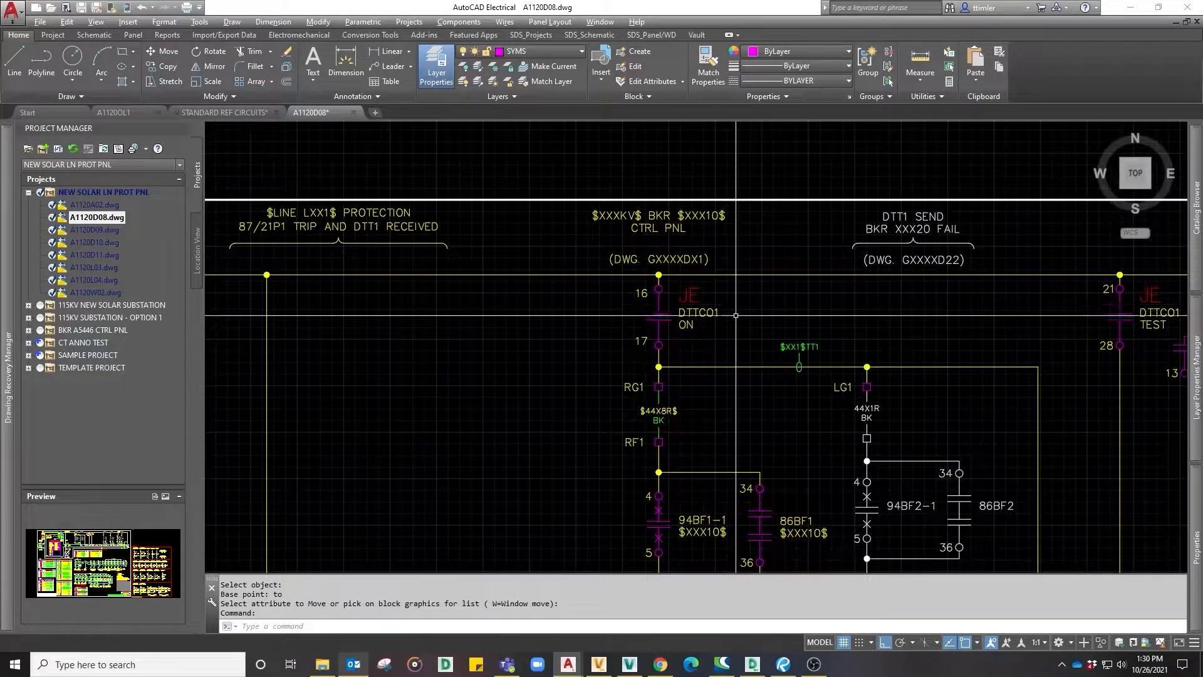
pyautogui.scroll(-2, 735, 310)
pyautogui.scroll(2, 681, 478)
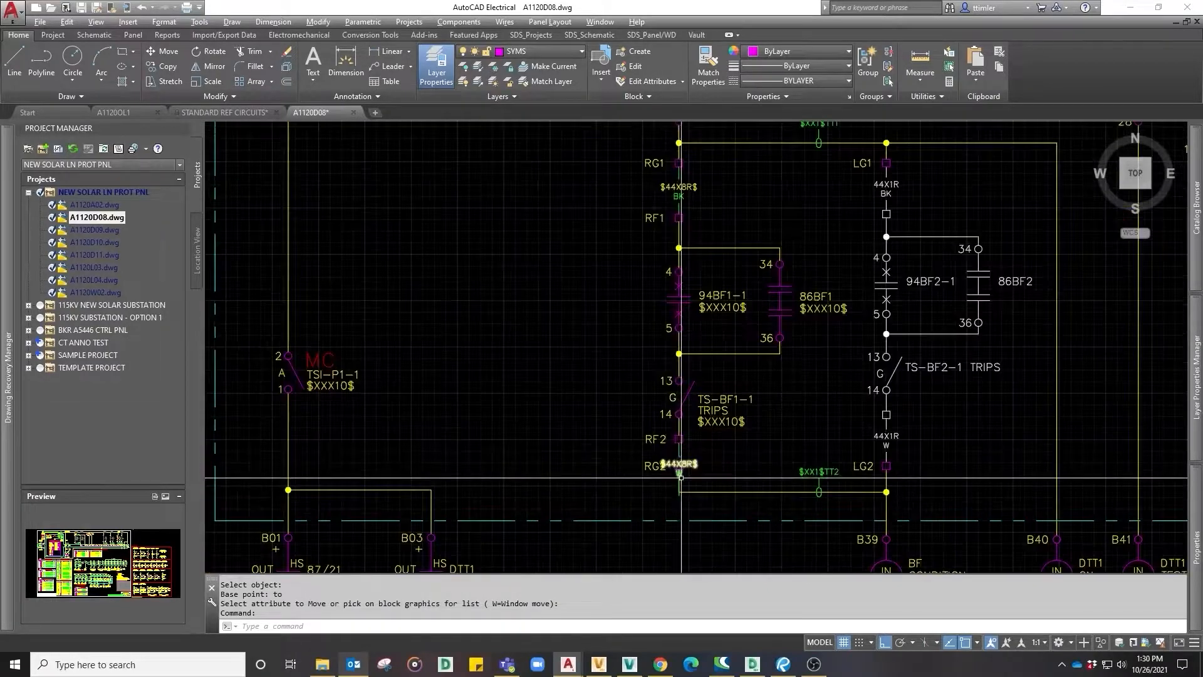
pyautogui.scroll(2, 681, 478)
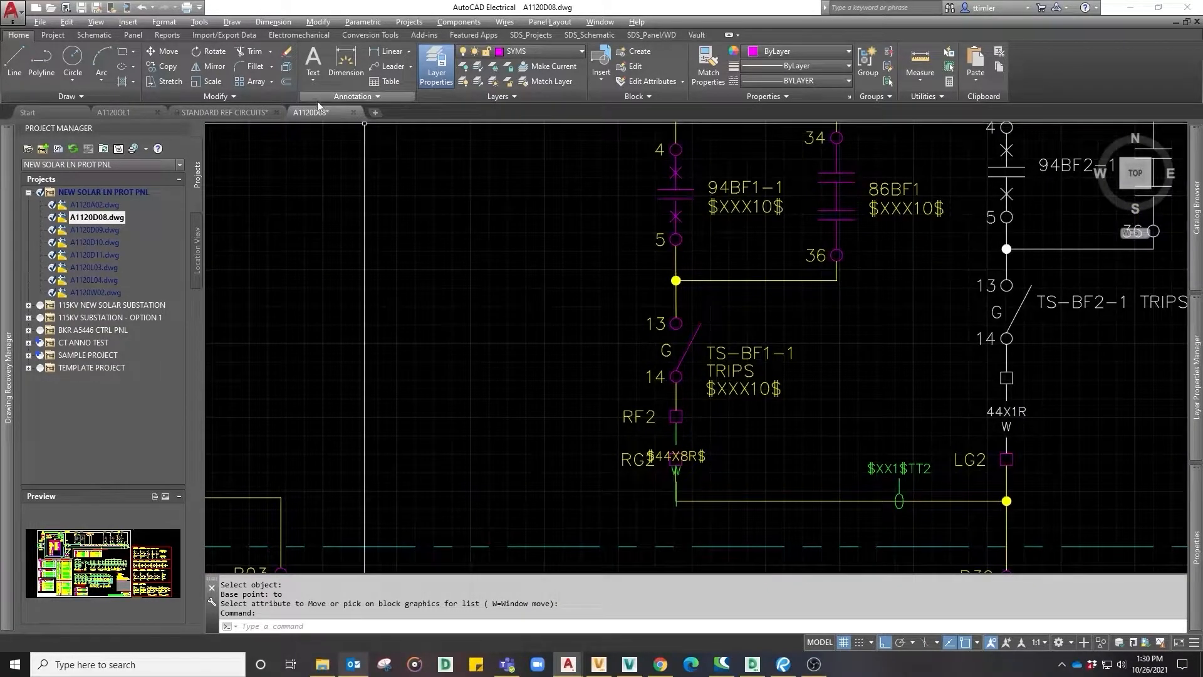
pyautogui.click(94, 35)
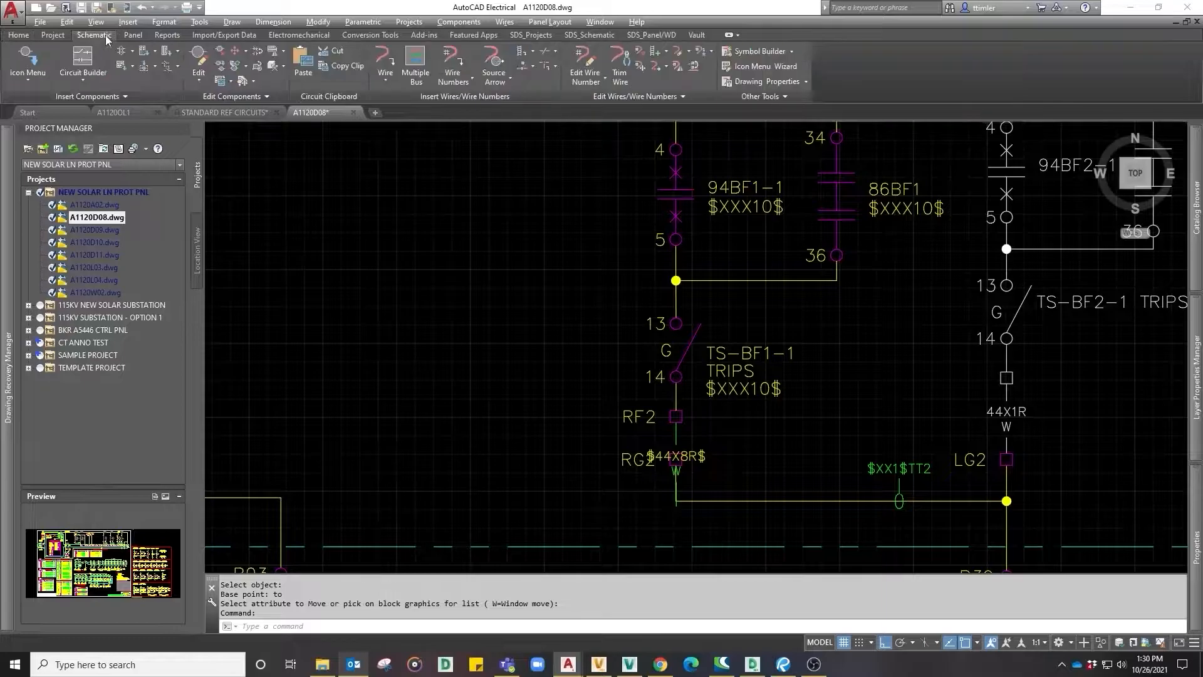
pyautogui.click(235, 52)
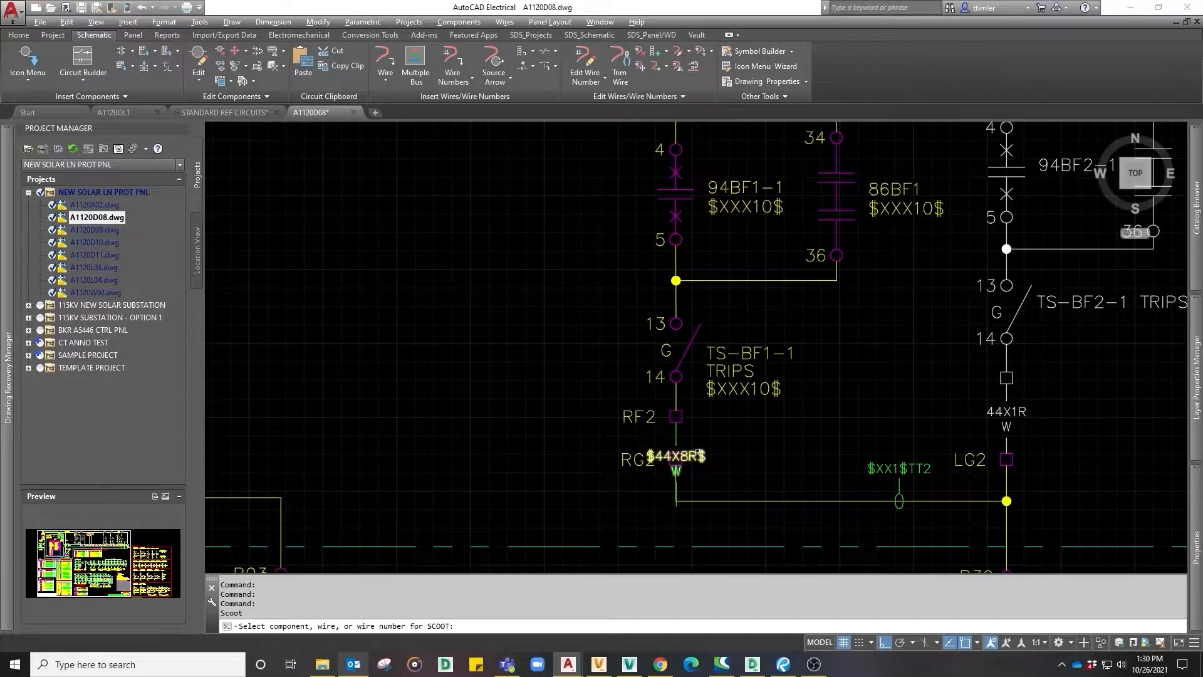
pyautogui.click(676, 440)
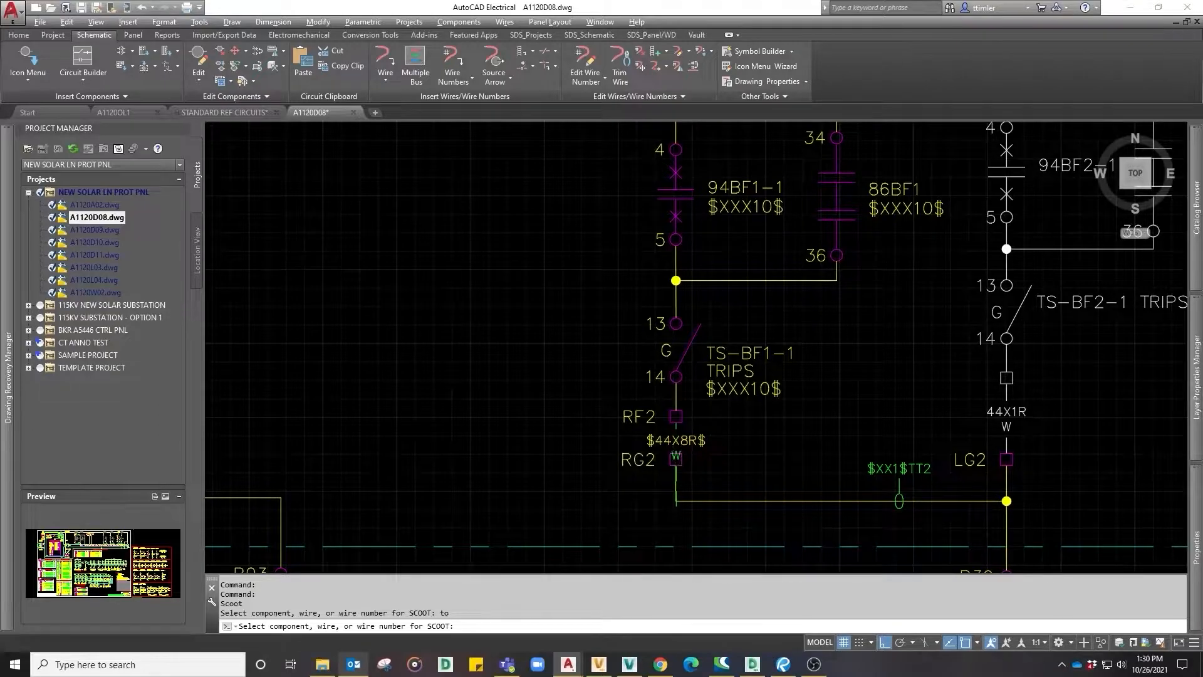
pyautogui.click(676, 477)
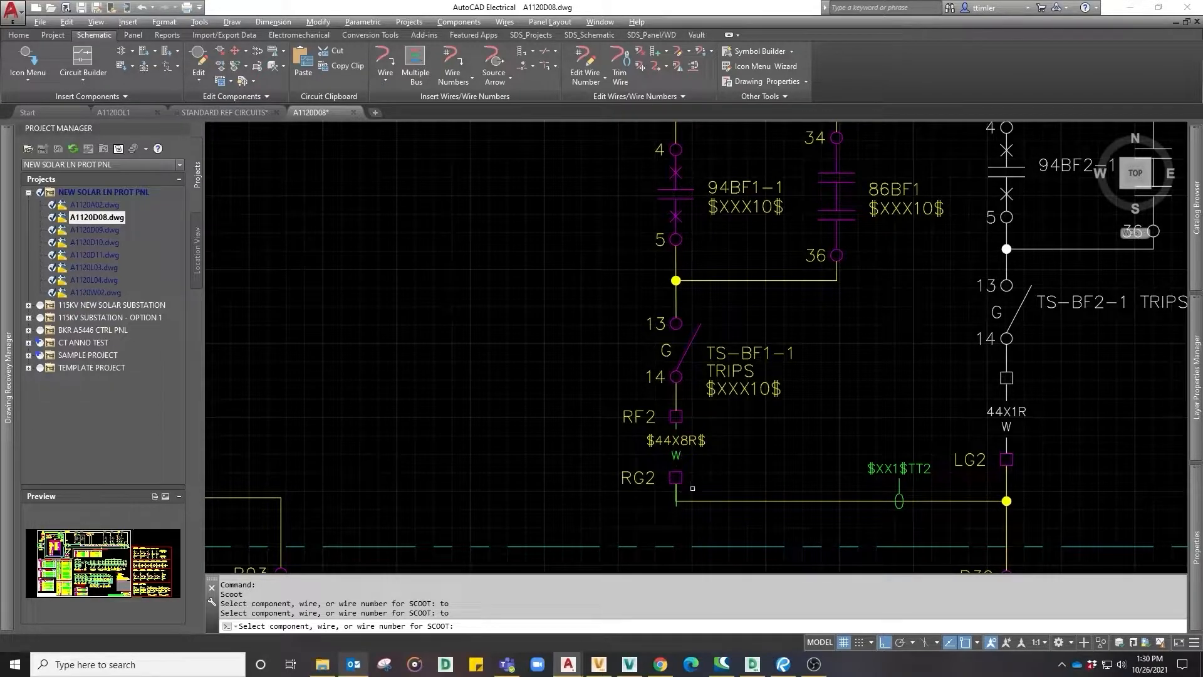
pyautogui.scroll(4, 691, 500)
pyautogui.press('Escape')
# Step: Stretch the green wire stub below RG2 so it runs between the W cable marker and terminal RG2
pyautogui.click(665, 515)
pyautogui.click(649, 509)
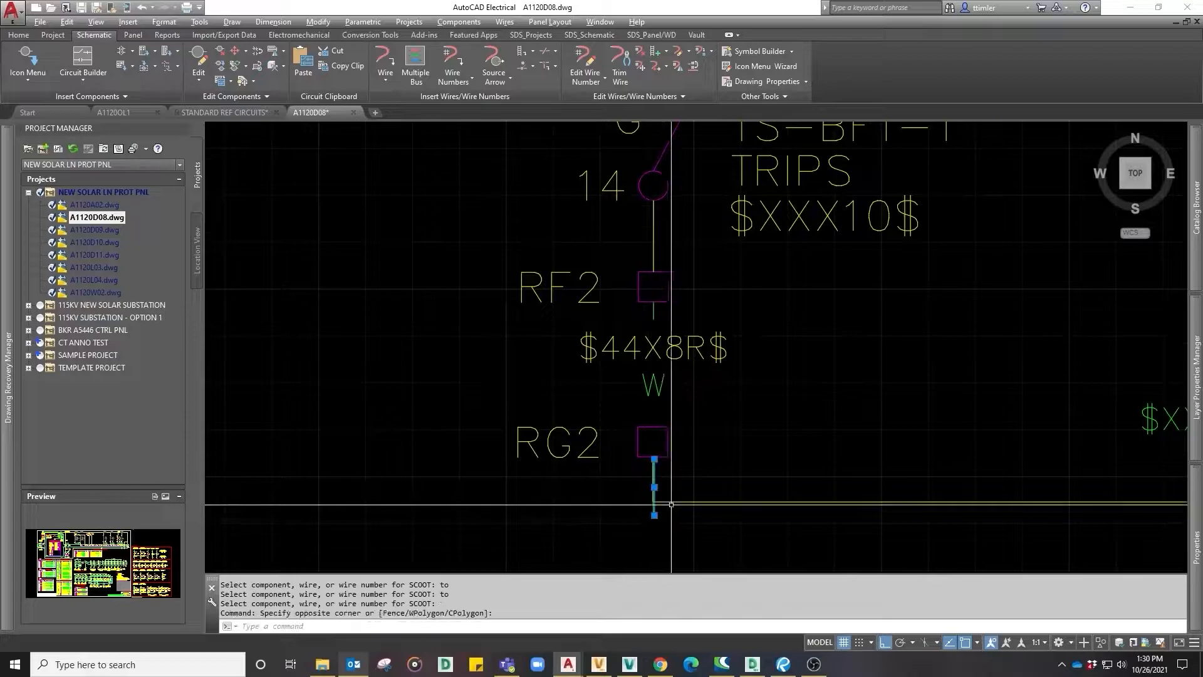
pyautogui.click(655, 515)
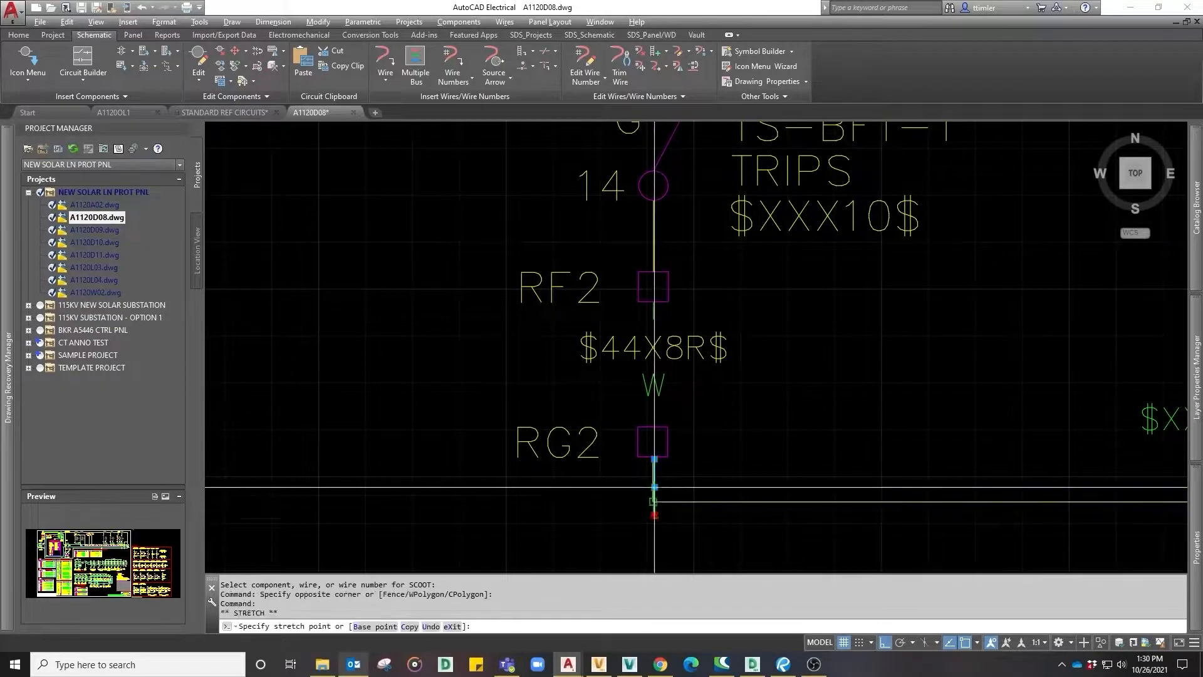
pyautogui.click(654, 412)
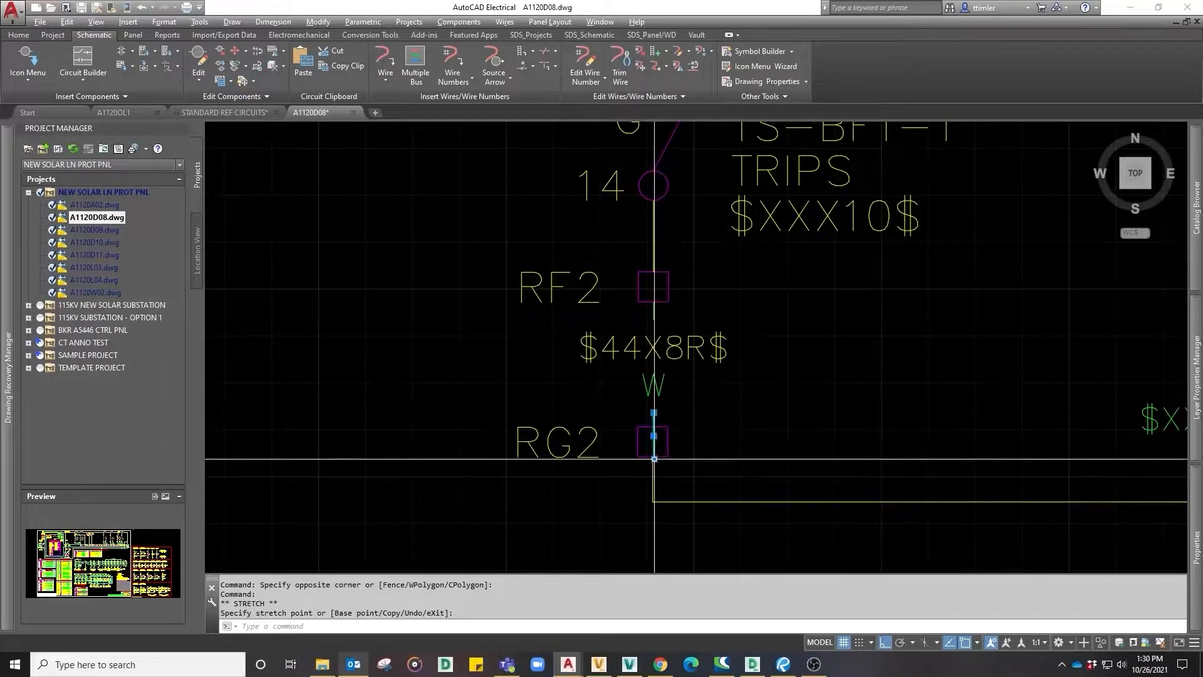
pyautogui.click(654, 458)
pyautogui.write('MID')
pyautogui.press('Return')
pyautogui.press('Escape')
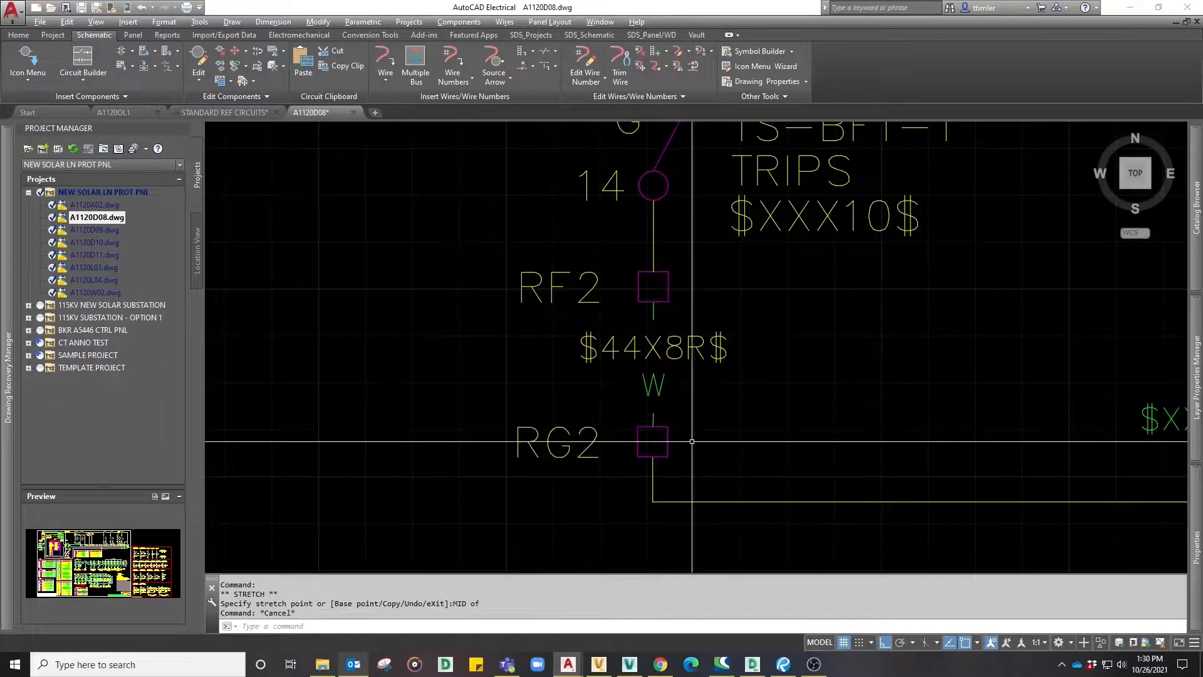
# Step: Scoot terminal RG2 slightly down its wire and save drawing A1120D08
pyautogui.click(236, 53)
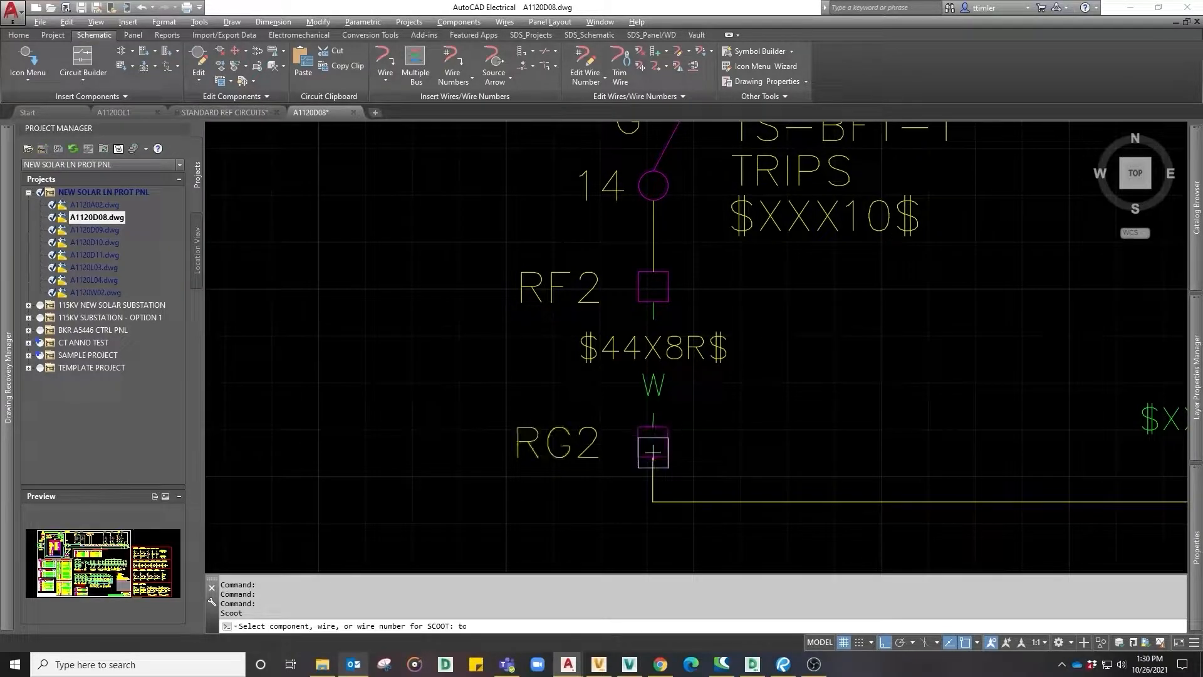
pyautogui.scroll(-3, 664, 435)
pyautogui.press('Return')
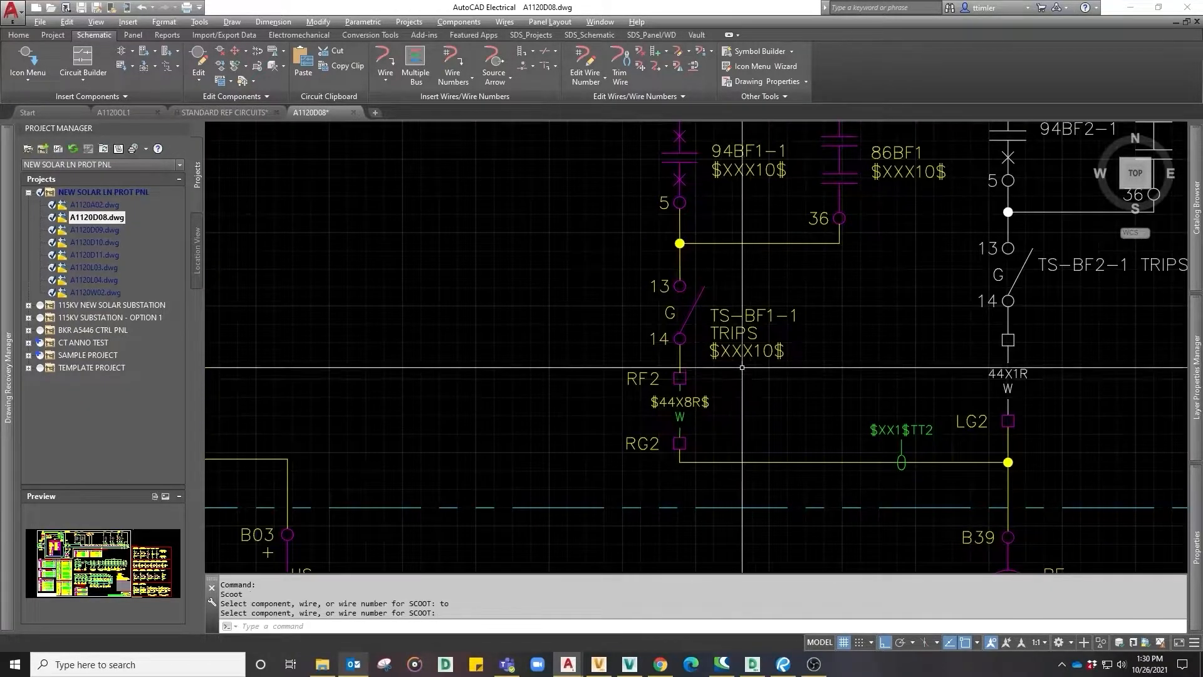
pyautogui.scroll(-2, 726, 376)
pyautogui.moveTo(727, 380); pyautogui.dragTo(665, 390, button='middle')
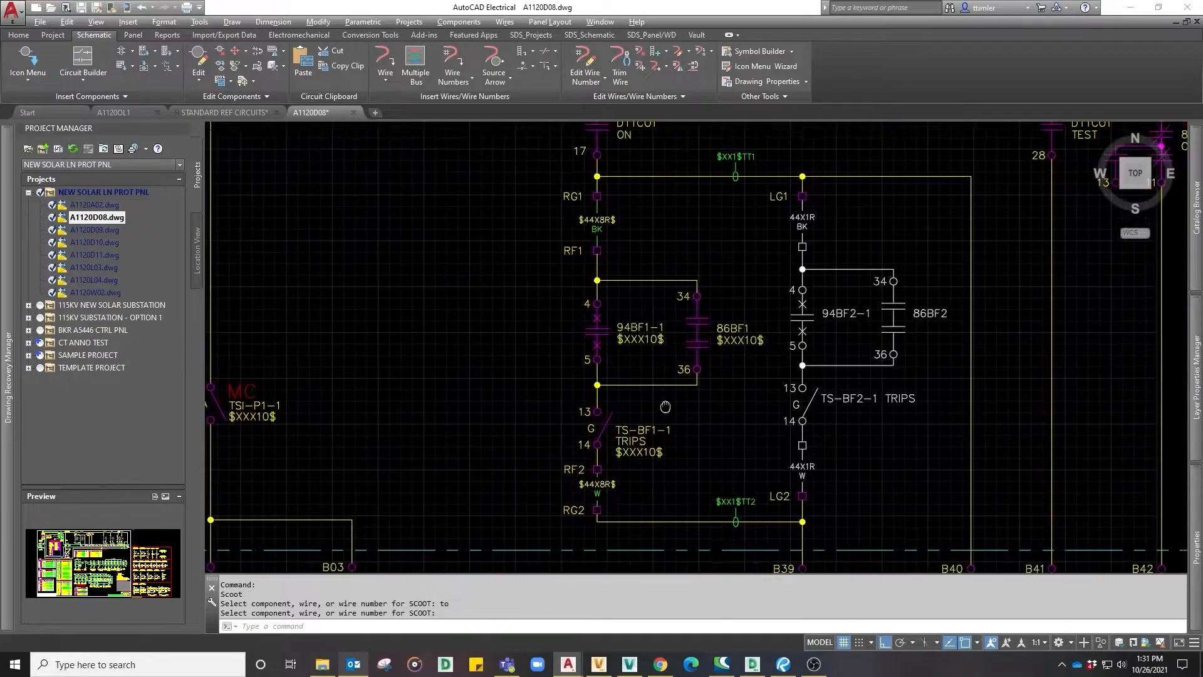
pyautogui.hotkey('ctrl', 's')
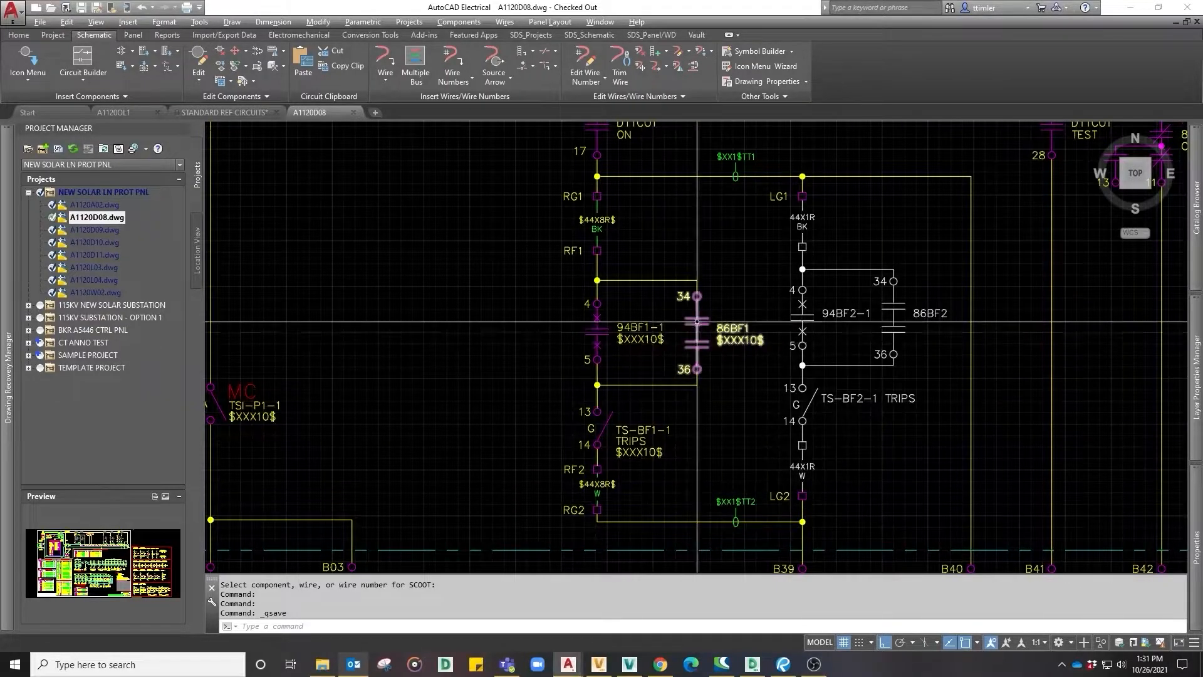
# Step: Edit the parent BK cable marker between RG1 and RF1, setting its cable tag to 4401R
pyautogui.rightClick(602, 220)
pyautogui.click(600, 183)
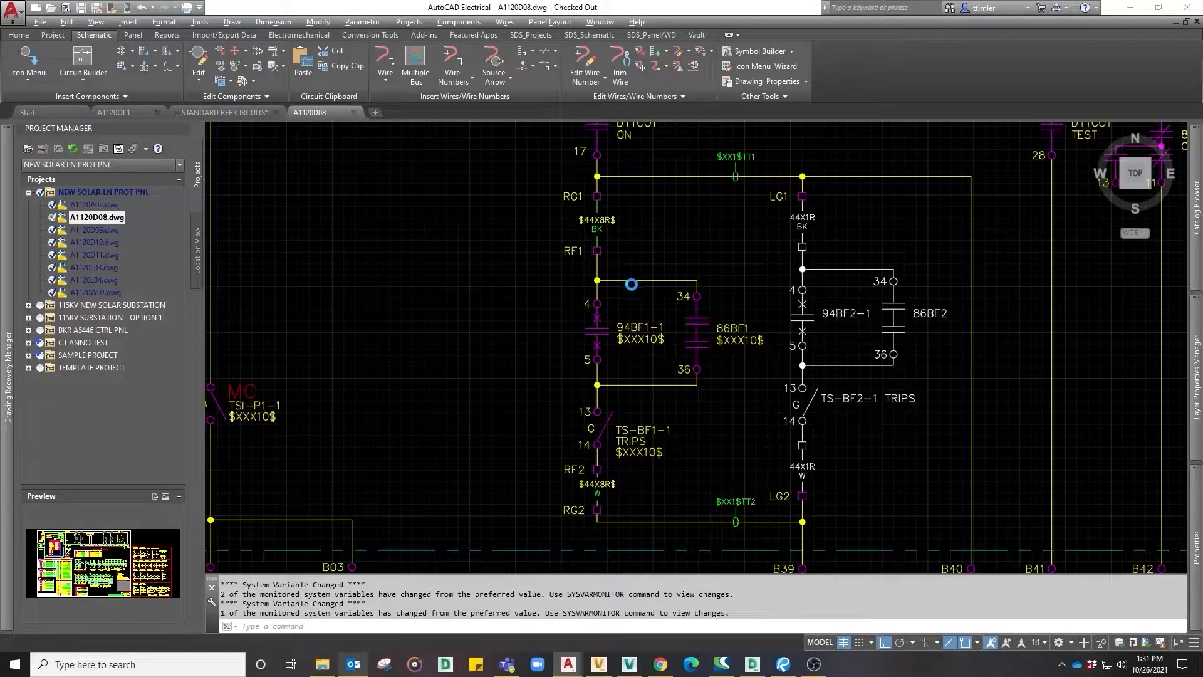
pyautogui.moveTo(525, 216); pyautogui.dragTo(469, 217)
pyautogui.write('4401R')
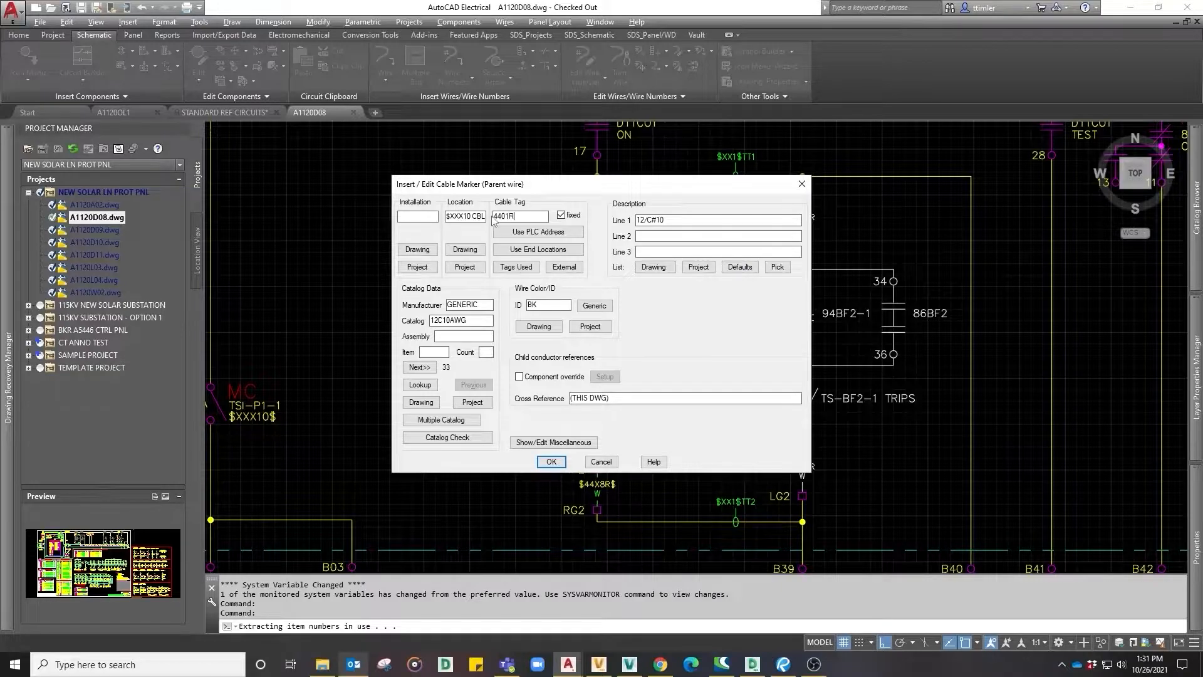
pyautogui.moveTo(487, 216); pyautogui.dragTo(433, 217)
pyautogui.write('$')
pyautogui.press('BackSpace')
pyautogui.click(551, 462)
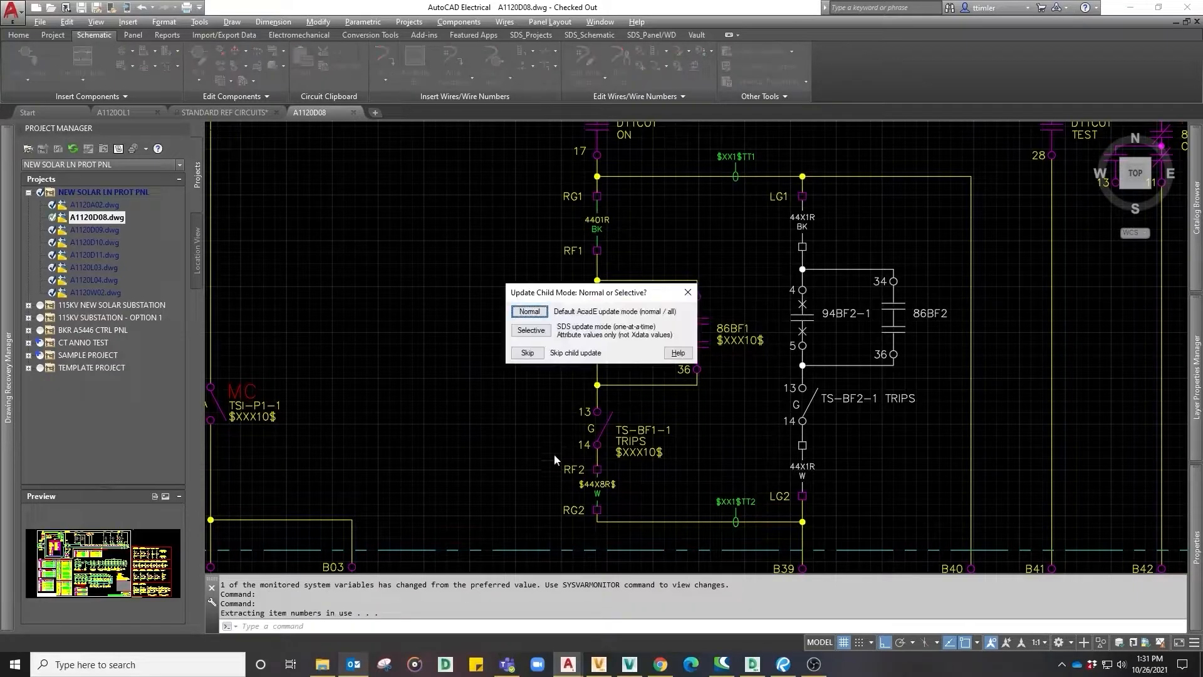
# Step: Choose the selective child update, allow the drawing to be saved, and skip updating the child marker's attributes
pyautogui.click(531, 330)
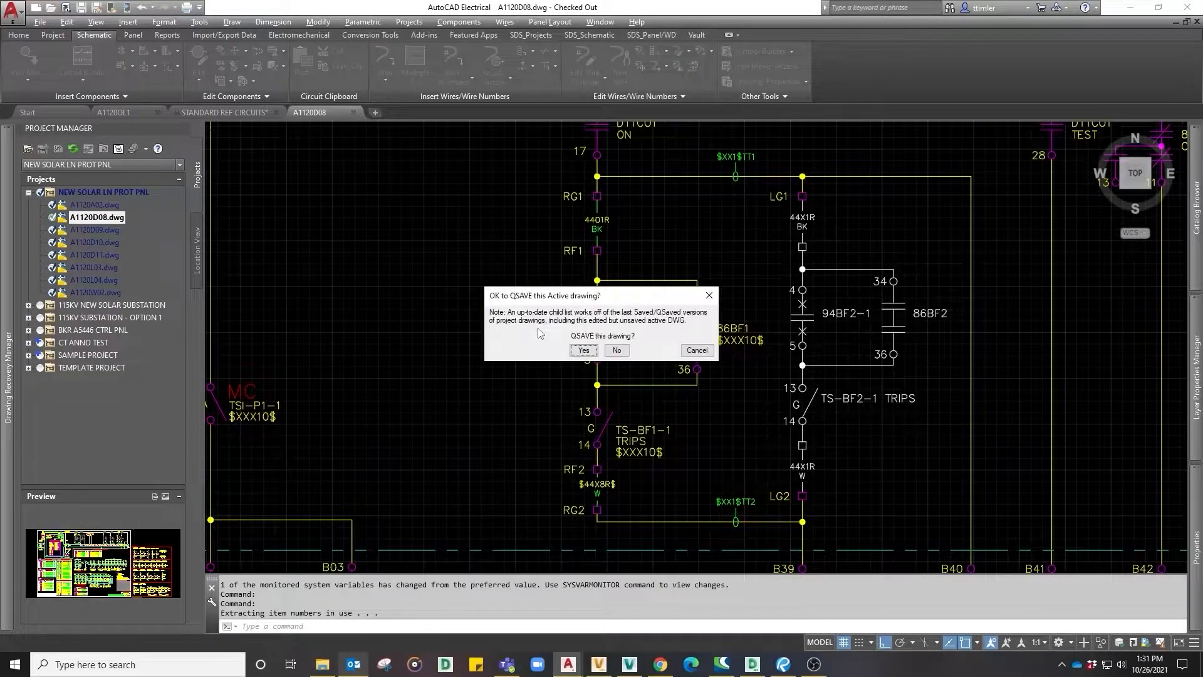
pyautogui.click(582, 352)
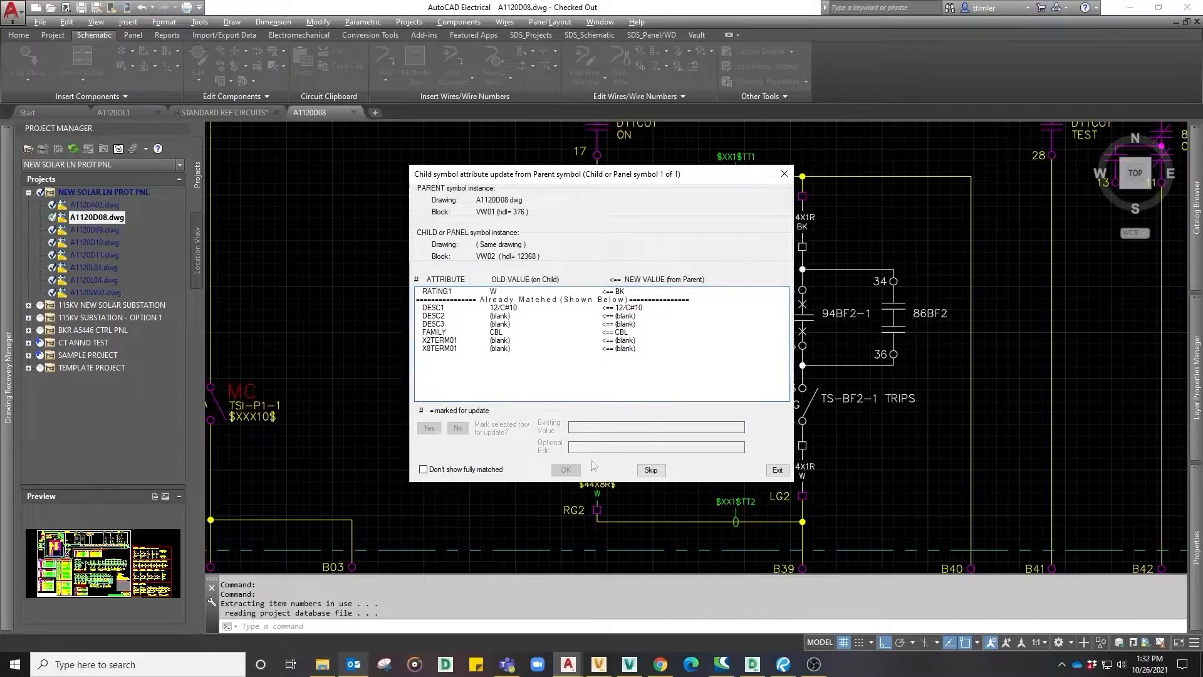
pyautogui.click(651, 470)
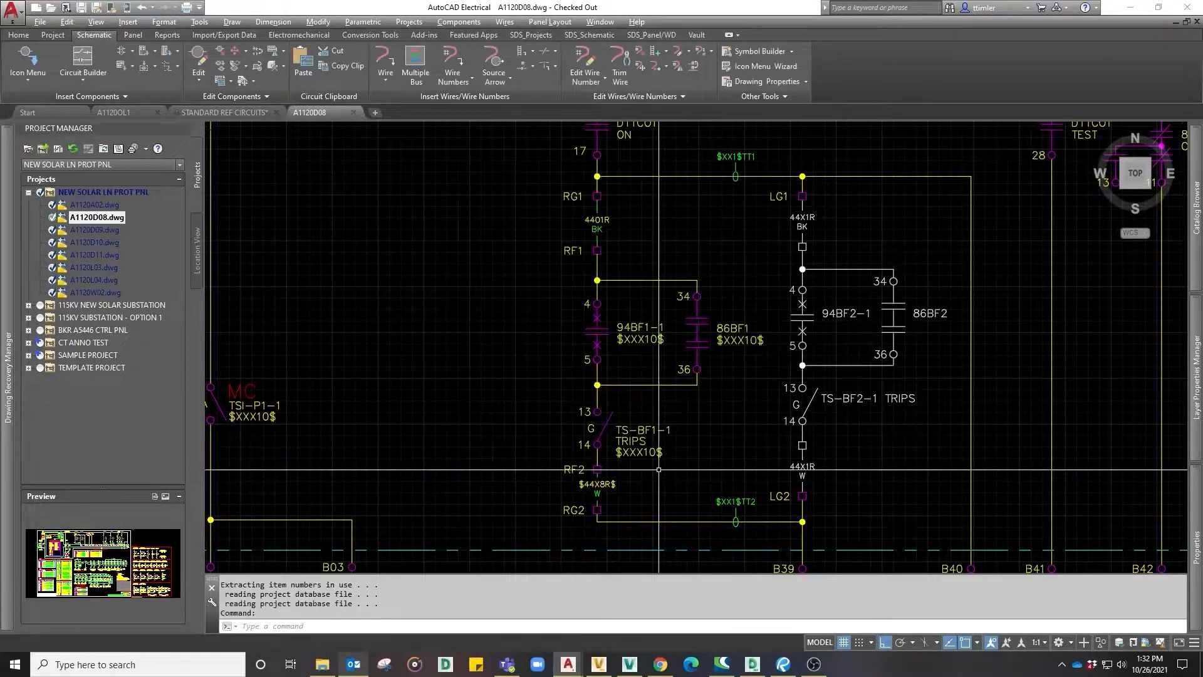
# Step: Edit the child W cable marker between RF2 and RG2, taking its cable tag 4401R from the parent BK marker
pyautogui.rightClick(599, 482)
pyautogui.click(602, 446)
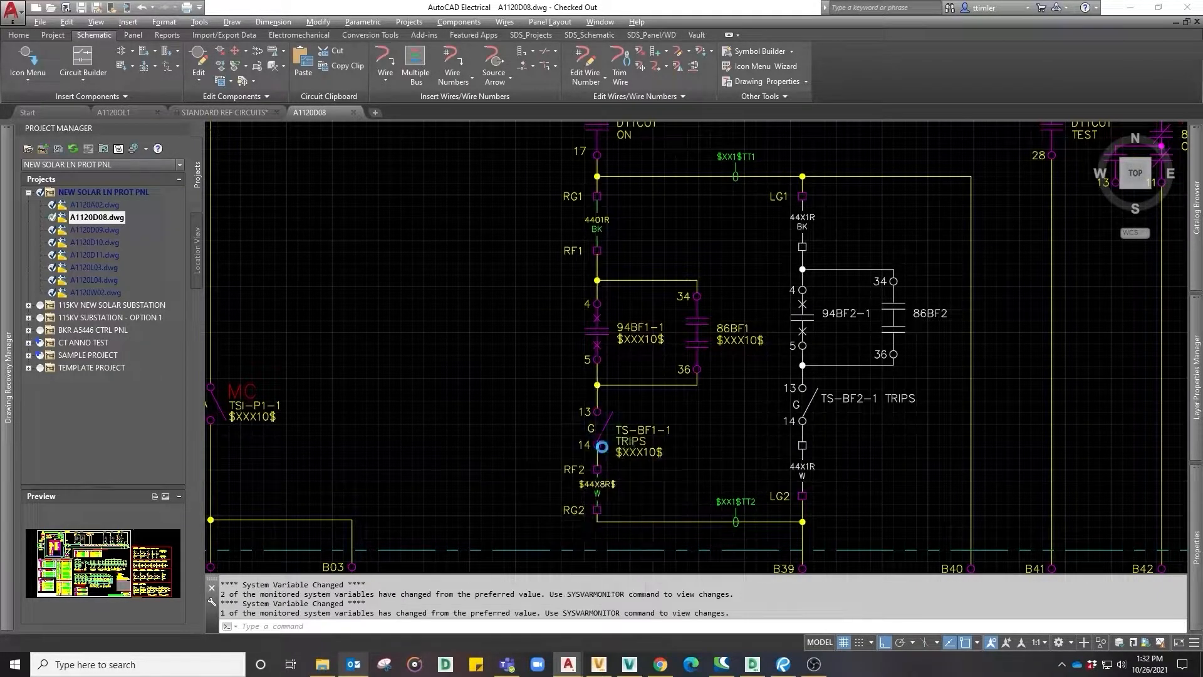
pyautogui.click(564, 317)
pyautogui.click(596, 220)
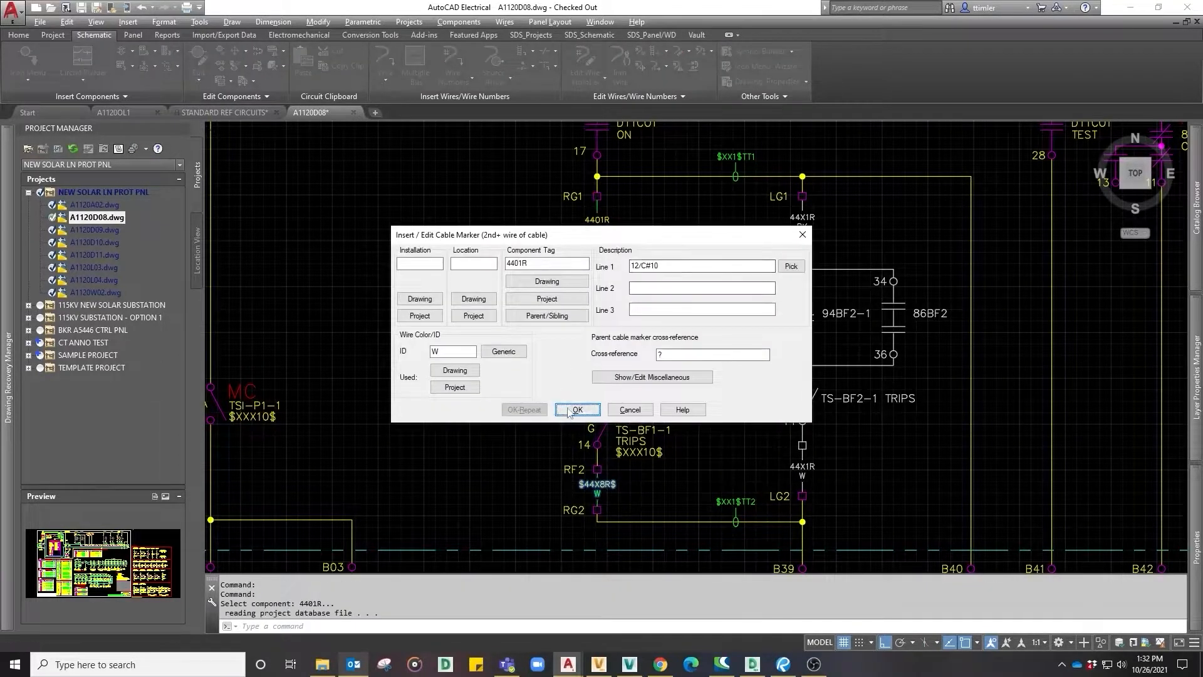
pyautogui.click(576, 410)
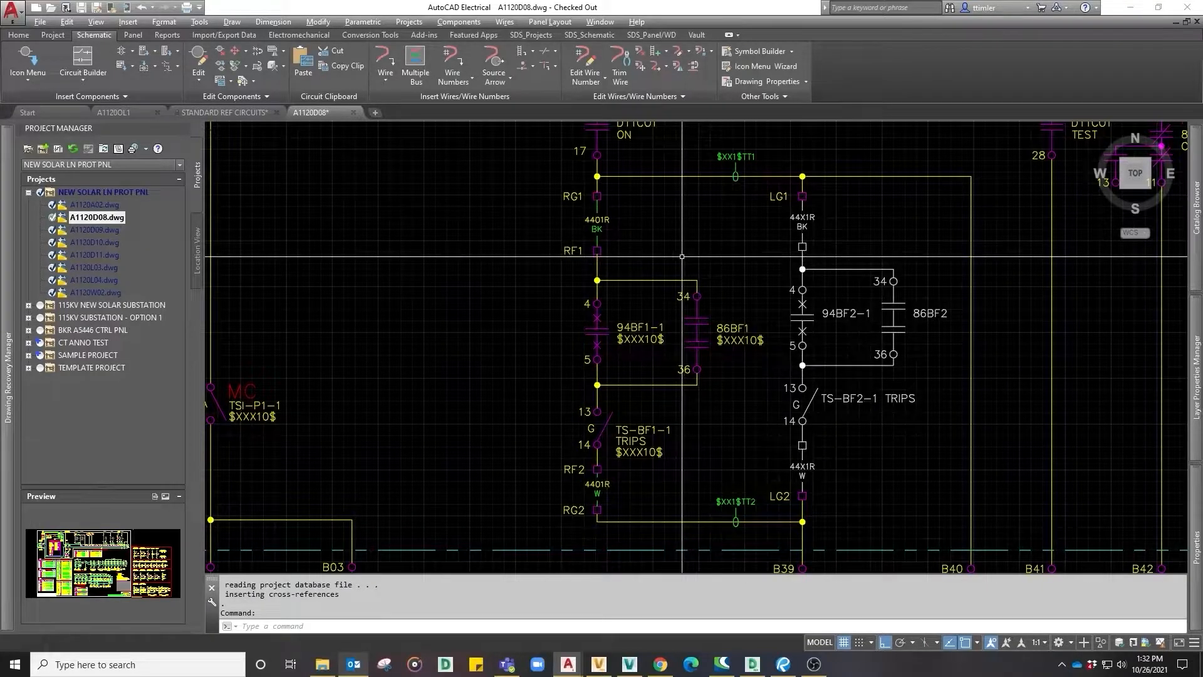
# Step: Save and close drawing A1120D08
pyautogui.hotkey('ctrl', 's')
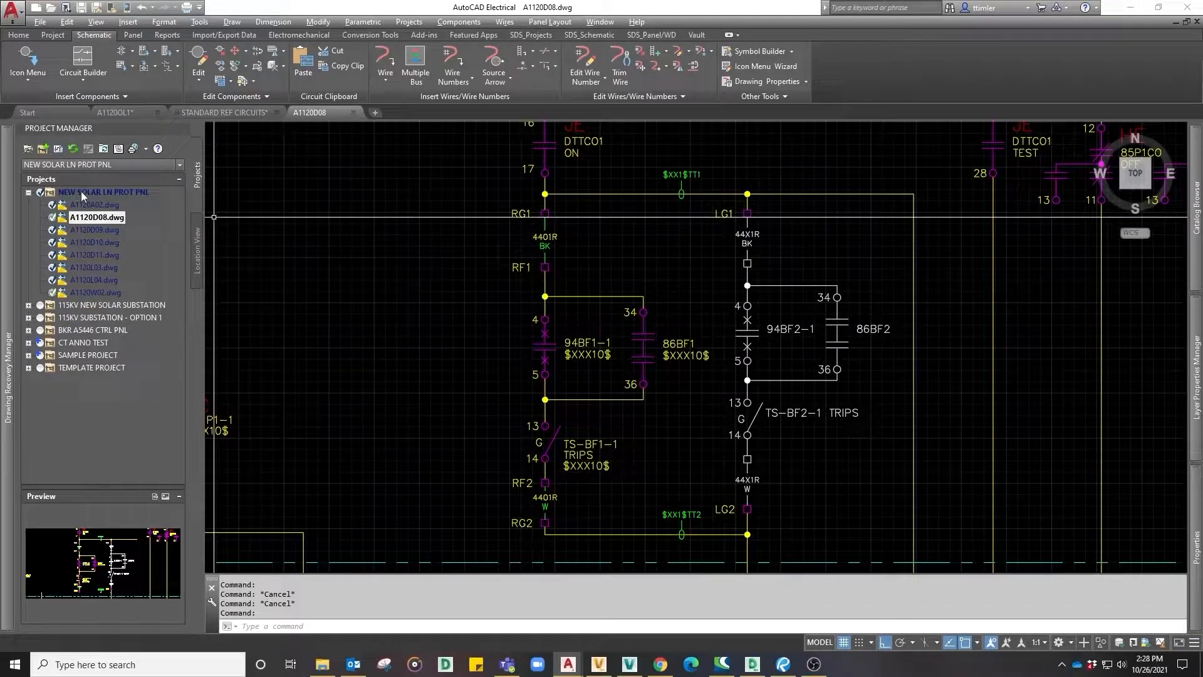
pyautogui.click(353, 112)
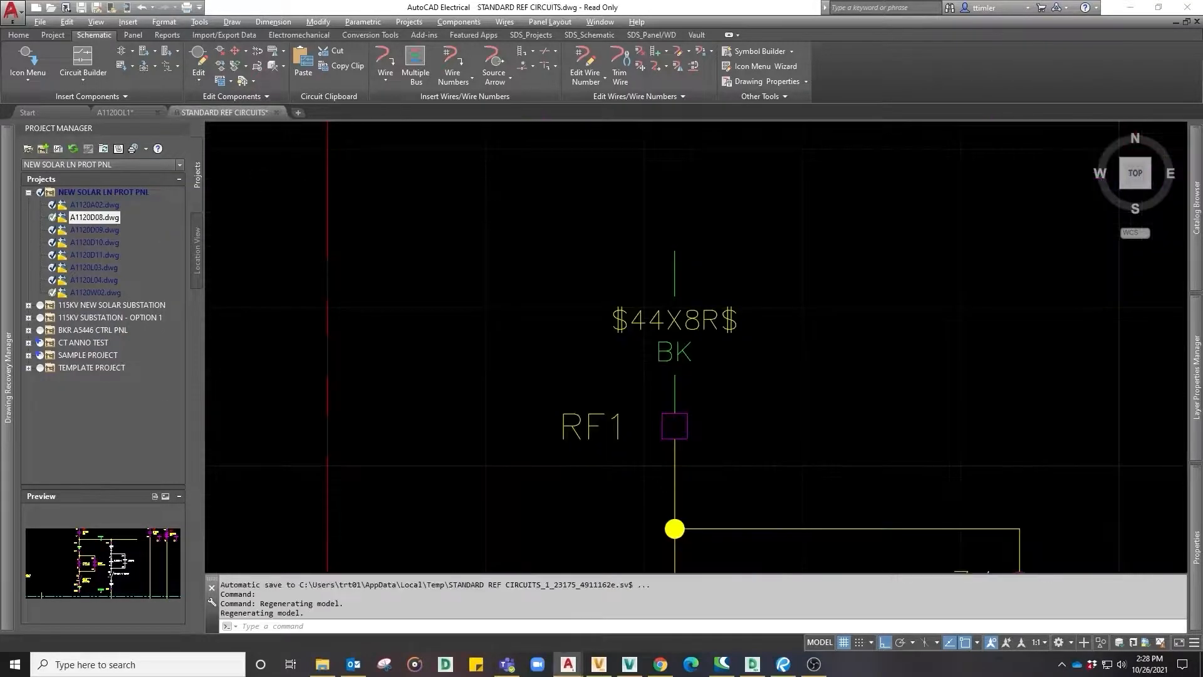
pyautogui.rightClick(80, 191)
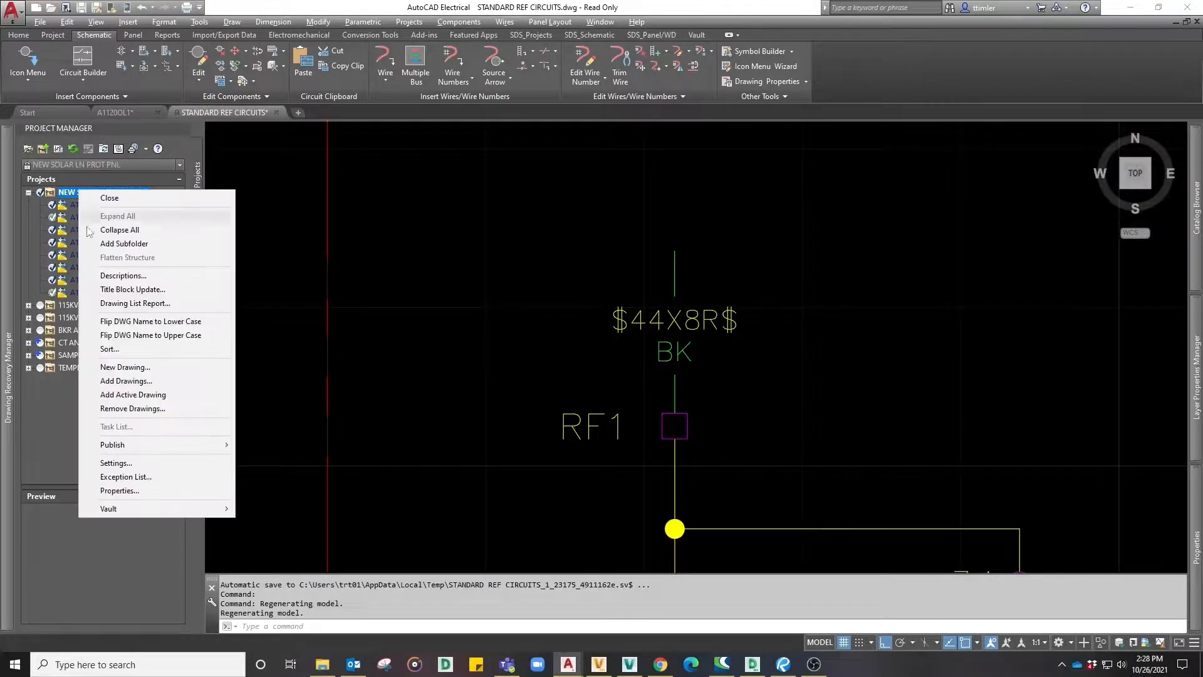
pyautogui.moveTo(119, 509)
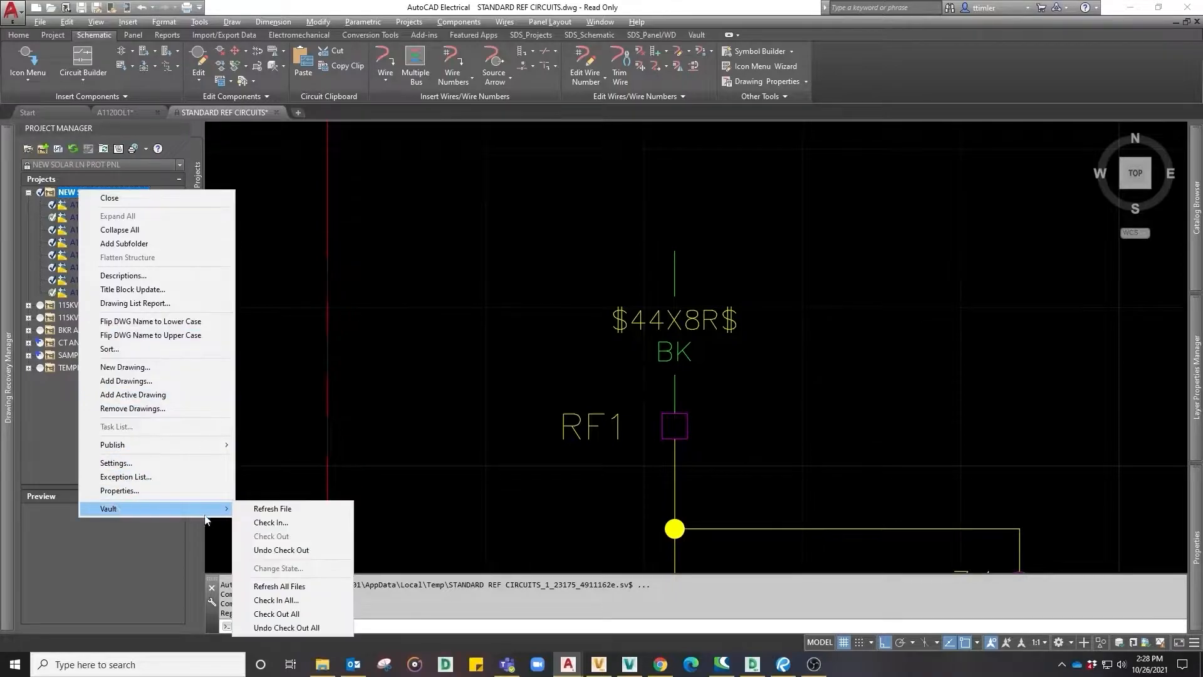
pyautogui.click(274, 600)
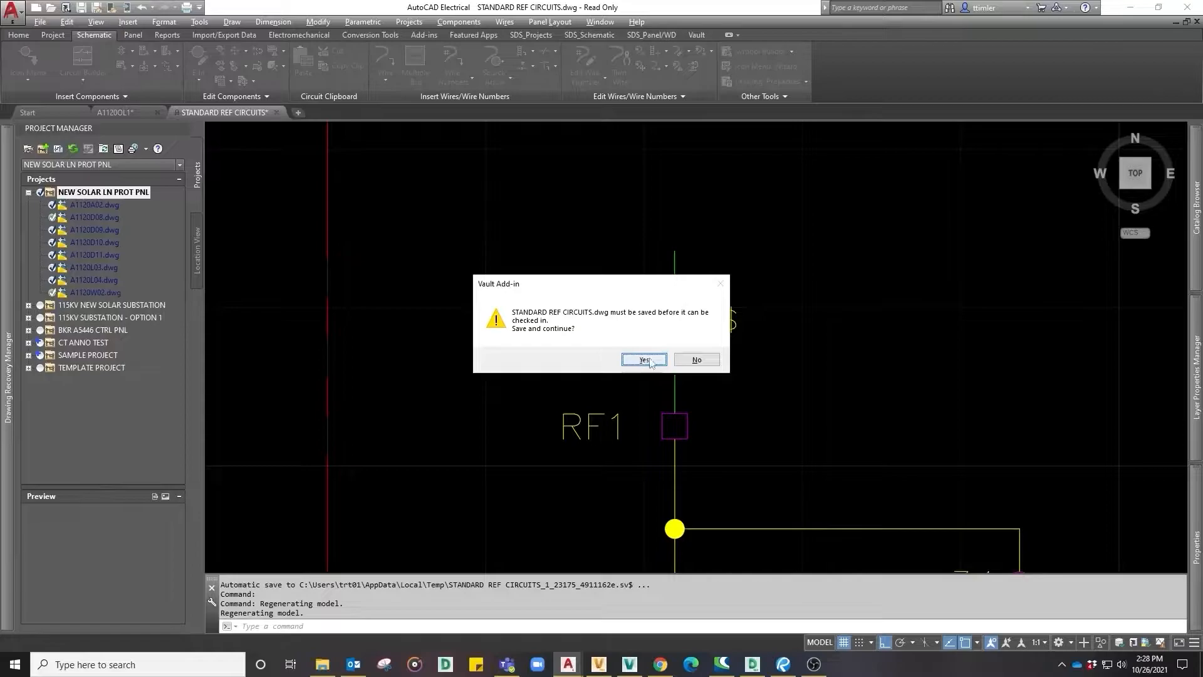
pyautogui.click(696, 361)
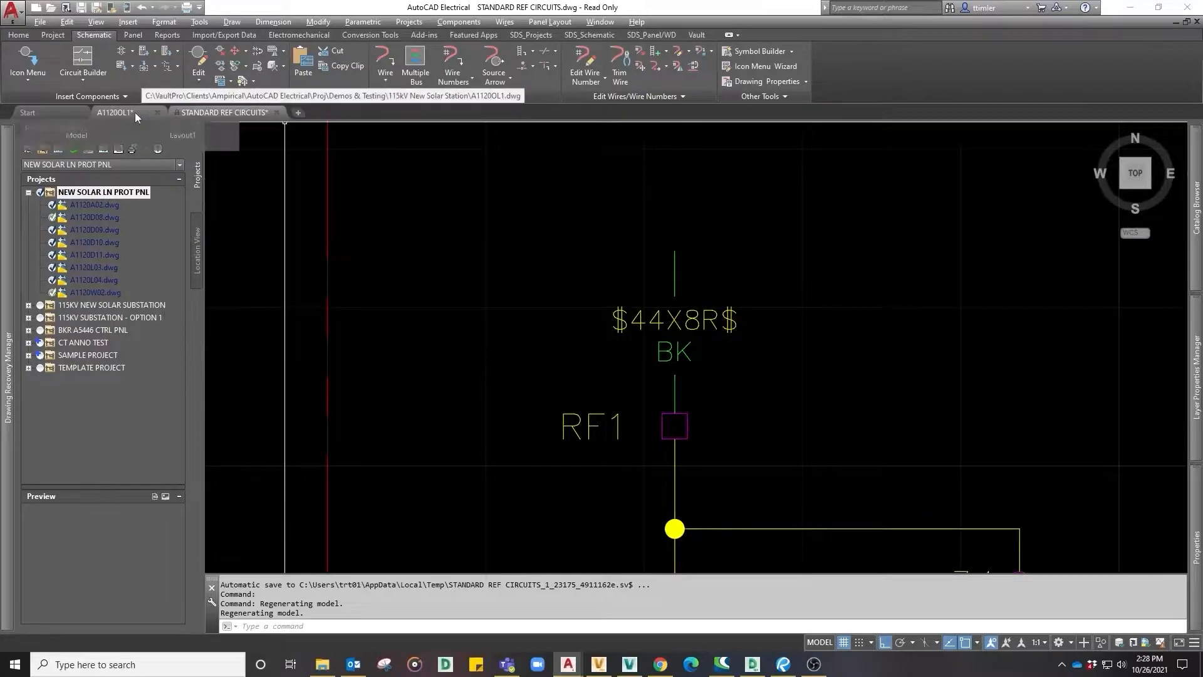
# Step: Close STANDARD REF CIRCUITS without saving and check in all NEW SOLAR LN PROT PNL files to Vault, allowing A1120OL1 to be saved
pyautogui.click(276, 112)
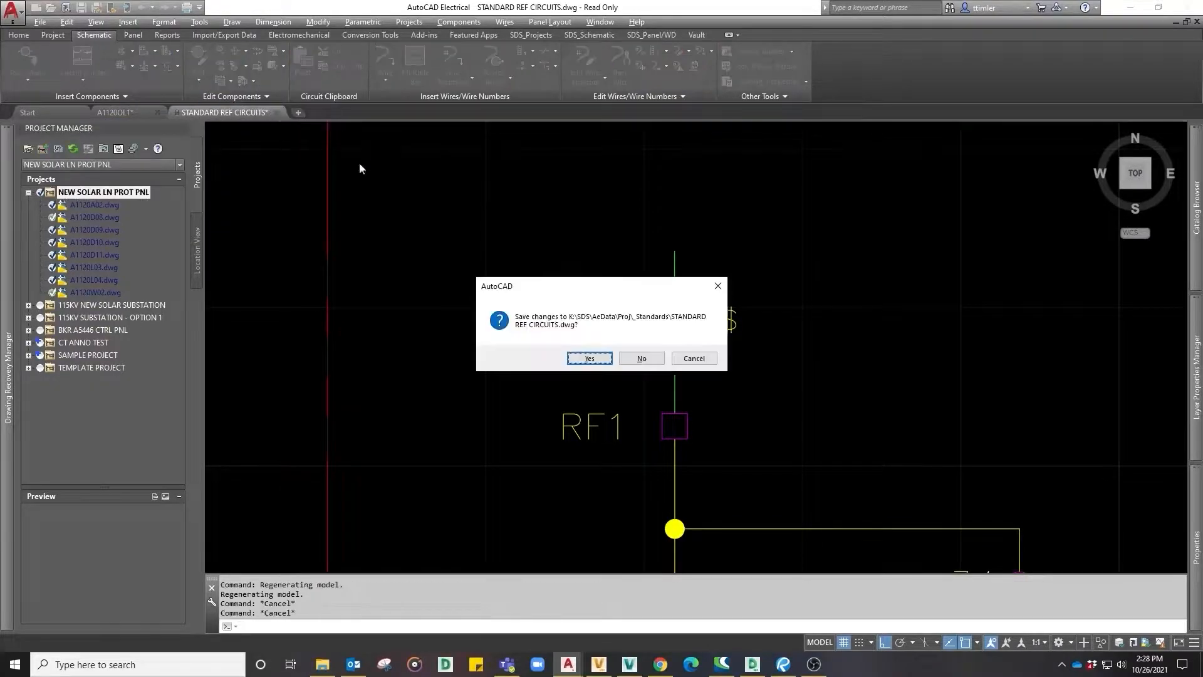
pyautogui.click(634, 360)
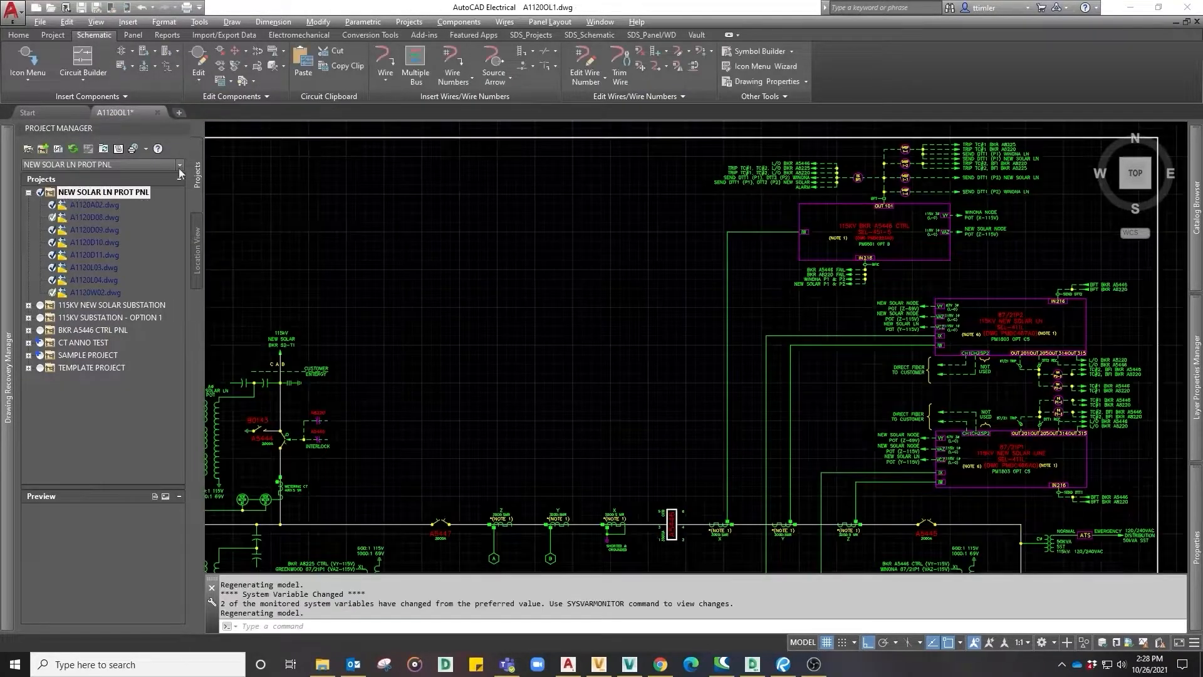
pyautogui.rightClick(93, 195)
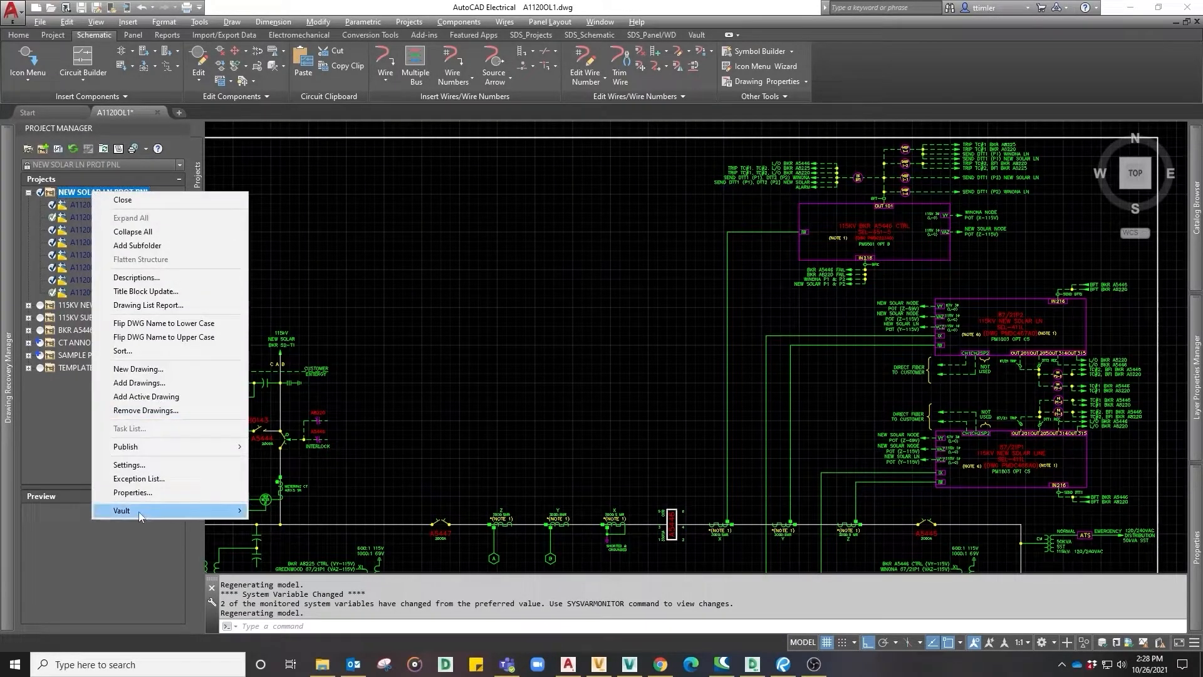
pyautogui.moveTo(144, 517)
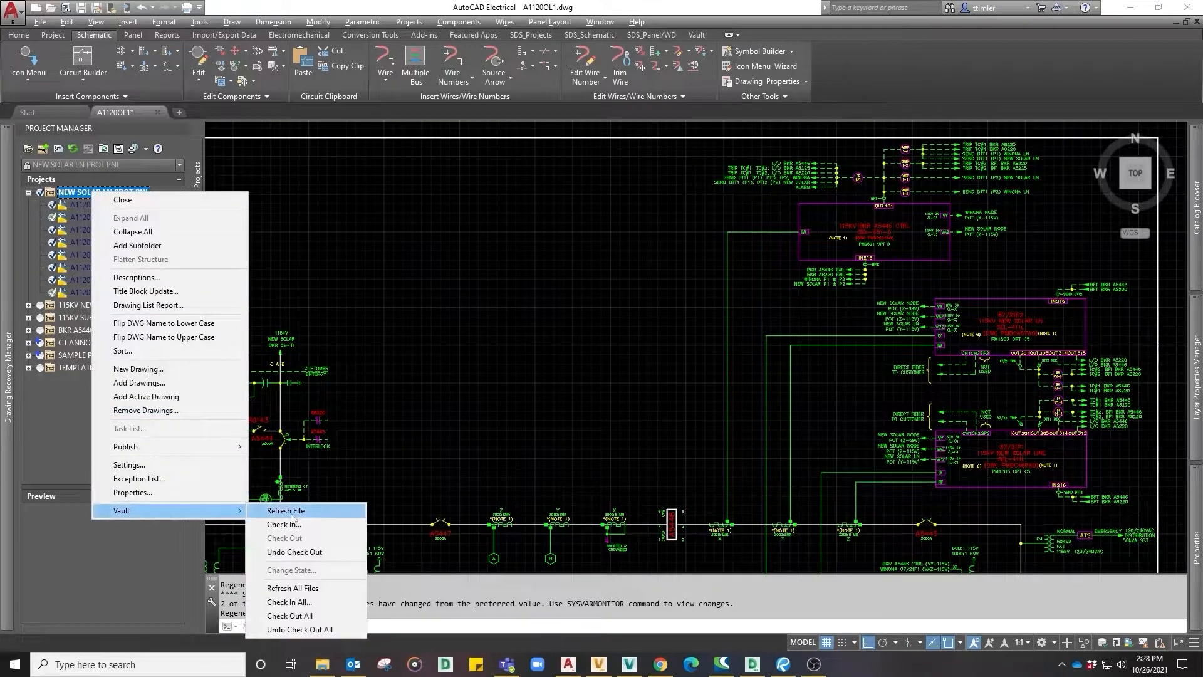
pyautogui.click(287, 602)
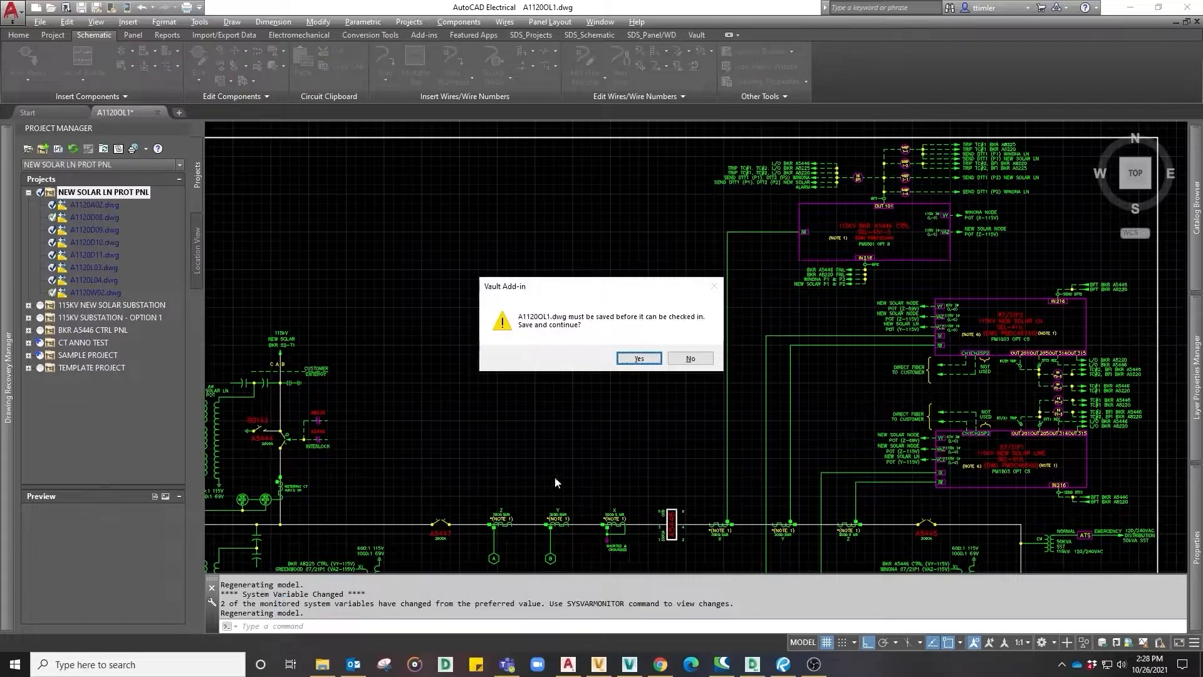
pyautogui.click(638, 357)
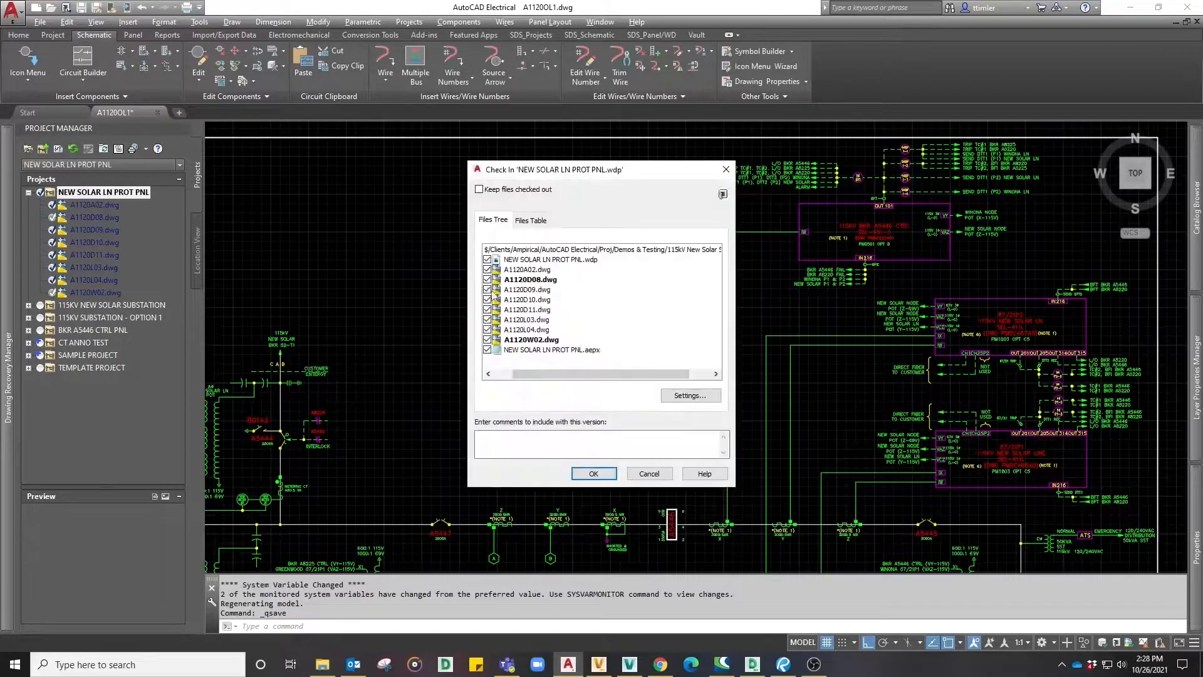
pyautogui.click(593, 473)
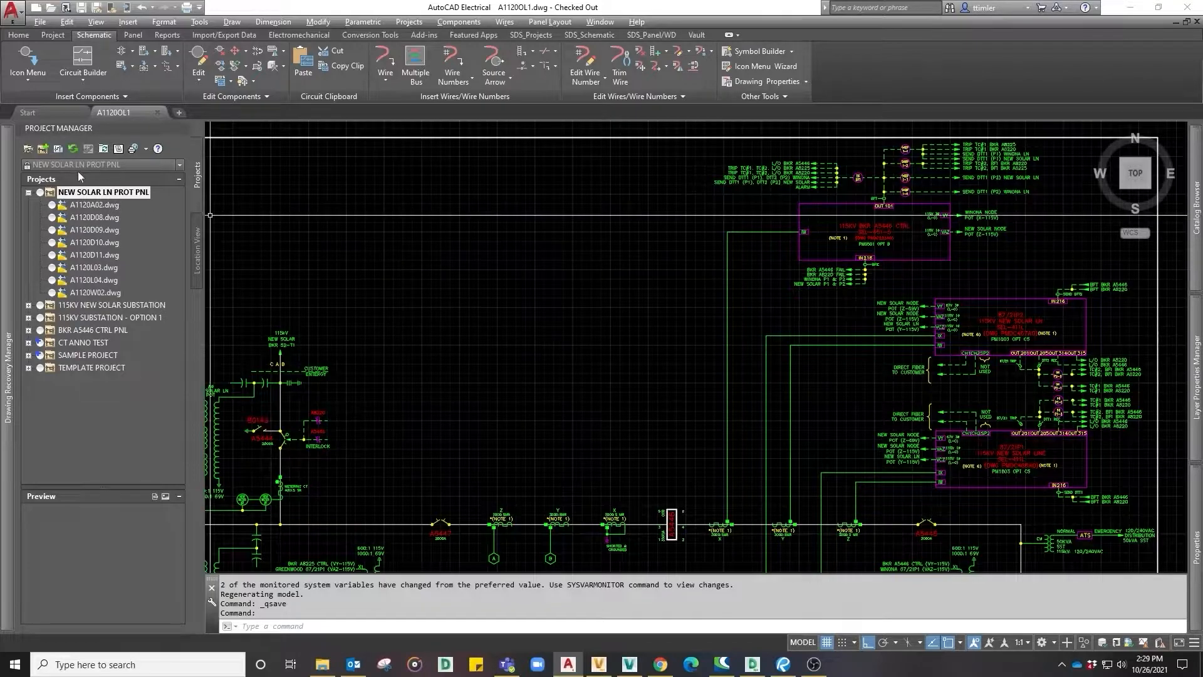
# Step: Collapse the NEW SOLAR LN PROT PNL project and make 115KV NEW SOLAR SUBSTATION the active project
pyautogui.click(28, 193)
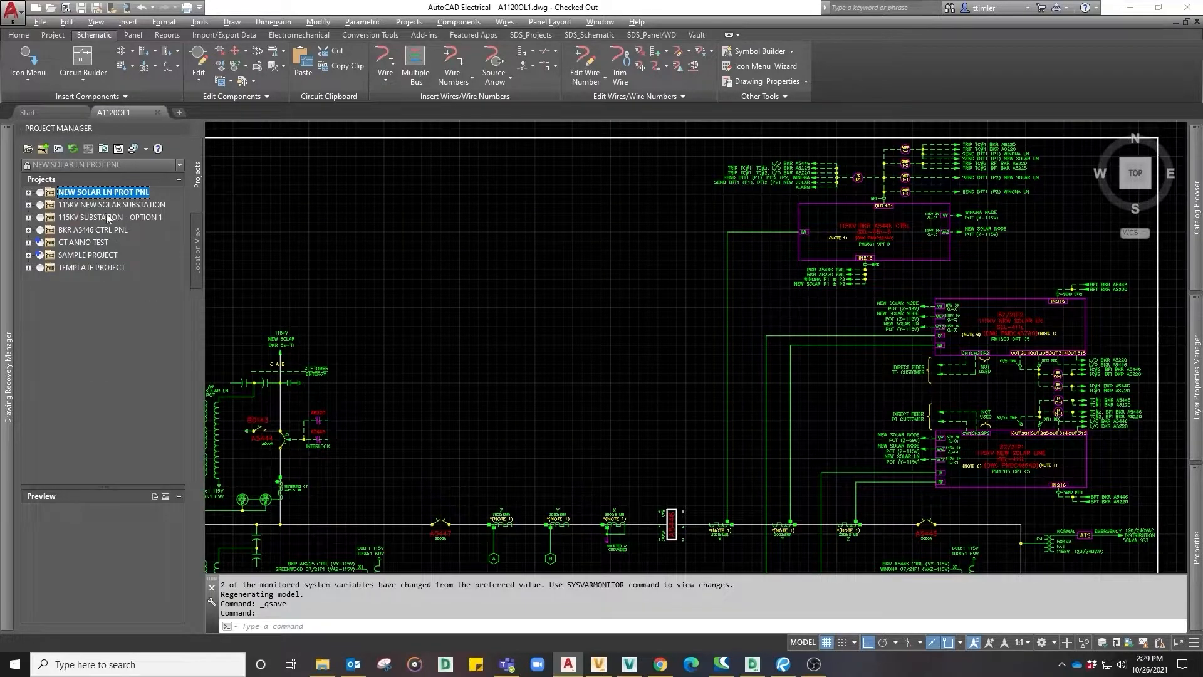
pyautogui.rightClick(93, 205)
pyautogui.click(114, 217)
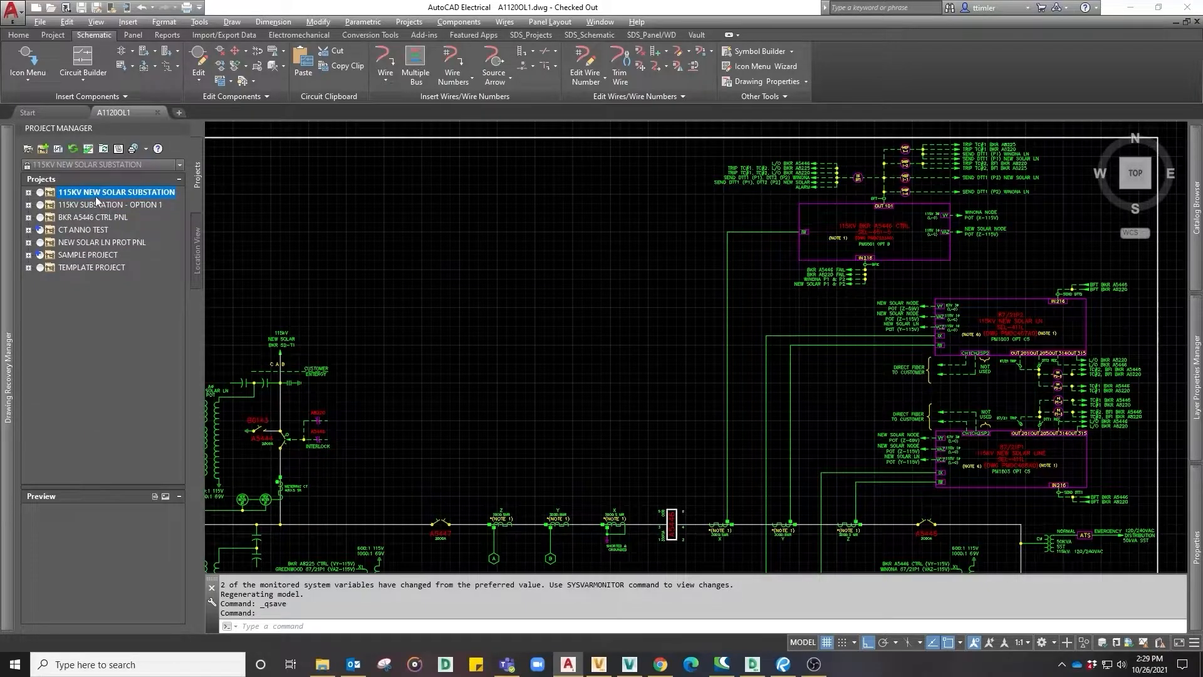
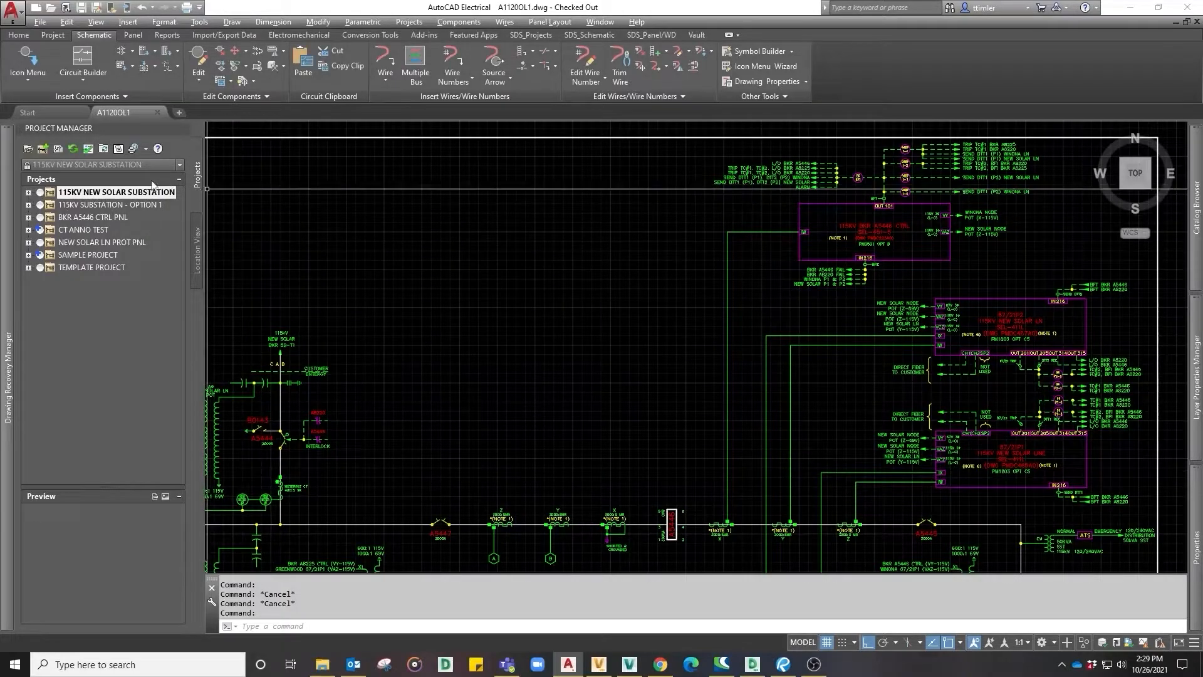
# Step: Expand 115KV NEW SOLAR SUBSTATION with its OPERATIONAL 1-LINE, BKR A5446 CTRL PNL and NEW SOLAR LN PROT PNL subfolders, and refresh the project list
pyautogui.doubleClick(103, 193)
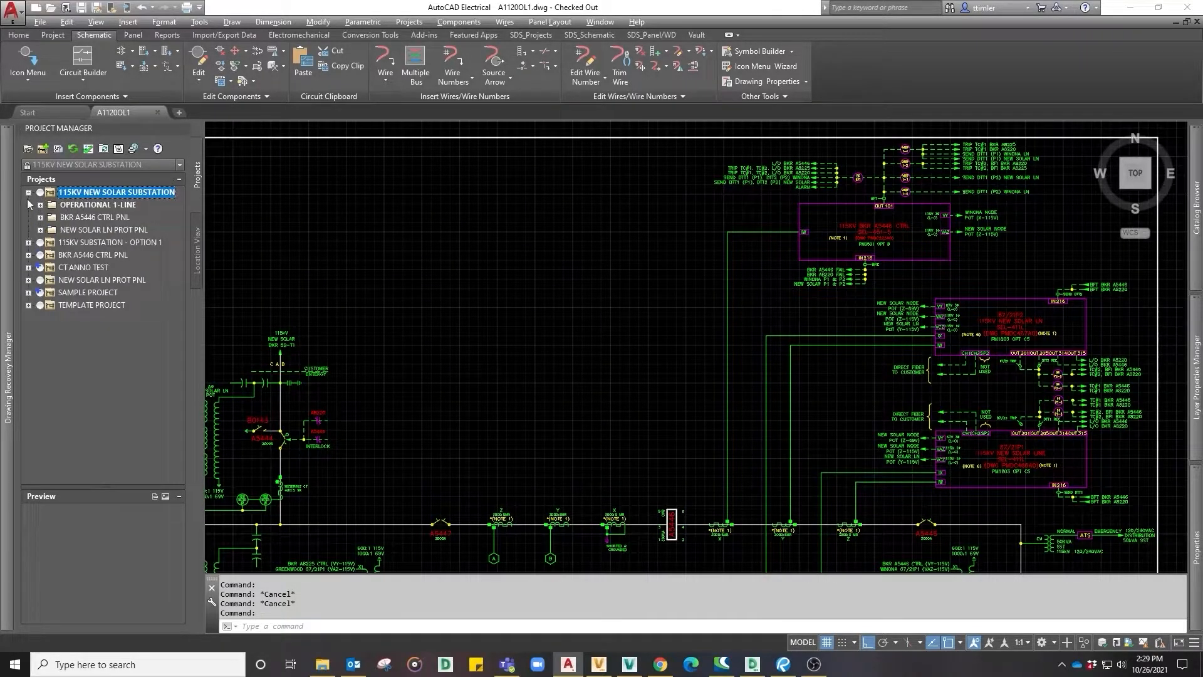
pyautogui.rightClick(69, 196)
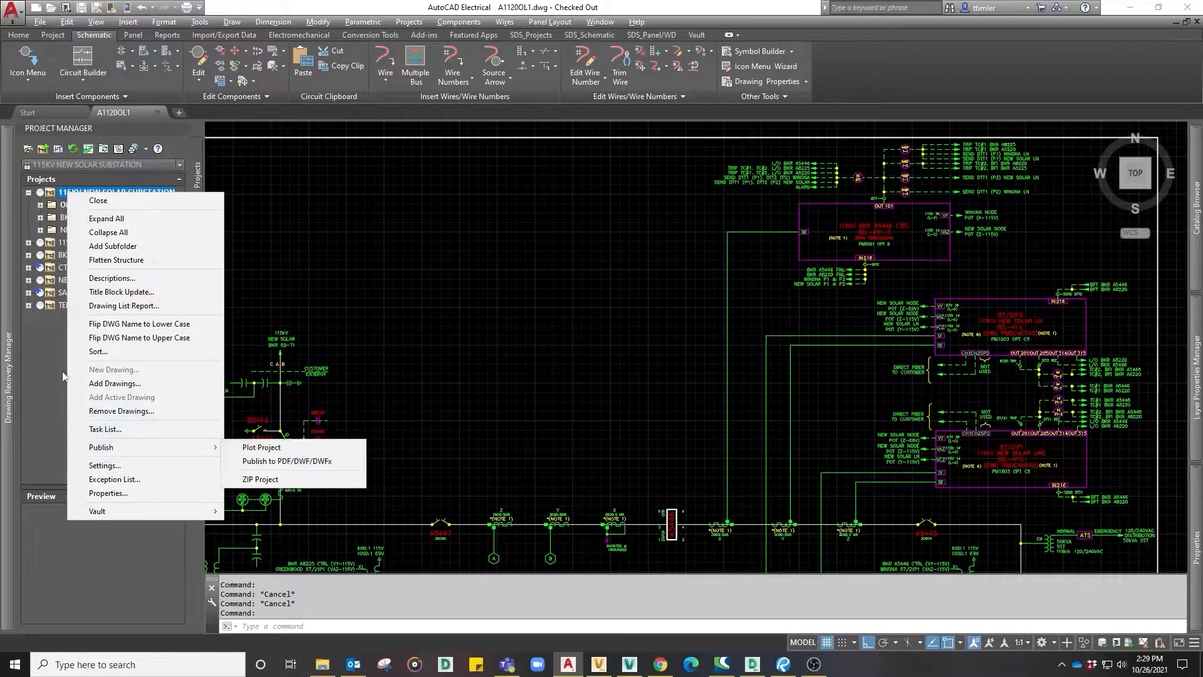
pyautogui.click(41, 207)
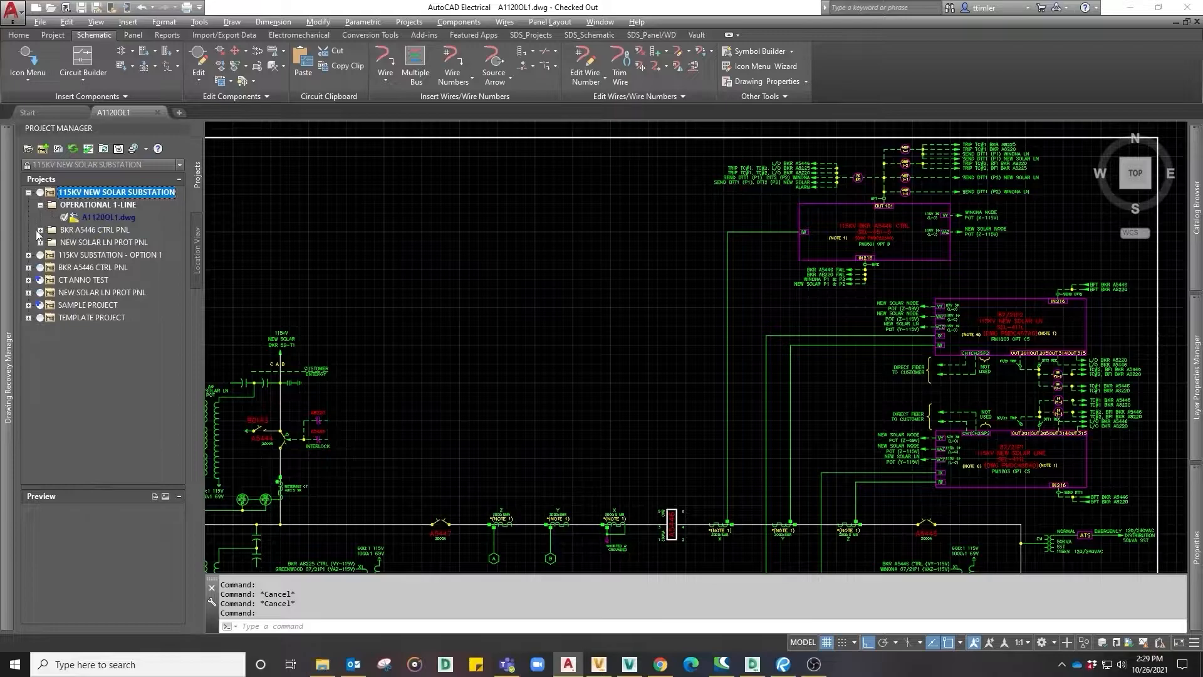
pyautogui.click(40, 231)
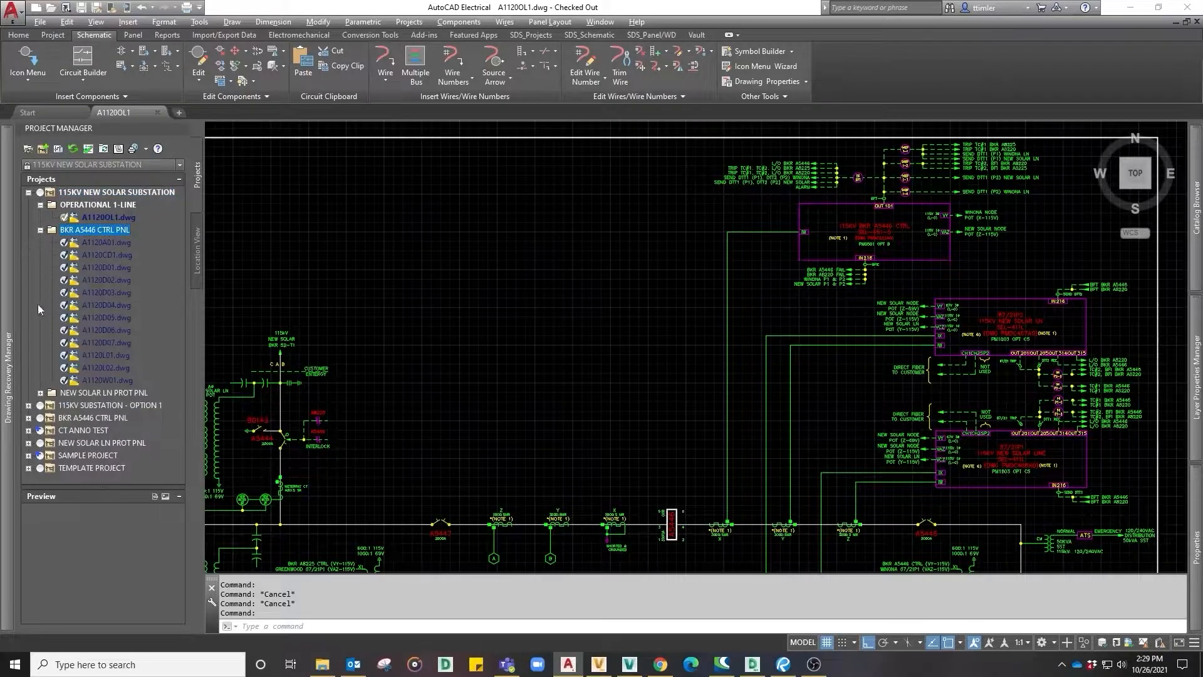
pyautogui.click(40, 393)
pyautogui.scroll(1, 67, 205)
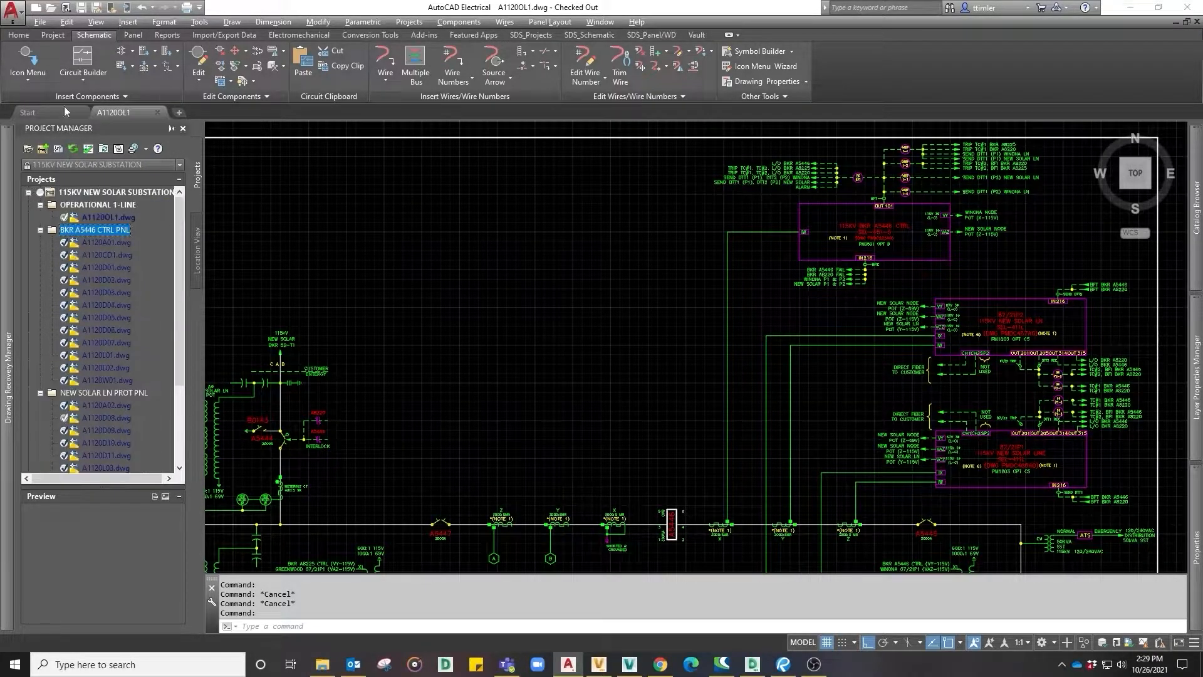
pyautogui.click(73, 151)
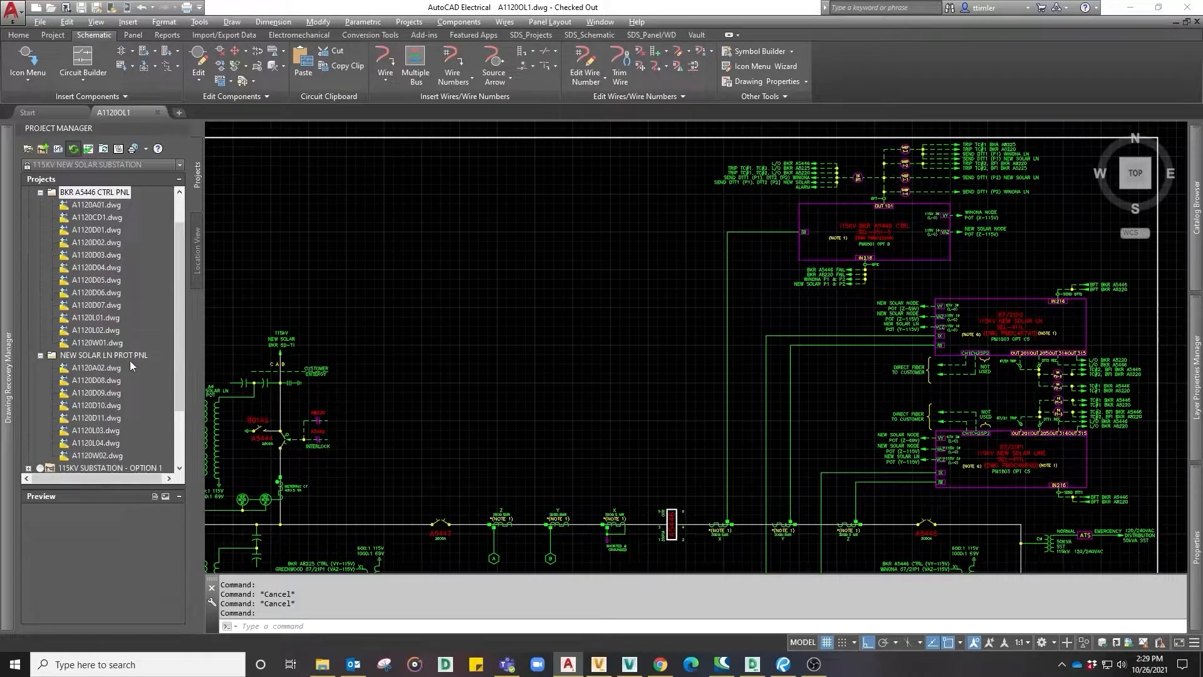
pyautogui.scroll(1, 109, 287)
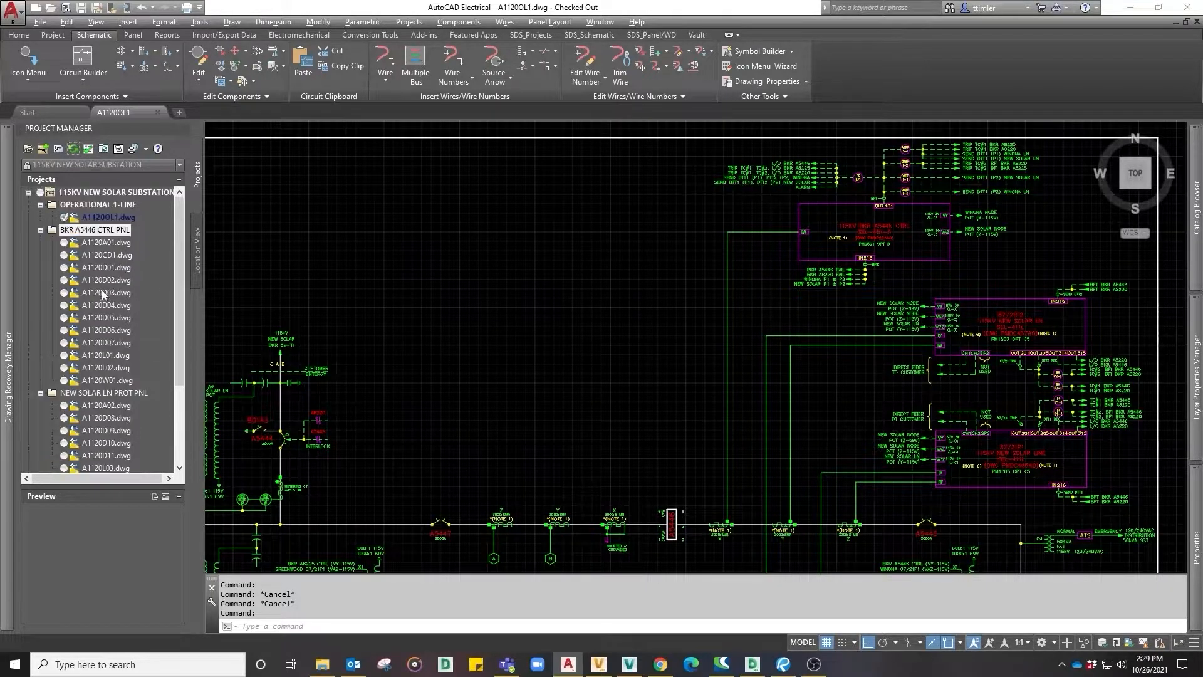
# Step: Check out all files of the 115KV NEW SOLAR SUBSTATION project from Vault
pyautogui.rightClick(96, 196)
pyautogui.moveTo(134, 513)
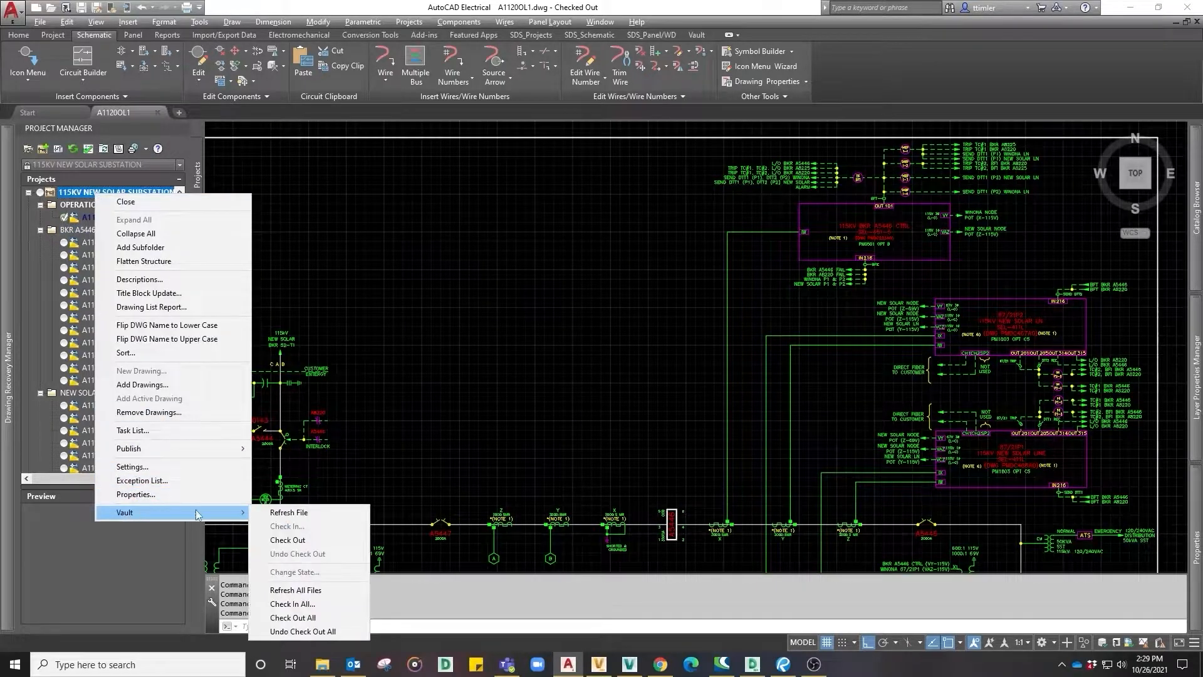
pyautogui.click(299, 618)
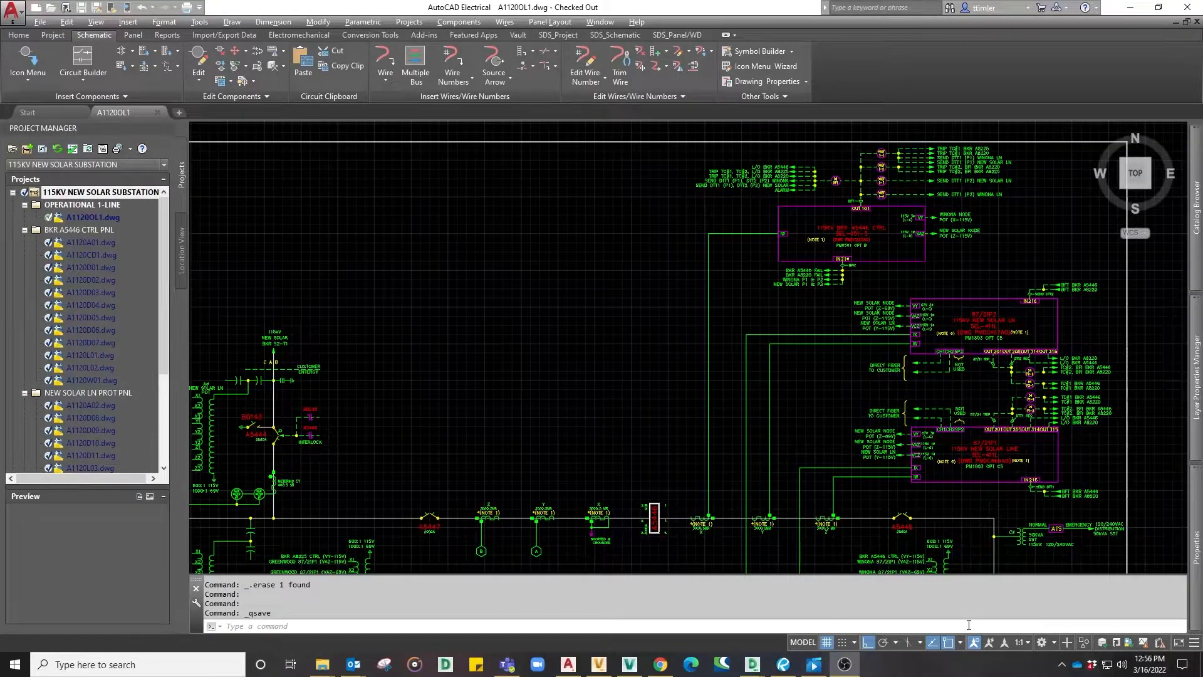
# Step: Check in drawing A1120OL1 to Vault with the option to keep the files checked out
pyautogui.click(968, 624)
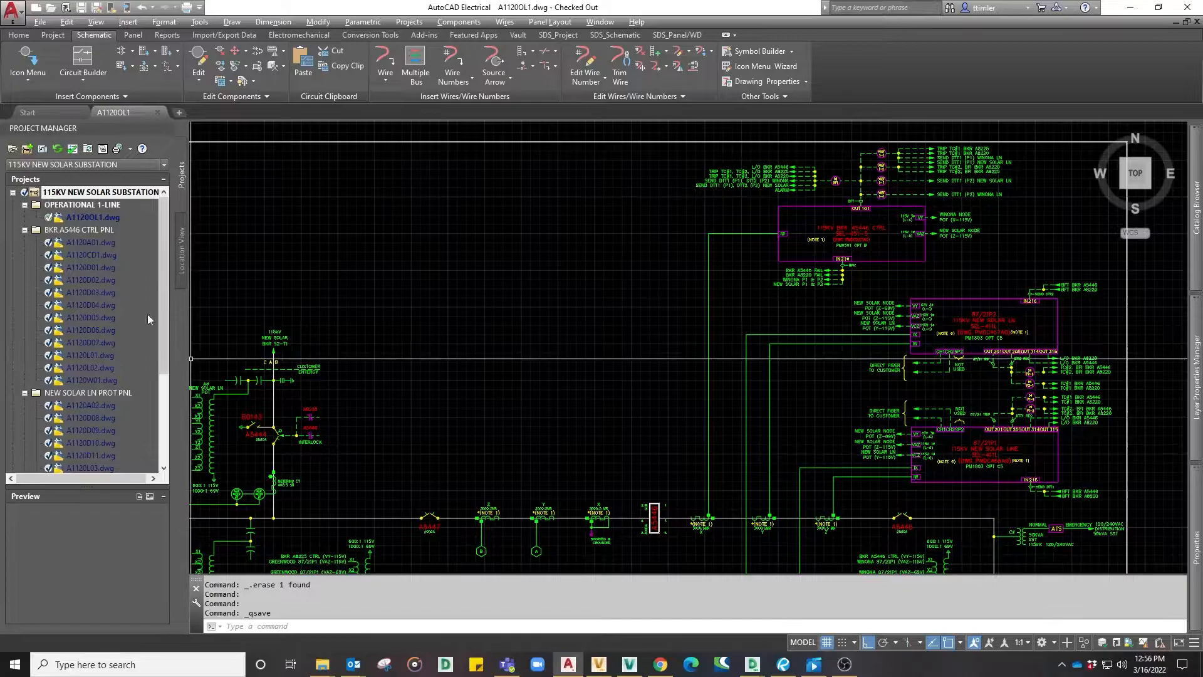
pyautogui.rightClick(84, 223)
pyautogui.click(122, 356)
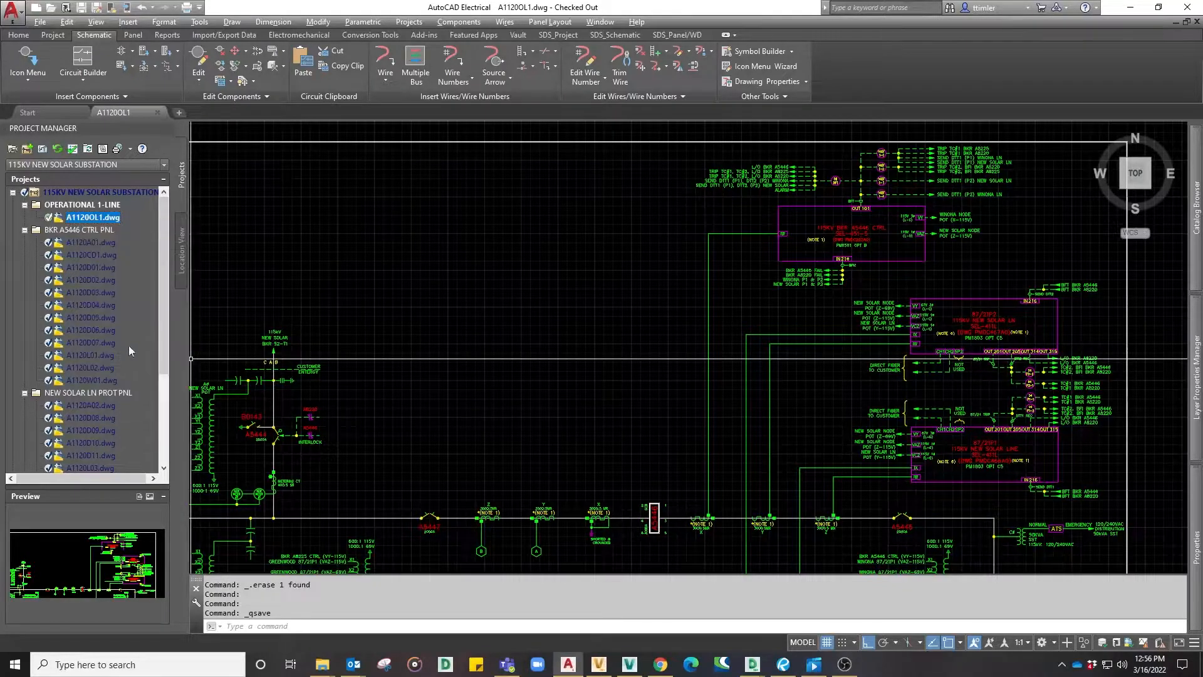
pyautogui.click(487, 260)
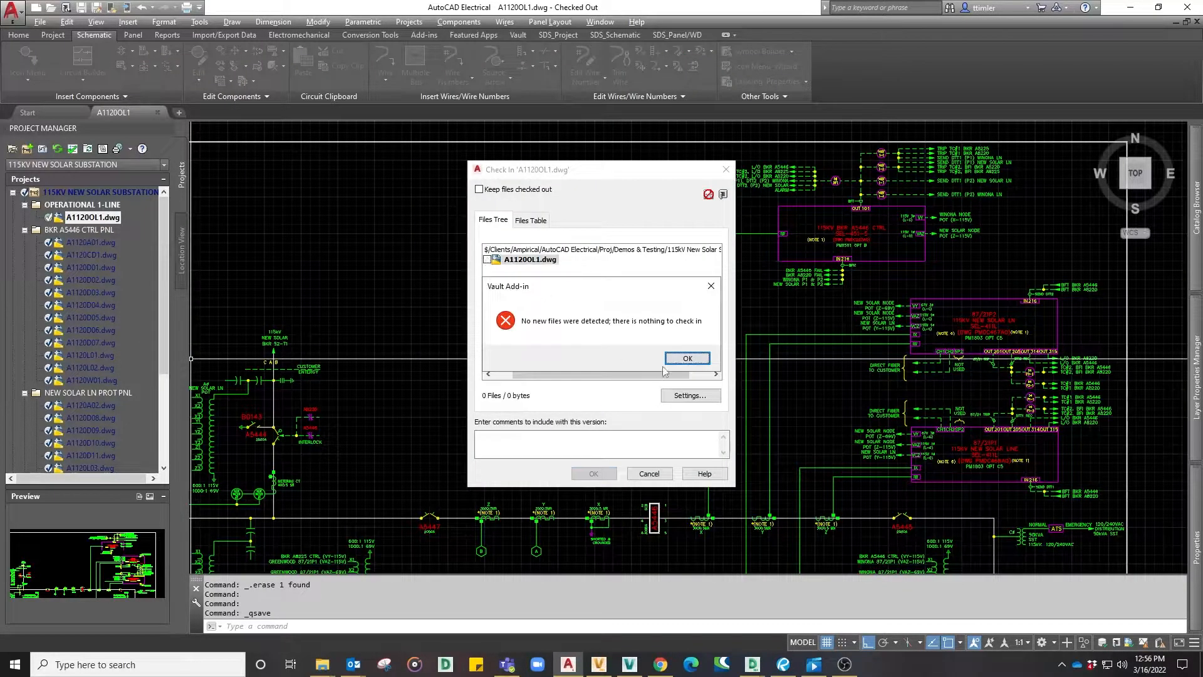
pyautogui.click(688, 359)
pyautogui.click(487, 259)
pyautogui.click(479, 189)
pyautogui.click(584, 472)
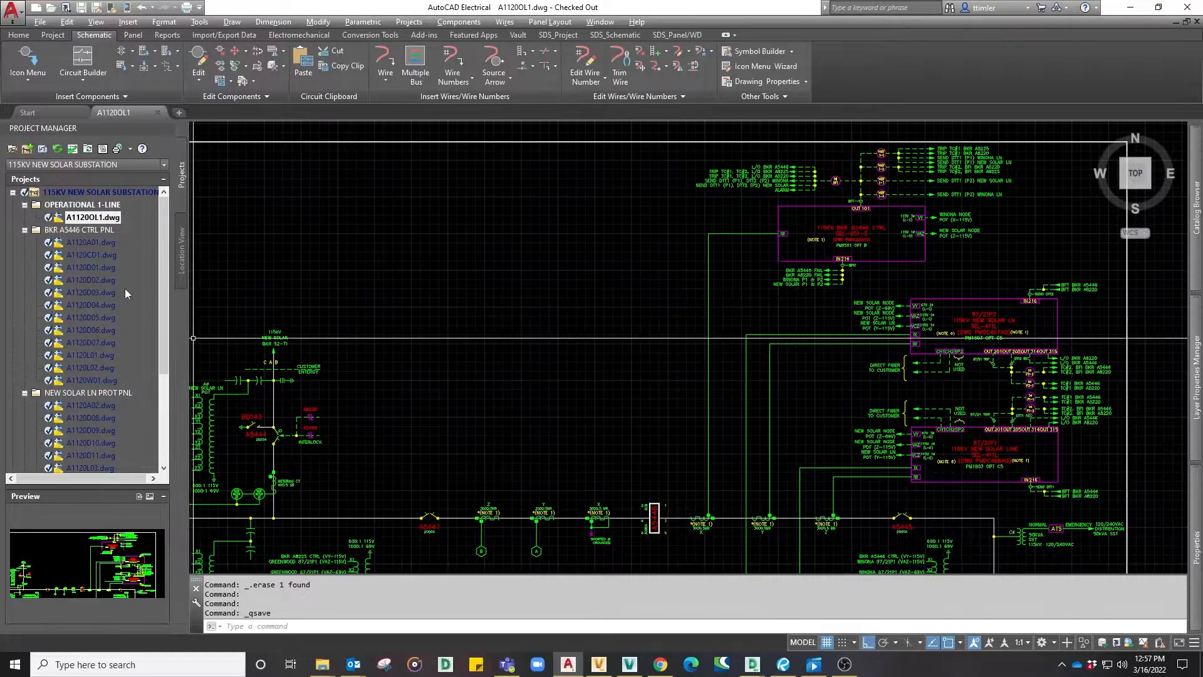
# Step: Open drawing A1120D02 from BKR A5446 CTRL PNL and rebuild the project database with AEREBUILDDB
pyautogui.doubleClick(93, 279)
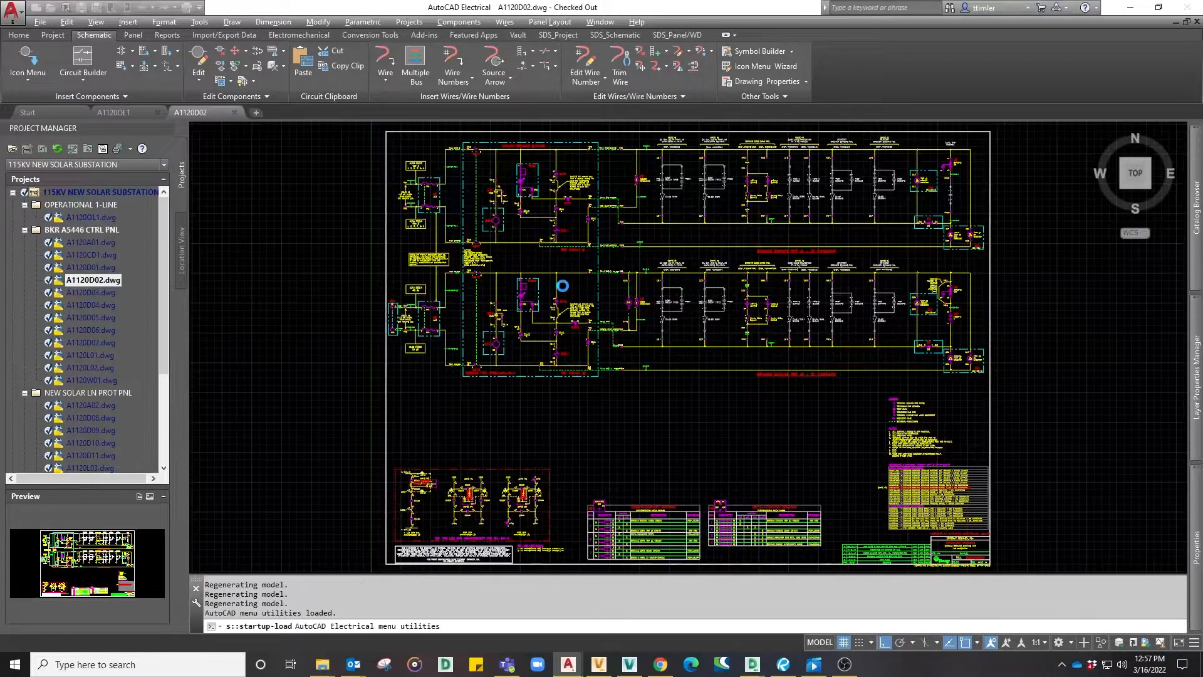
pyautogui.write('AERE')
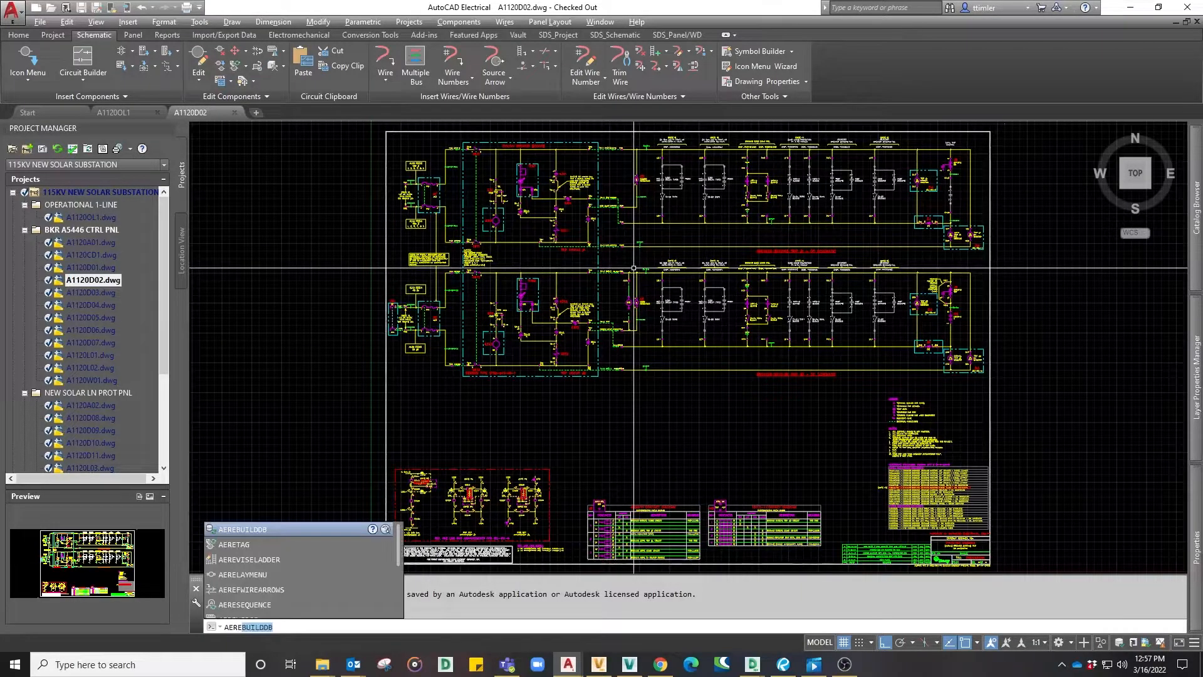
pyautogui.press('Return')
pyautogui.press('Return')
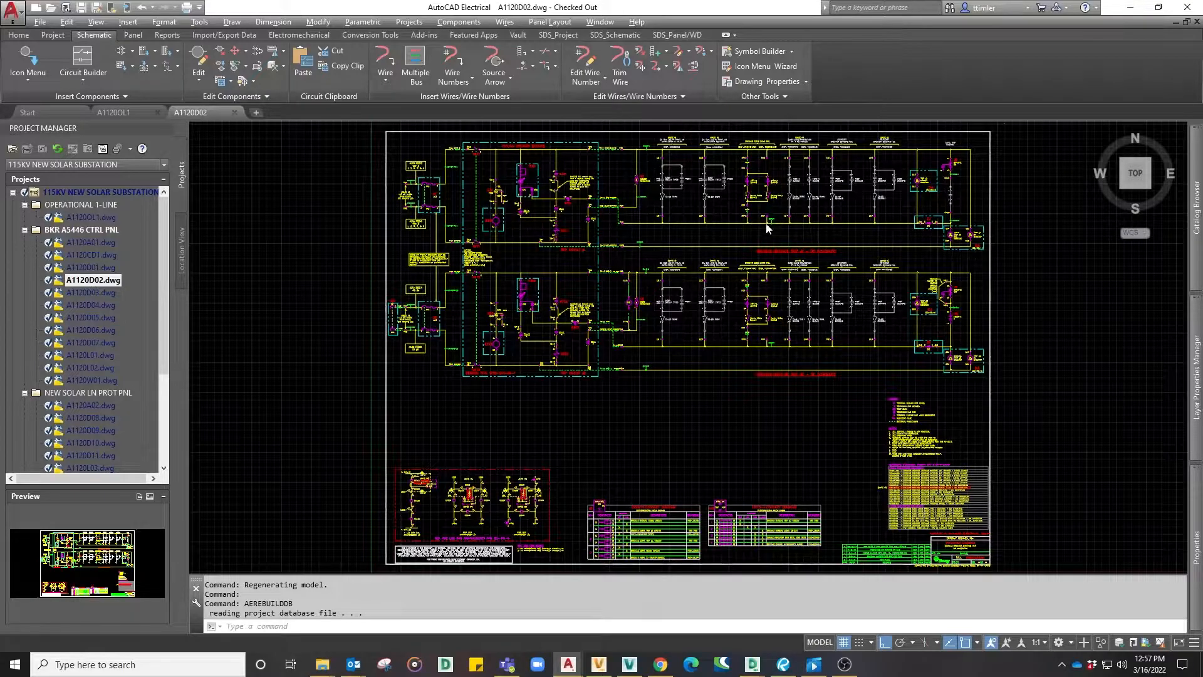
# Step: Update the $LINE LXX1$ PNL title and drawing references above both trip circuit schematics in A1120D02 with SDS_DREF
pyautogui.scroll(4, 751, 189)
pyautogui.moveTo(752, 186); pyautogui.dragTo(708, 283, button='middle')
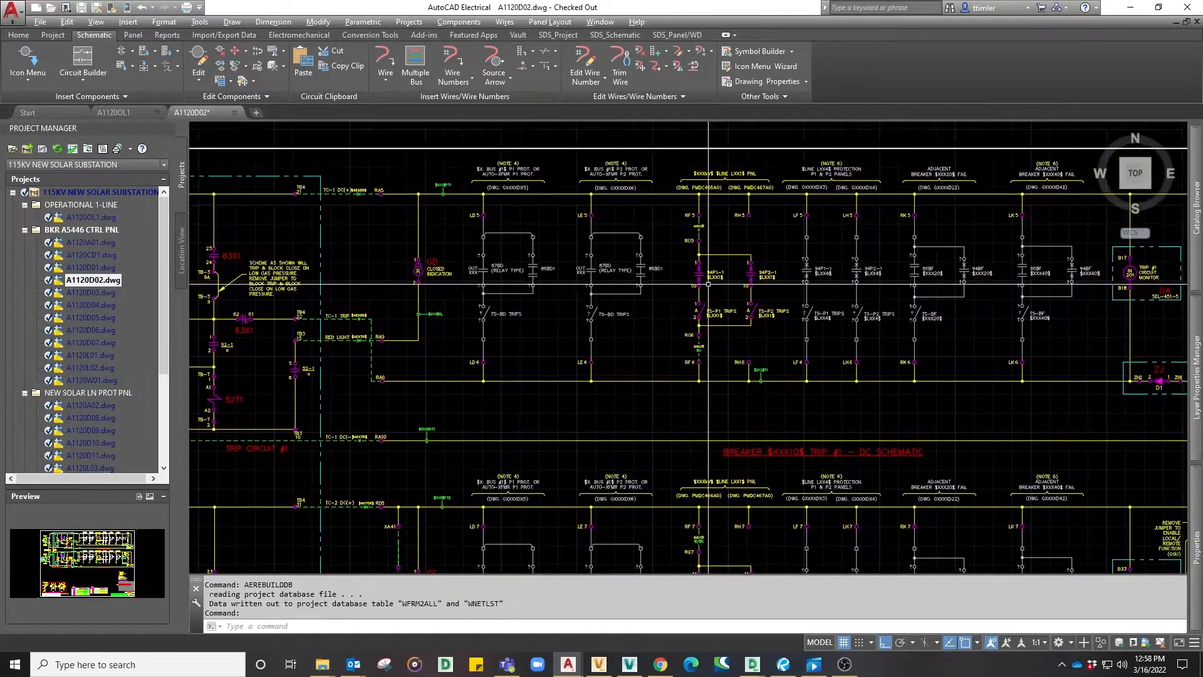
pyautogui.write('SDS_')
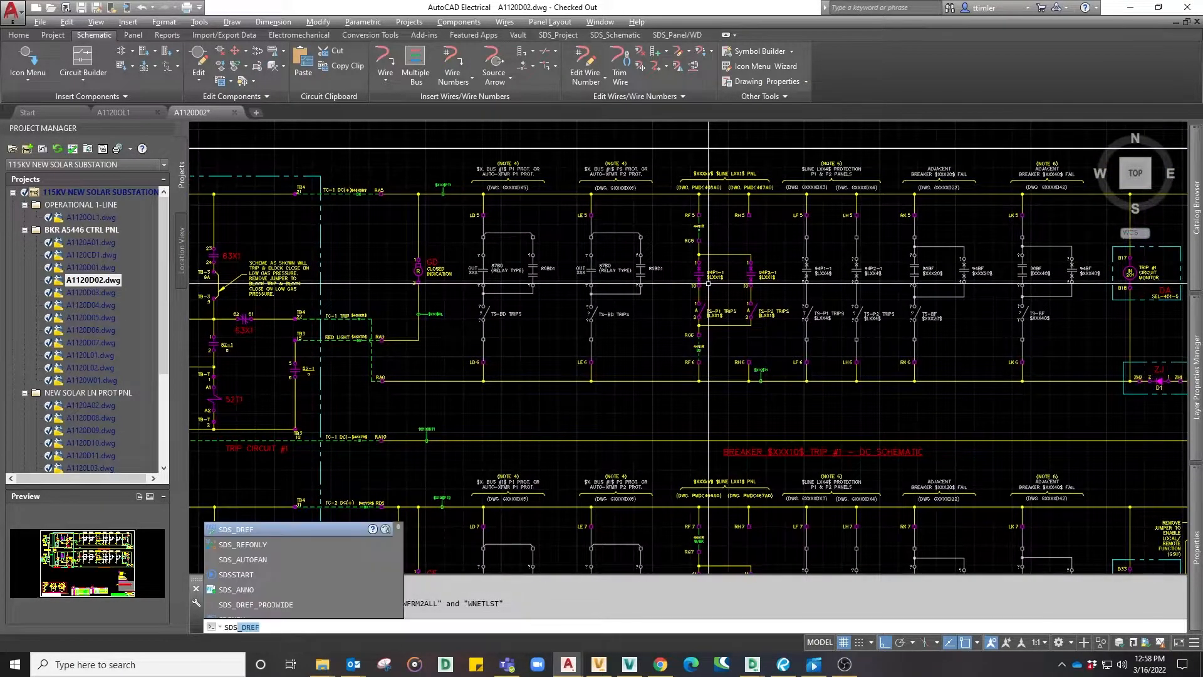
pyautogui.press('Return')
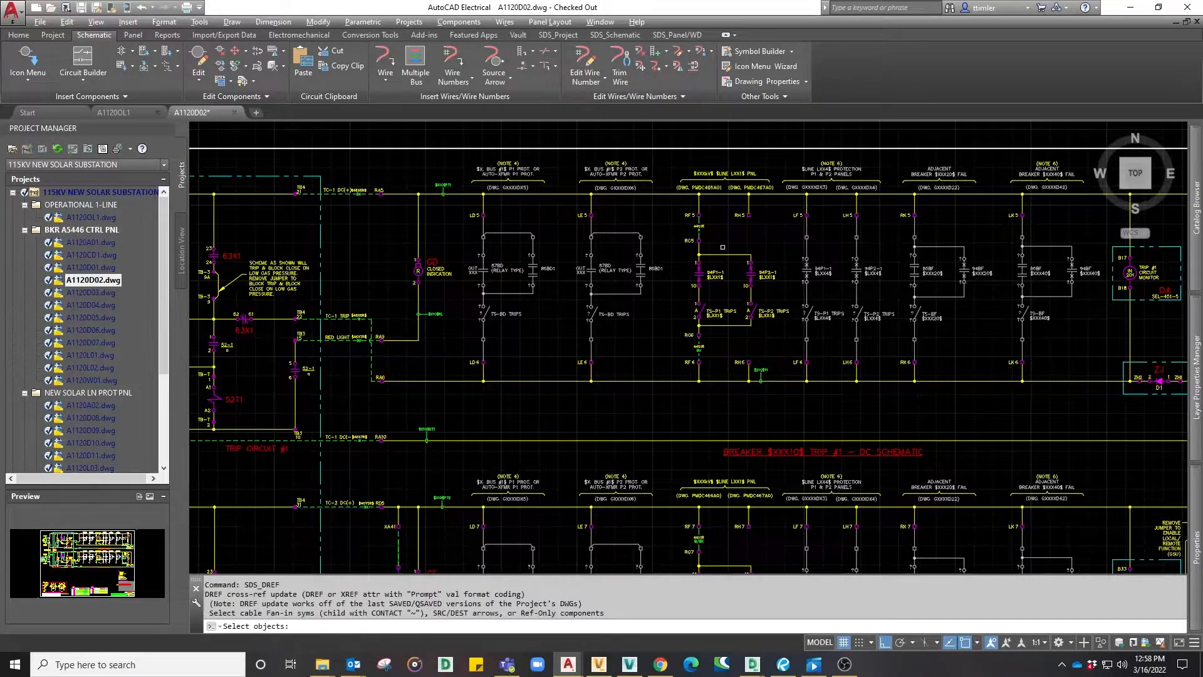
pyautogui.click(707, 283)
pyautogui.click(730, 188)
pyautogui.click(734, 174)
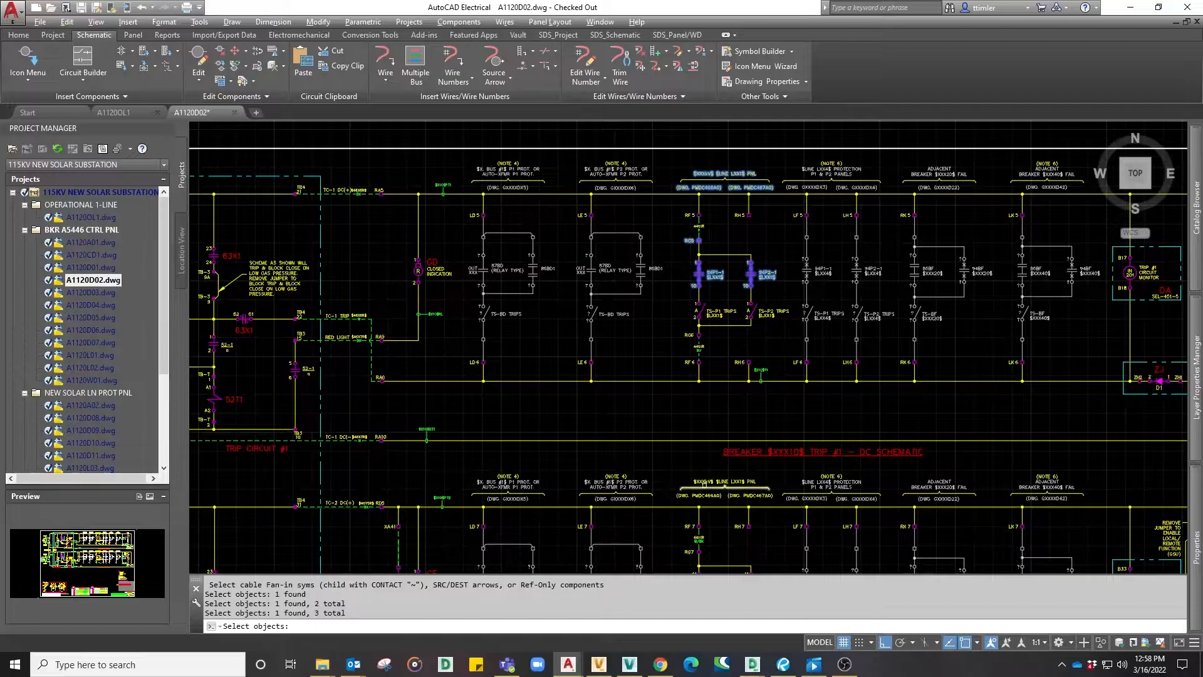
pyautogui.click(735, 496)
pyautogui.click(735, 495)
pyautogui.click(728, 482)
pyautogui.press('Return')
# Step: Review the updated panel references in both trip circuits and save drawing A1120D02 zoomed to its extents
pyautogui.scroll(4, 727, 210)
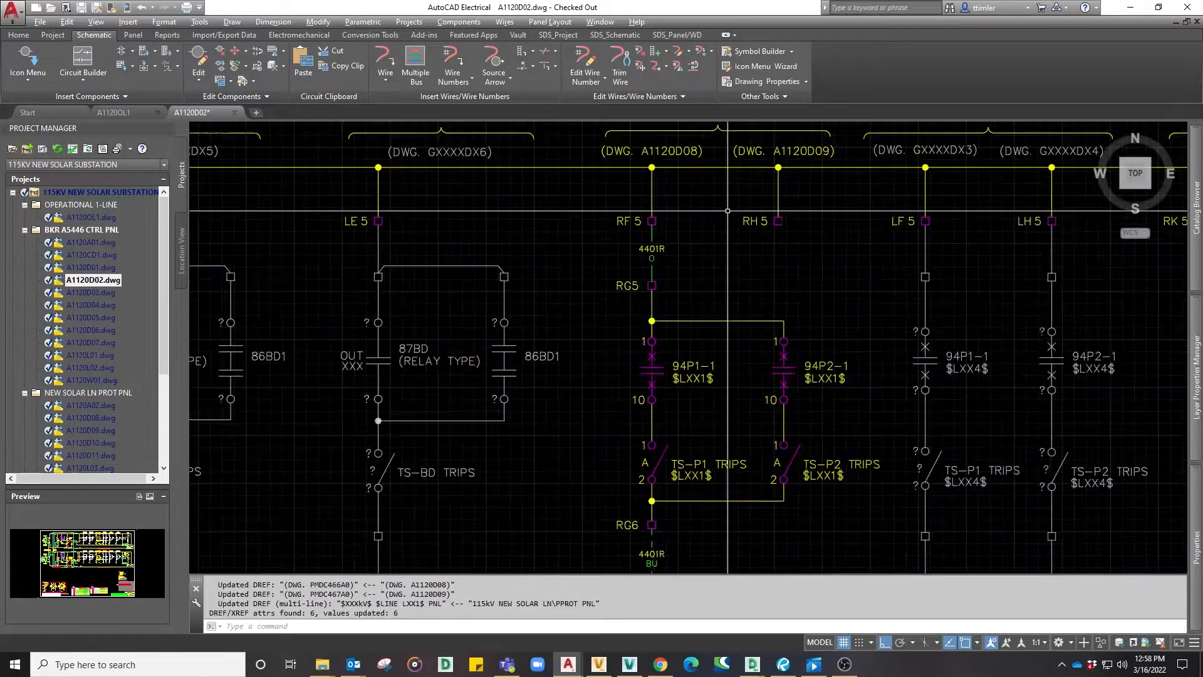
pyautogui.scroll(-5, 727, 211)
pyautogui.scroll(3, 730, 418)
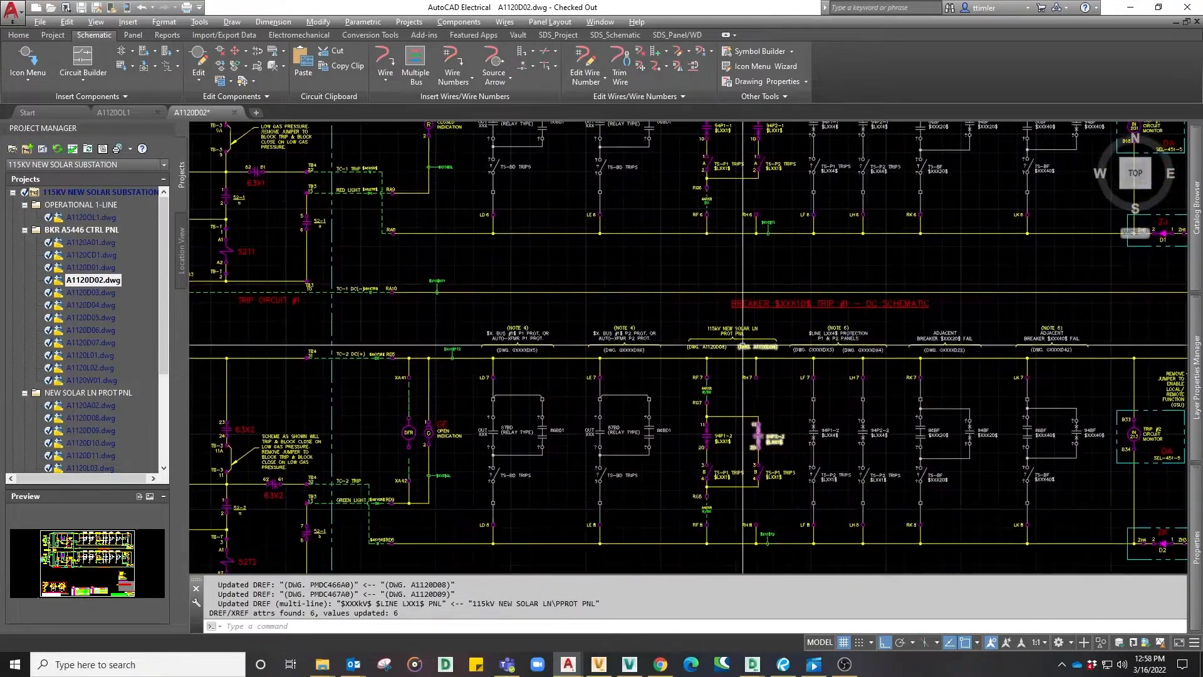
pyautogui.middleClick(731, 401)
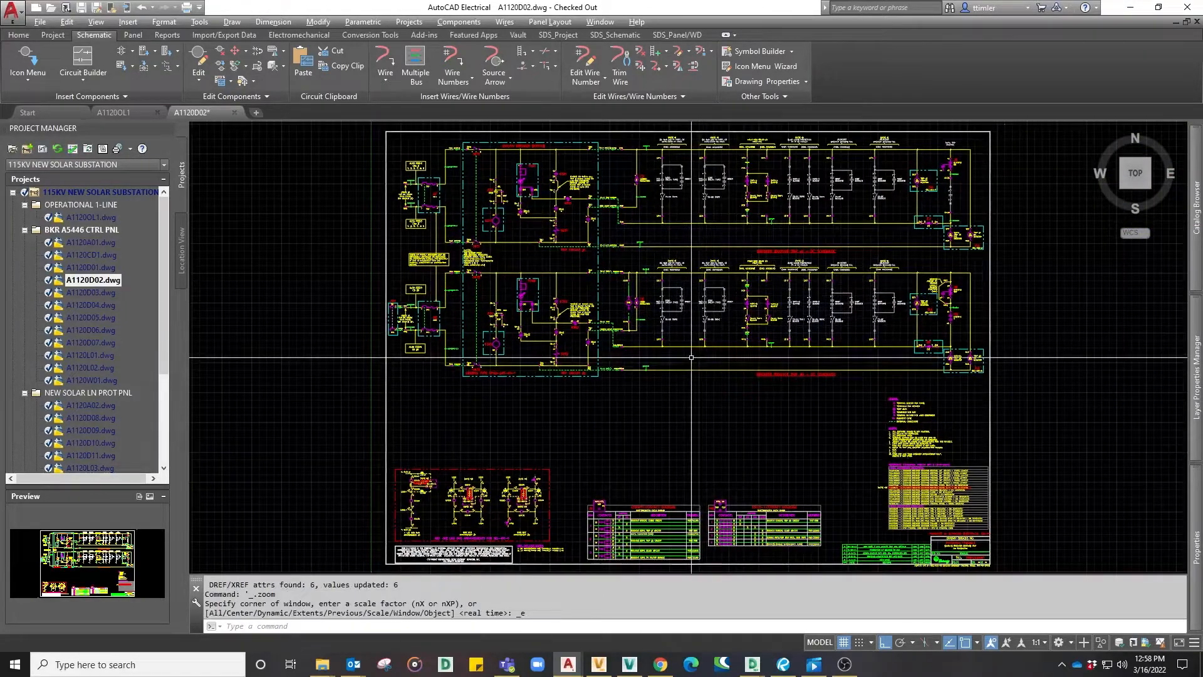
pyautogui.hotkey('ctrl', 's')
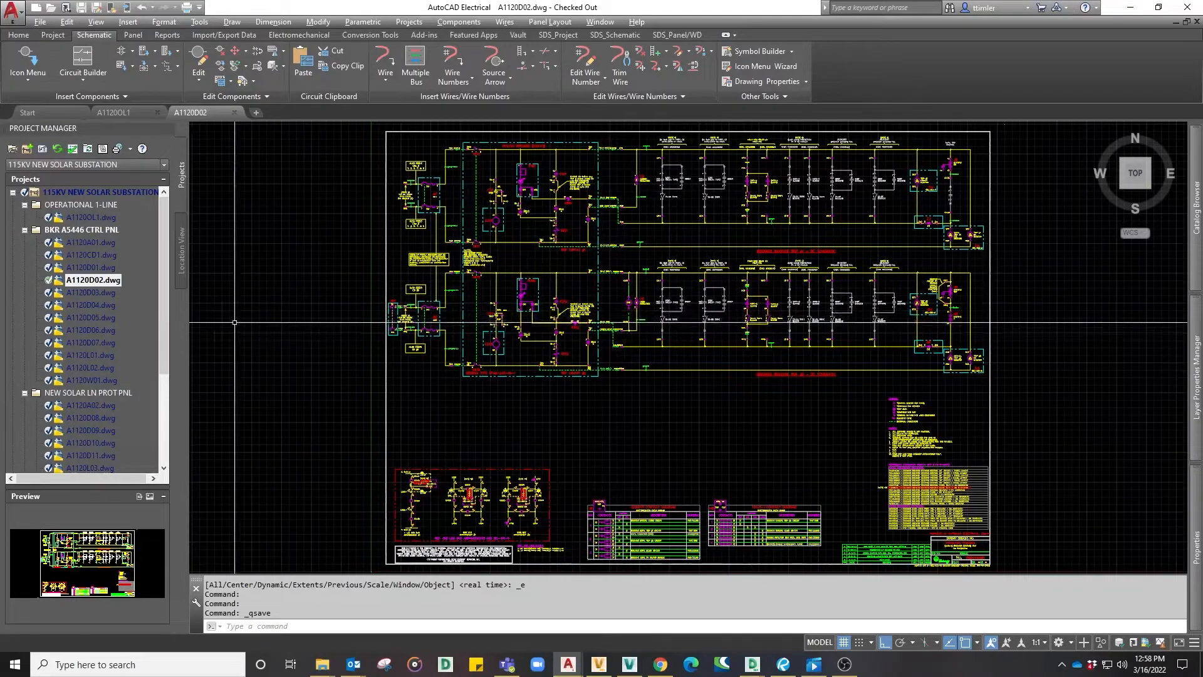
# Step: Open drawing A1120D04, update its $LINE LXX1$ PNL title and two drawing references with SDS_DREF, and save it
pyautogui.doubleClick(87, 305)
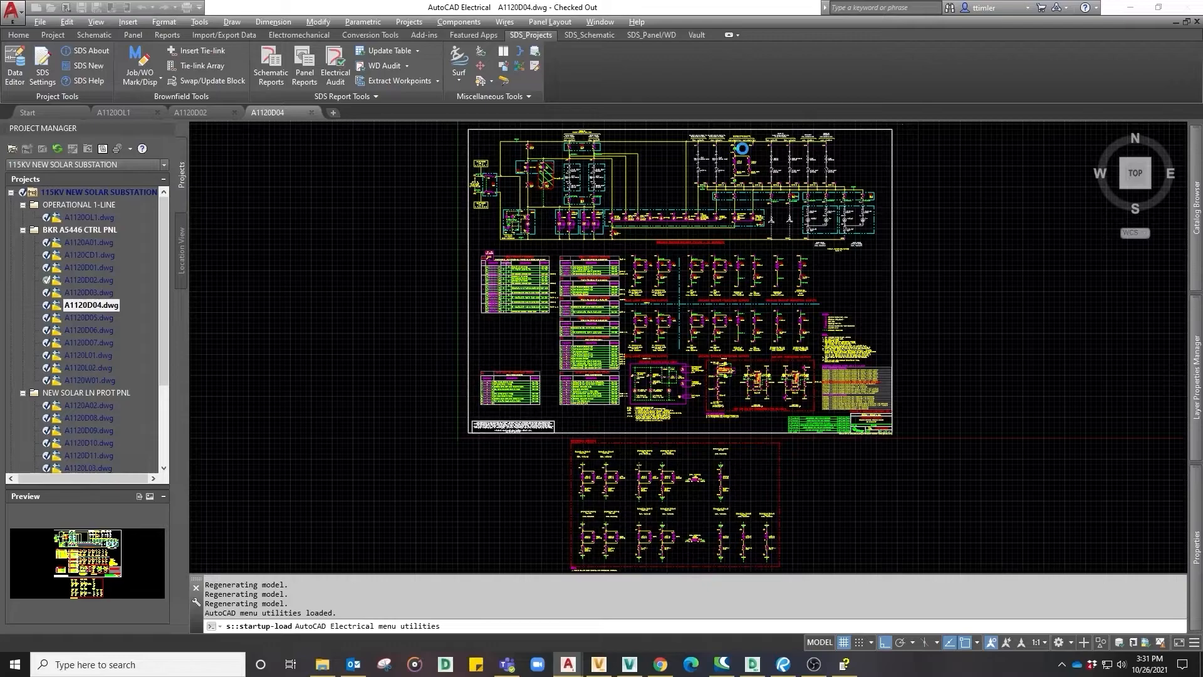
pyautogui.scroll(10, 685, 264)
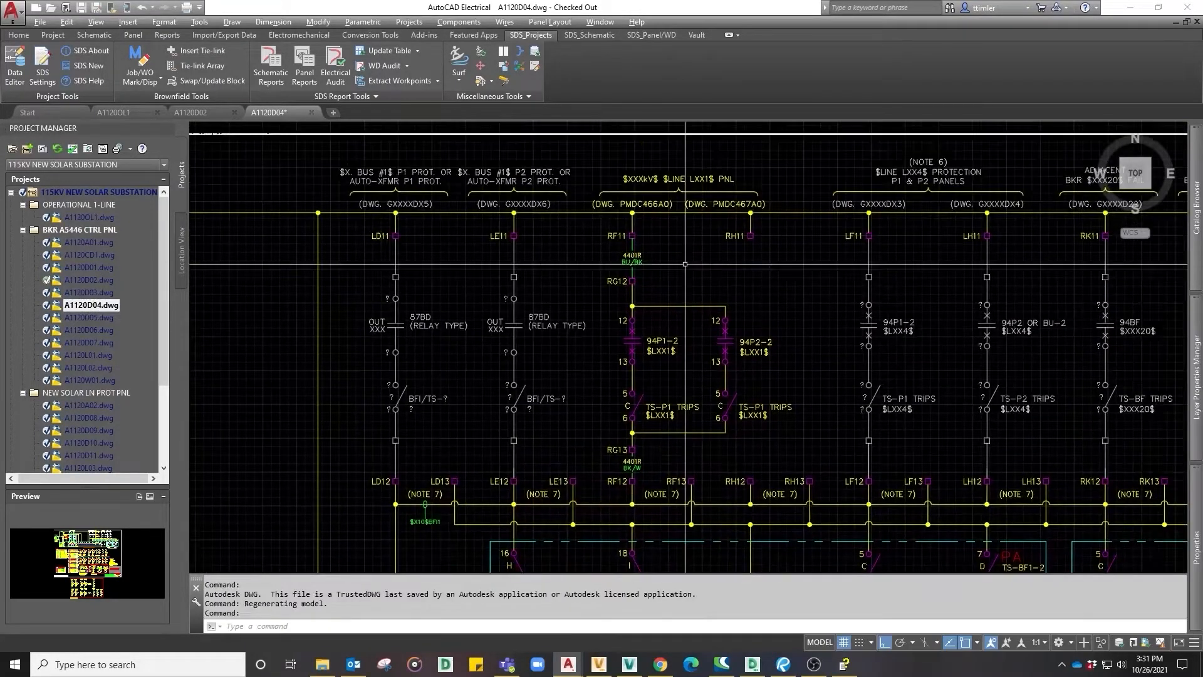
pyautogui.write('SDS_DREF')
pyautogui.press('Return')
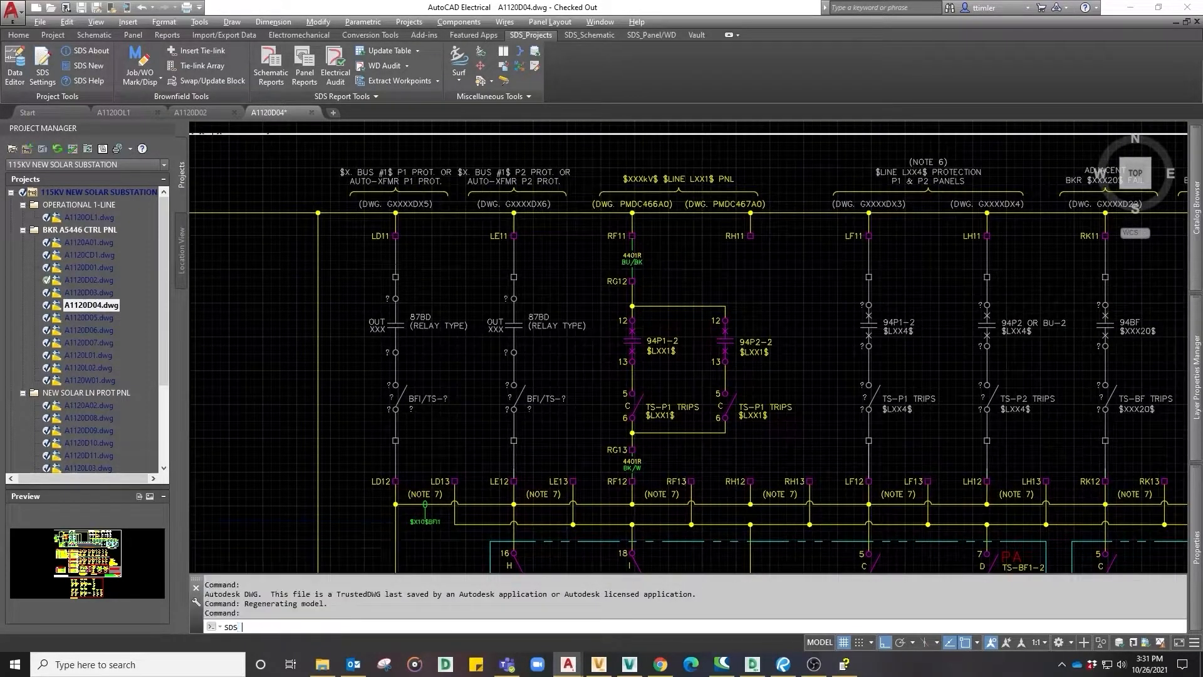
pyautogui.click(610, 282)
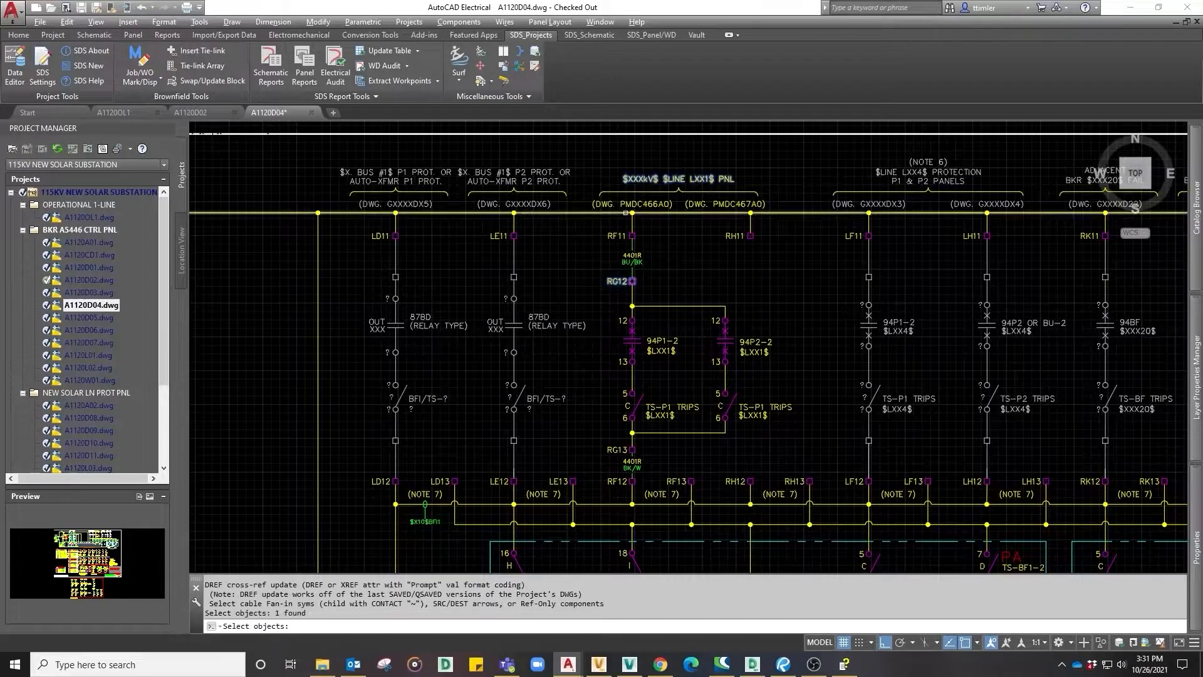
pyautogui.click(640, 203)
pyautogui.click(698, 200)
pyautogui.press('Return')
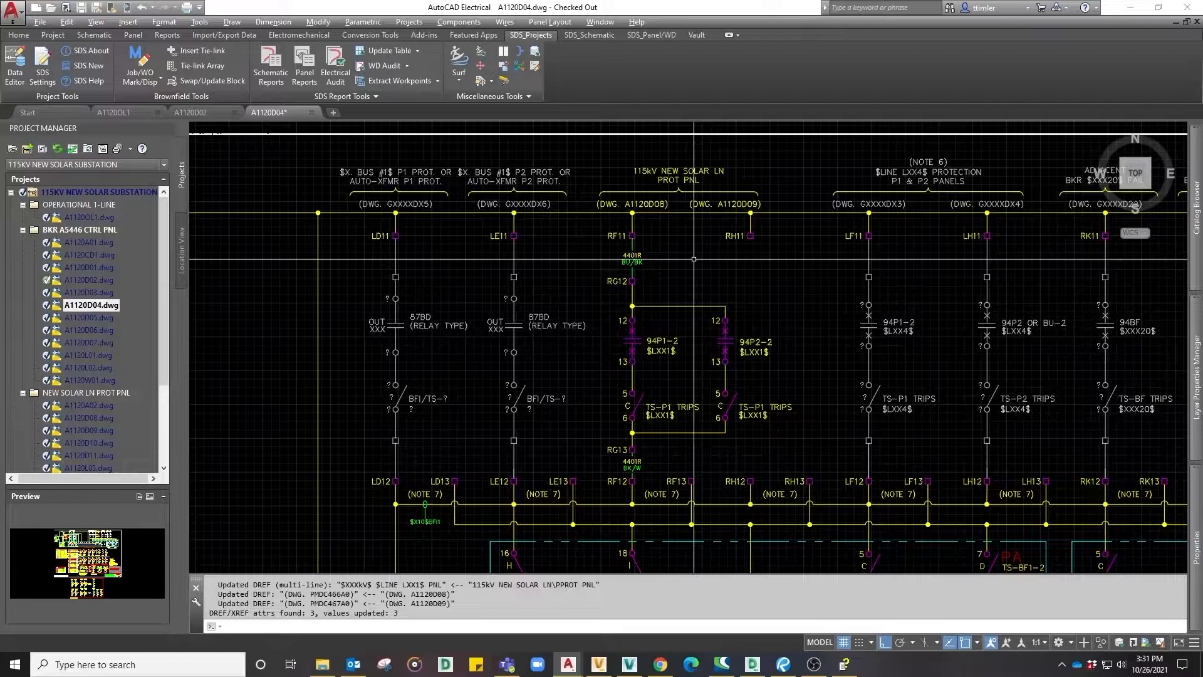
pyautogui.hotkey('ctrl', 's')
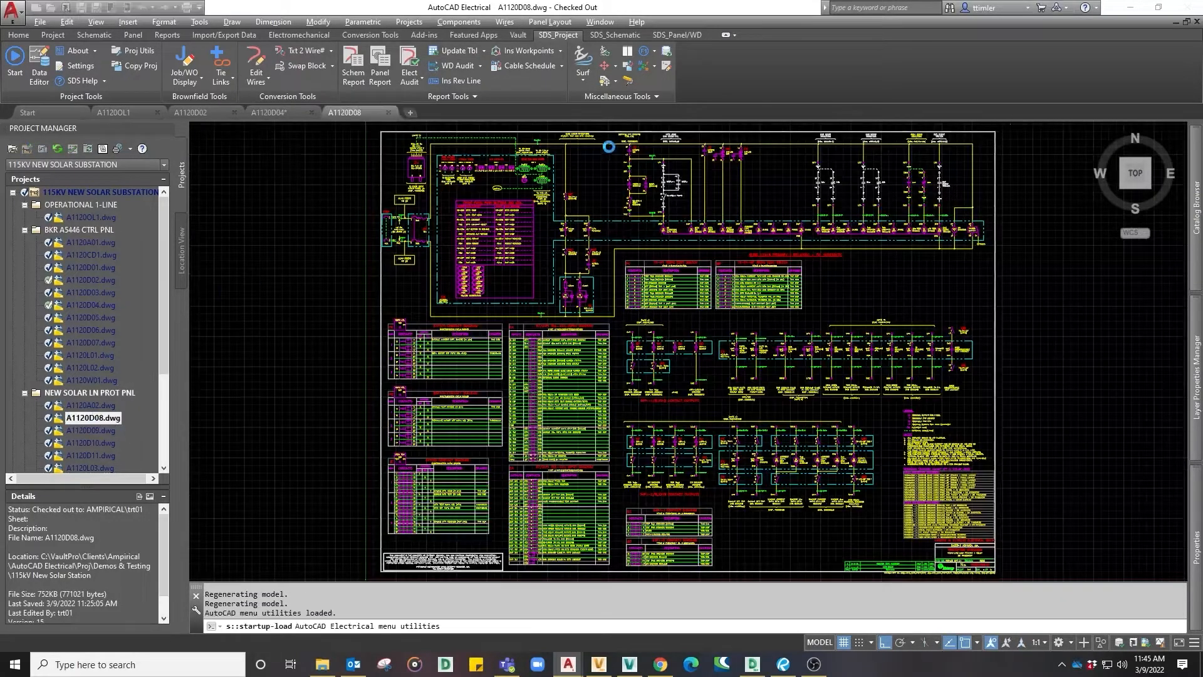
# Step: Update the BKR $XXX10$ CTRL PNL title and its drawing reference above the DTTCO1 contact in A1120D08 with SDS_DREF
pyautogui.scroll(7, 632, 163)
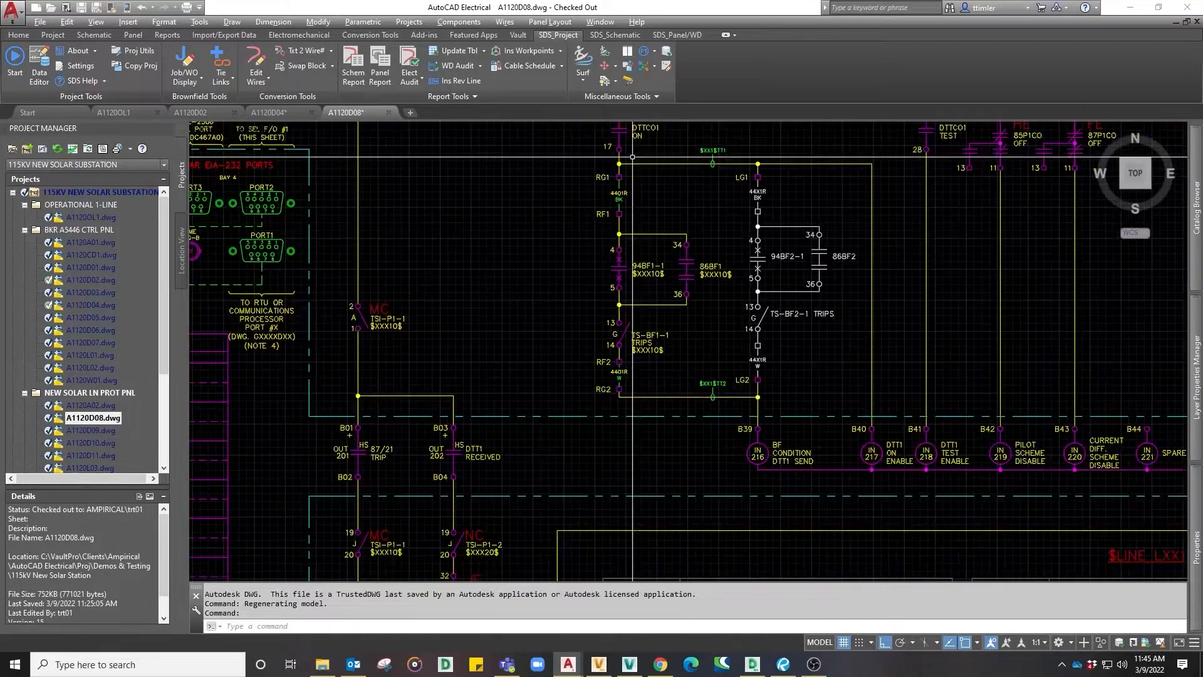
pyautogui.moveTo(627, 163); pyautogui.dragTo(627, 278, button='middle')
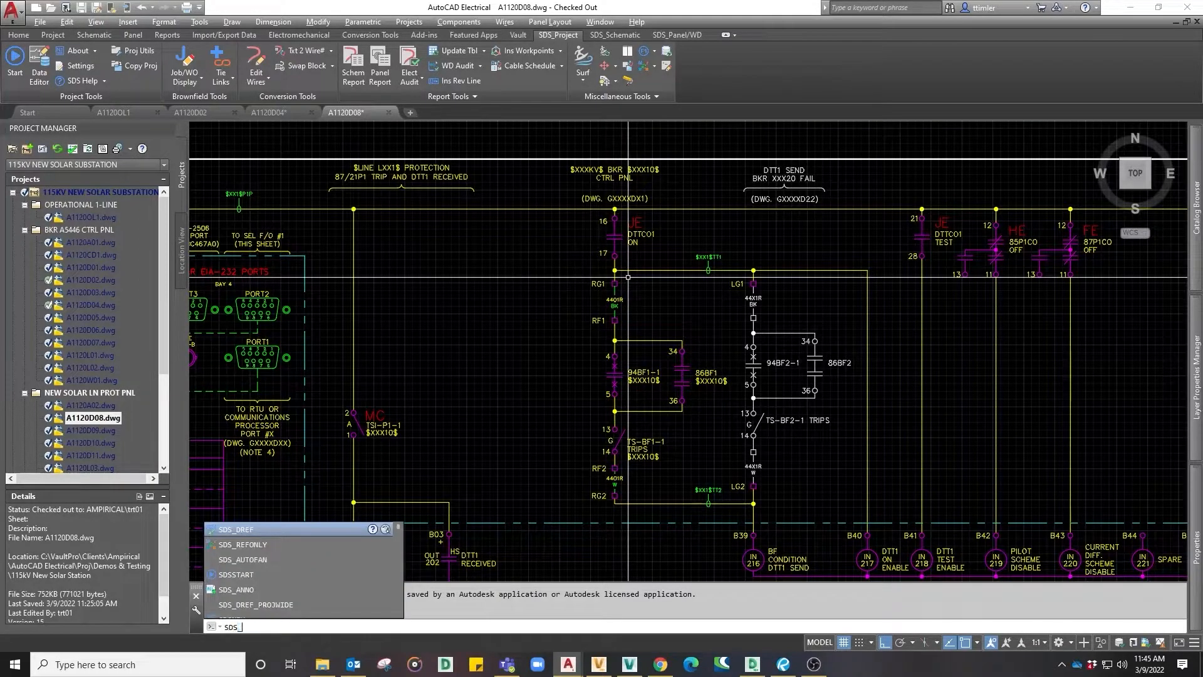
pyautogui.write('dref')
pyautogui.press('Return')
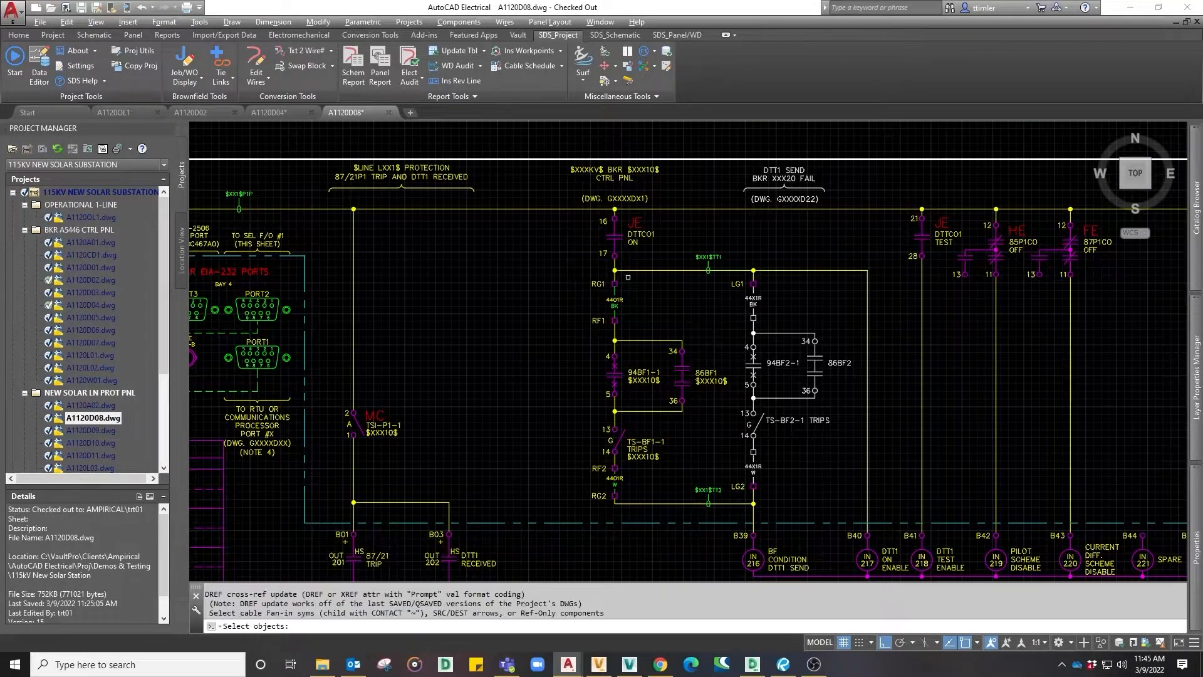
pyautogui.click(630, 199)
pyautogui.click(627, 178)
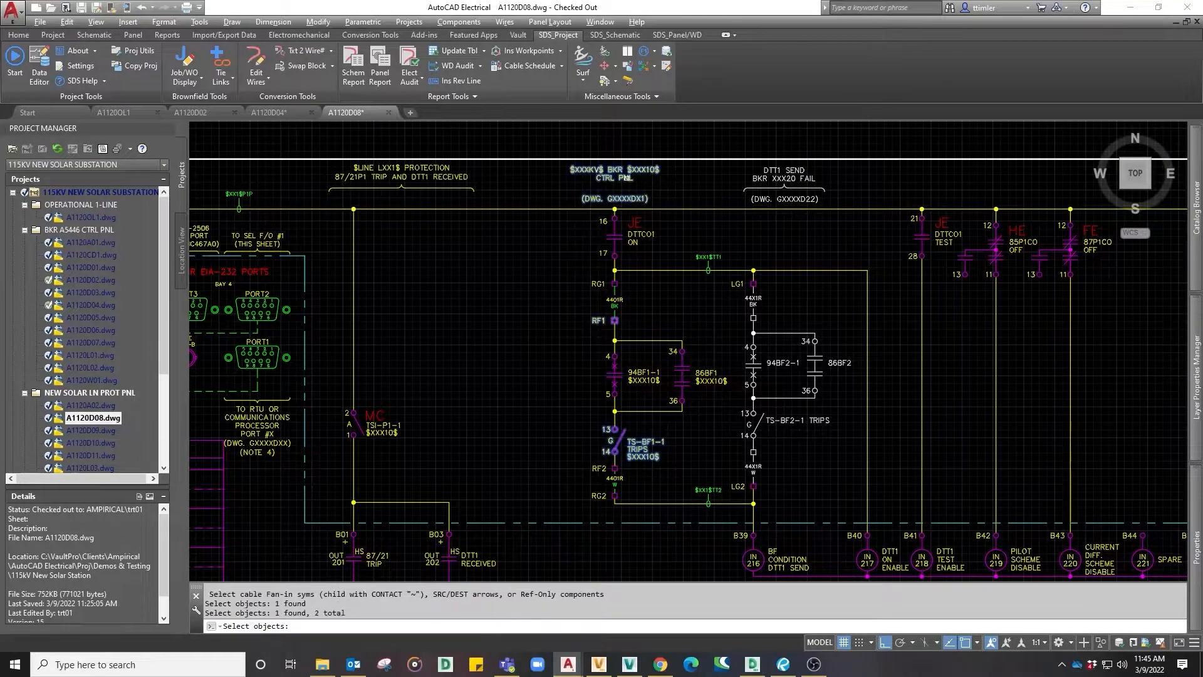
pyautogui.press('Return')
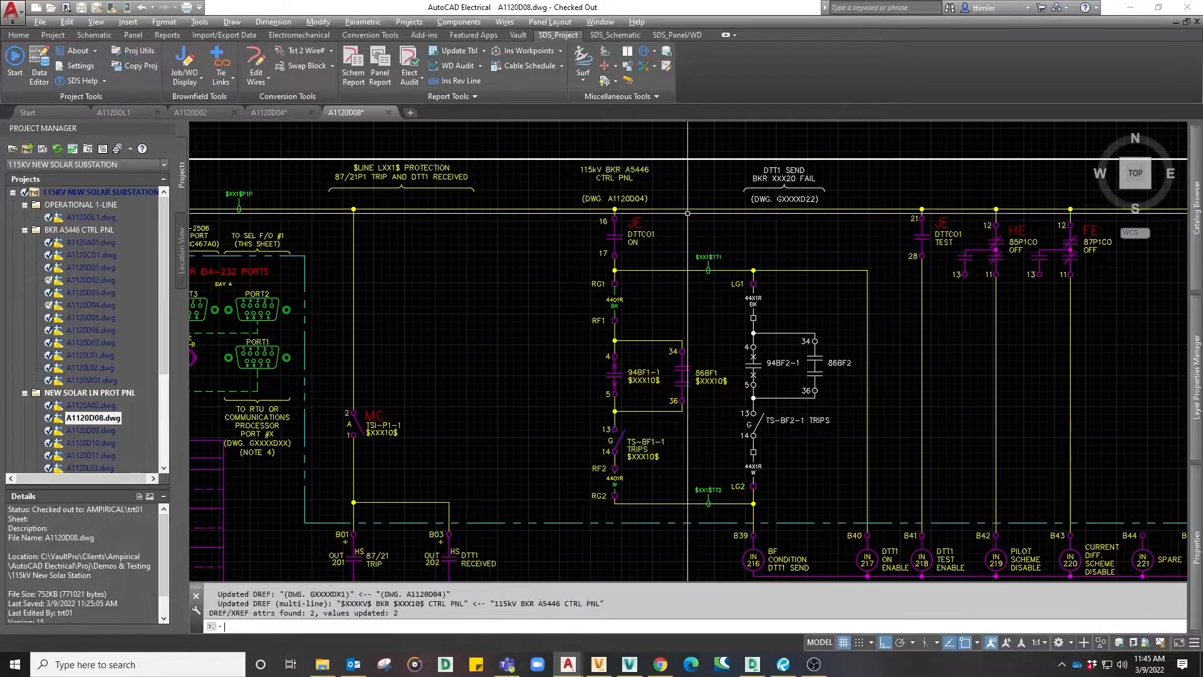
# Step: Update the TRIP TC#1, TRIP TC#2 and BFI references for BREAKER $XXX10$ under the 94P1-1 and 94P1-2 contacts with SDS_DREF, saving A1120D08 first
pyautogui.scroll(-3, 633, 213)
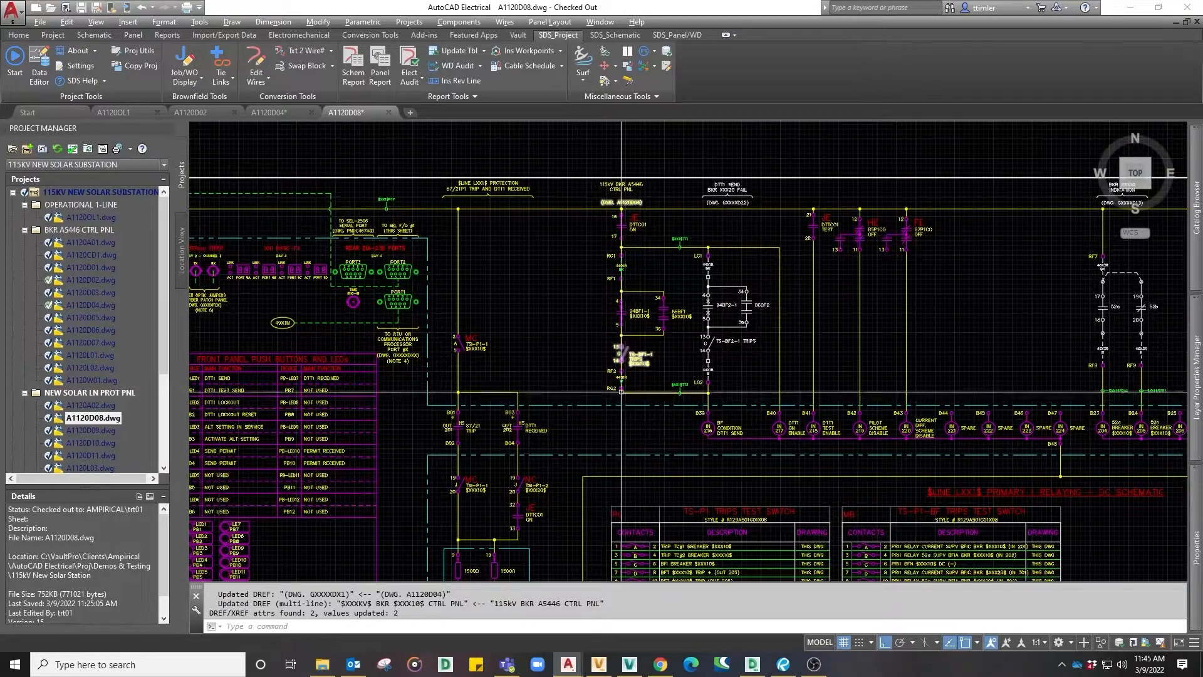
pyautogui.moveTo(627, 432); pyautogui.dragTo(620, 321, button='middle')
pyautogui.scroll(-5, 619, 321)
pyautogui.moveTo(633, 467)
pyautogui.mouseDown(button='middle')
pyautogui.moveTo(633, 413)
pyautogui.moveTo(614, 422)
pyautogui.mouseUp(button='middle')
pyautogui.scroll(5, 637, 457)
pyautogui.scroll(3, 614, 398)
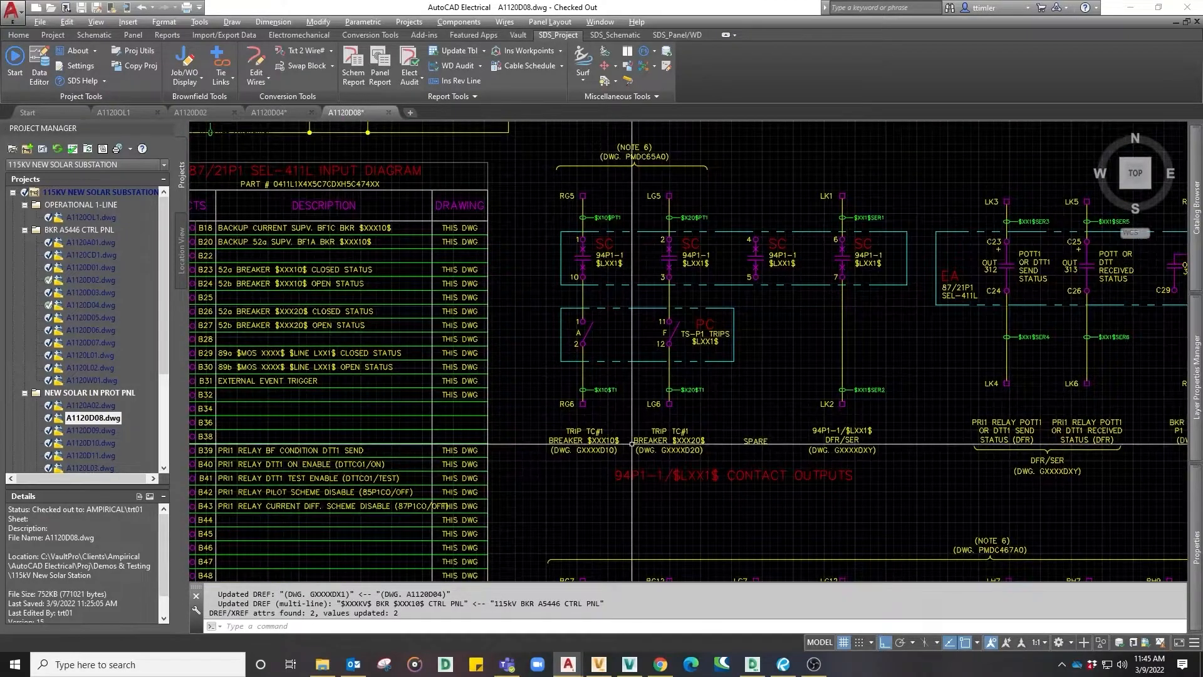
pyautogui.write('_dref')
pyautogui.press('Return')
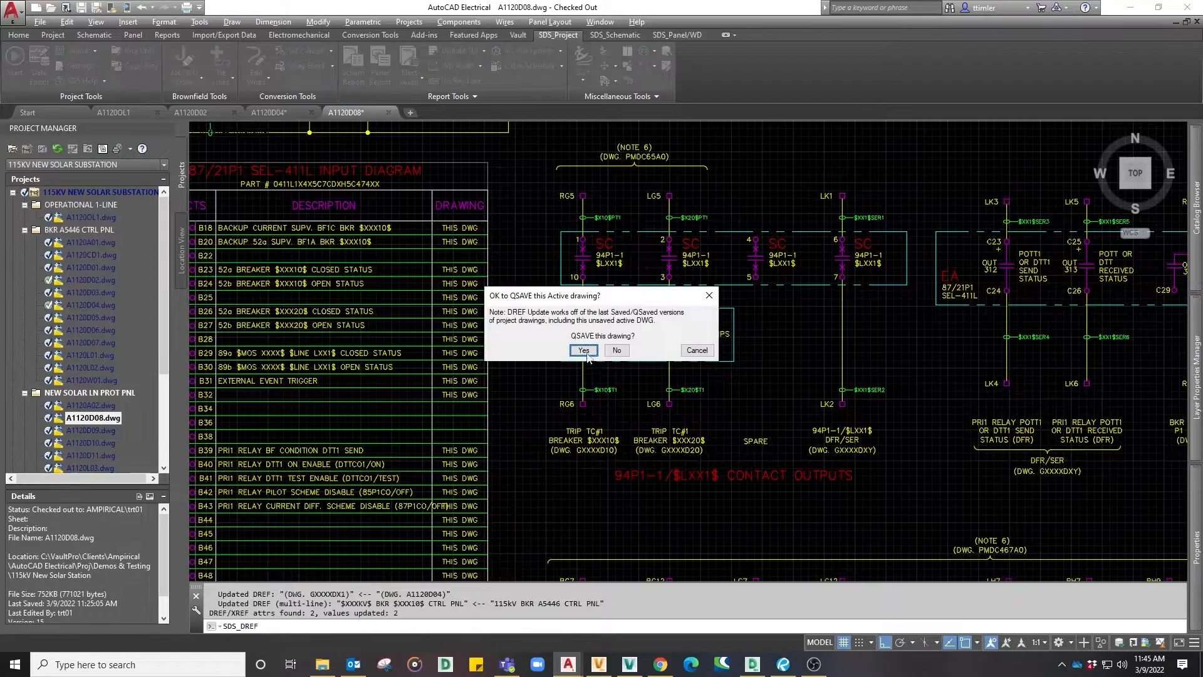
pyautogui.click(583, 351)
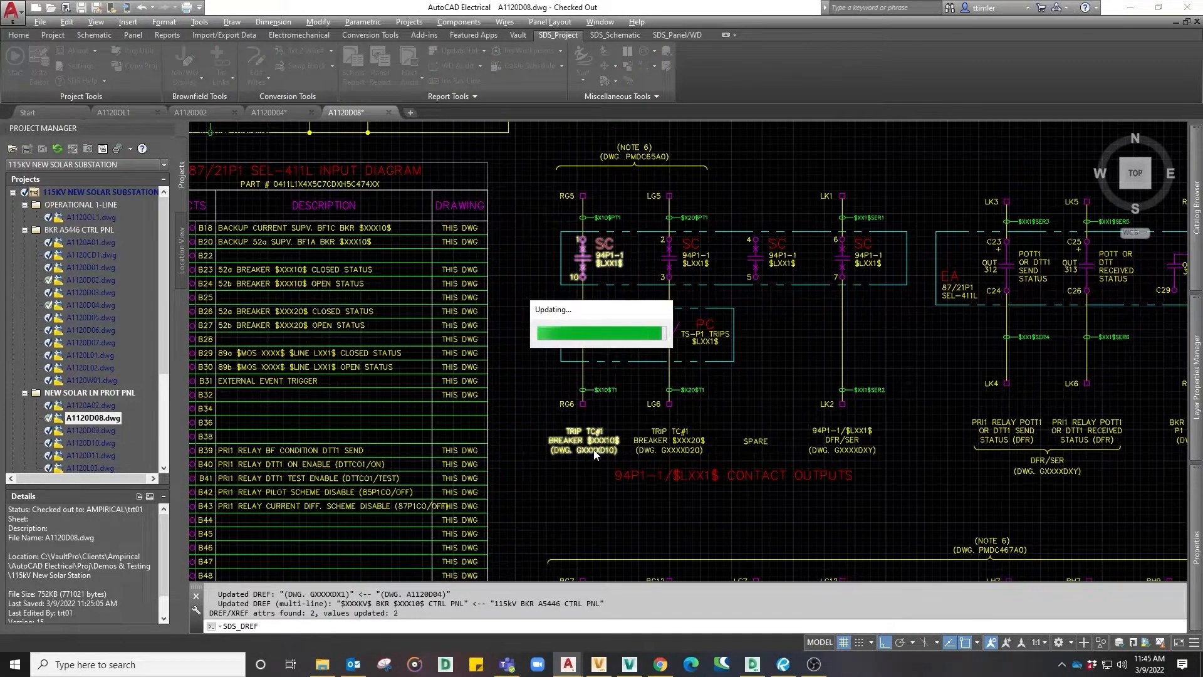
pyautogui.click(615, 450)
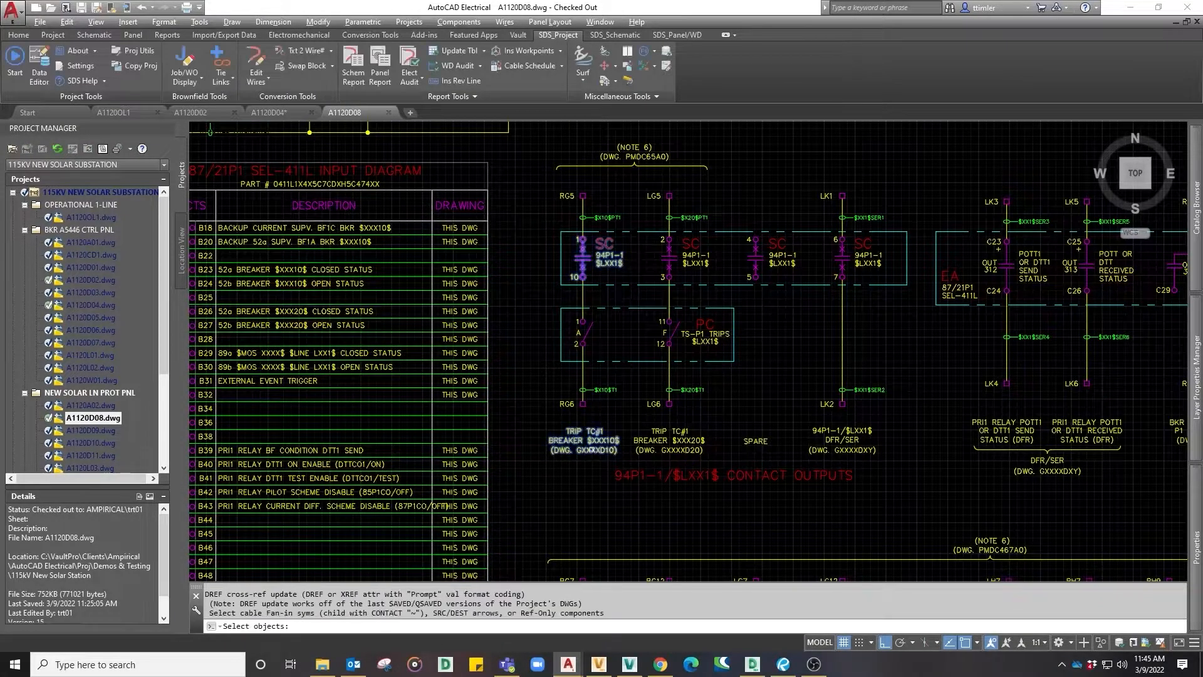
pyautogui.moveTo(629, 499); pyautogui.dragTo(647, 312, button='middle')
pyautogui.moveTo(653, 464); pyautogui.dragTo(652, 394, button='middle')
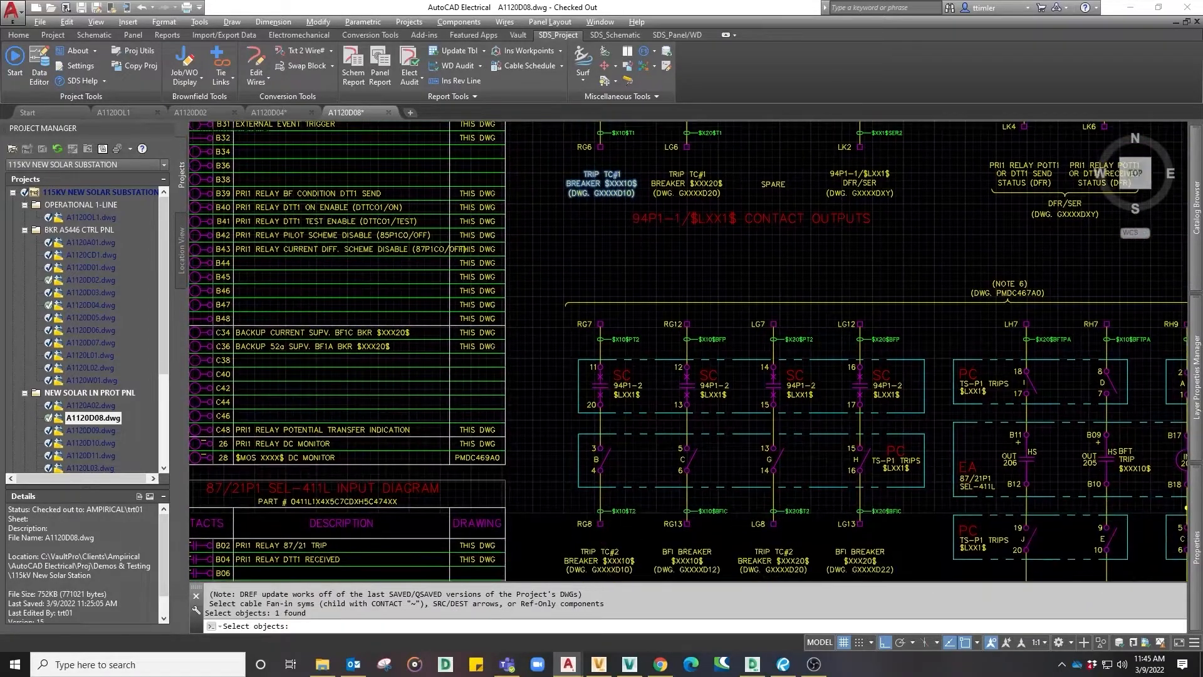
pyautogui.click(600, 559)
pyautogui.click(687, 560)
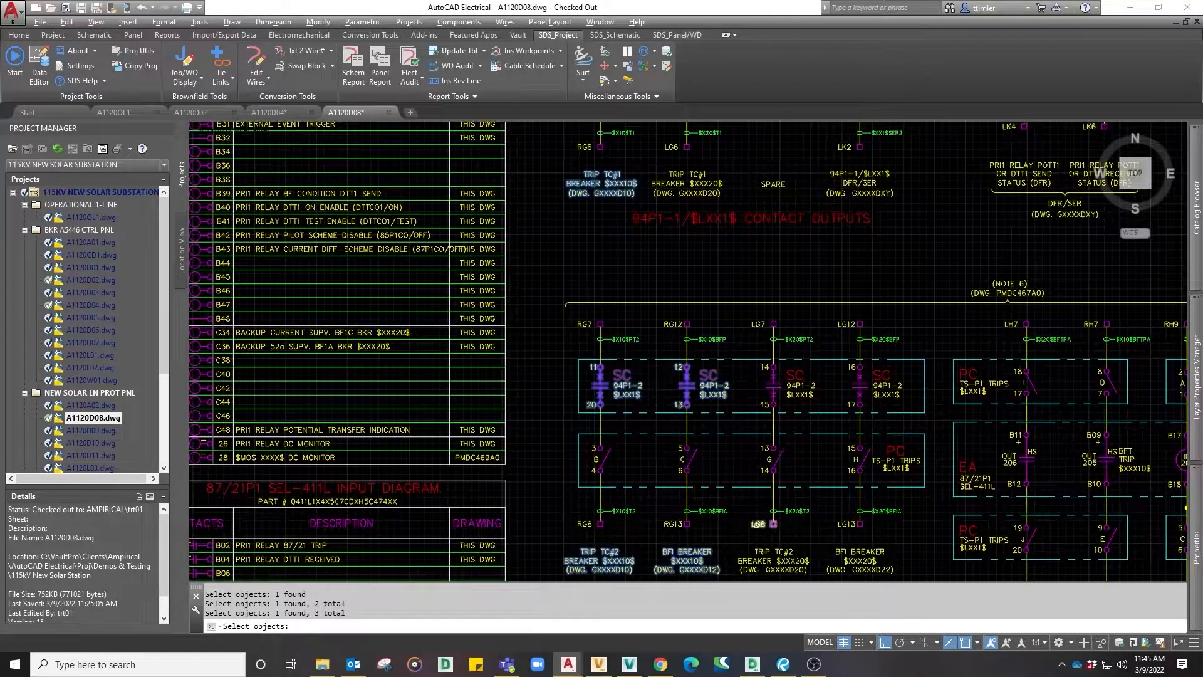
pyautogui.press('Return')
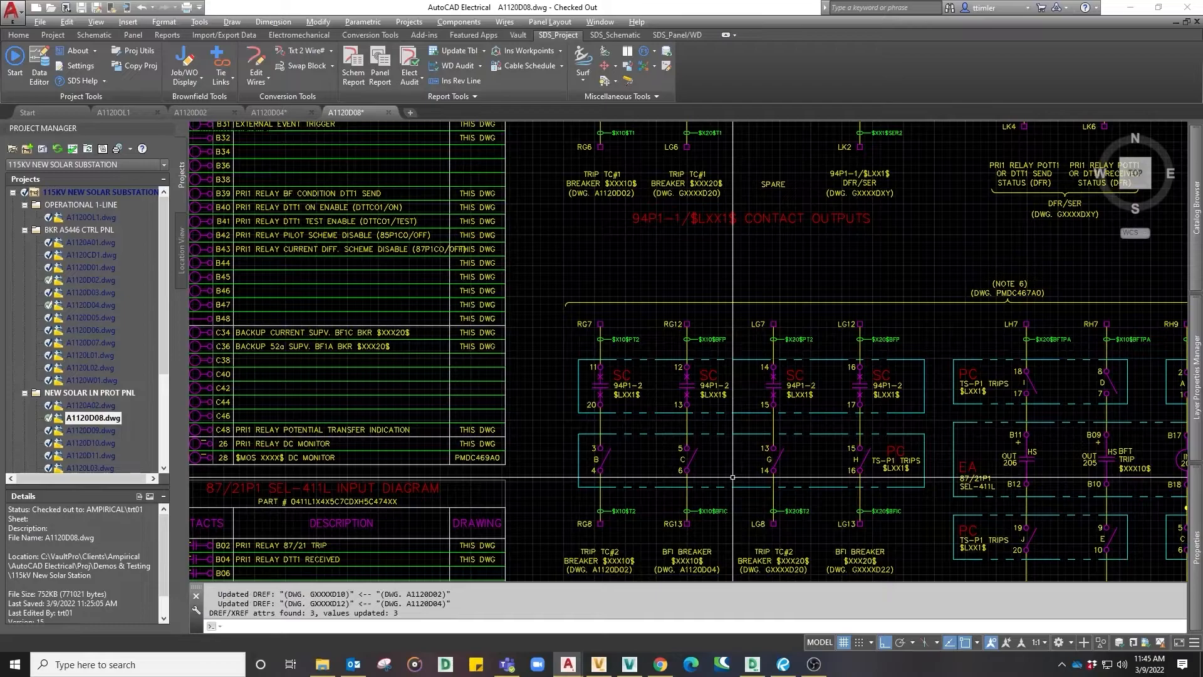
# Step: Surf from the 94BF1-1 contact in A1120D08 to its matching 4/5 contact in A1120D04 and examine the surrounding contact outputs
pyautogui.moveTo(616, 229); pyautogui.dragTo(630, 499, button='middle')
pyautogui.scroll(-4, 630, 456)
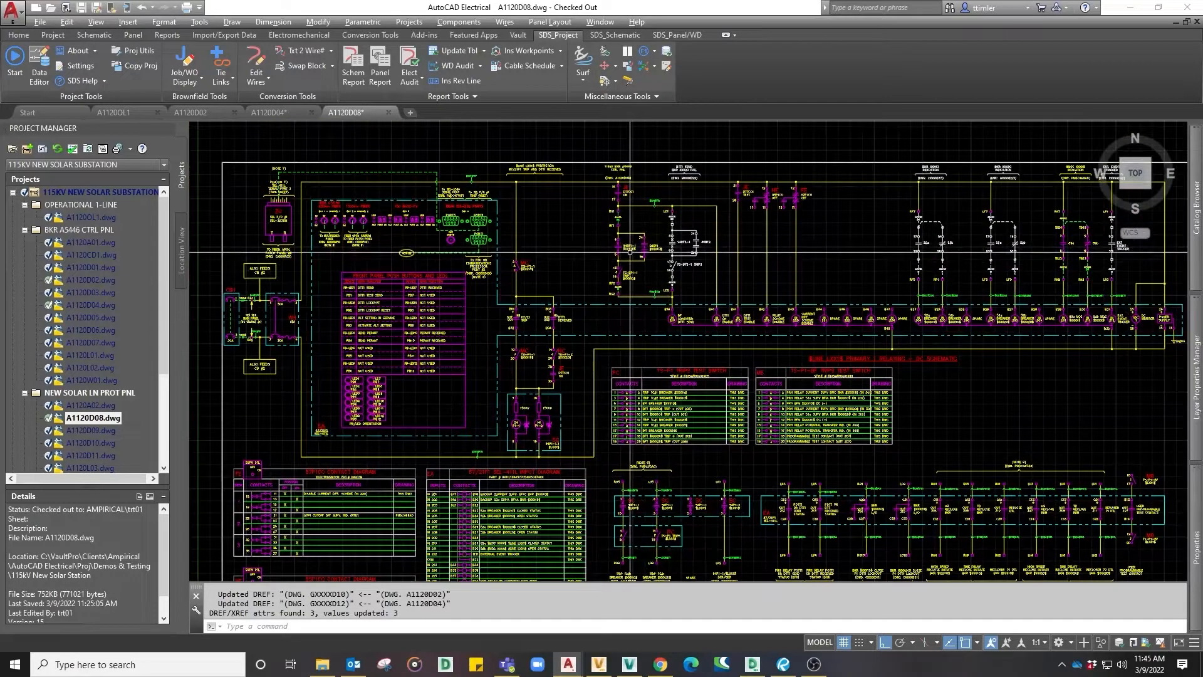
pyautogui.scroll(2, 630, 251)
pyautogui.rightClick(629, 247)
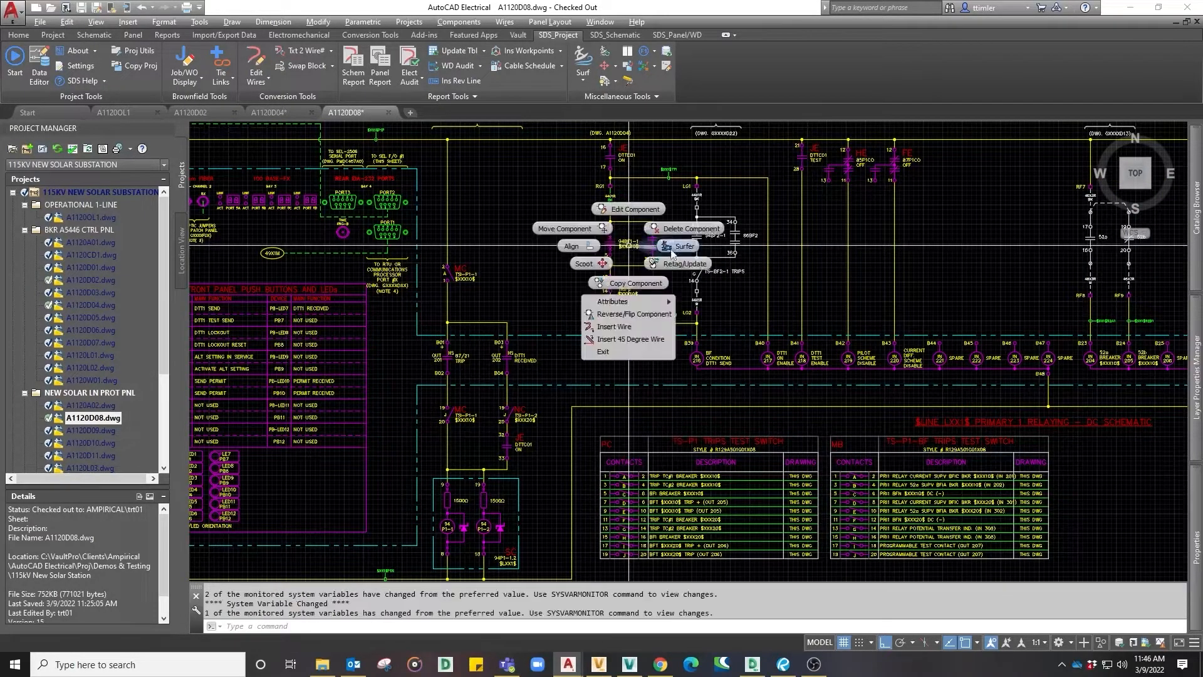
pyautogui.click(676, 247)
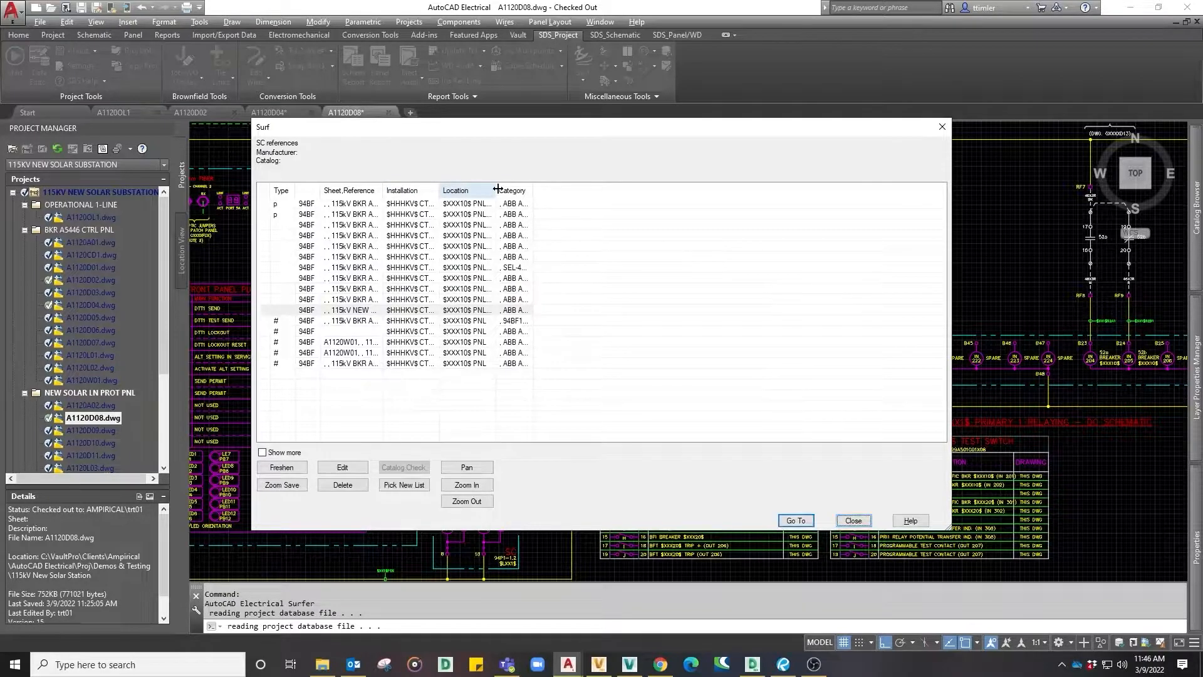
pyautogui.moveTo(498, 189); pyautogui.dragTo(548, 189)
pyautogui.click(515, 308)
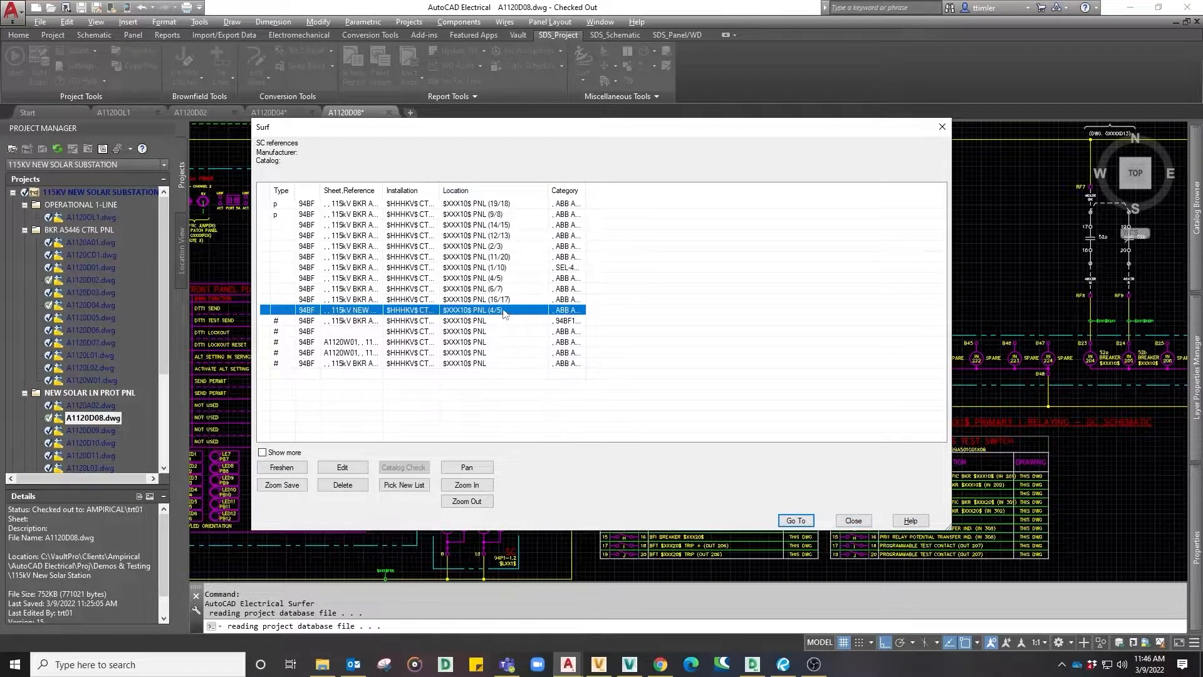
pyautogui.click(499, 279)
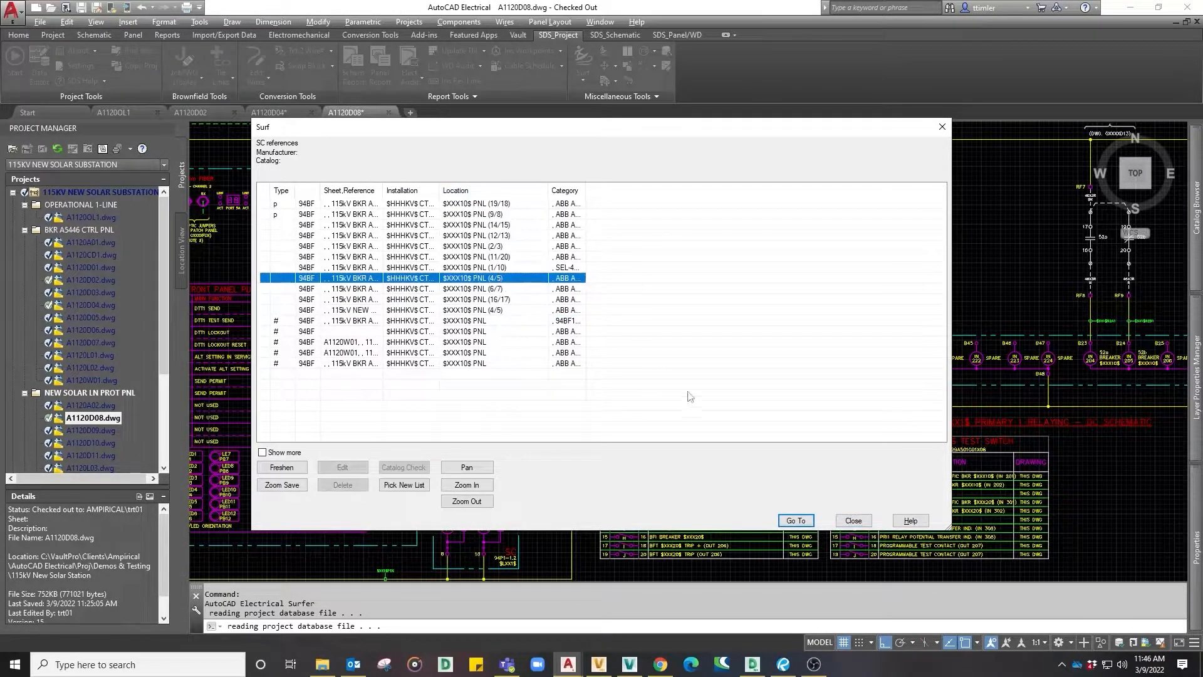
pyautogui.click(795, 521)
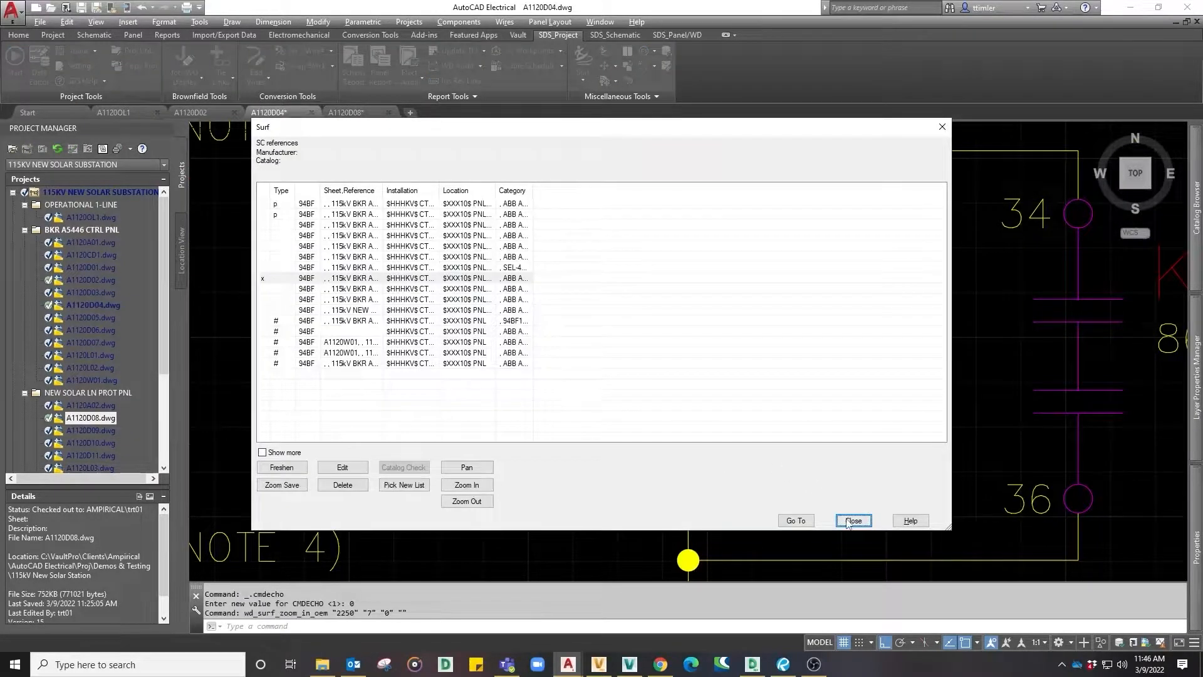
pyautogui.click(853, 520)
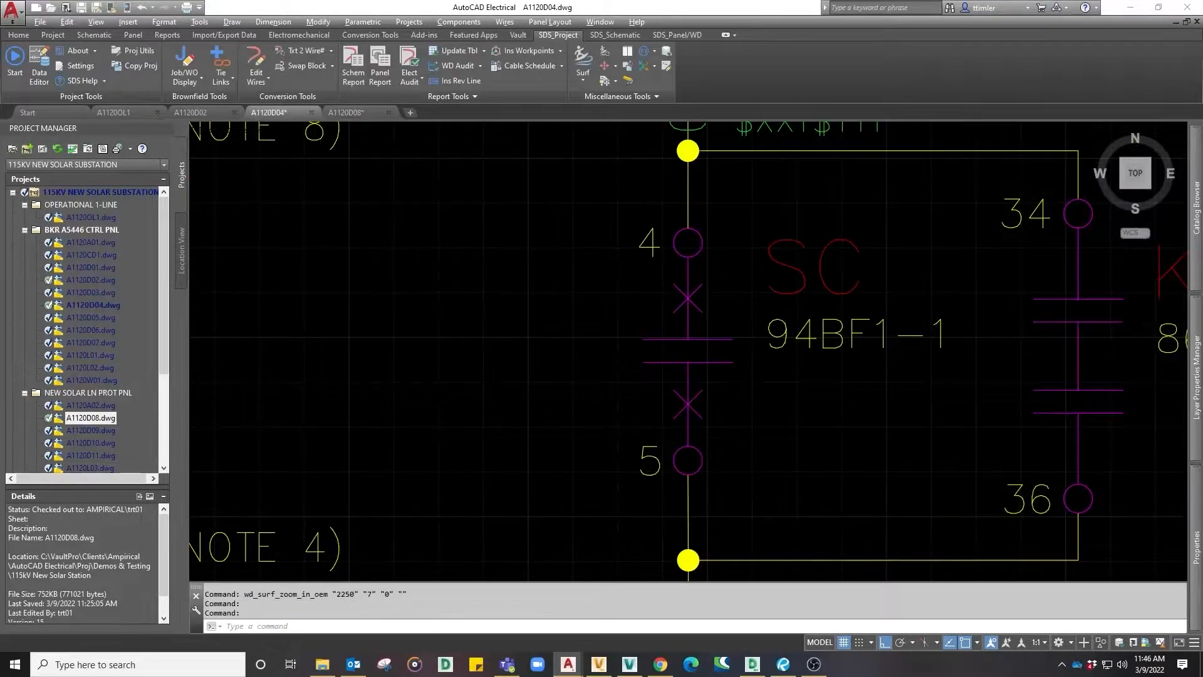
pyautogui.scroll(-3, 806, 476)
pyautogui.scroll(-2, 806, 477)
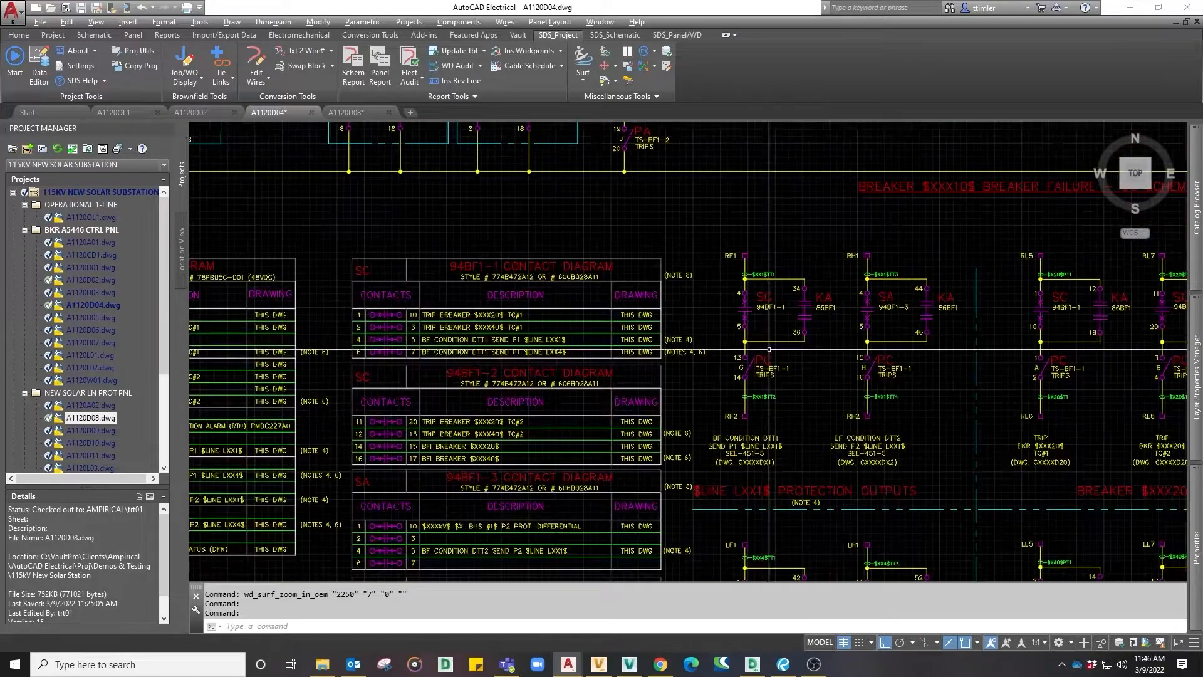
# Step: Update the drawing reference under the BF CONDITION DTT1 SEND P1 $LINE LXX1$ contact in A1120D04 with SDS_DREF
pyautogui.write('sds_dref')
pyautogui.press('Return')
pyautogui.click(760, 462)
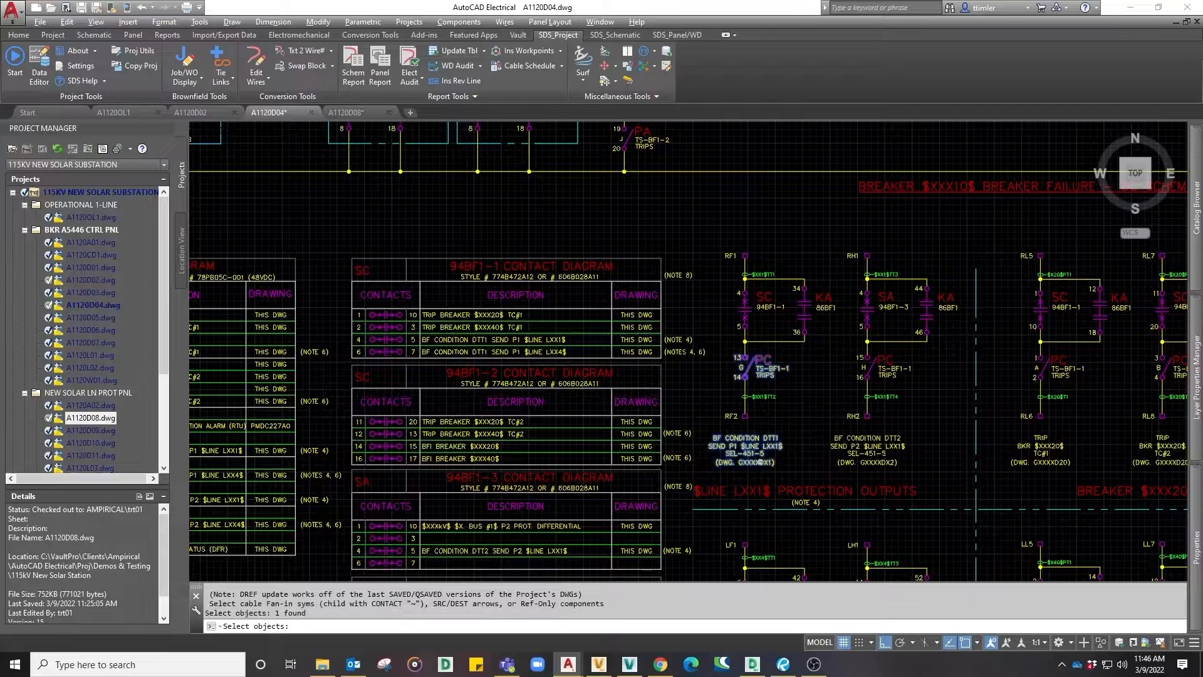
pyautogui.press('Return')
# Step: Surf from the 94P1-2 contact in the A1120D04 breaker failure schematic to its matching 12/13 contact in A1120D08
pyautogui.scroll(4, 782, 467)
pyautogui.scroll(-6, 782, 470)
pyautogui.moveTo(788, 381)
pyautogui.mouseDown(button='middle')
pyautogui.moveTo(788, 413)
pyautogui.moveTo(694, 426)
pyautogui.moveTo(619, 334)
pyautogui.mouseUp(button='middle')
pyautogui.scroll(5, 647, 543)
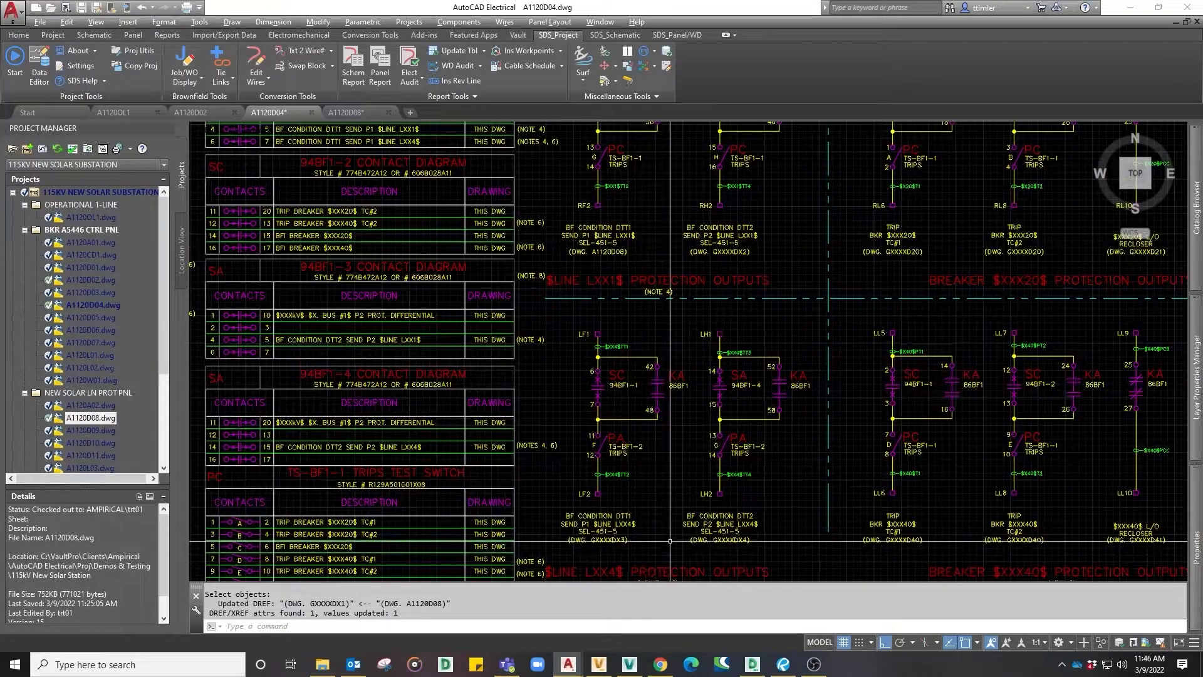
pyautogui.scroll(-2, 708, 470)
pyautogui.moveTo(865, 323); pyautogui.dragTo(758, 491, button='middle')
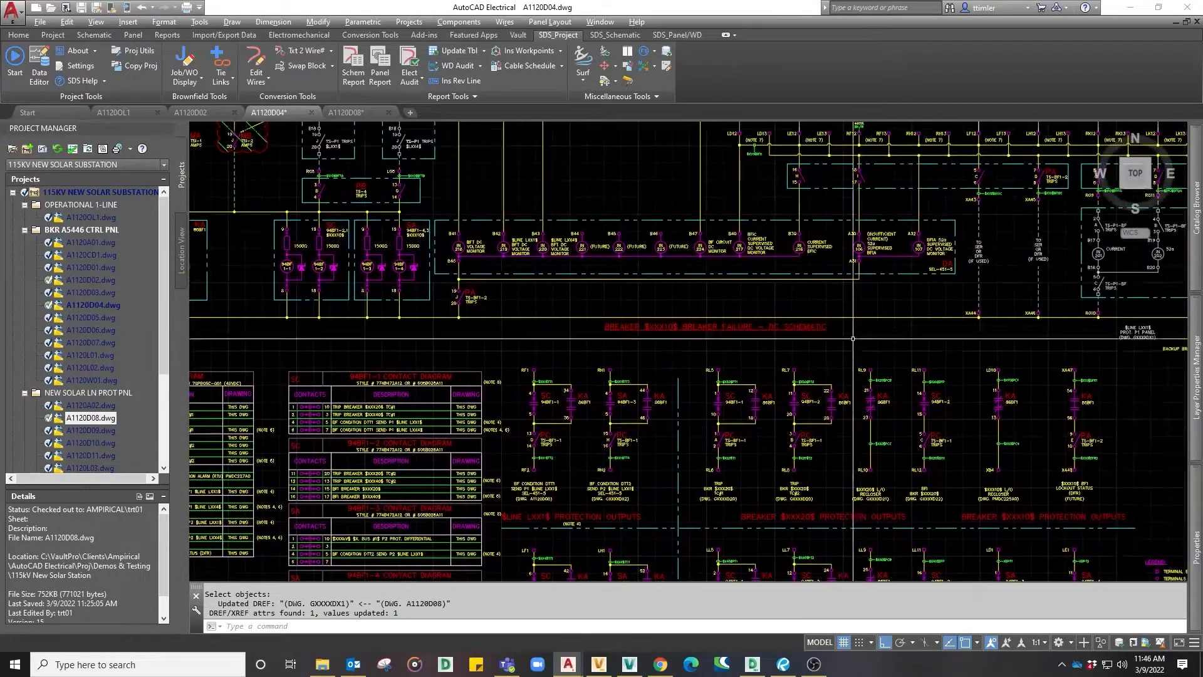
pyautogui.moveTo(881, 290); pyautogui.dragTo(704, 518, button='middle')
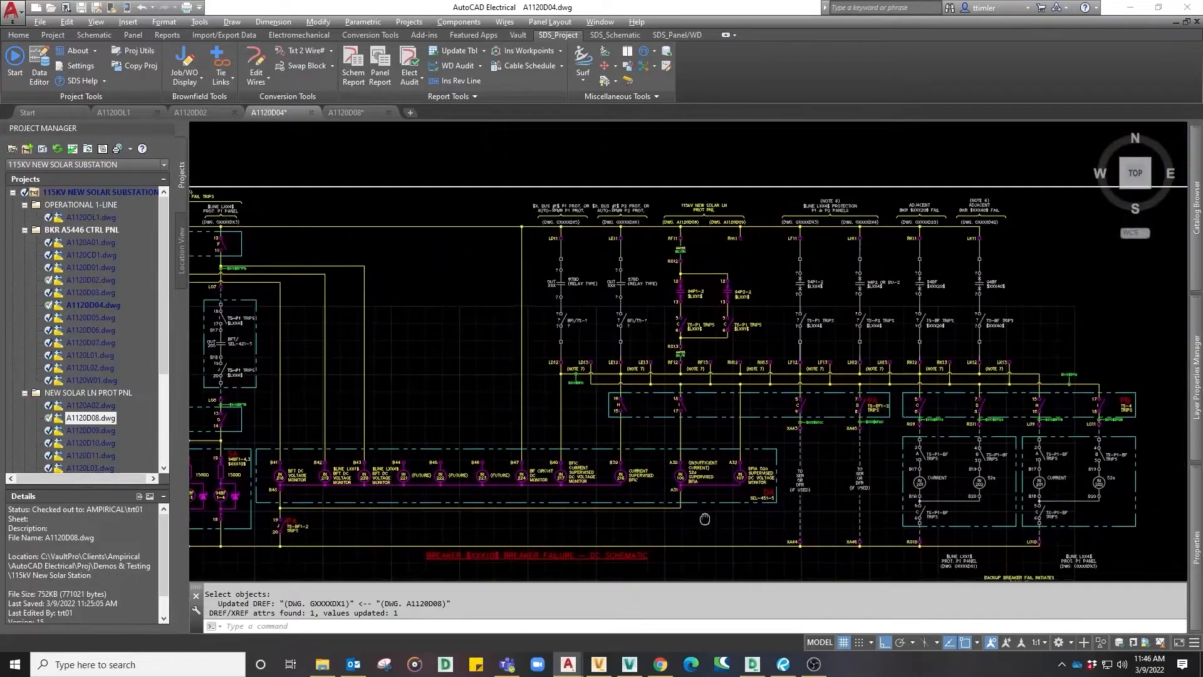
pyautogui.rightClick(691, 291)
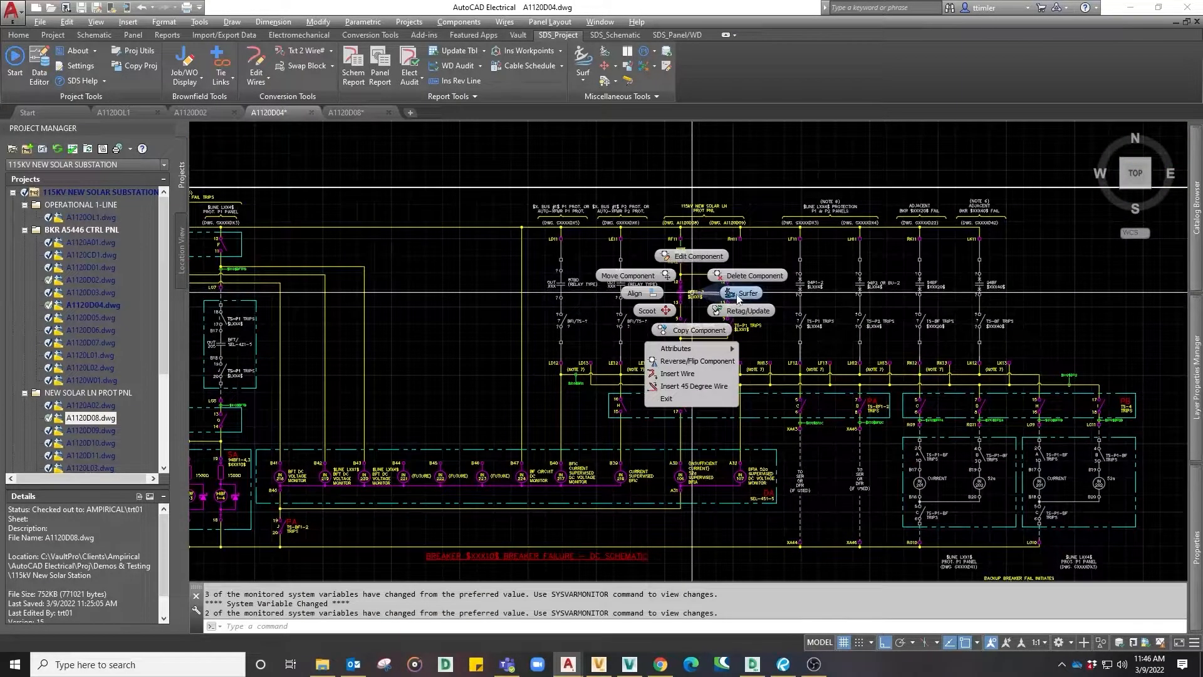
pyautogui.click(742, 293)
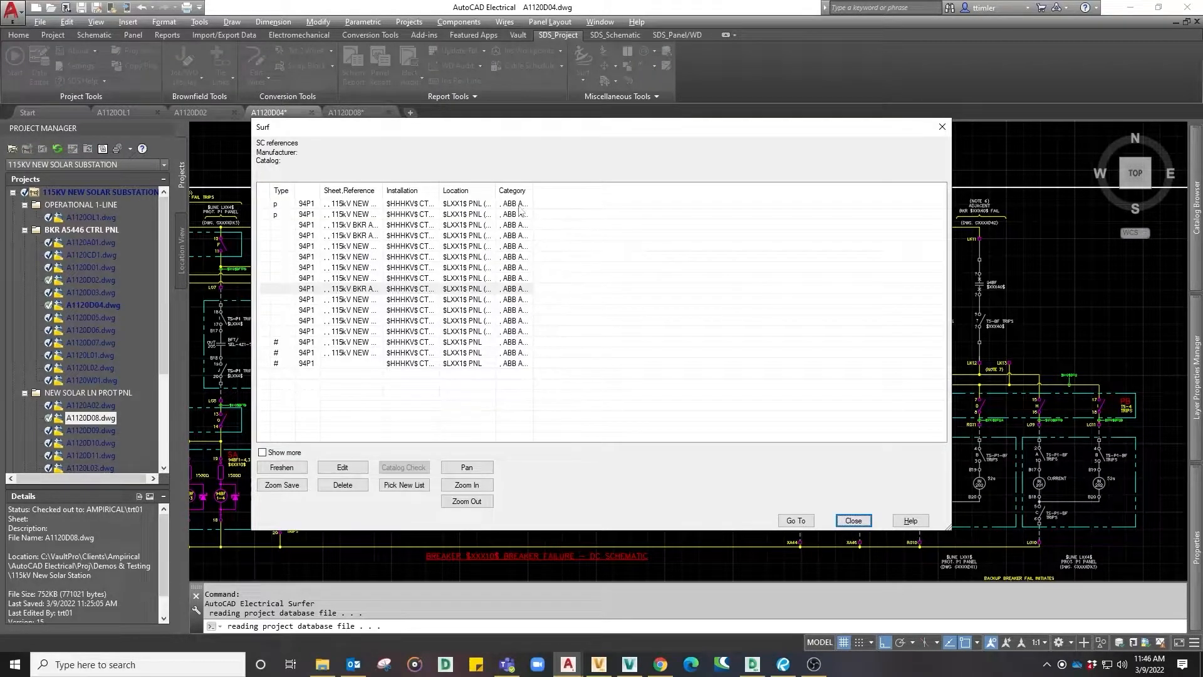
pyautogui.moveTo(496, 190); pyautogui.dragTo(535, 190)
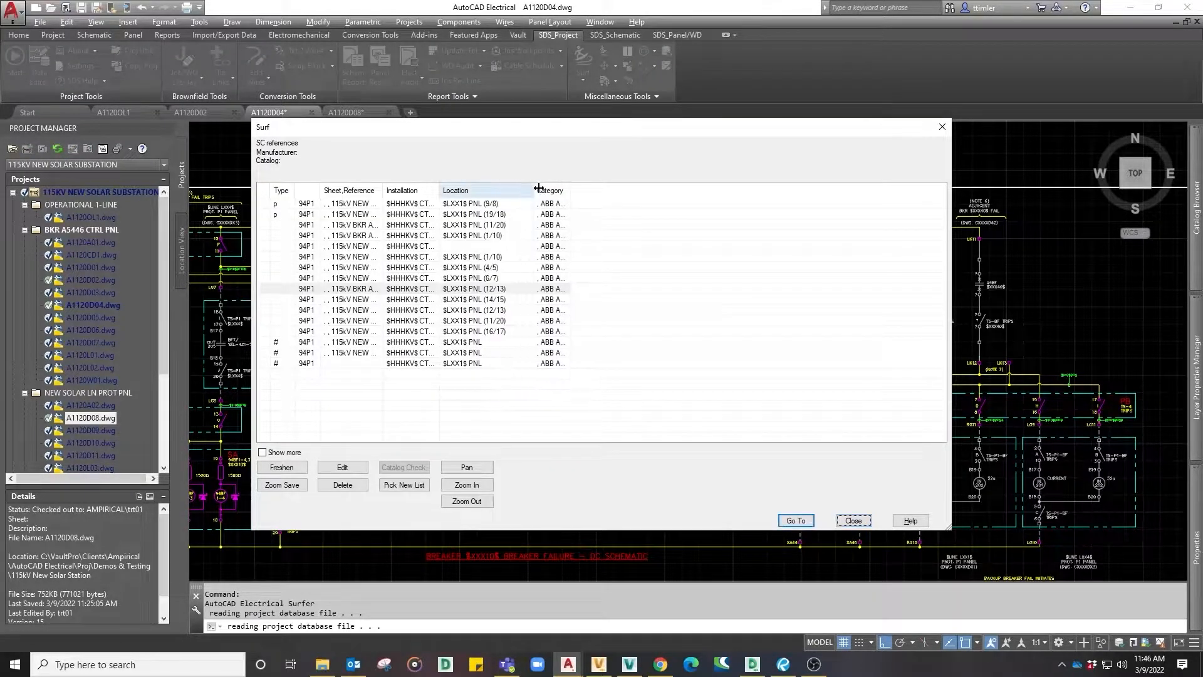
pyautogui.click(512, 289)
pyautogui.click(510, 309)
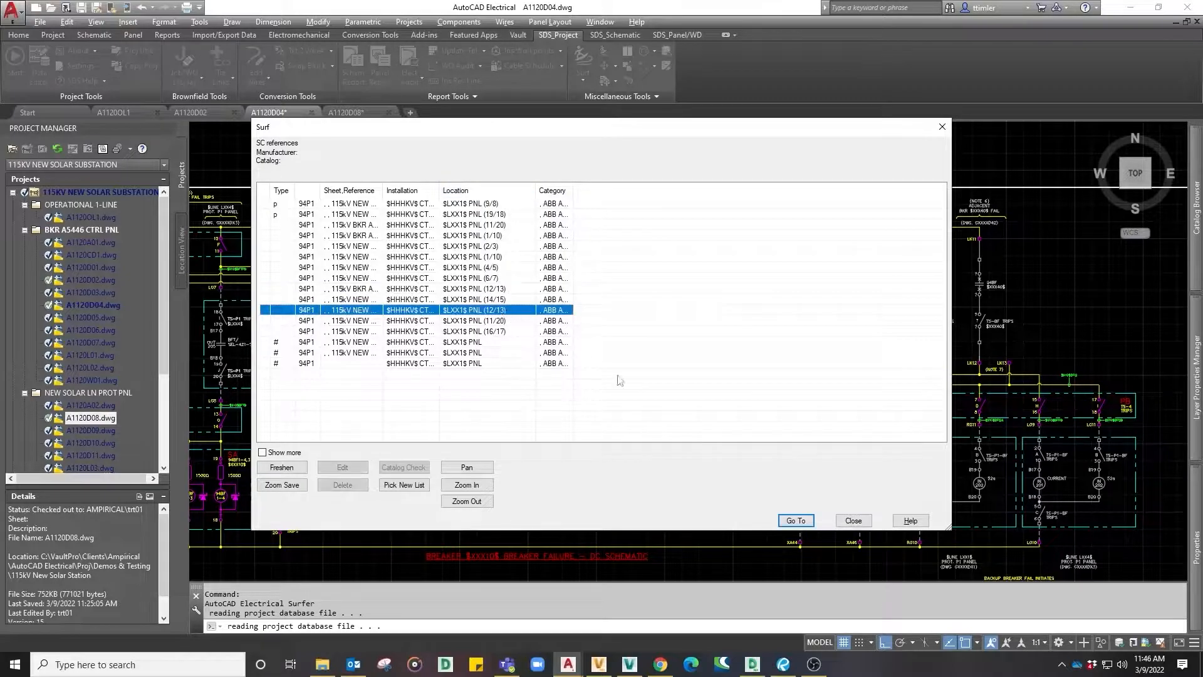
pyautogui.click(795, 521)
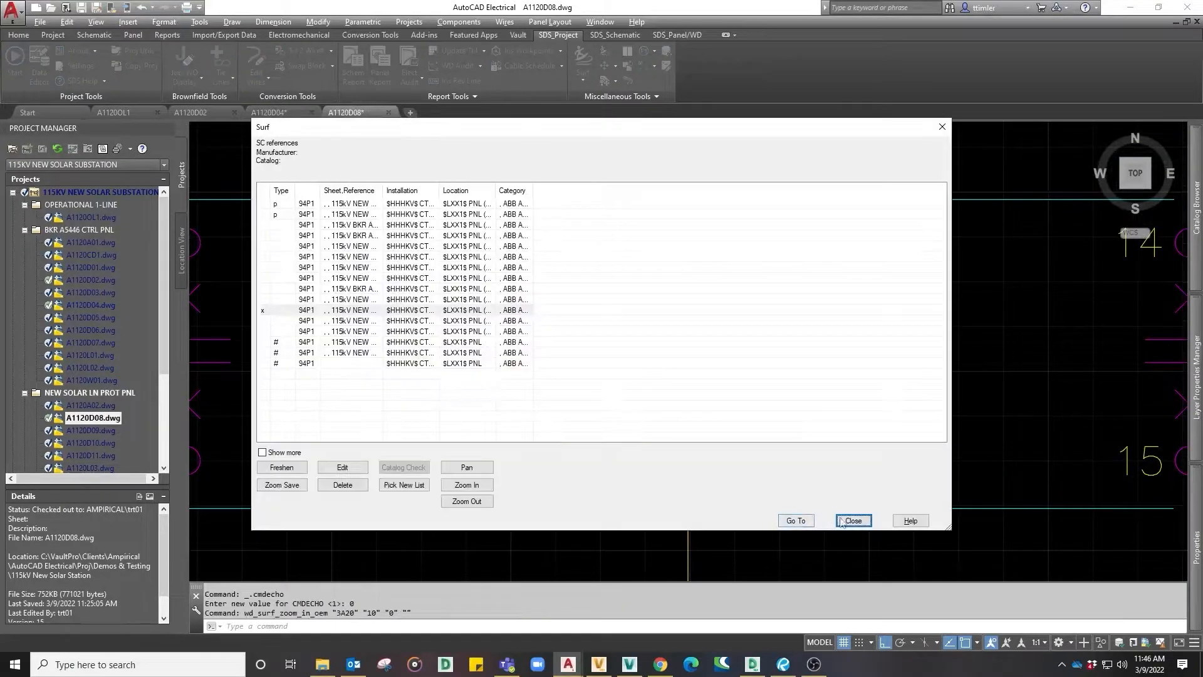
pyautogui.click(840, 521)
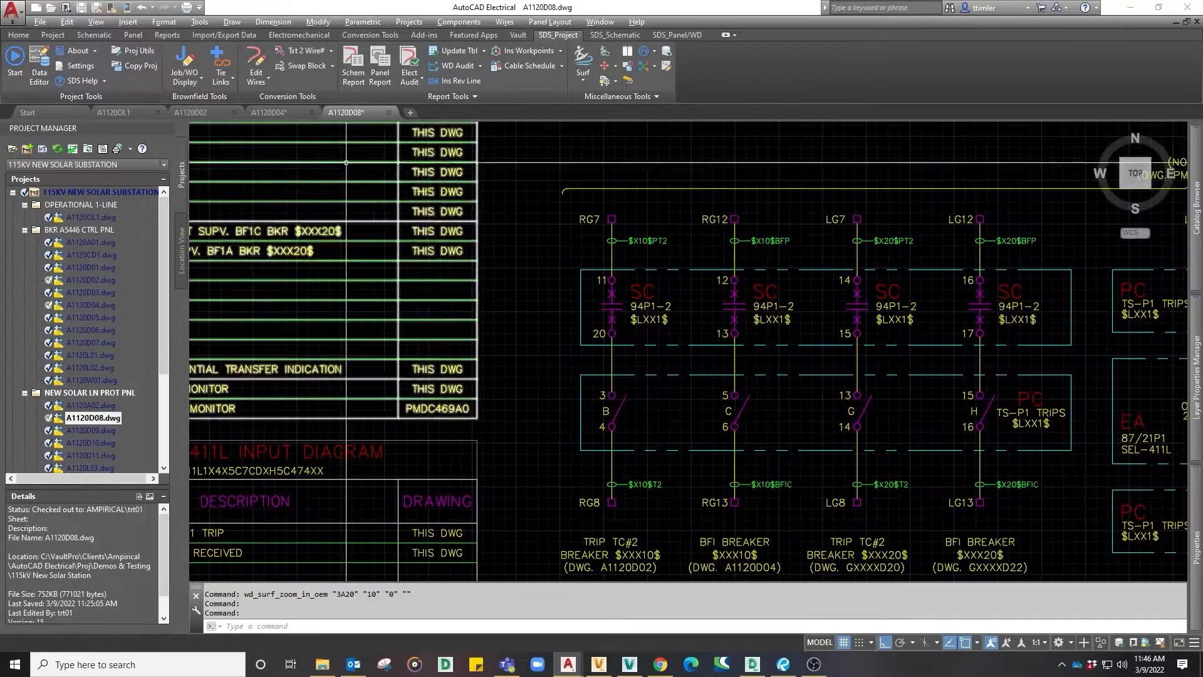
# Step: Surf from terminal RG5 in A1120D02 to its terminal 5 entry on strip RG in wiring diagram A1120W02
pyautogui.click(211, 111)
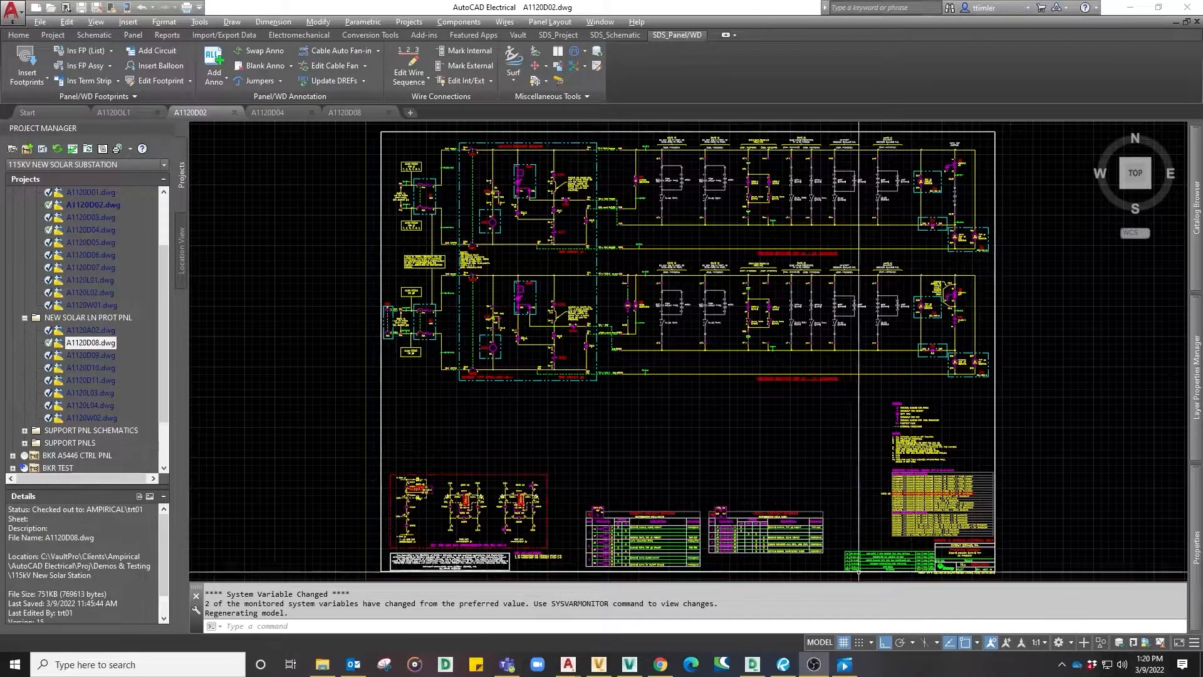
pyautogui.scroll(5, 752, 162)
pyautogui.scroll(2, 751, 161)
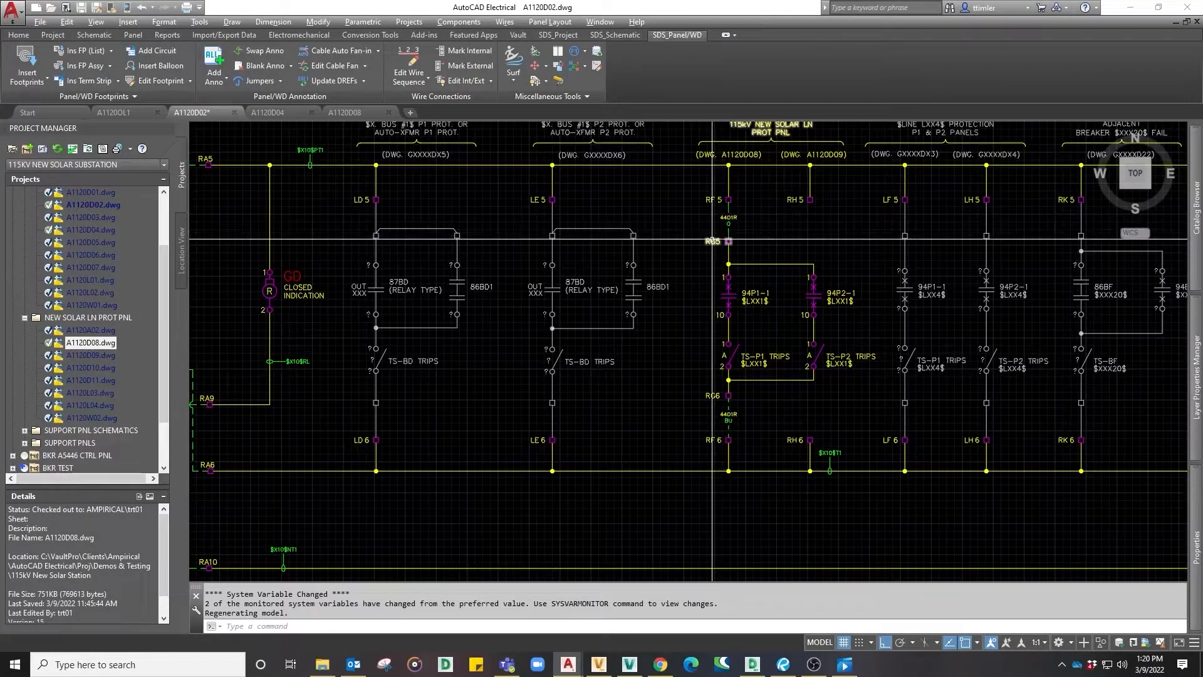
pyautogui.rightClick(712, 240)
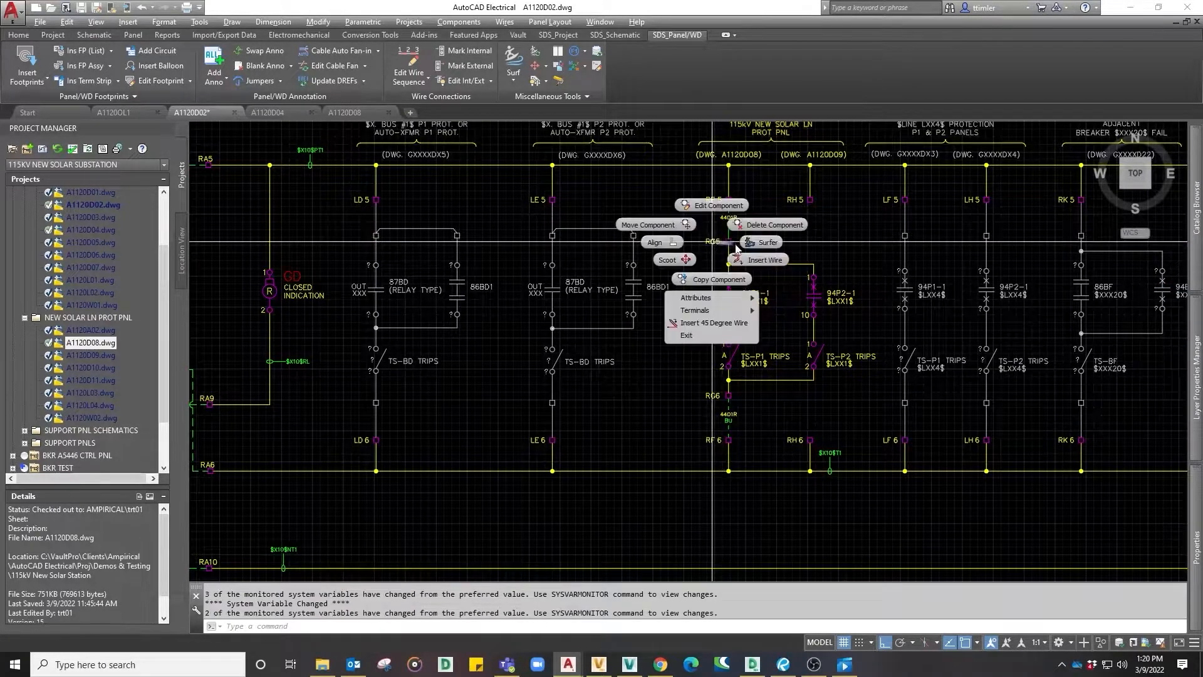
pyautogui.click(753, 244)
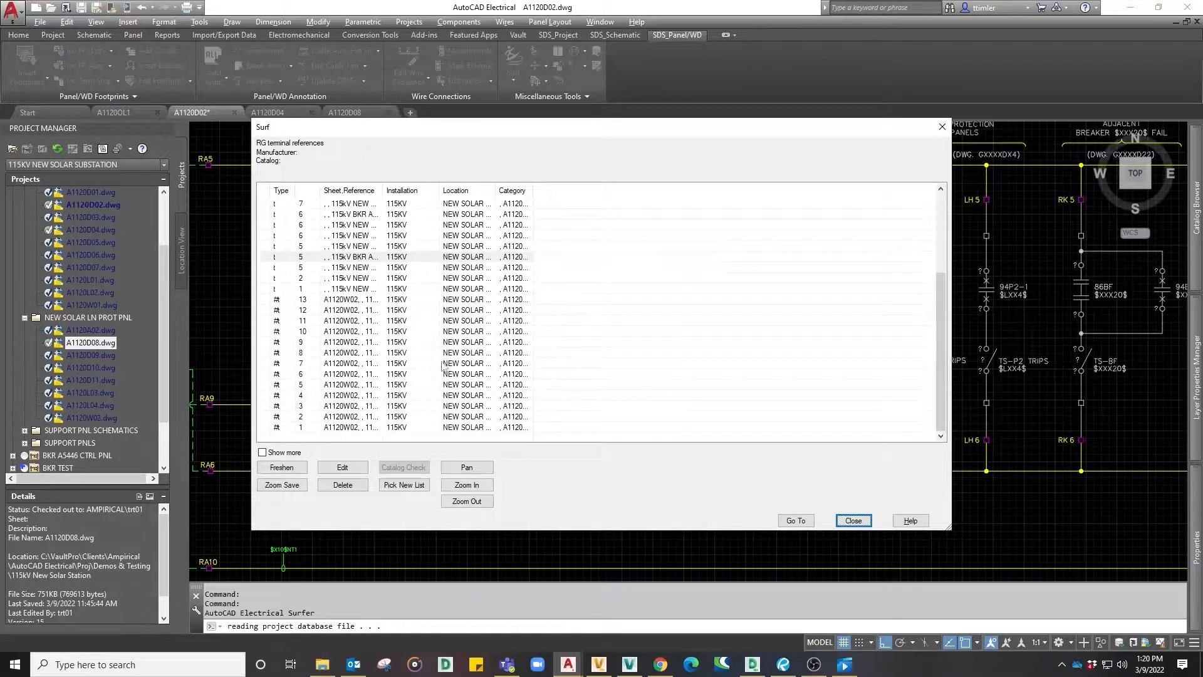
pyautogui.click(471, 384)
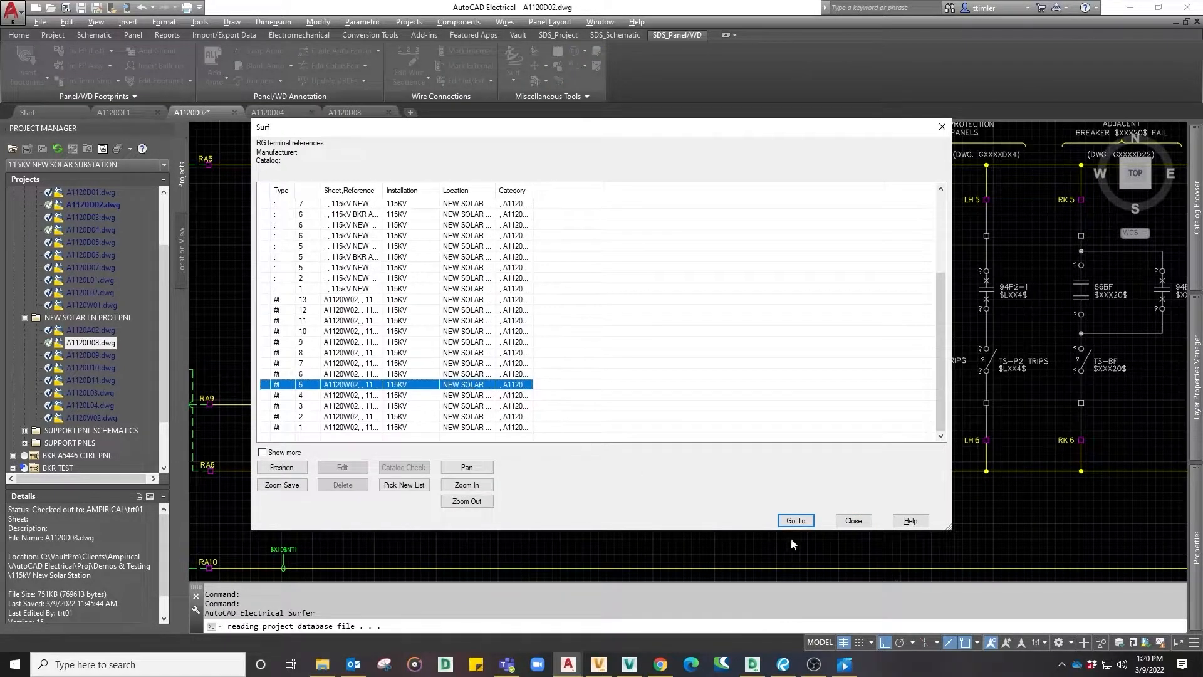
pyautogui.click(794, 520)
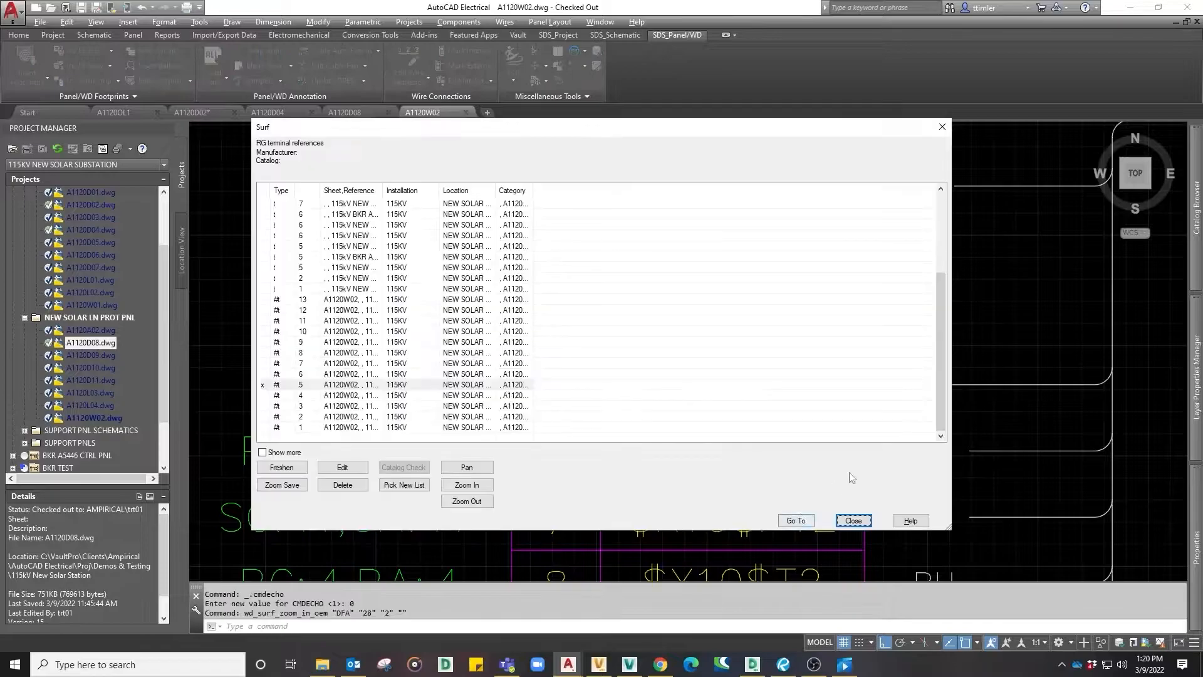
pyautogui.click(861, 522)
pyautogui.scroll(-6, 869, 389)
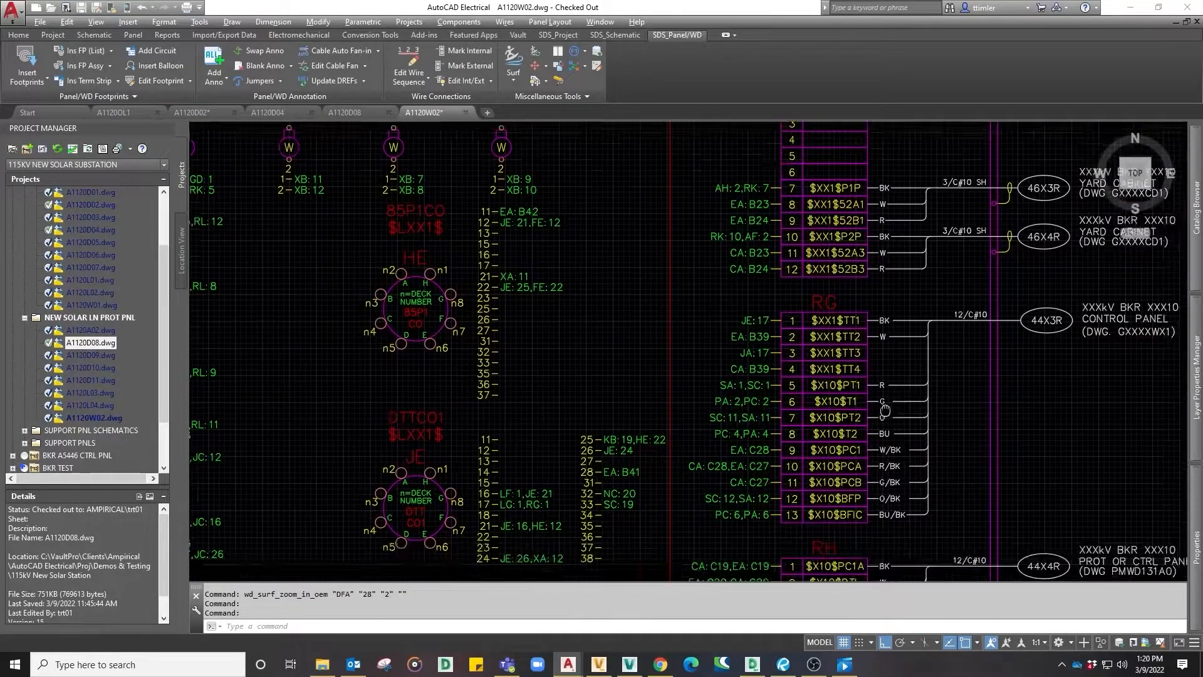
# Step: Erase the 44X3R cable fan-in, its wire colors, label and control panel description beside terminal strip RG
pyautogui.click(887, 467)
pyautogui.click(819, 248)
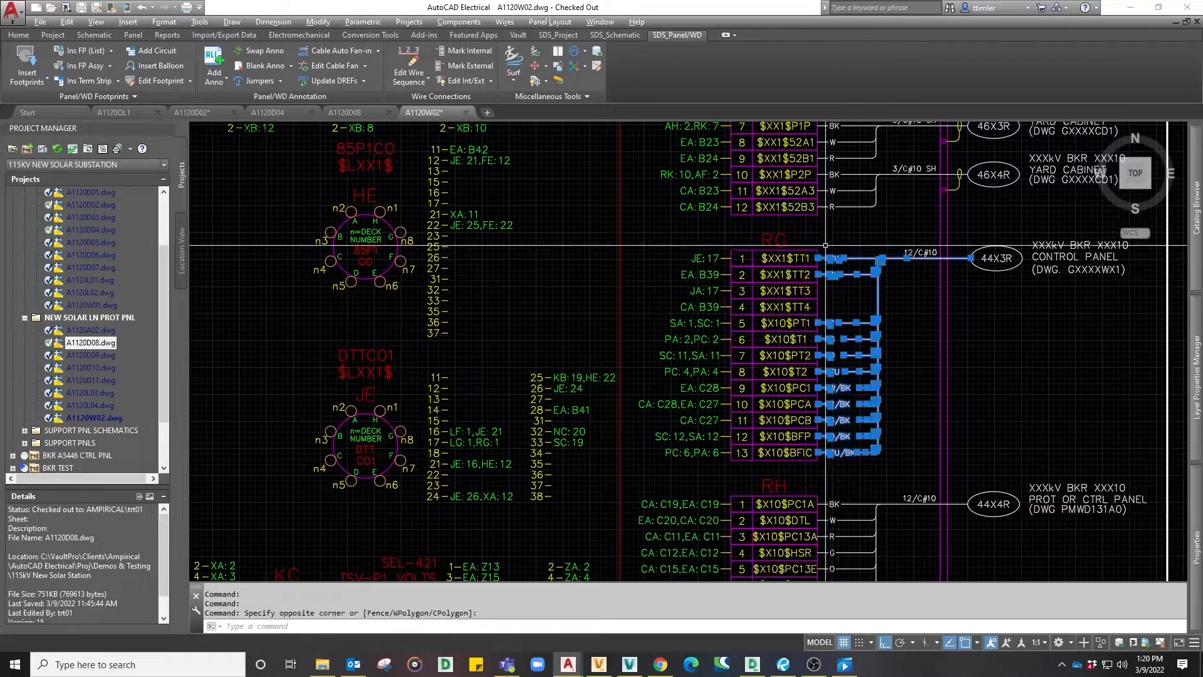
pyautogui.click(904, 236)
pyautogui.click(1058, 320)
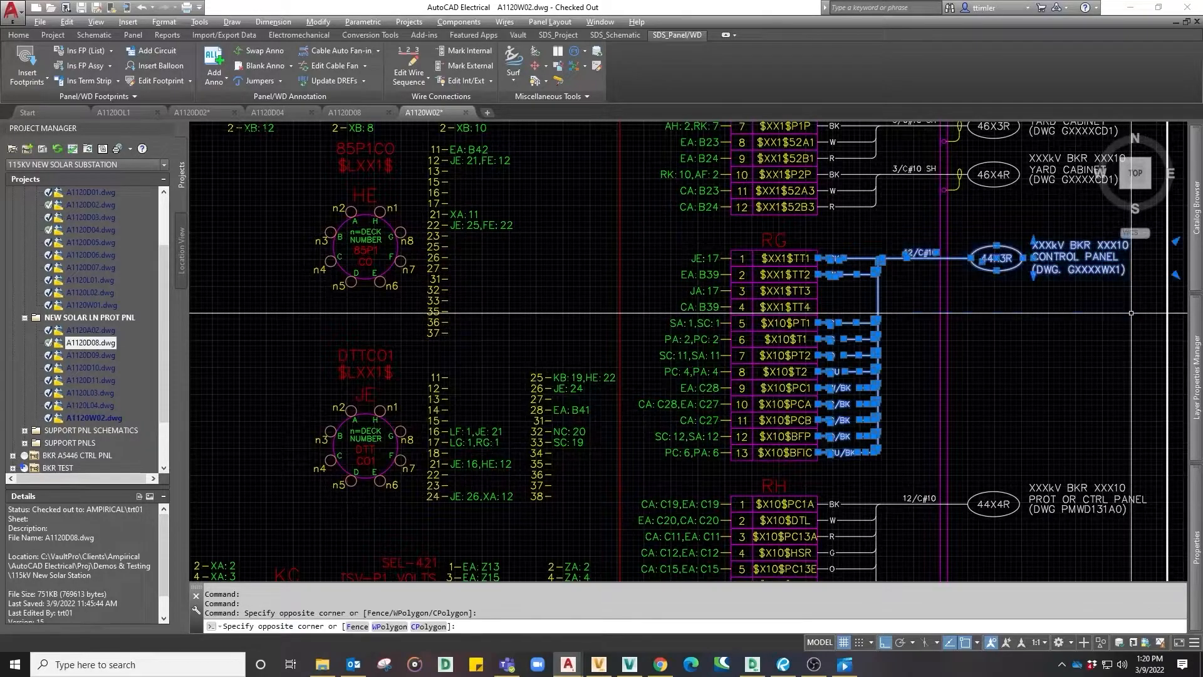
pyautogui.press('Delete')
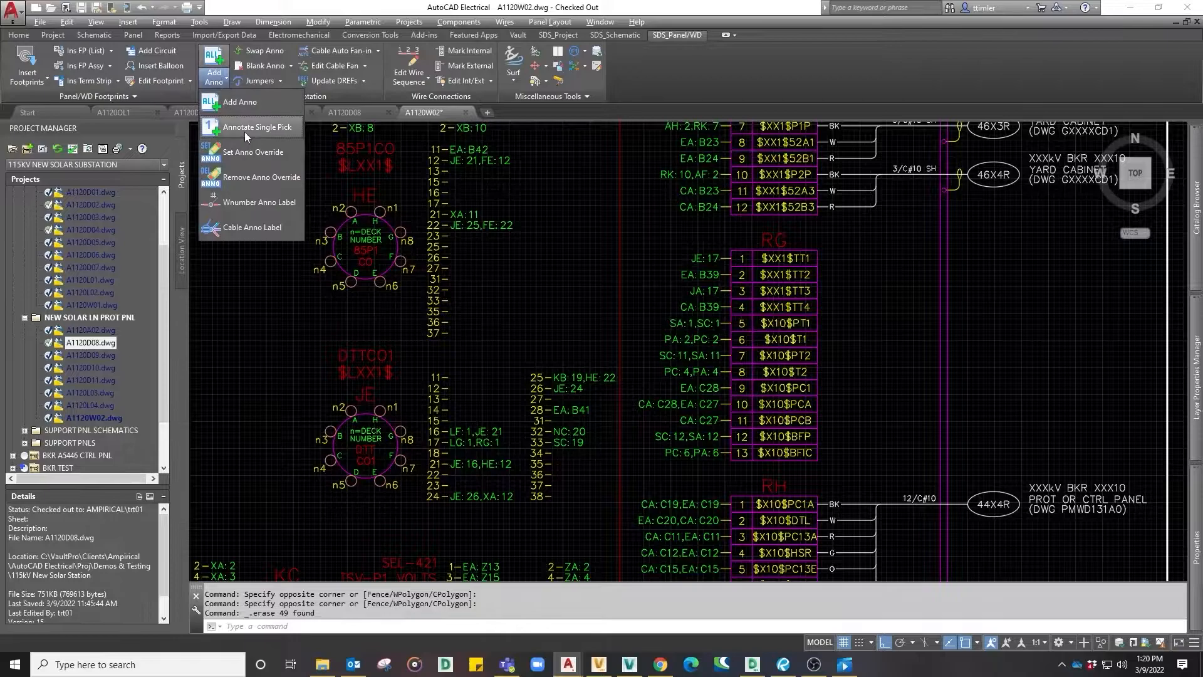
# Step: Annotate the external connections of RG terminals 1, 2, 5, 6, 7, 8, 12 and 13 using Annotate Single Pick
pyautogui.click(550, 498)
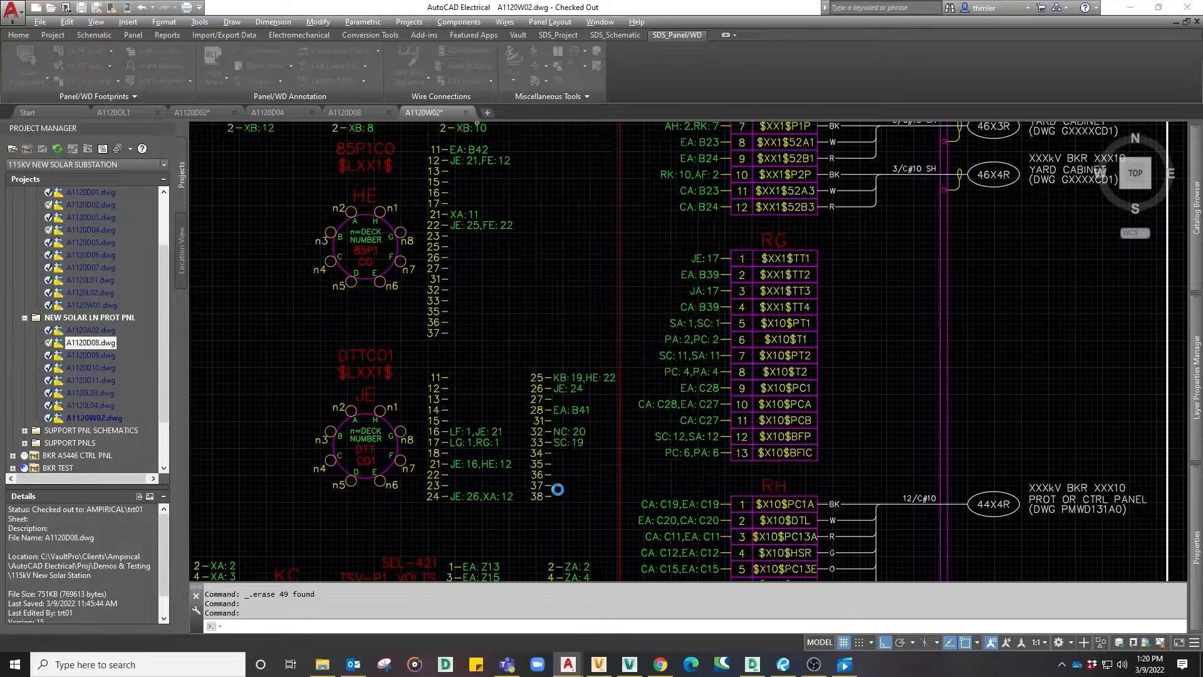
pyautogui.click(817, 257)
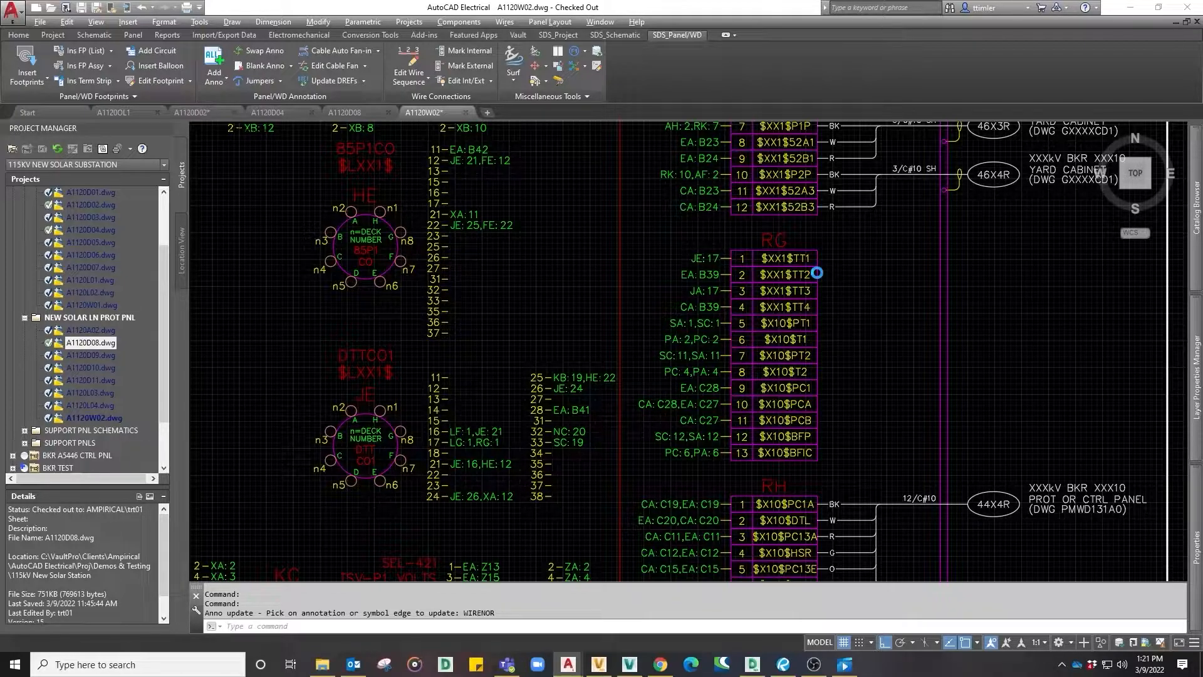
pyautogui.click(817, 273)
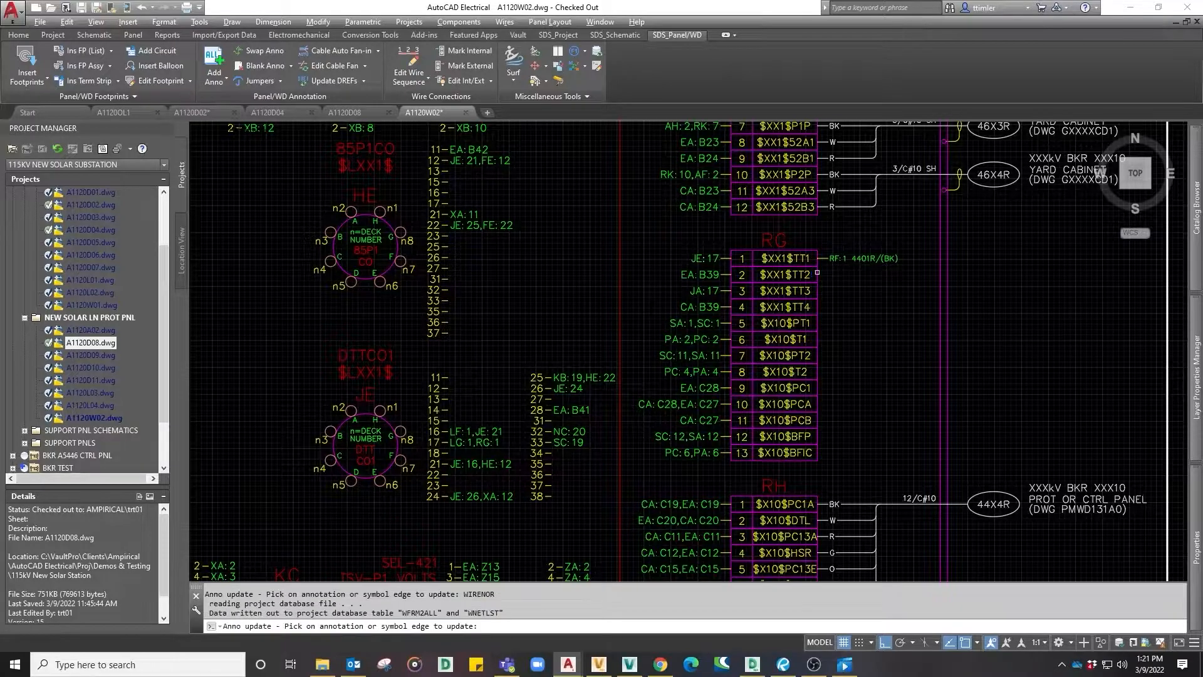
pyautogui.click(818, 292)
pyautogui.click(818, 323)
pyautogui.click(819, 339)
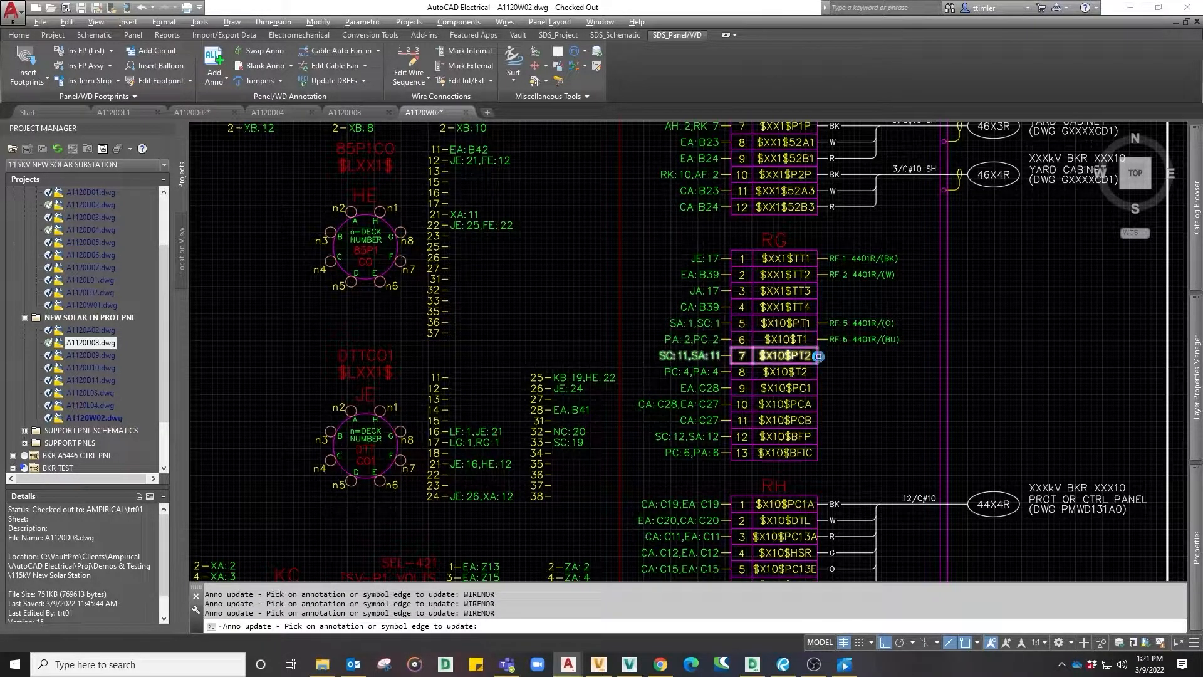
pyautogui.click(818, 355)
pyautogui.click(818, 372)
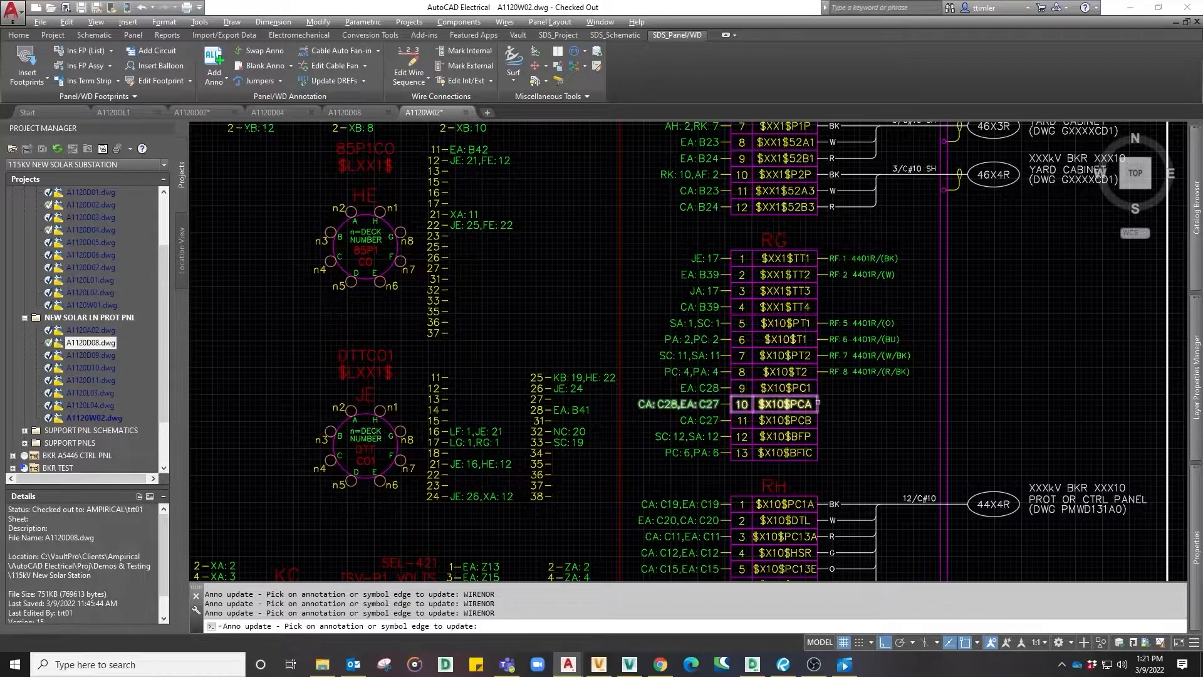
pyautogui.click(817, 435)
pyautogui.click(817, 451)
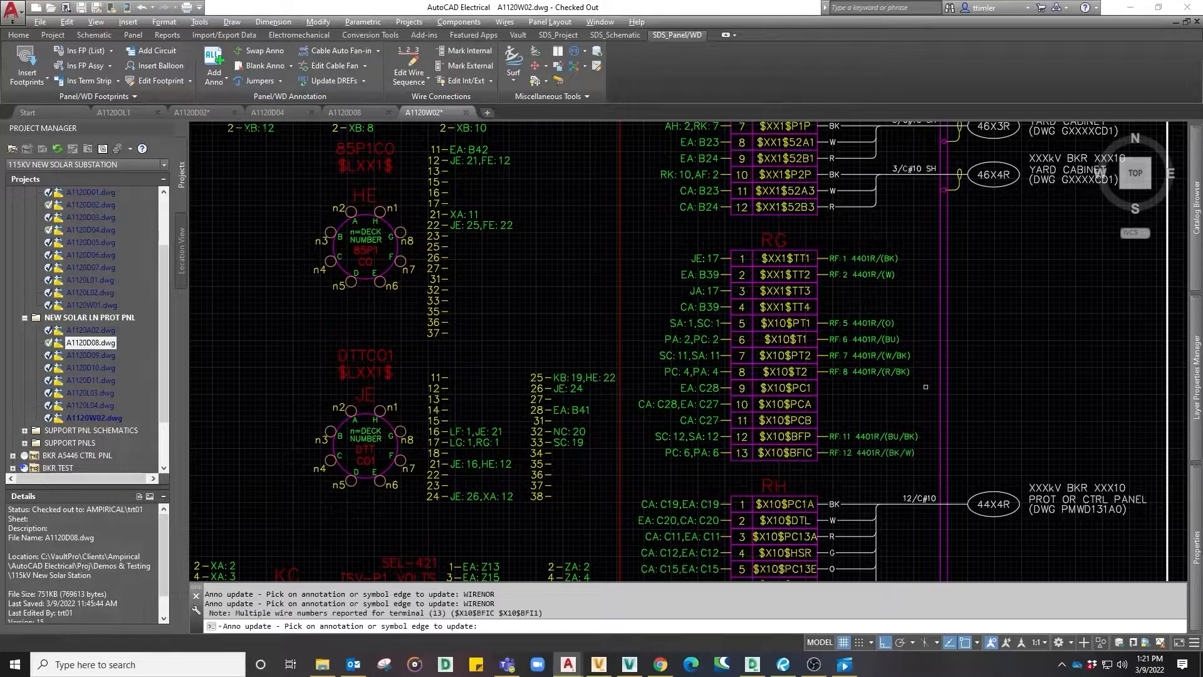
pyautogui.rightClick(915, 332)
# Step: Group the external 4401R annotations on terminal strip RG into a cable fan-in with SDS_AUTOFAN, selecting them by window
pyautogui.write('sds_')
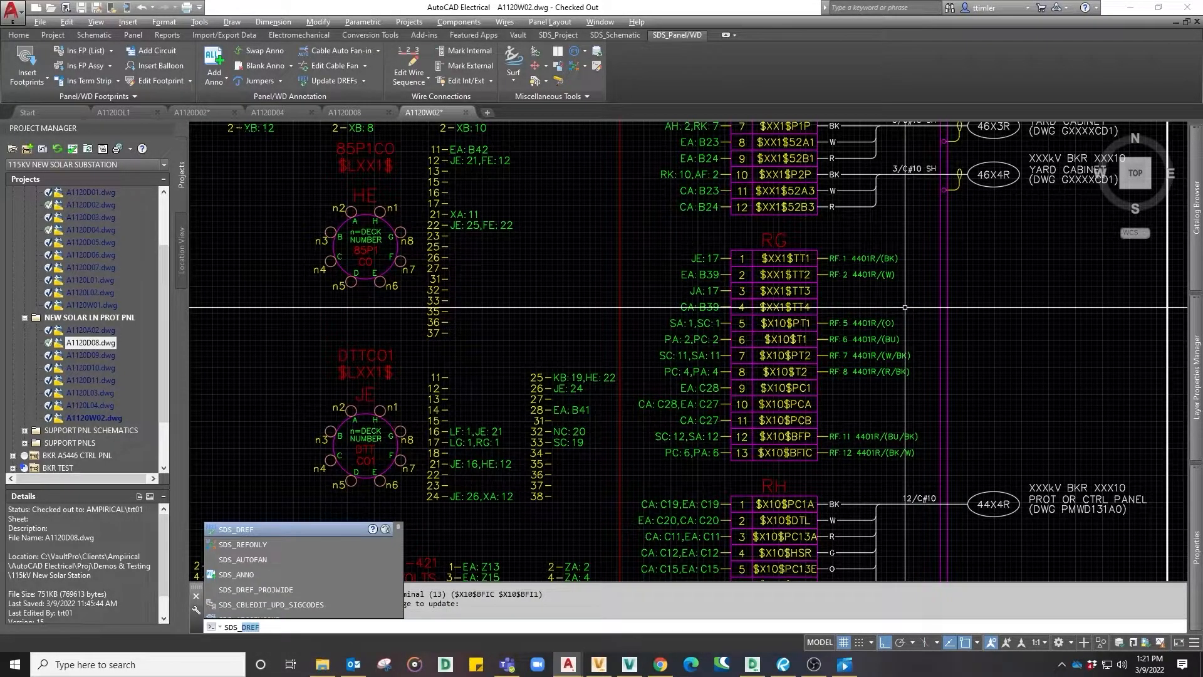
pyautogui.click(270, 558)
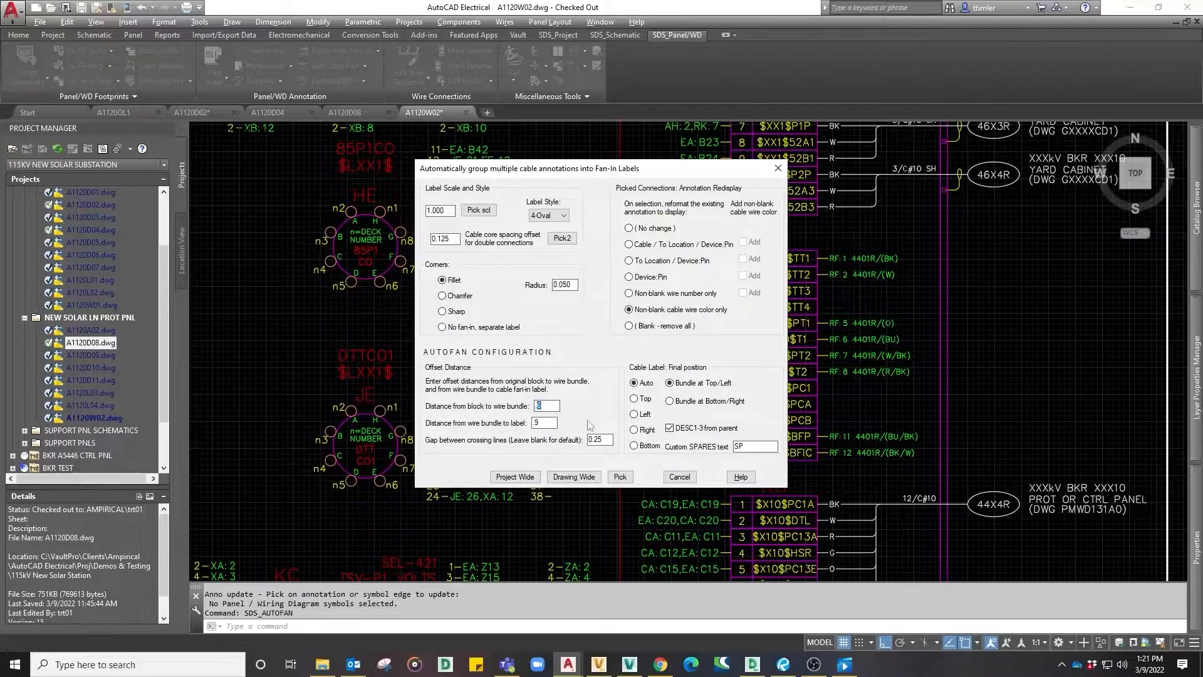
pyautogui.click(620, 477)
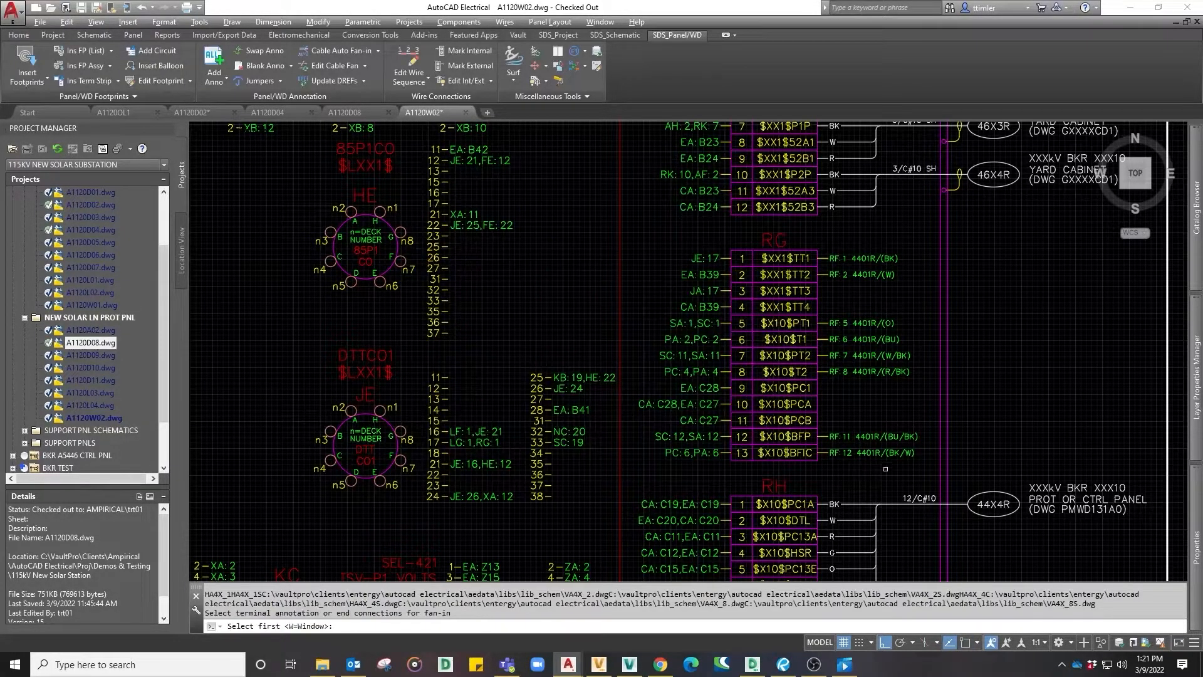
pyautogui.write('w')
pyautogui.press('Return')
pyautogui.click(872, 463)
pyautogui.click(852, 253)
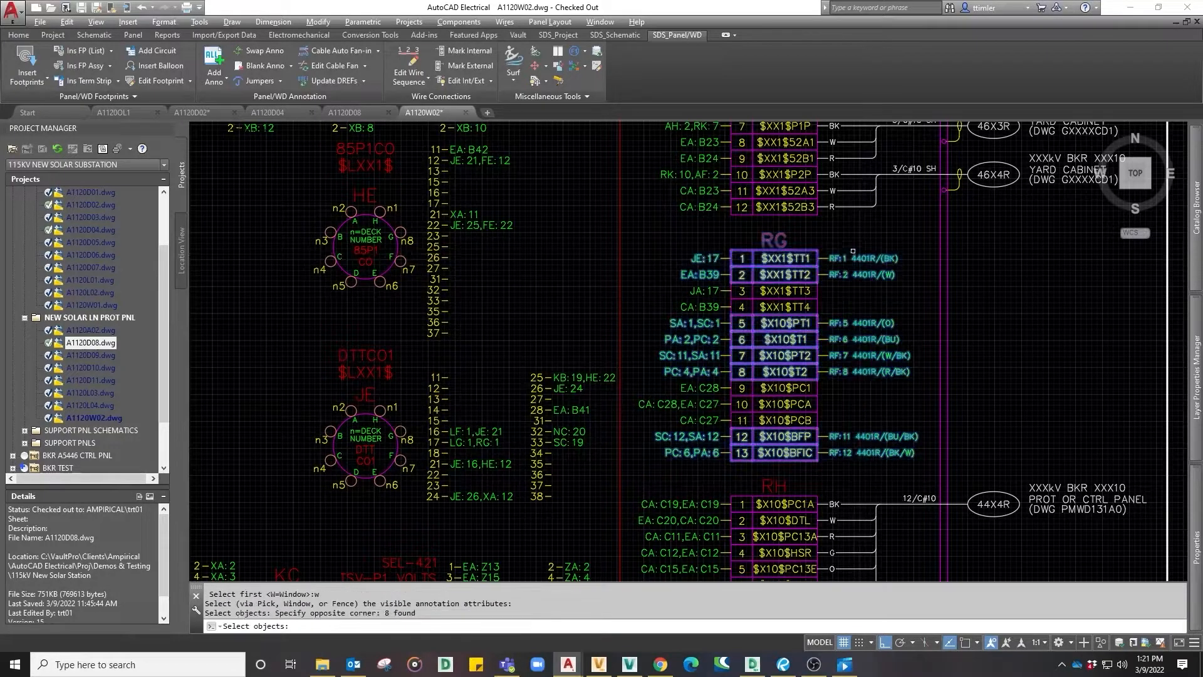
pyautogui.press('Return')
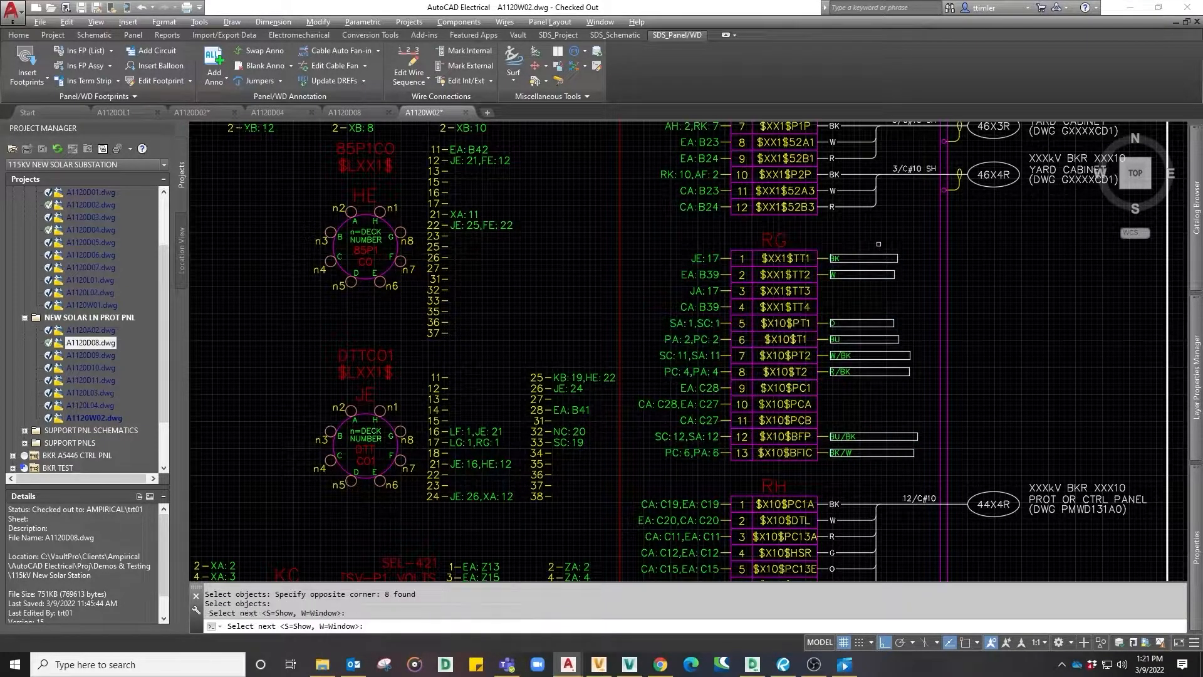
pyautogui.press('Return')
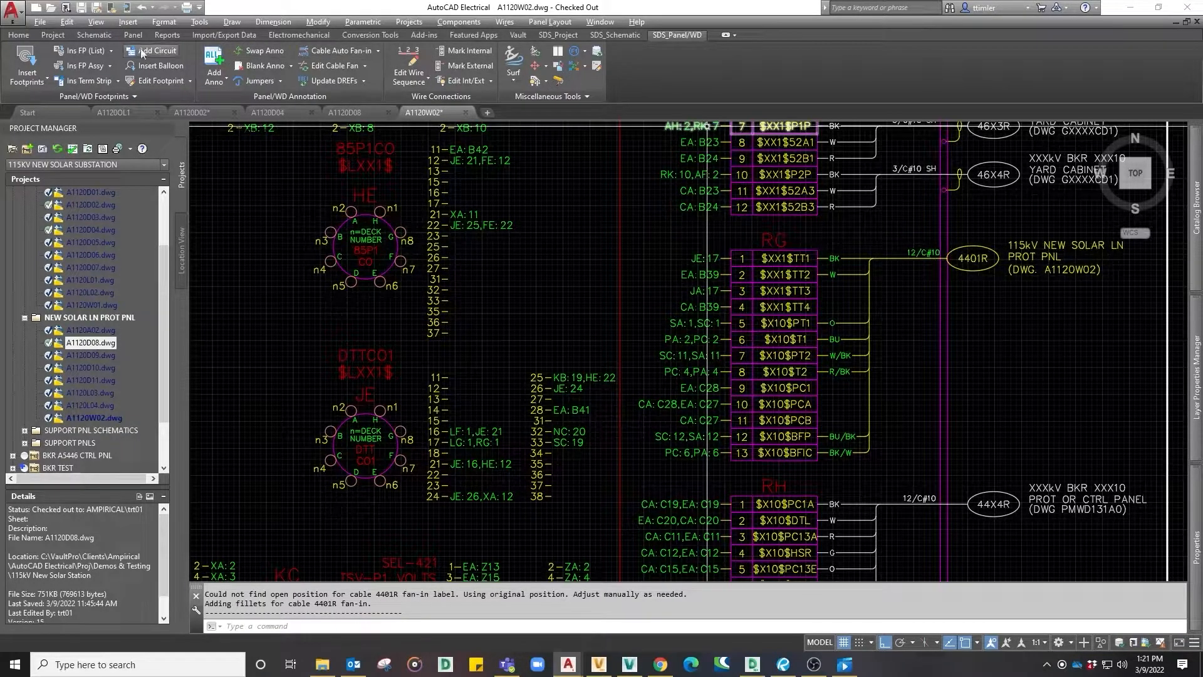
# Step: Scoot the 4401R cable label away from terminal strip RG, roughly in line with the neighboring cable labels
pyautogui.click(100, 36)
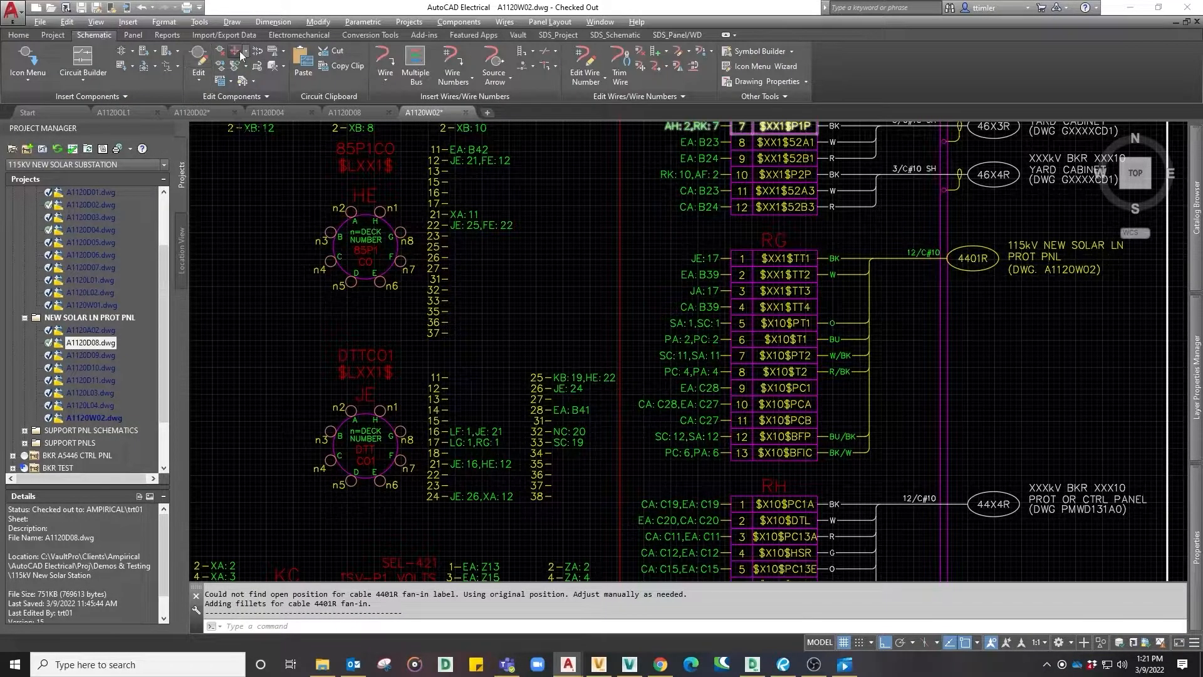
pyautogui.click(237, 51)
pyautogui.click(985, 258)
pyautogui.press('Escape')
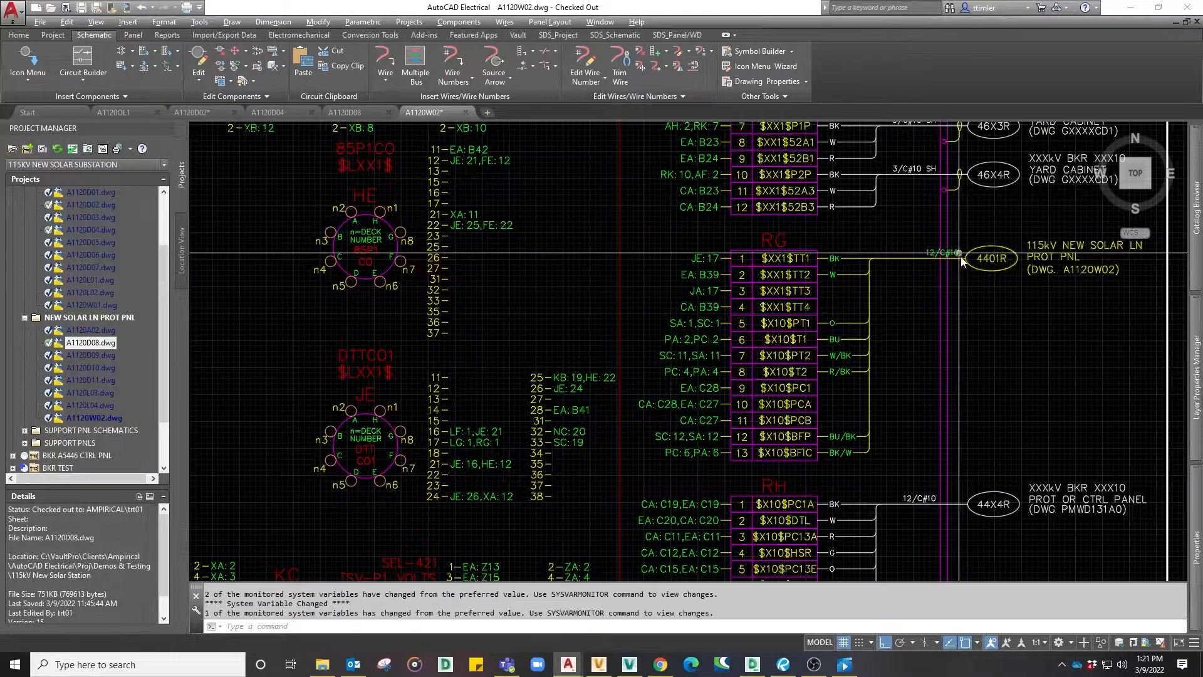
# Step: Move the 4401R cable's 12/C#10 description text along the line, clear of the vertical purple lines
pyautogui.rightClick(958, 254)
pyautogui.moveTo(978, 309)
pyautogui.click(1037, 321)
pyautogui.click(943, 254)
pyautogui.rightClick(940, 252)
pyautogui.click(929, 251)
pyautogui.click(910, 235)
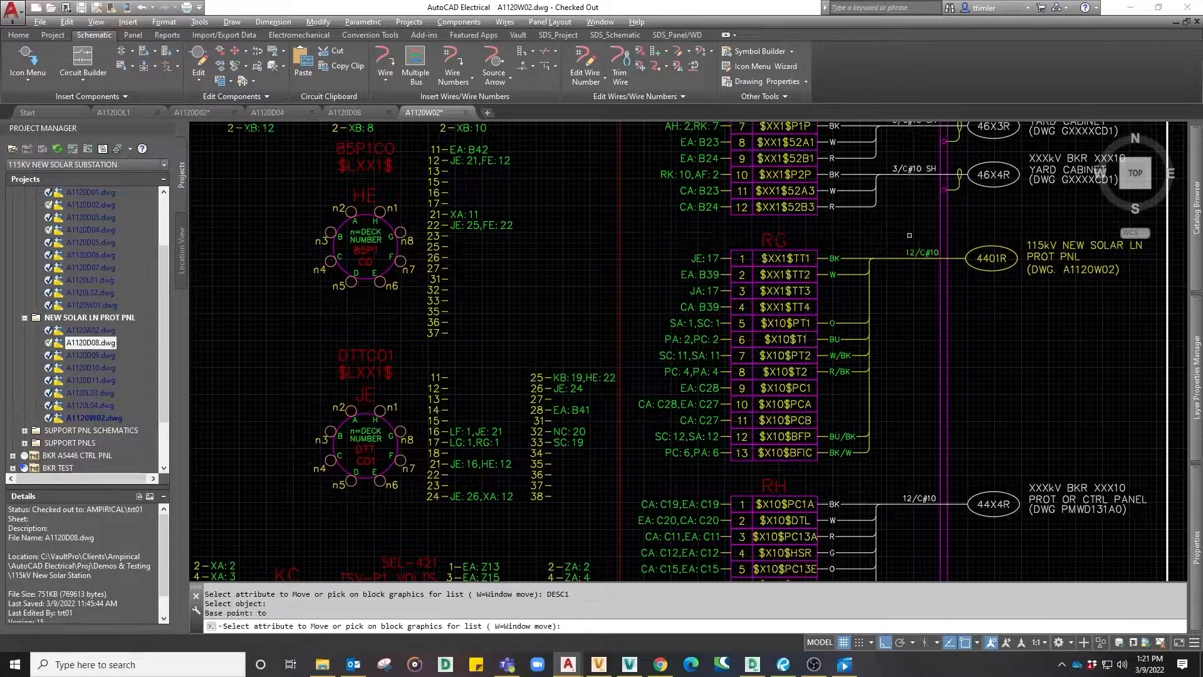
# Step: Save the A1120W02 drawing and open A1120W01 from the project list
pyautogui.press('Return')
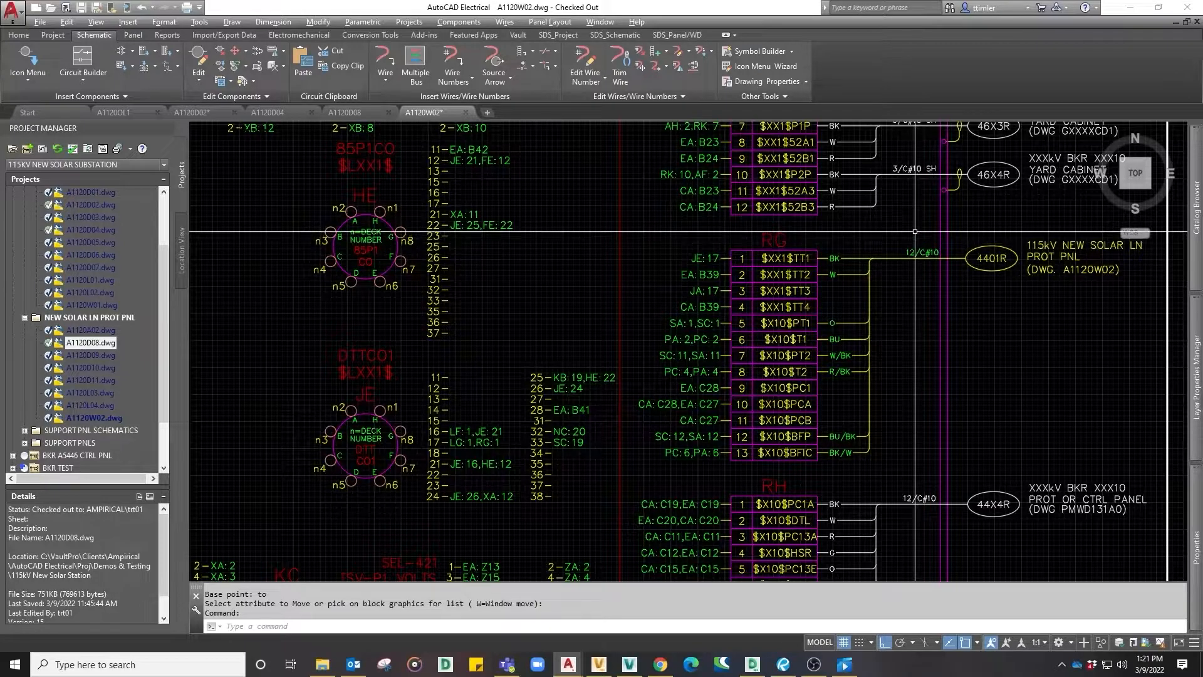
pyautogui.hotkey('ctrl', 's')
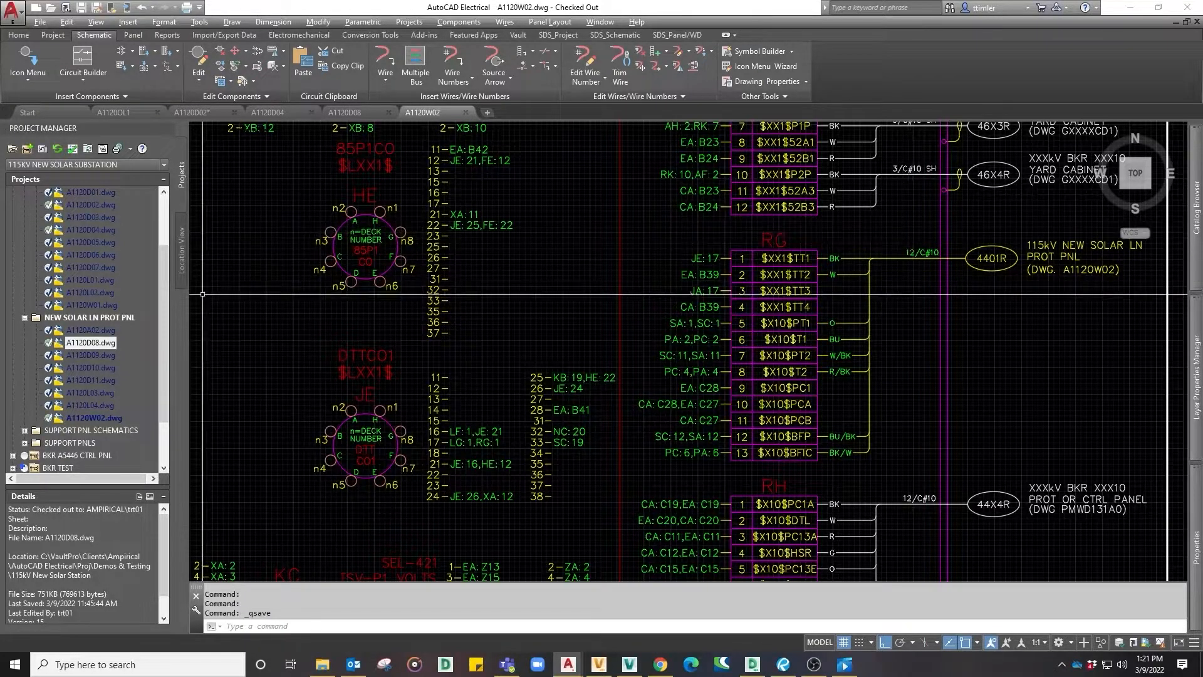
pyautogui.doubleClick(94, 305)
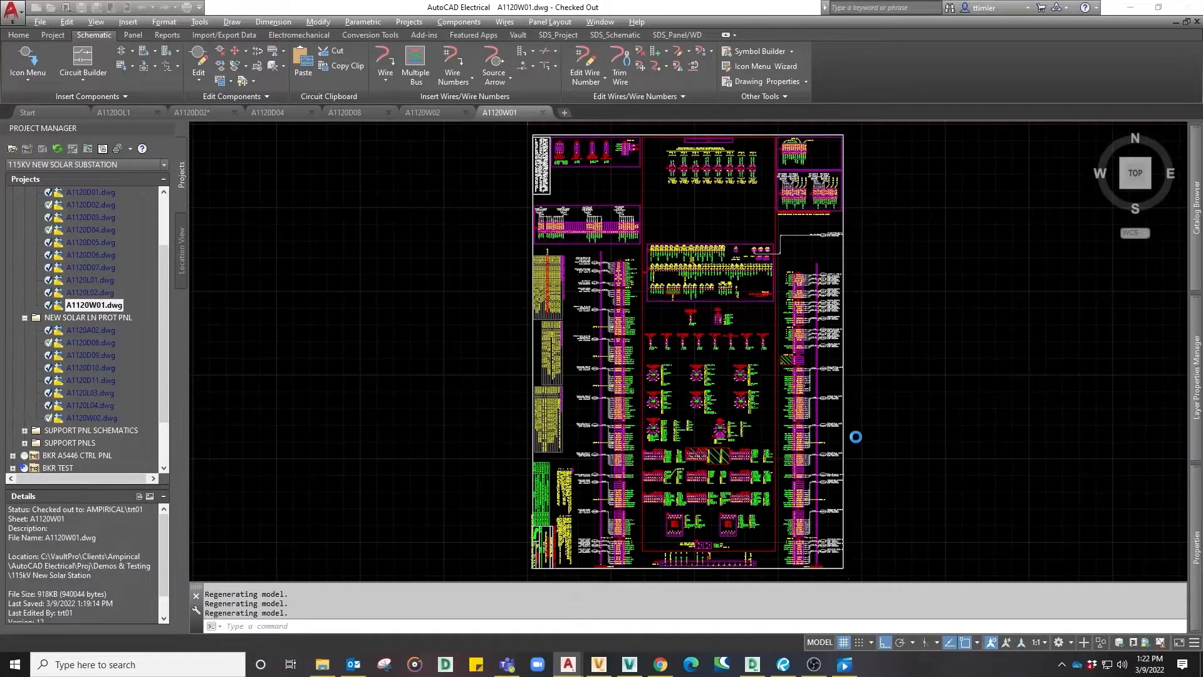
# Step: Delete the old $44X8R$ cable fan-in from terminal strip RF, including its label, 12/C#10 text and wire color annotations
pyautogui.scroll(5, 823, 414)
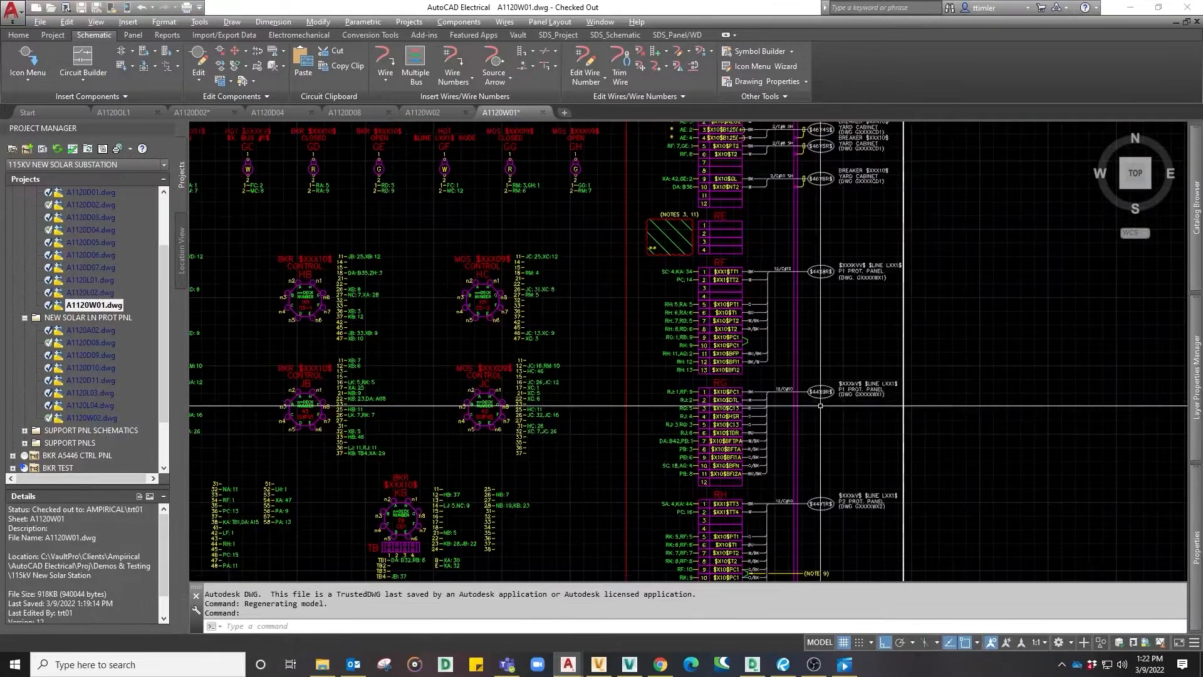
pyautogui.scroll(2, 822, 353)
pyautogui.scroll(2, 827, 350)
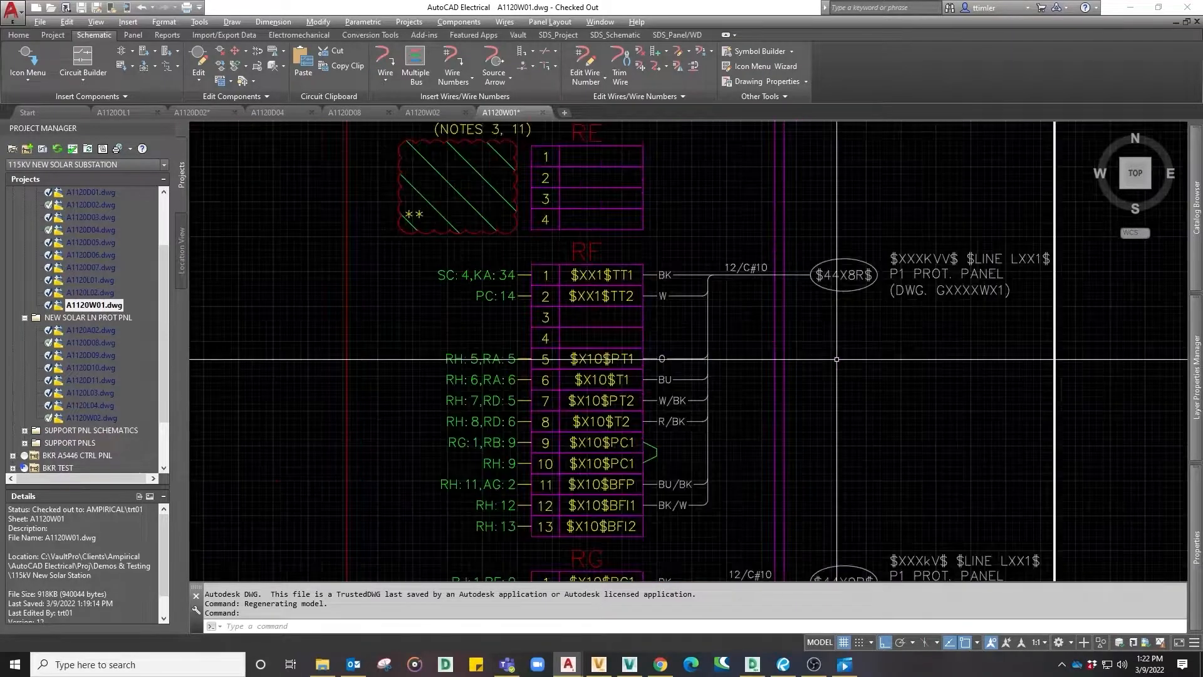
pyautogui.click(946, 369)
pyautogui.click(780, 238)
pyautogui.click(739, 502)
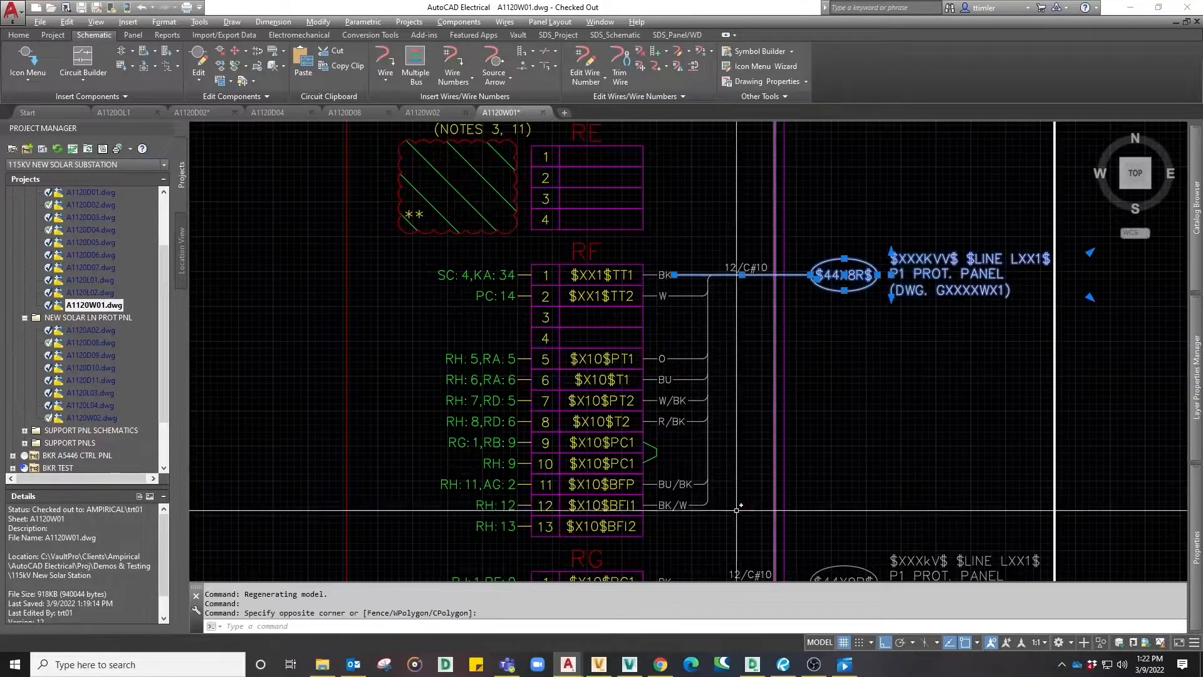
pyautogui.click(658, 476)
pyautogui.click(676, 520)
pyautogui.click(652, 478)
pyautogui.click(738, 447)
pyautogui.click(677, 352)
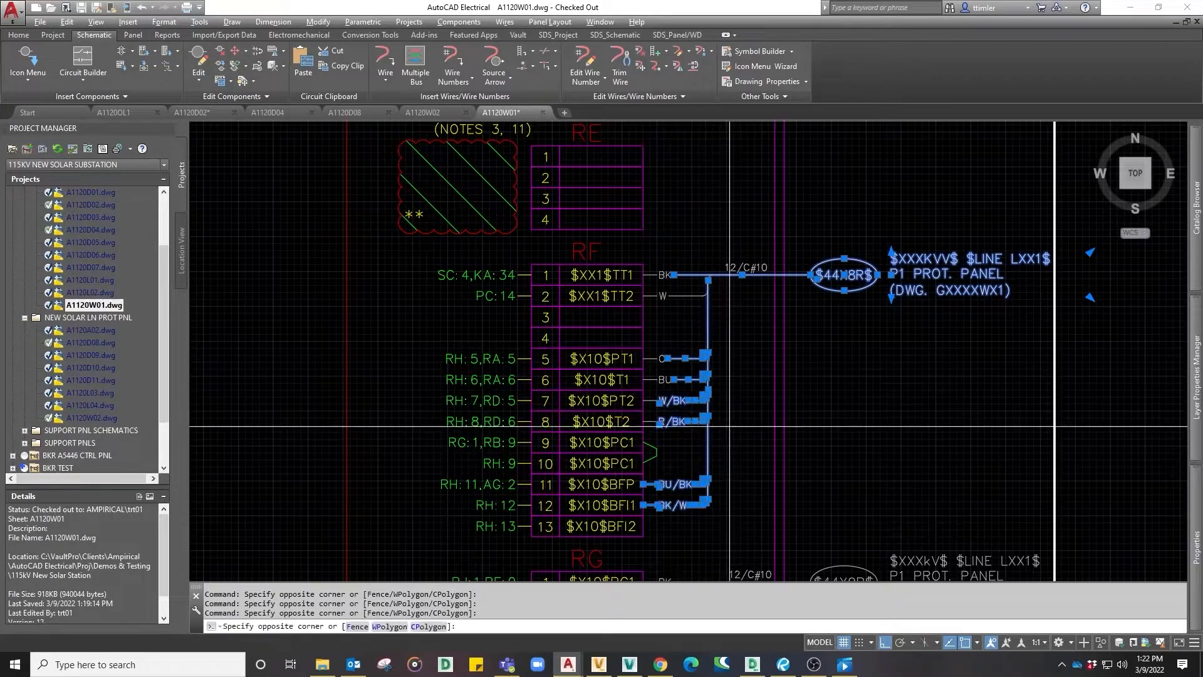
pyautogui.click(729, 426)
pyautogui.click(651, 248)
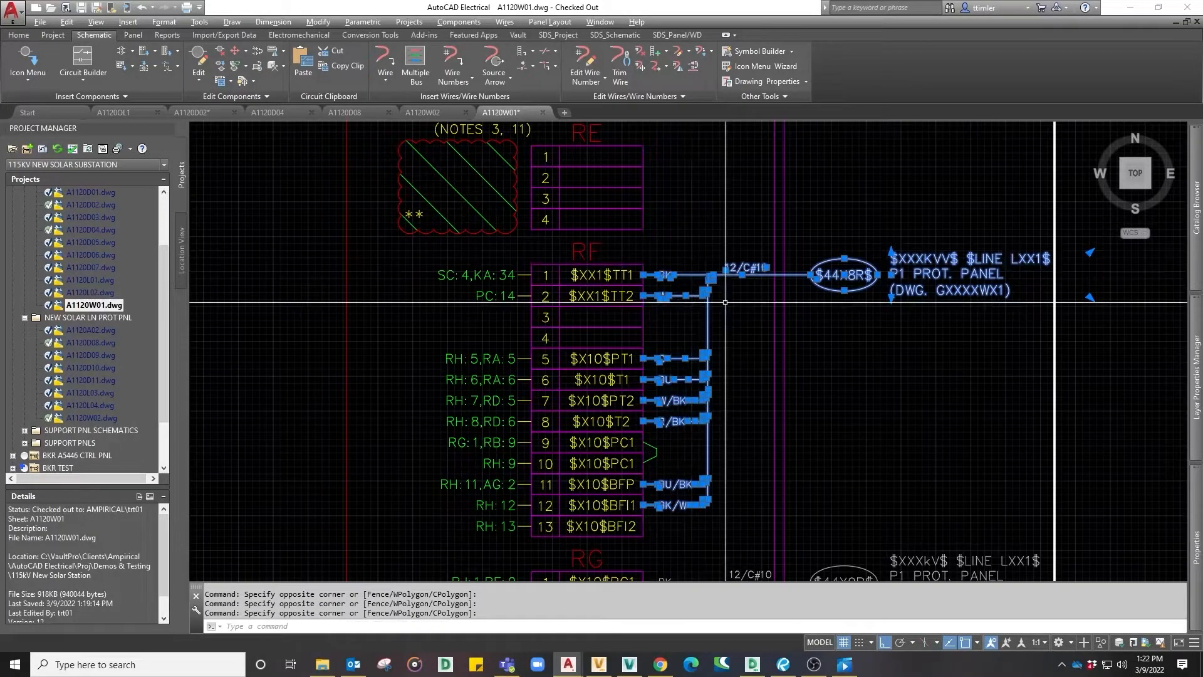
pyautogui.press('Delete')
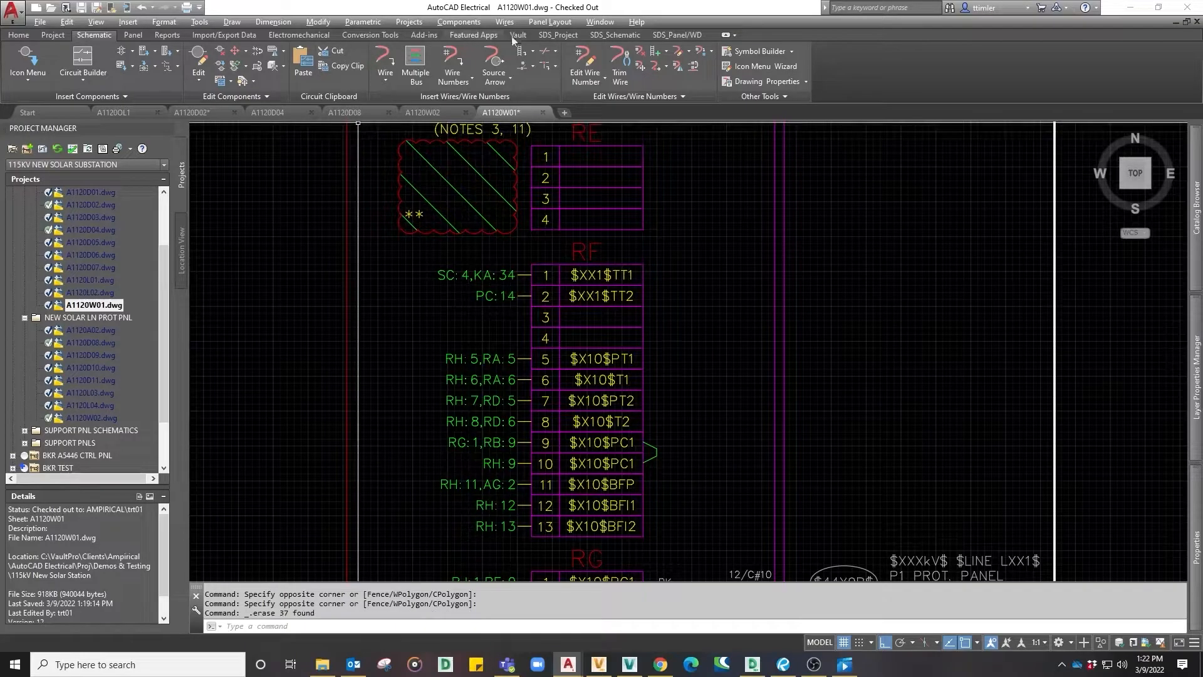
# Step: Annotate the external connections of RF terminals 1, 2, 5, 6, 7, 8, 11 and 12 using Annotate Single Pick
pyautogui.click(676, 35)
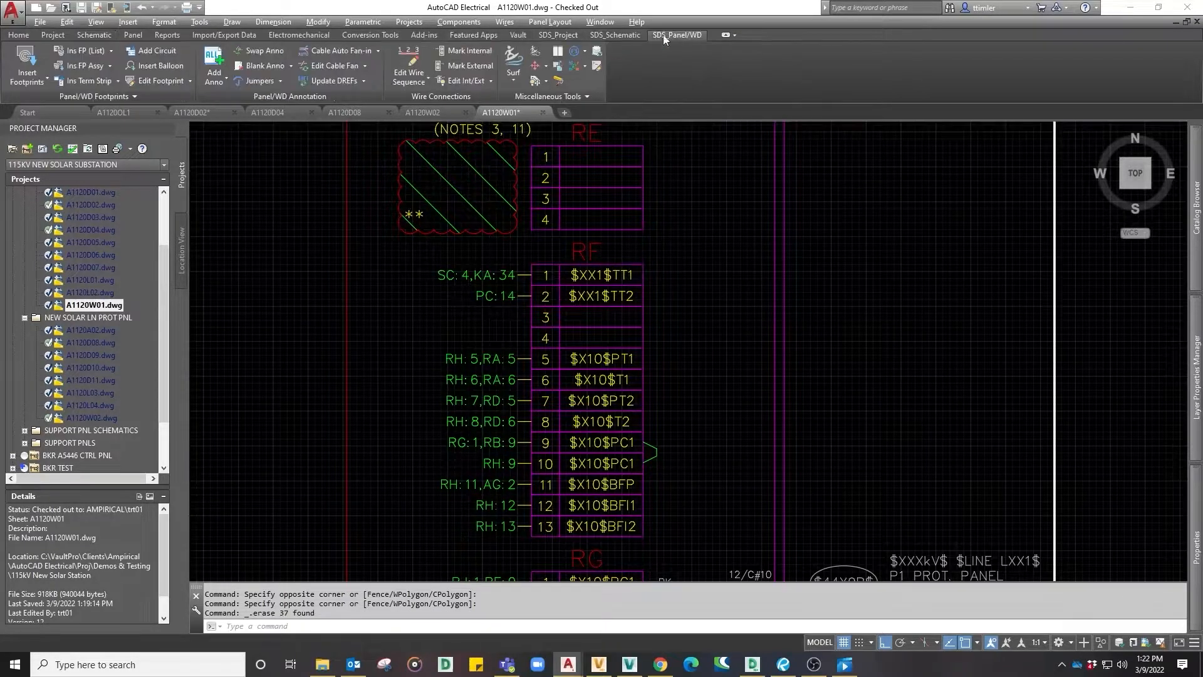
pyautogui.click(213, 80)
pyautogui.click(246, 127)
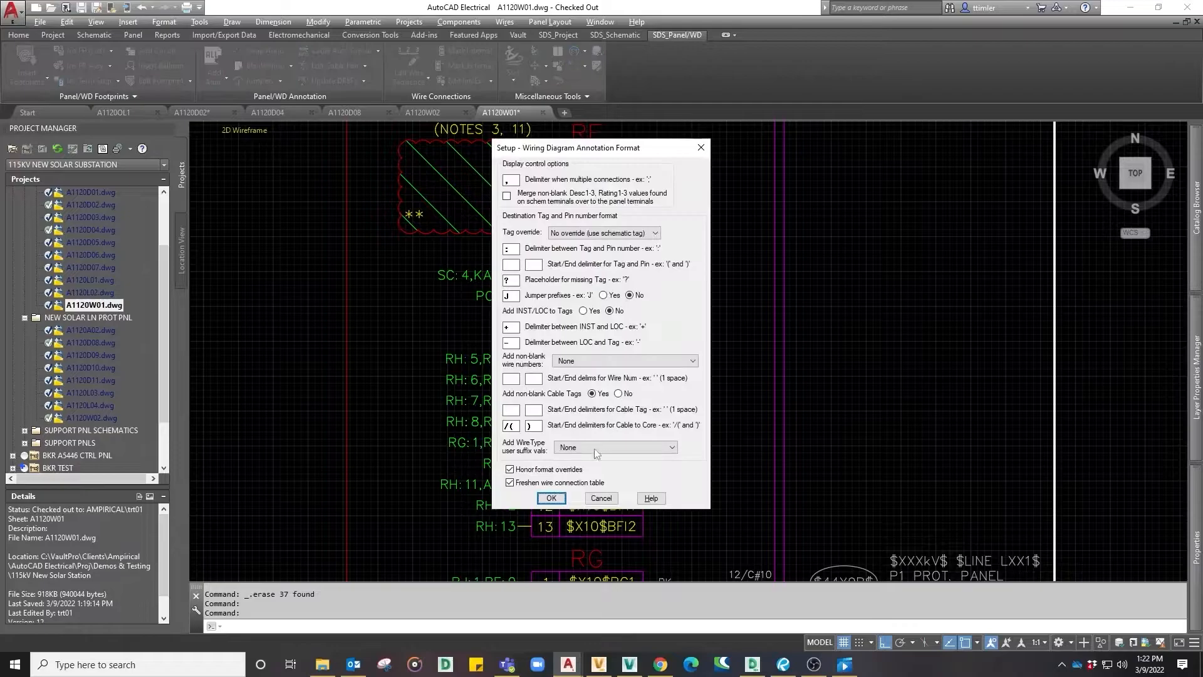
pyautogui.click(552, 501)
pyautogui.click(645, 273)
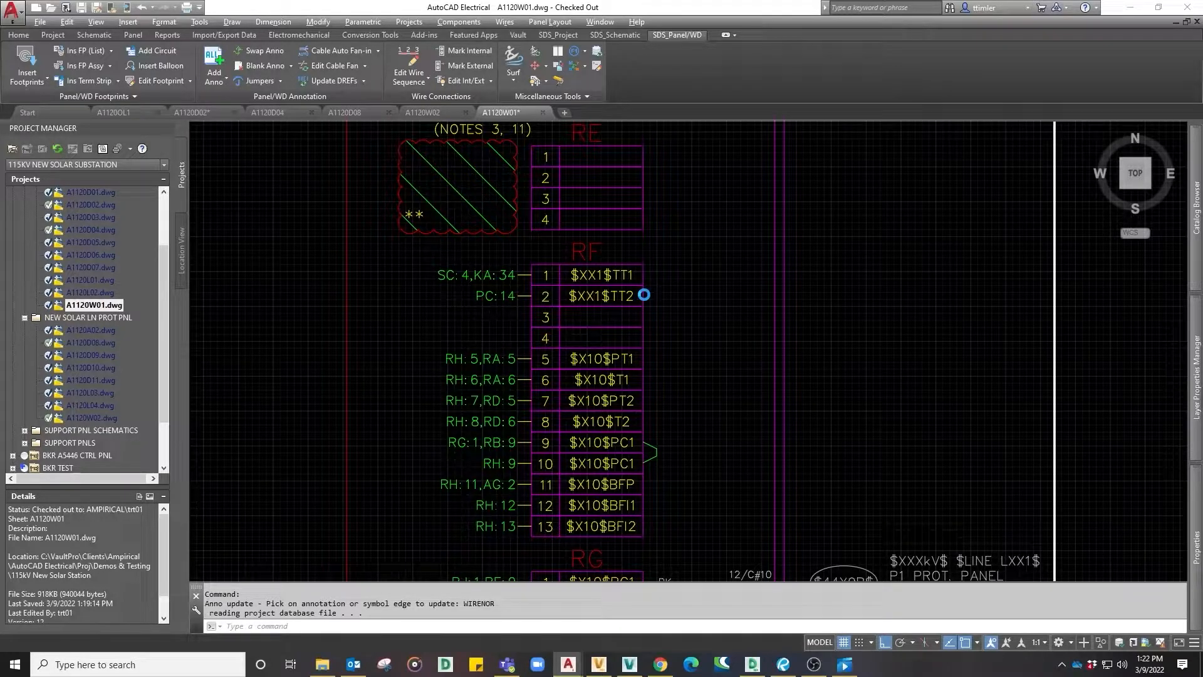
pyautogui.click(644, 295)
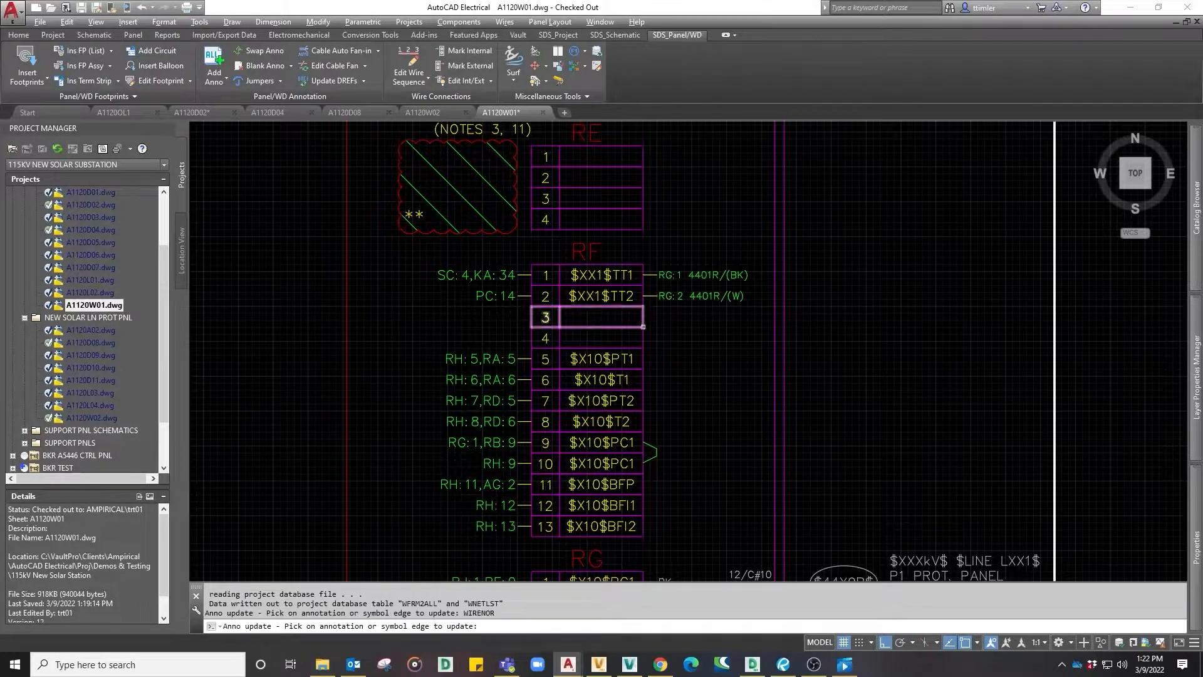
pyautogui.click(644, 353)
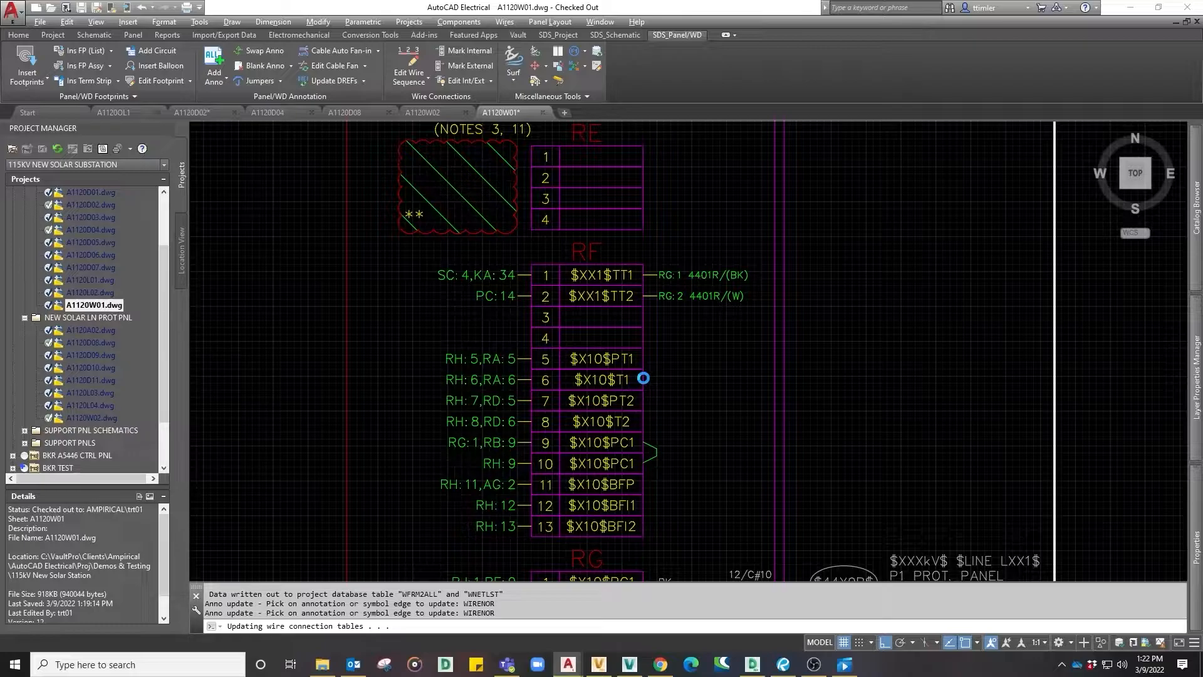
pyautogui.click(643, 378)
pyautogui.click(642, 402)
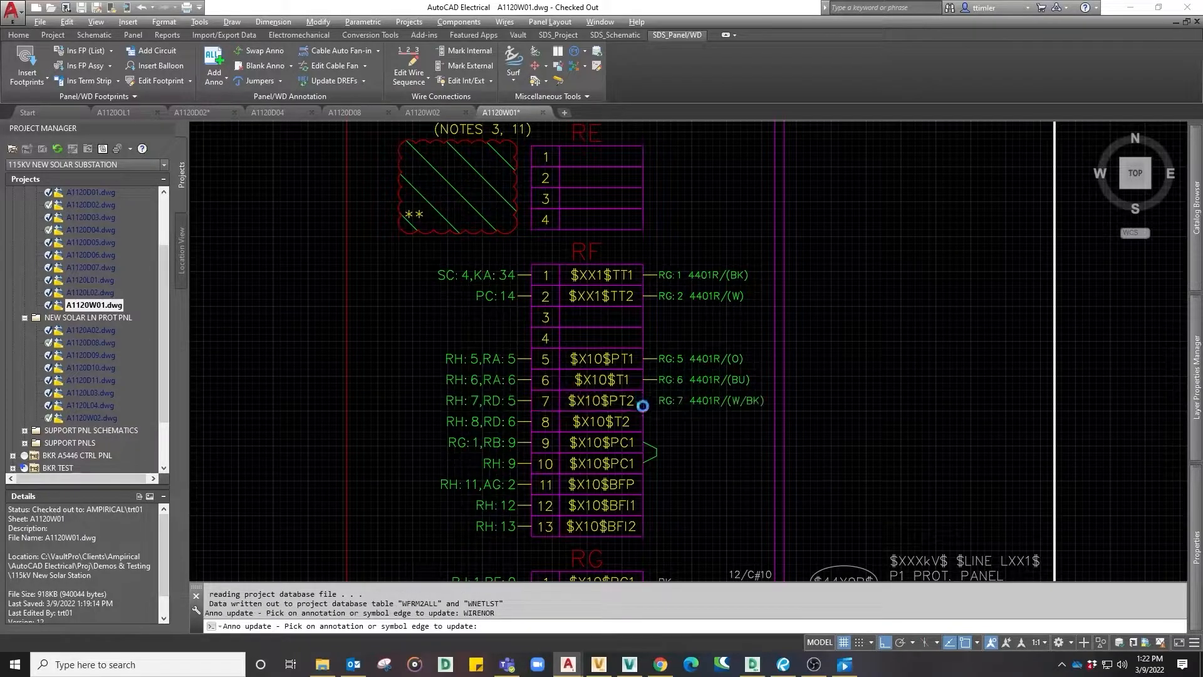
pyautogui.click(643, 421)
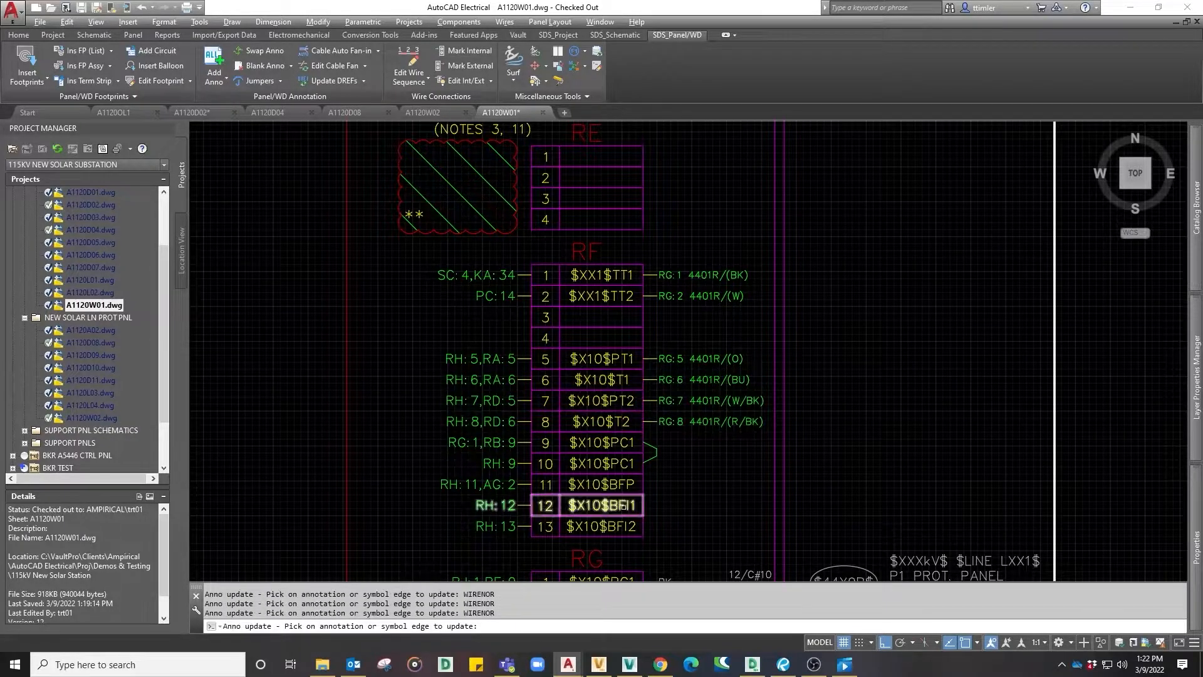
pyautogui.click(643, 487)
pyautogui.click(643, 508)
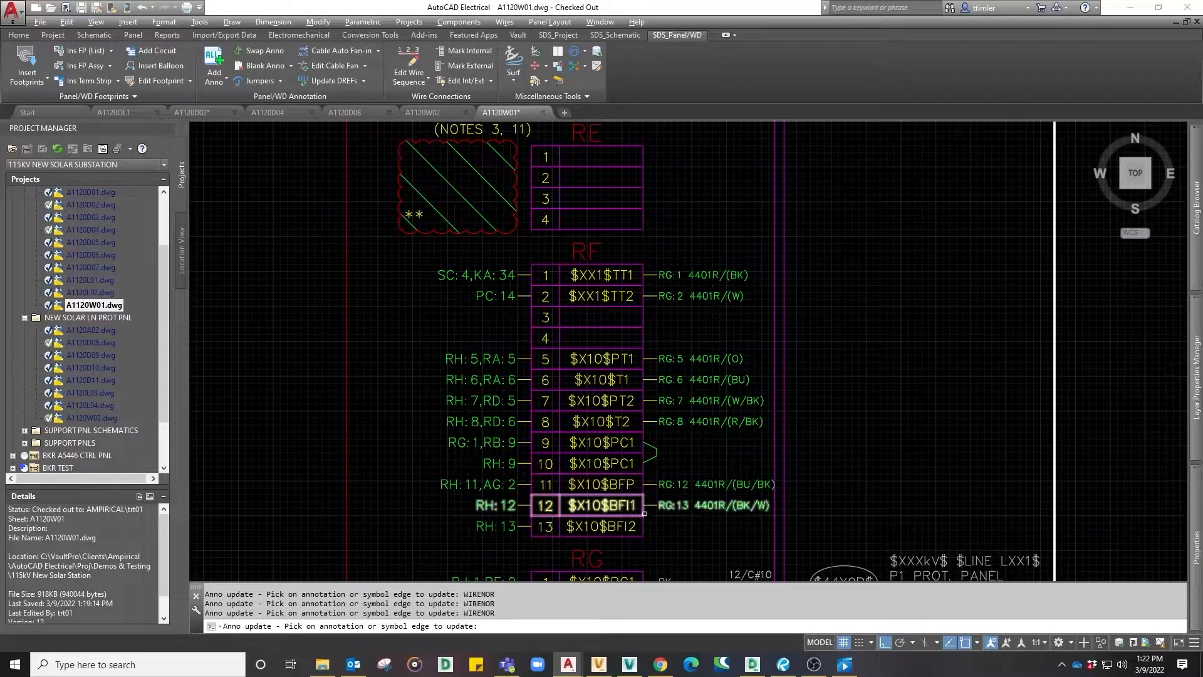
pyautogui.press('Return')
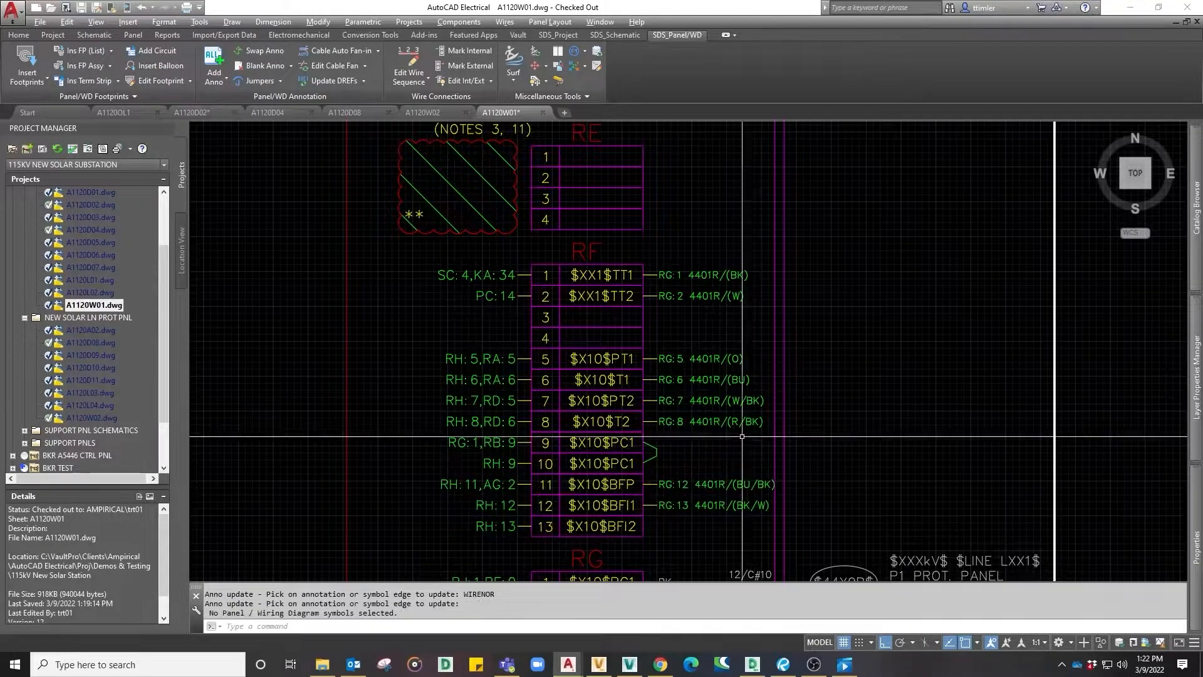
# Step: Group the external RF annotations into a 4401R fan-in with SDS_AUTOFAN, using 0.6 block-to-bundle and 0.9 bundle-to-label distances
pyautogui.write('s')
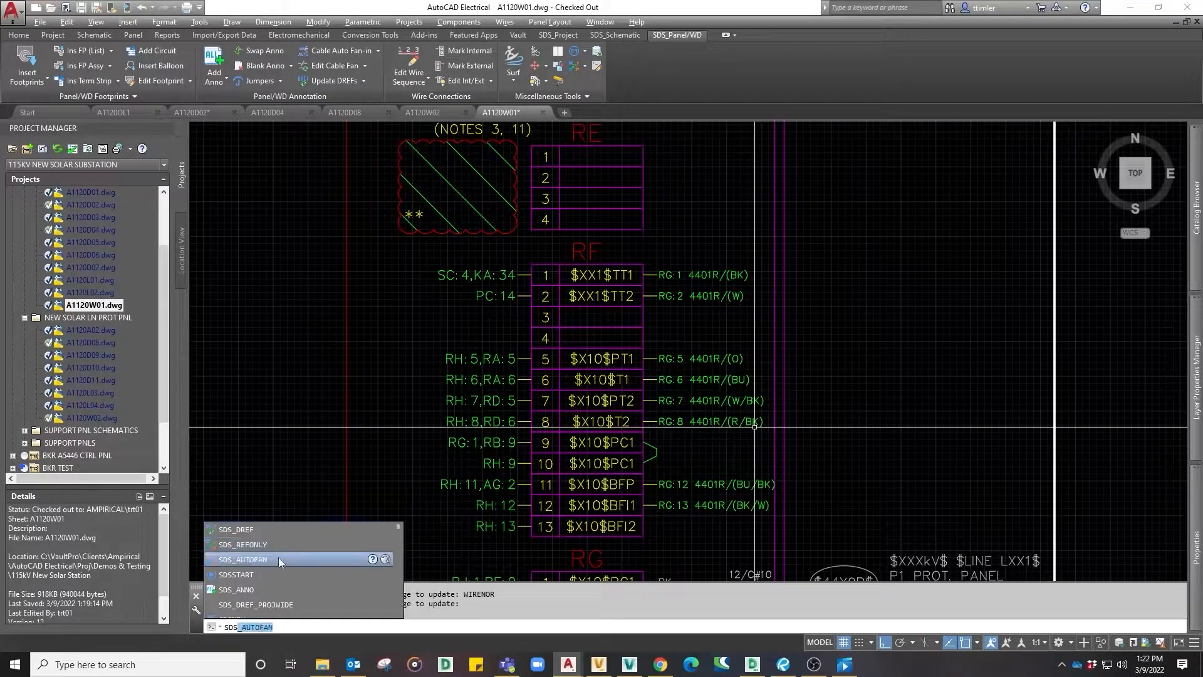
pyautogui.click(279, 559)
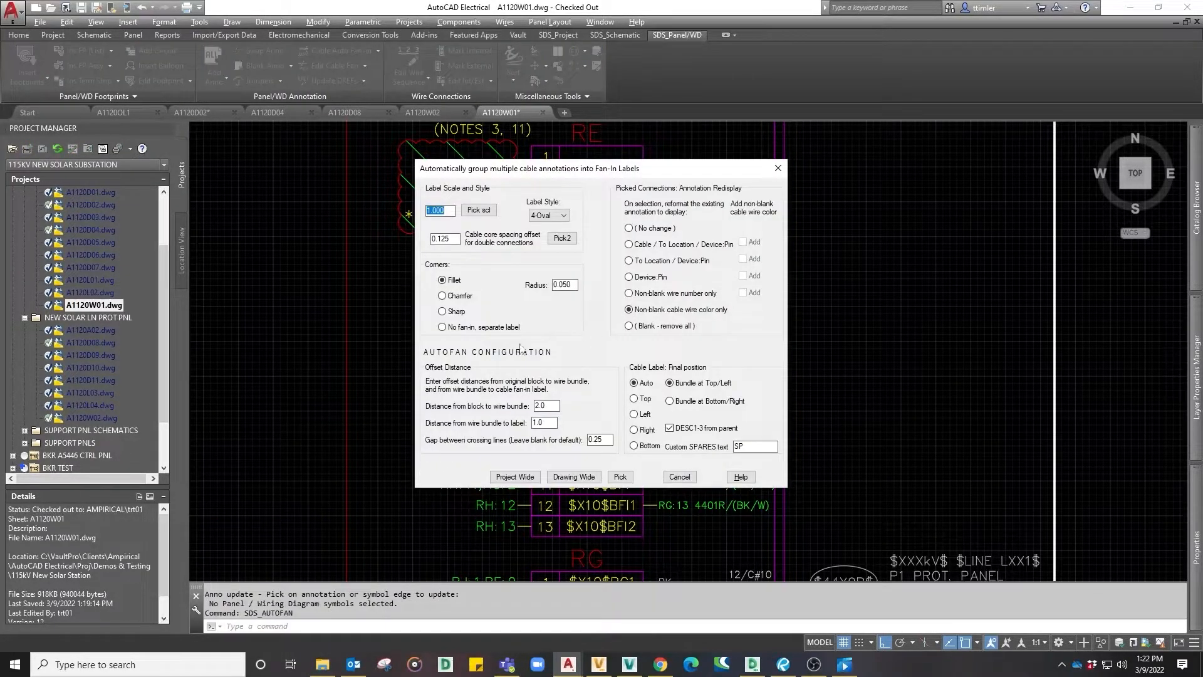
pyautogui.doubleClick(549, 408)
pyautogui.write('.6')
pyautogui.press('Tab')
pyautogui.write('.9')
pyautogui.click(619, 477)
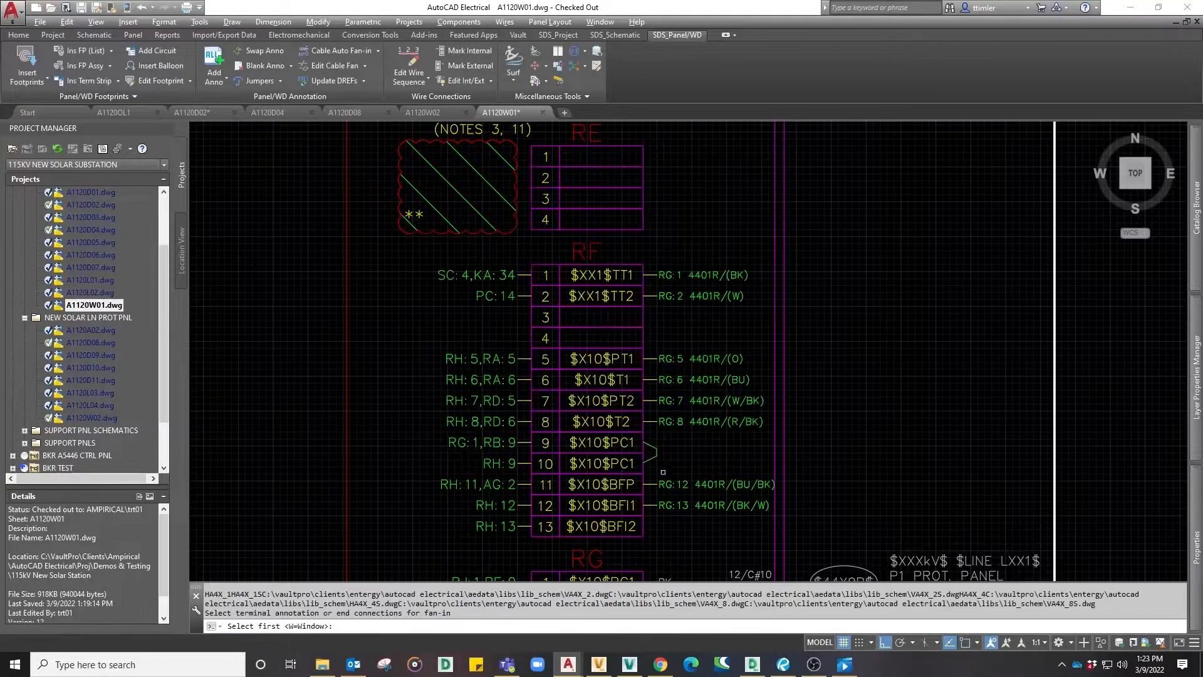
pyautogui.click(737, 518)
pyautogui.click(683, 296)
pyautogui.press('Return')
pyautogui.press('Return')
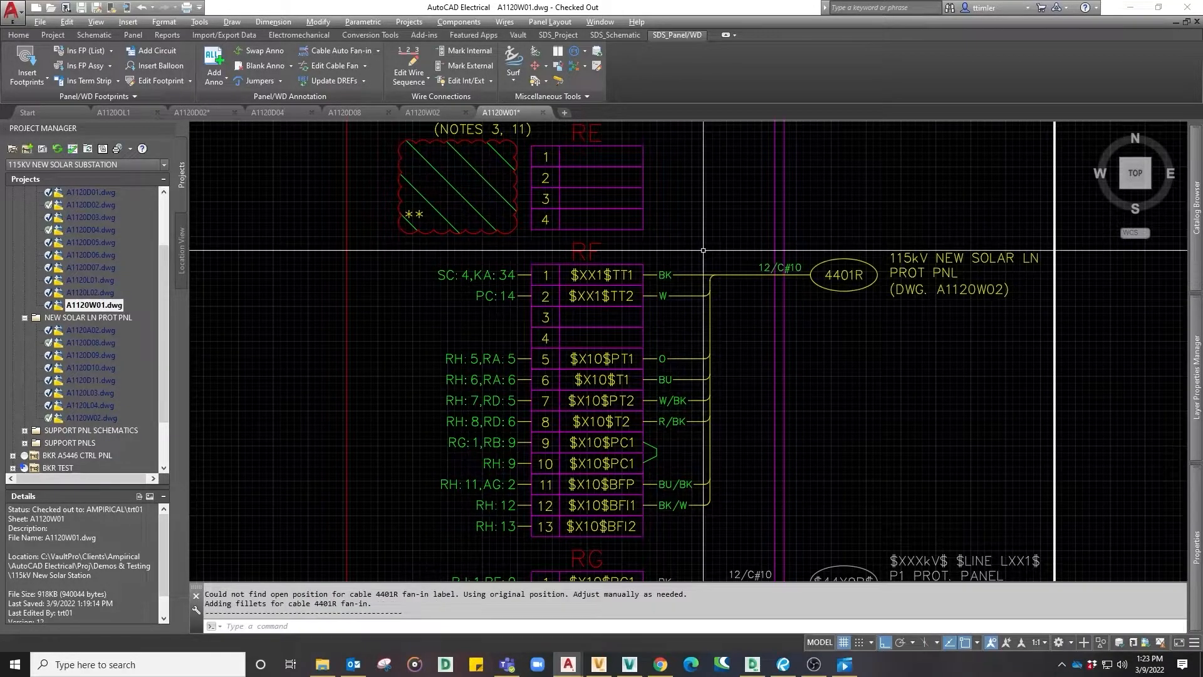
# Step: Move the 4401R cable's 12/C#10 description text at strip RF clear of the vertical purple lines and save the drawing
pyautogui.rightClick(763, 268)
pyautogui.moveTo(752, 324)
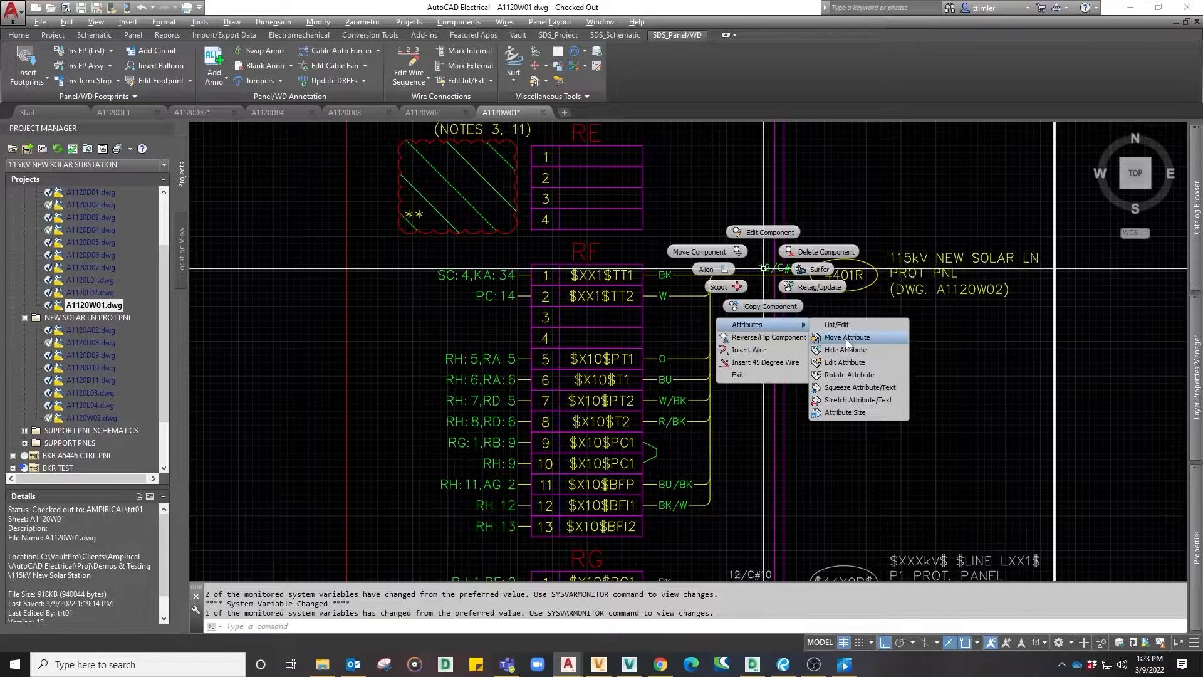
pyautogui.click(844, 336)
pyautogui.click(780, 268)
pyautogui.press('Return')
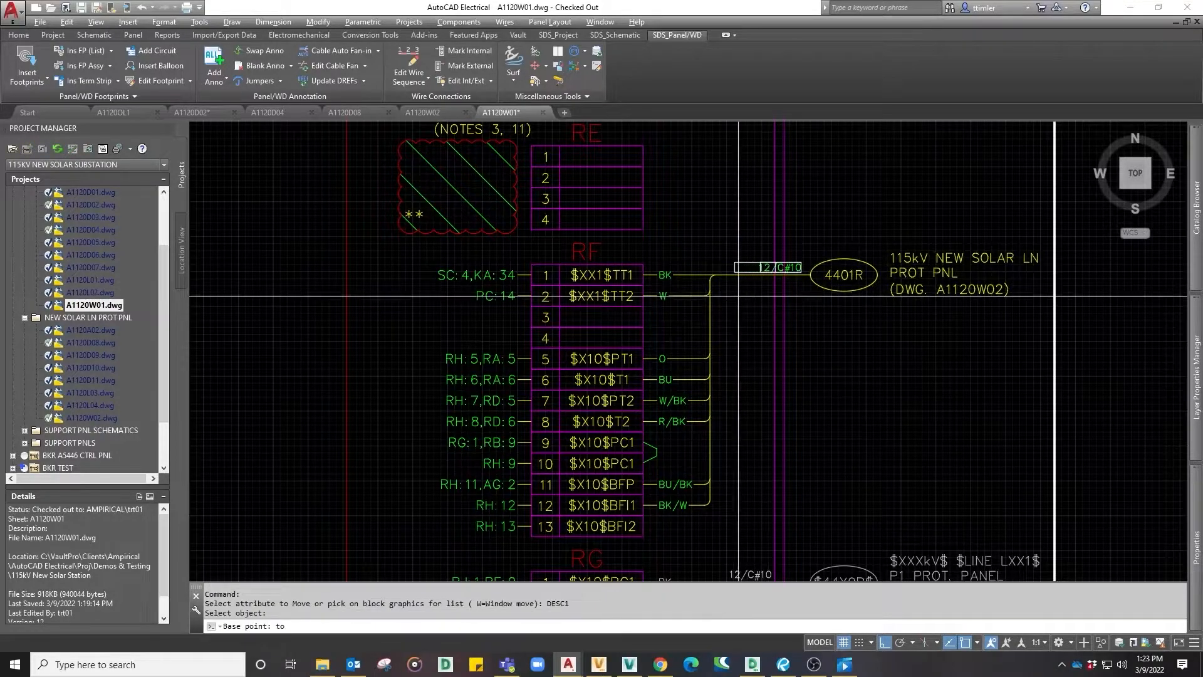
pyautogui.click(747, 303)
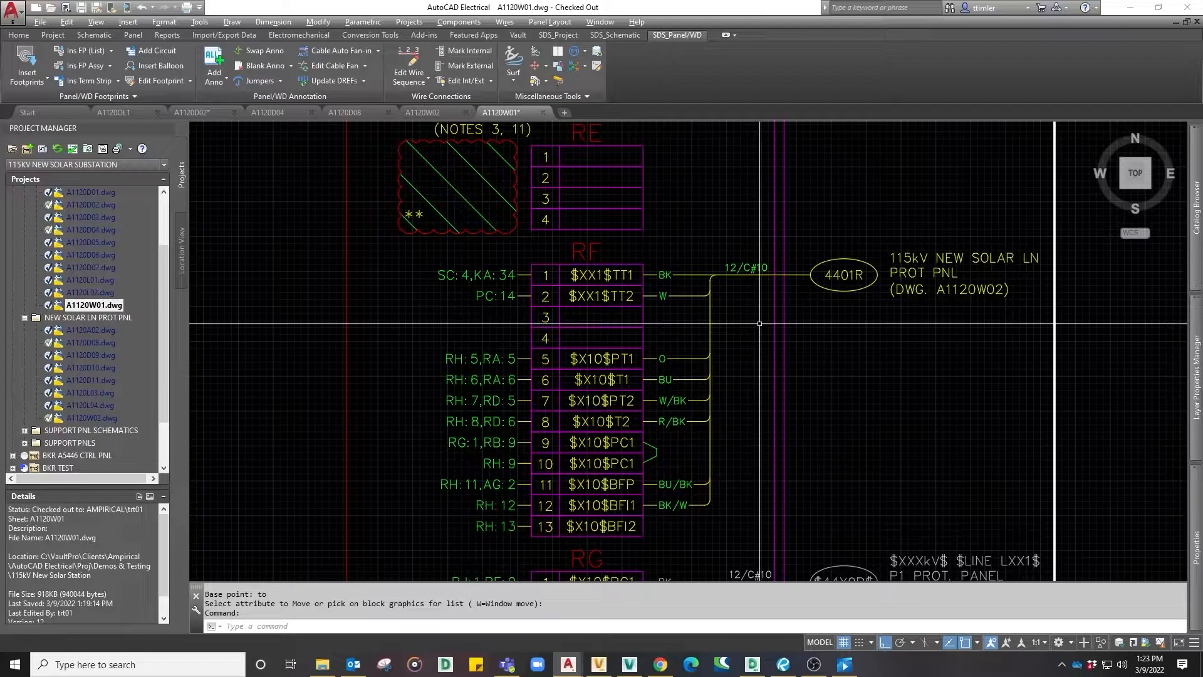
pyautogui.hotkey('ctrl', 's')
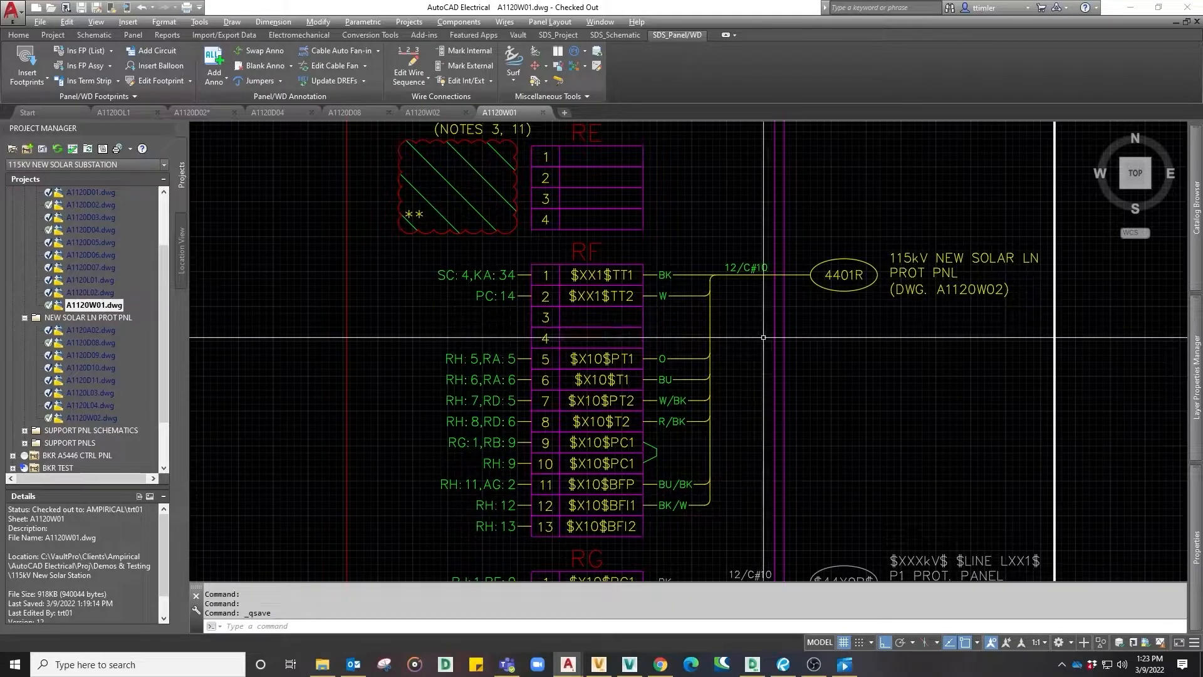